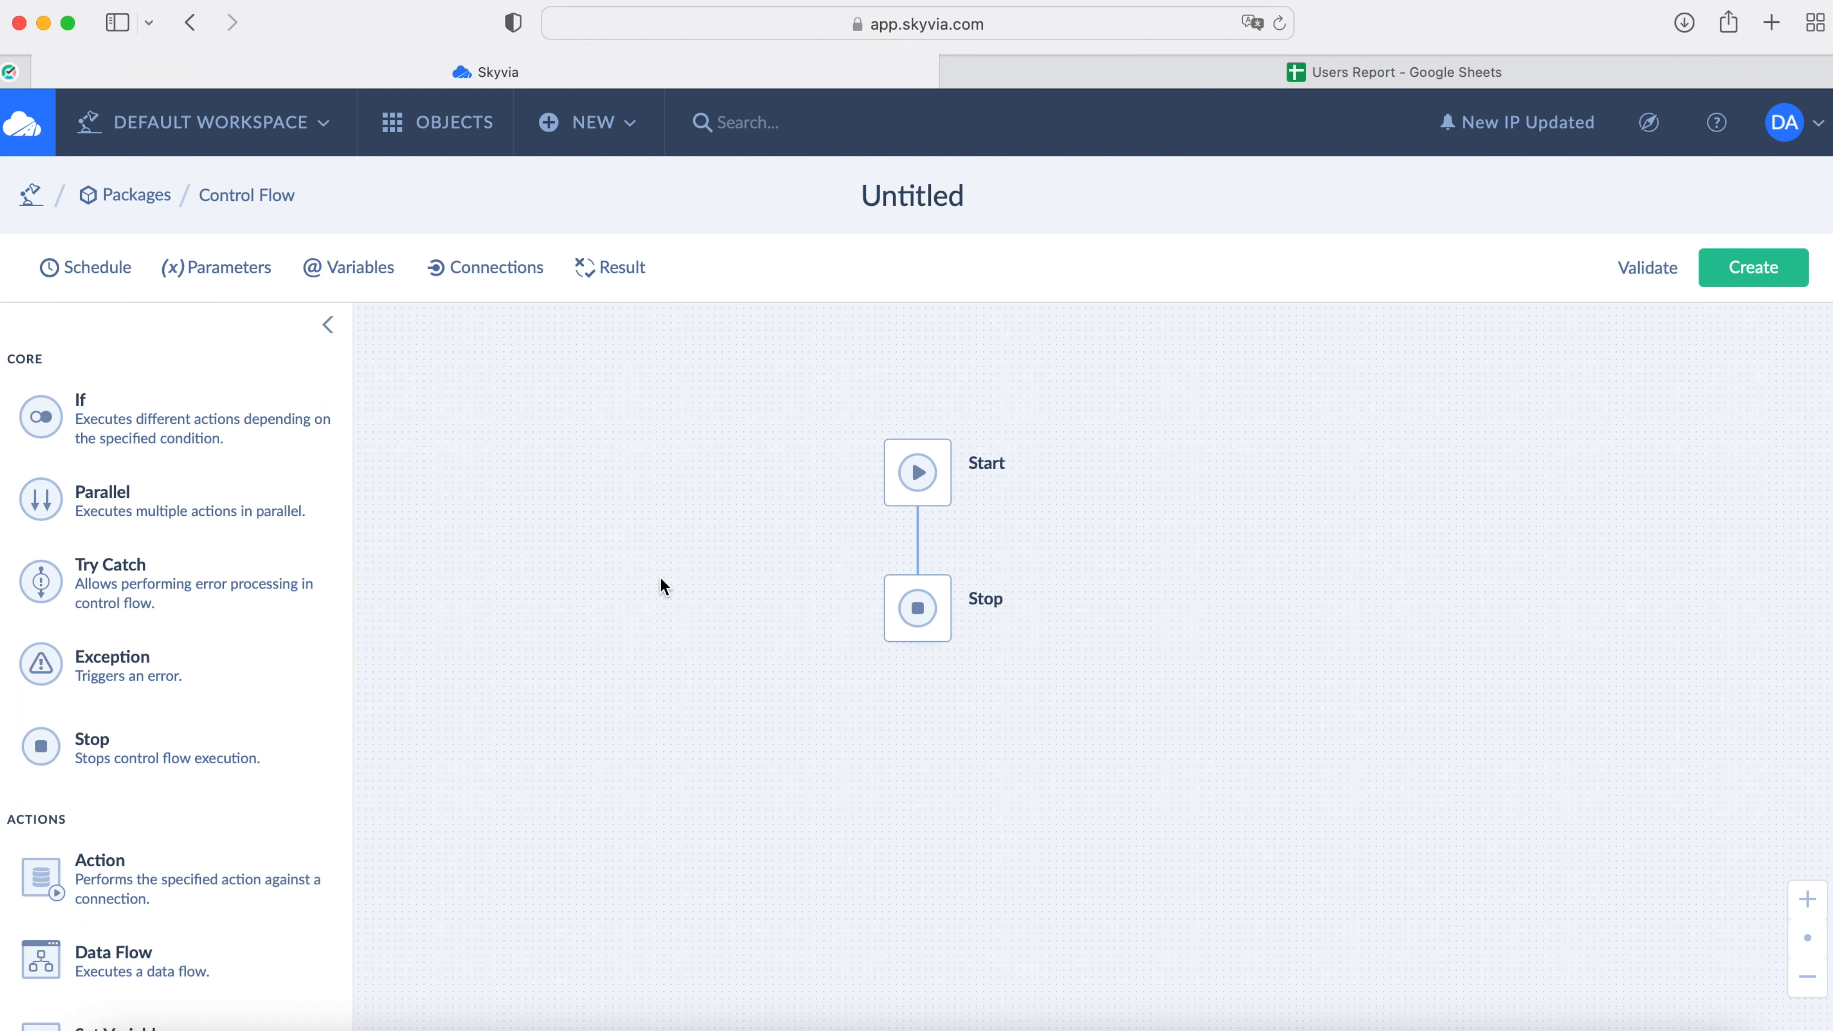
Step: Add a Data Flow action between Start and Stop and name it "Load to BigQuery"
scroll(176, 749, "down", 3)
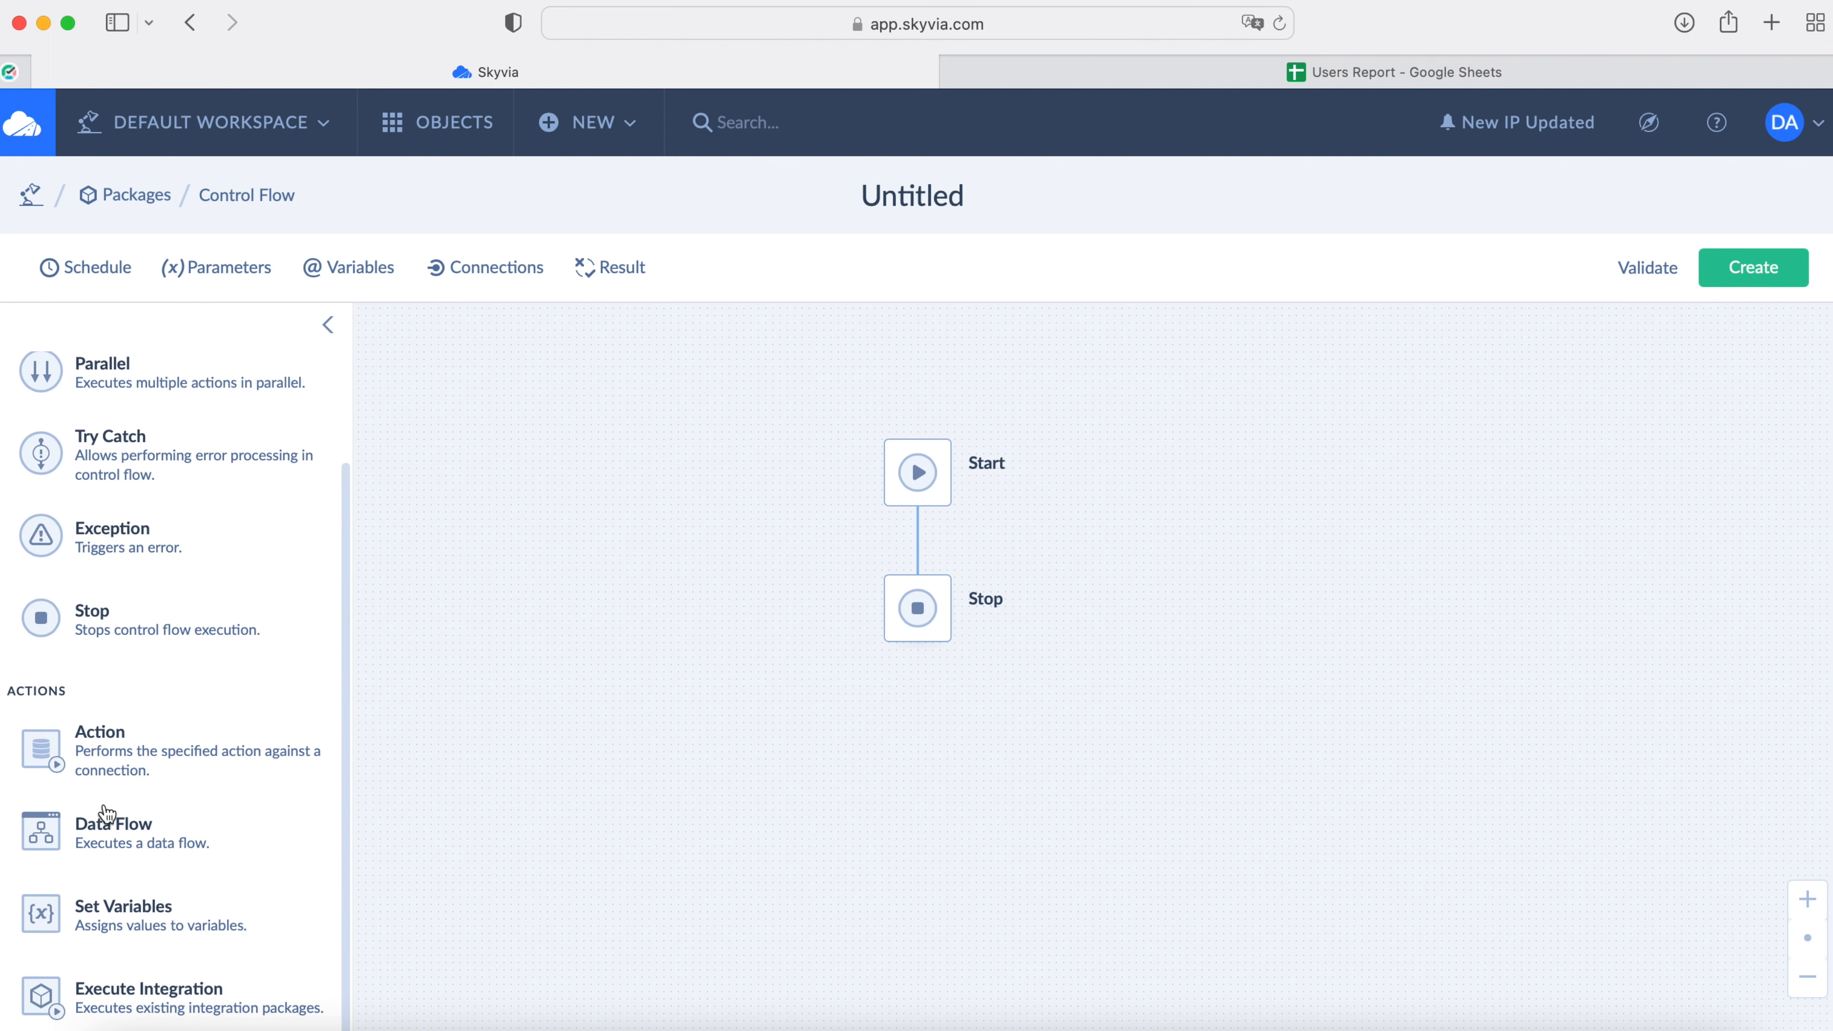
left_click_drag(101, 912, 931, 542)
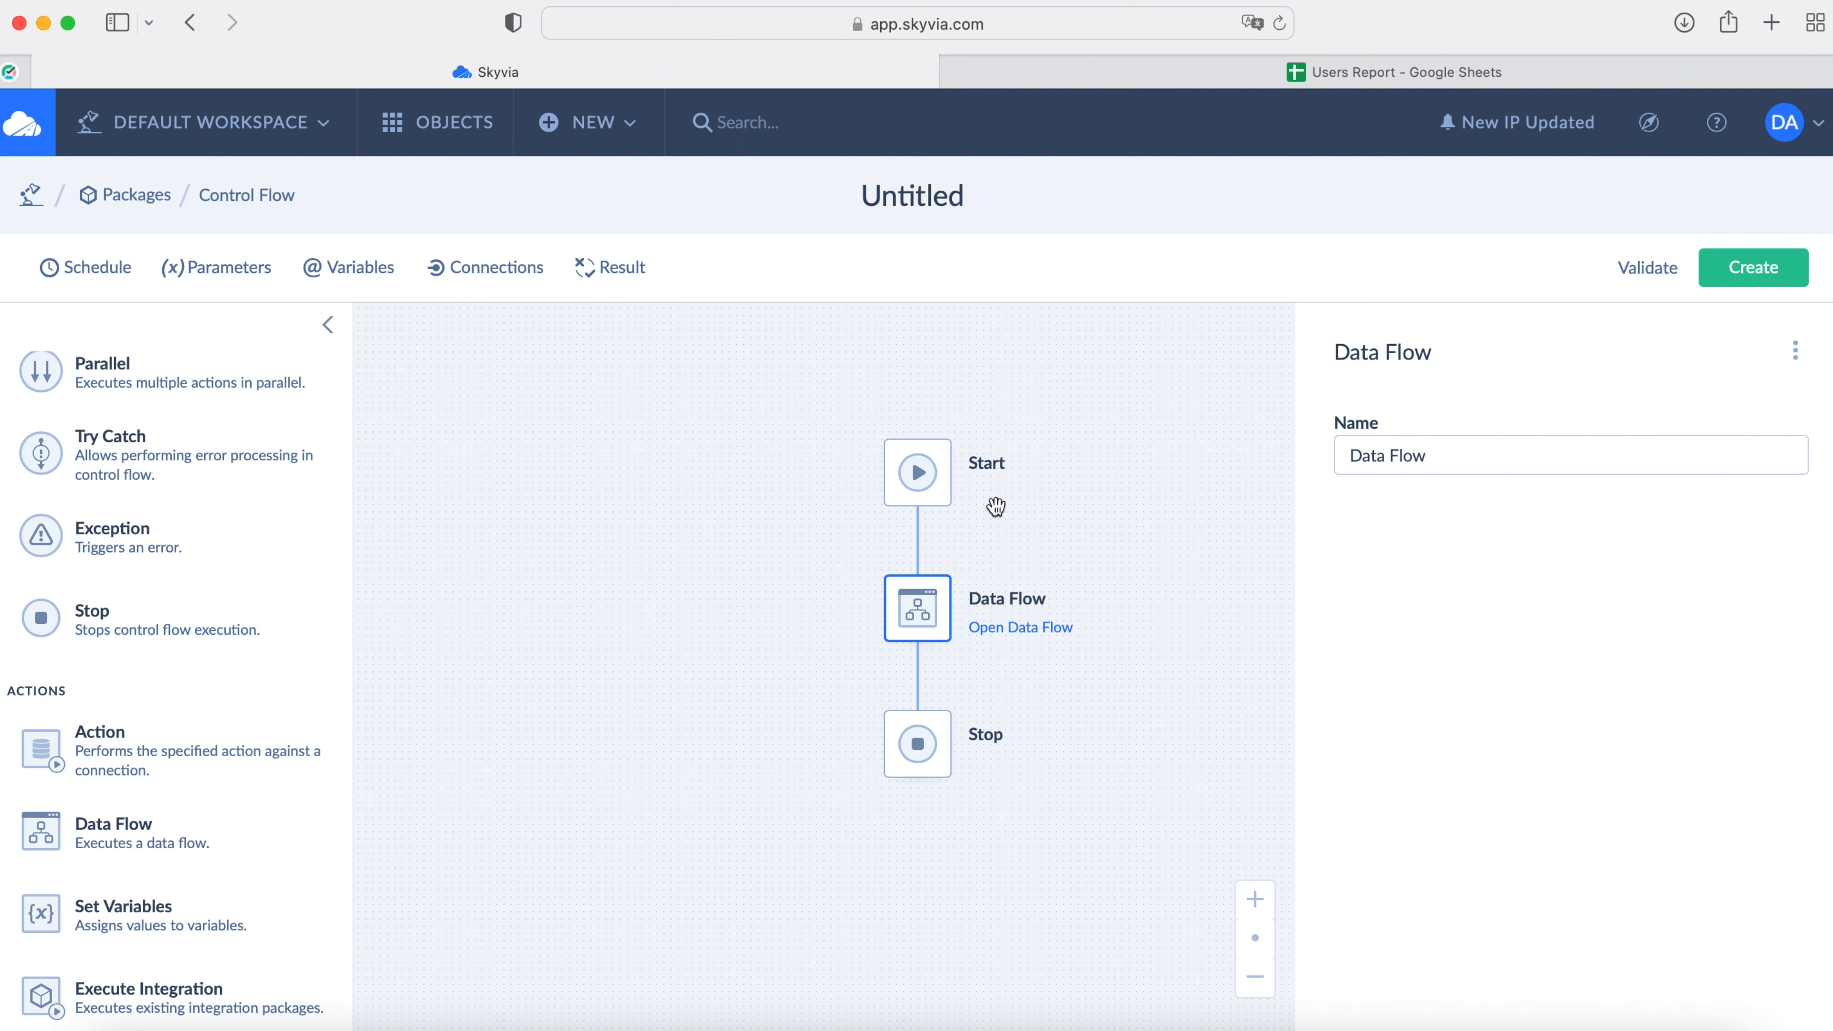
double_click(1409, 455)
triple_click(1411, 455)
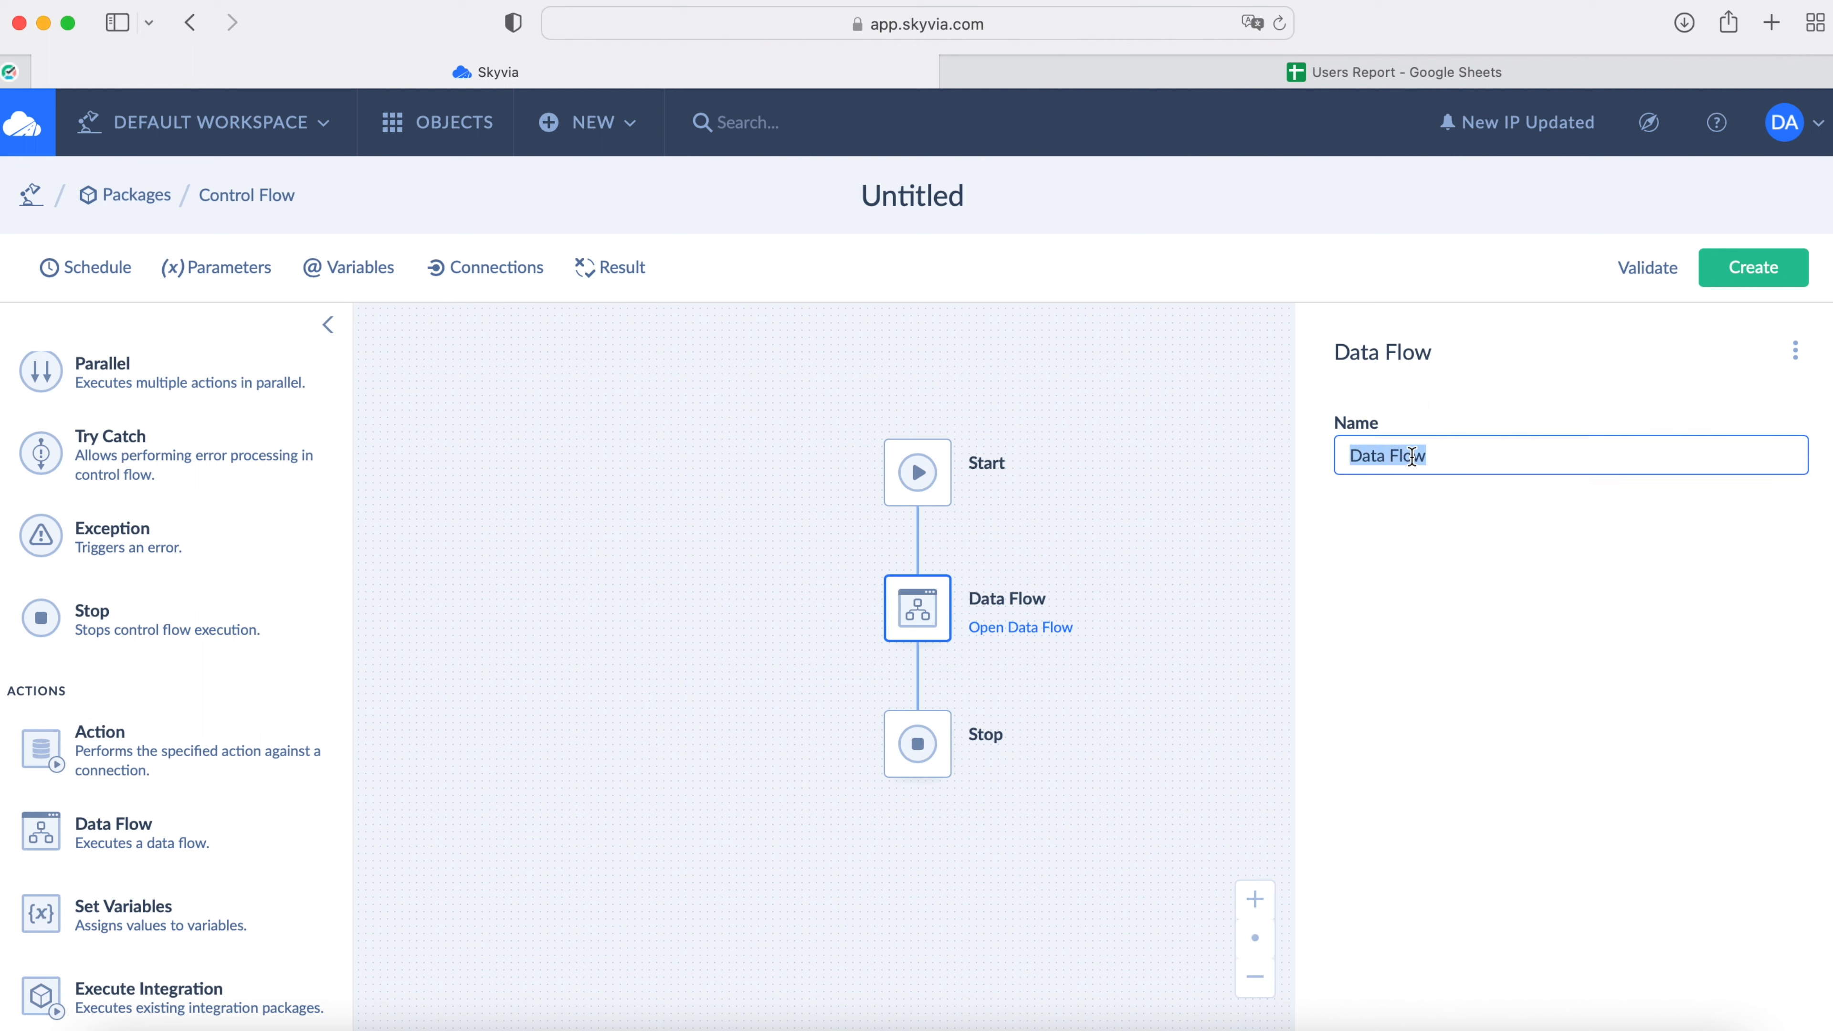
type("Load to BigQuery")
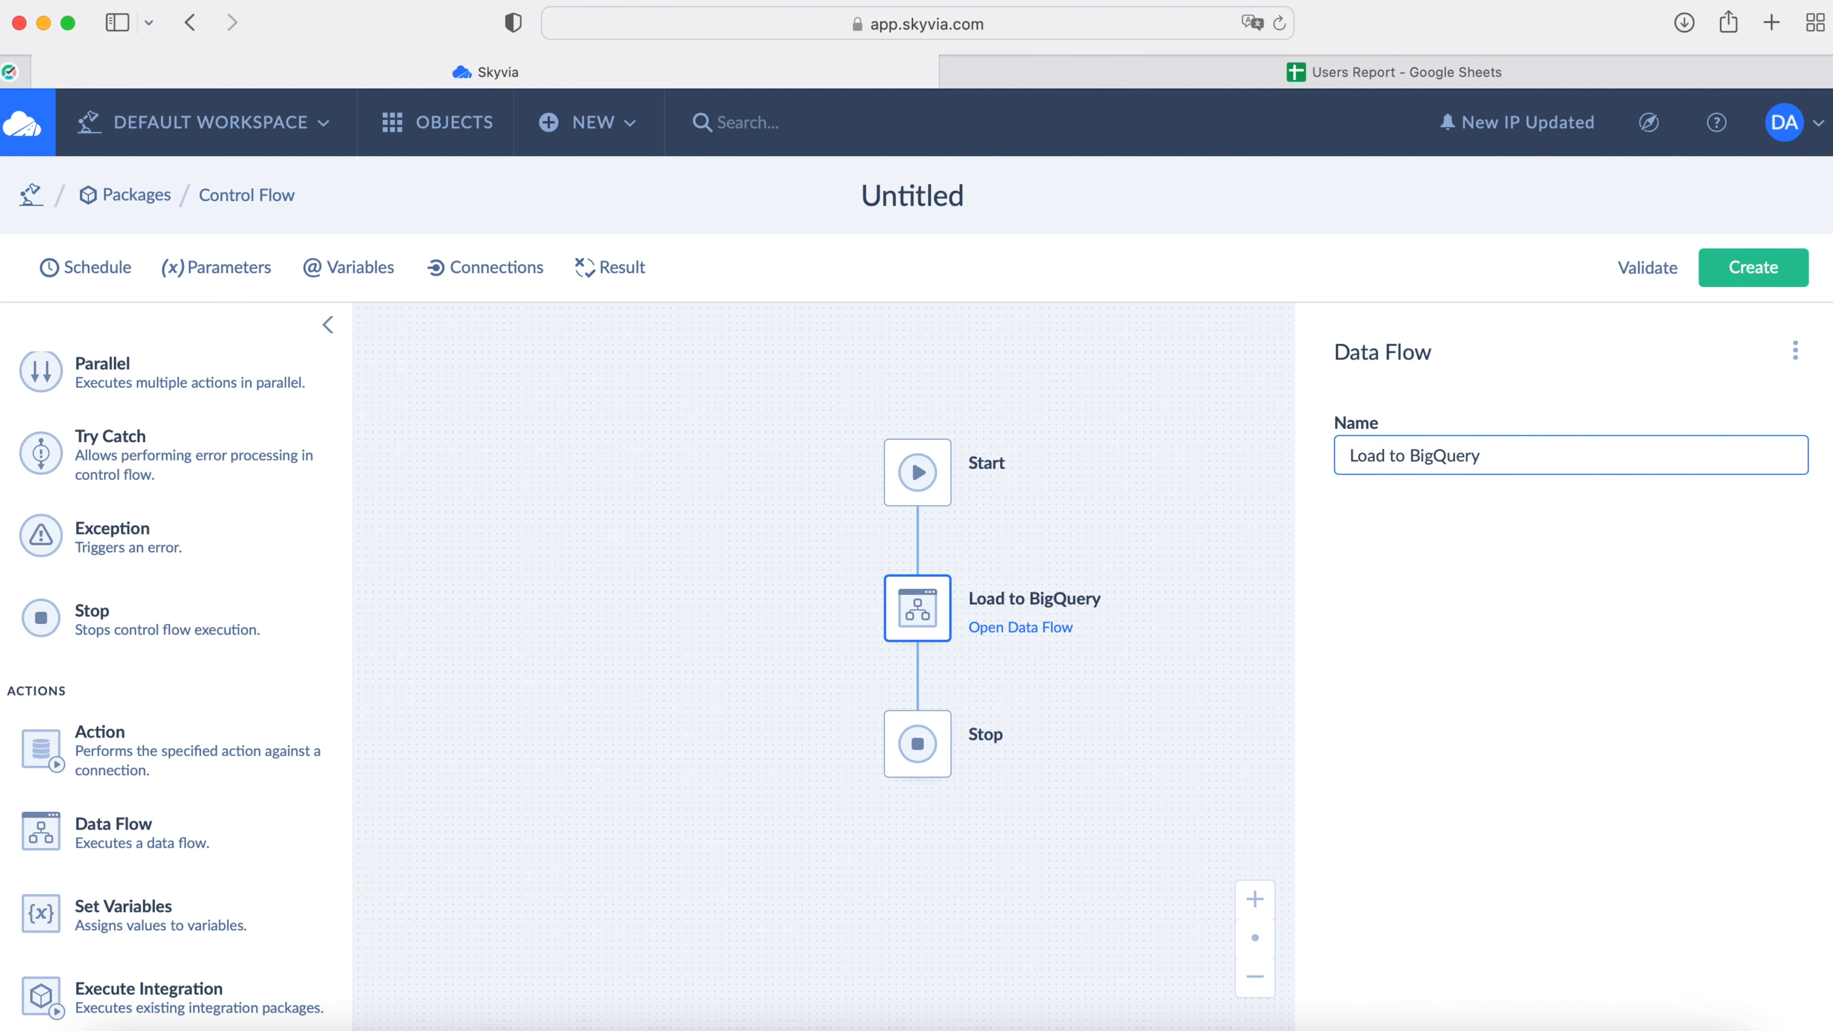
Step: Open the Load to BigQuery data flow and create an Int32 parameter named MaxId with value 0
left_click(1053, 630)
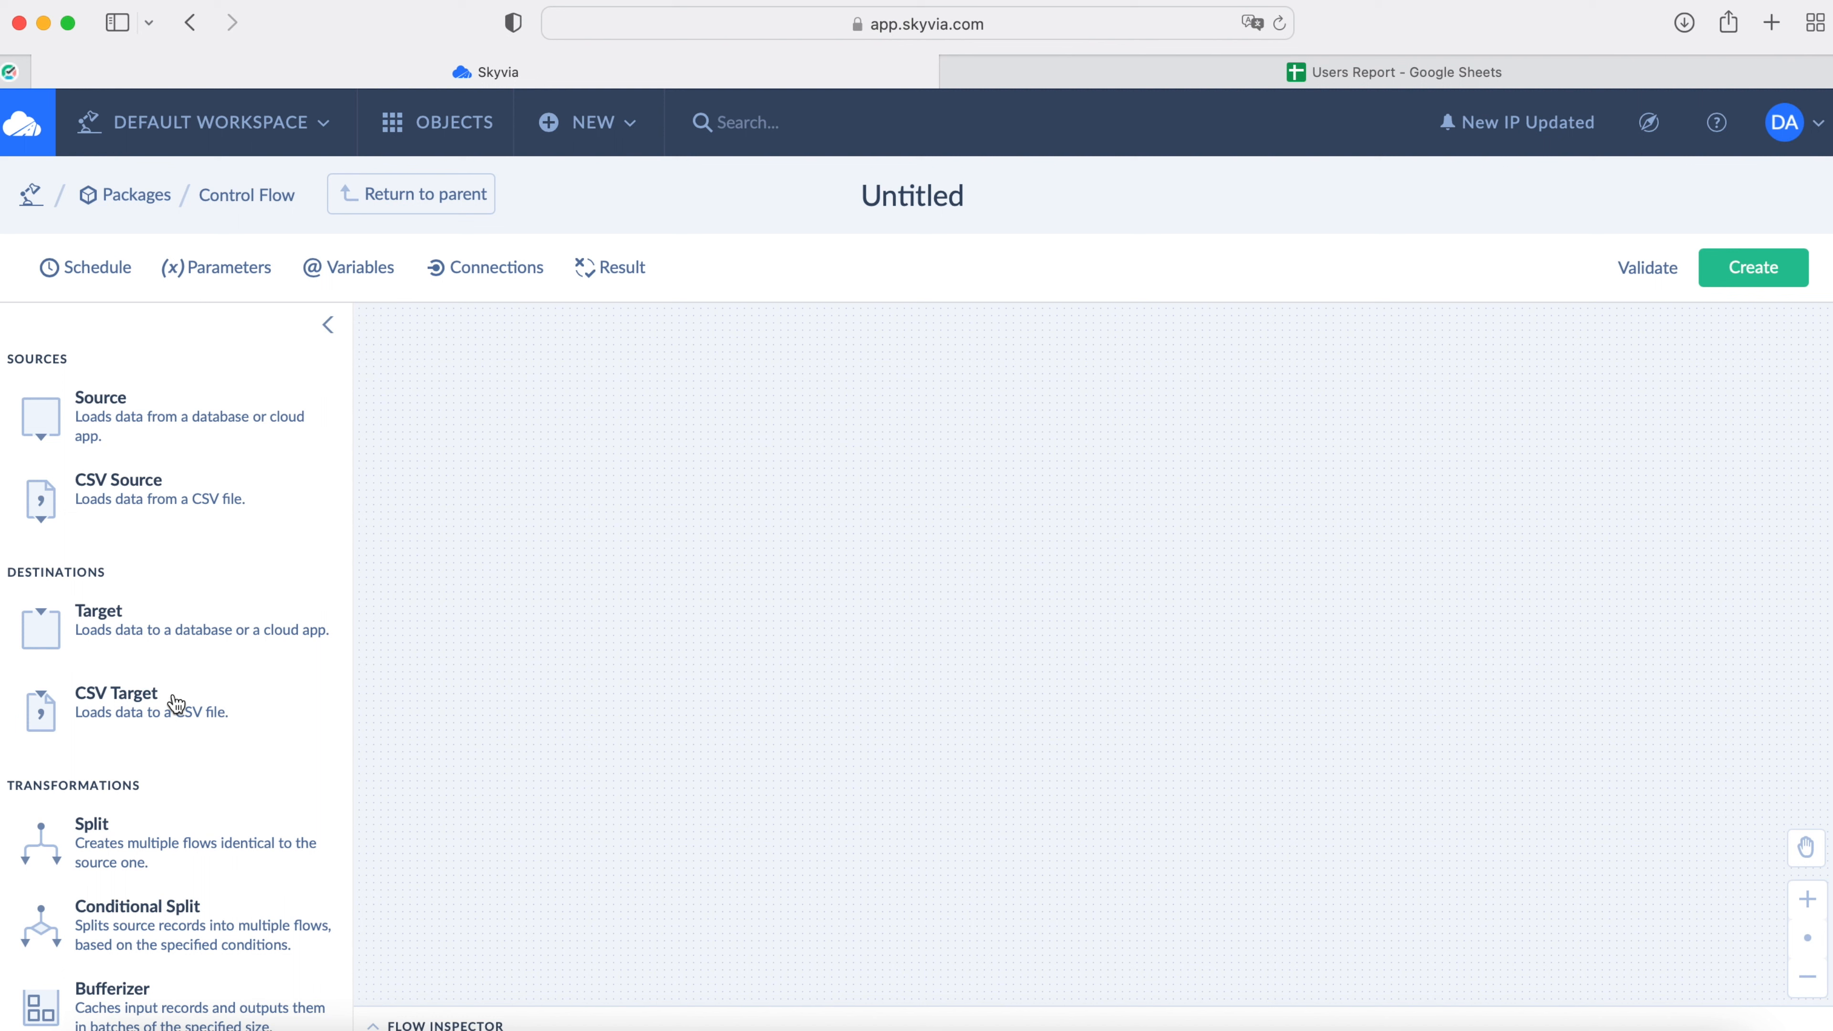
scroll(154, 889, "down", 5)
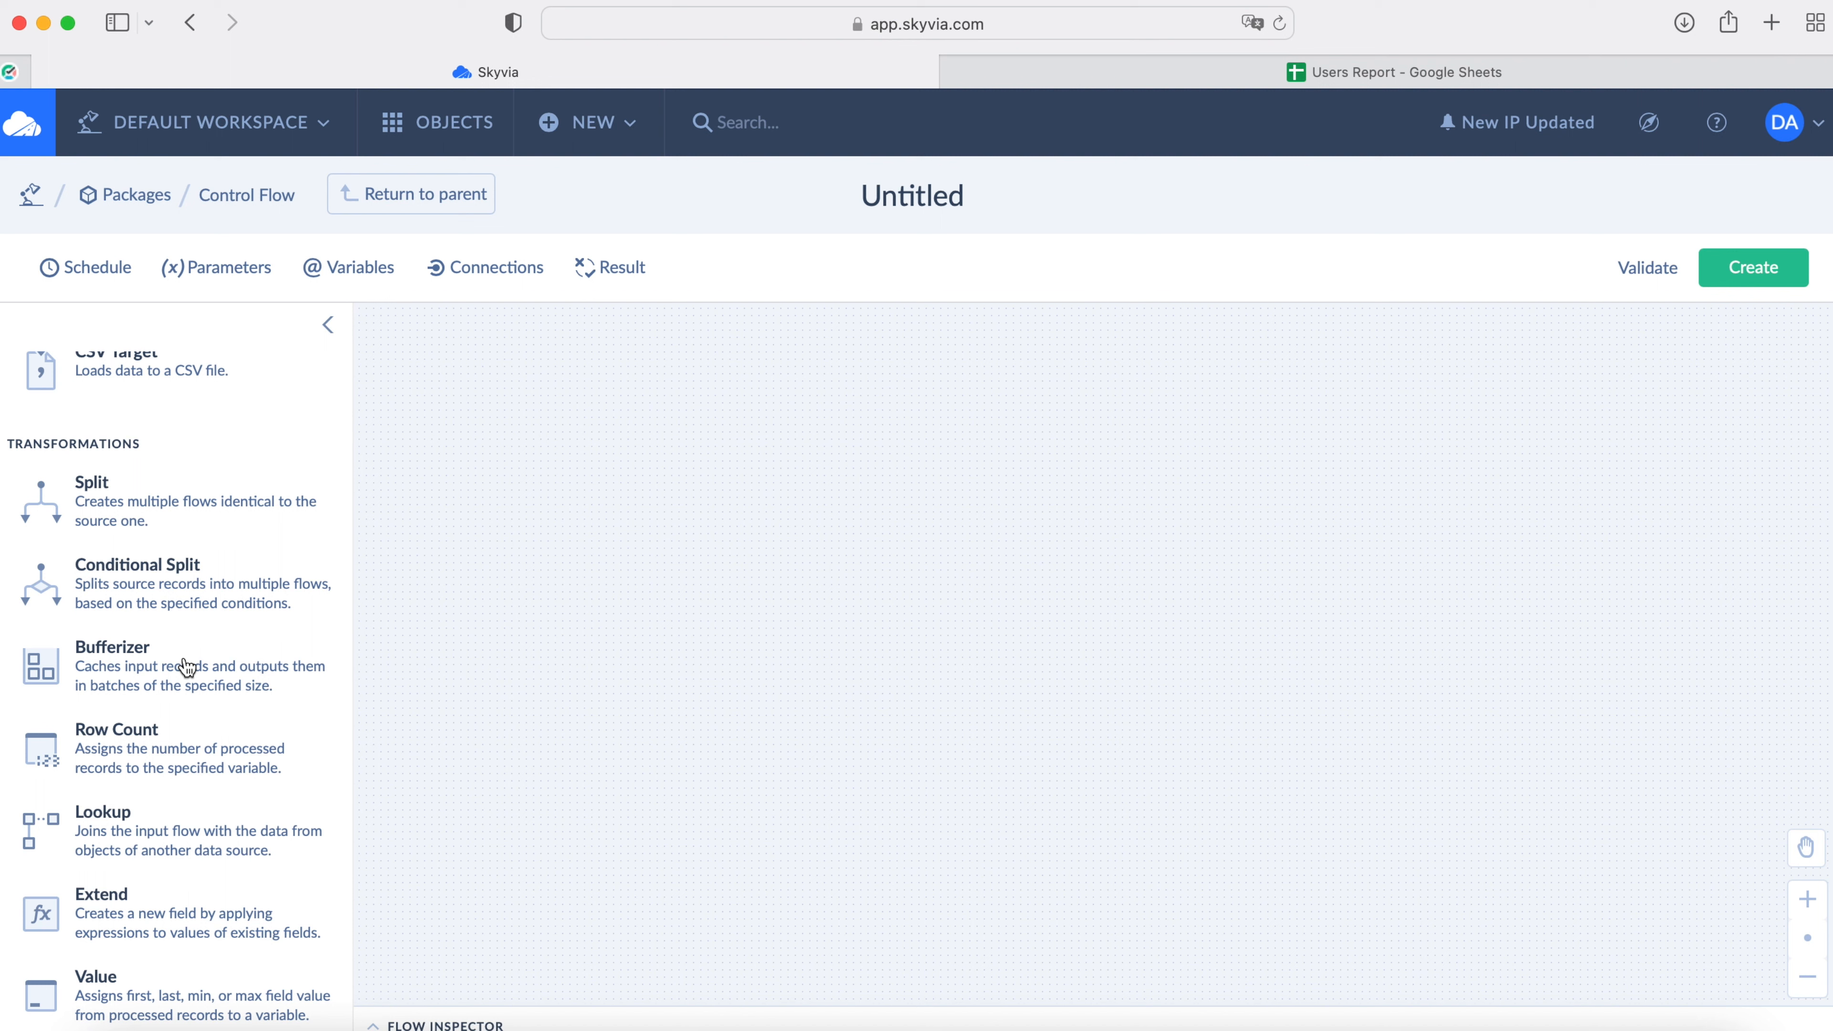
left_click(235, 278)
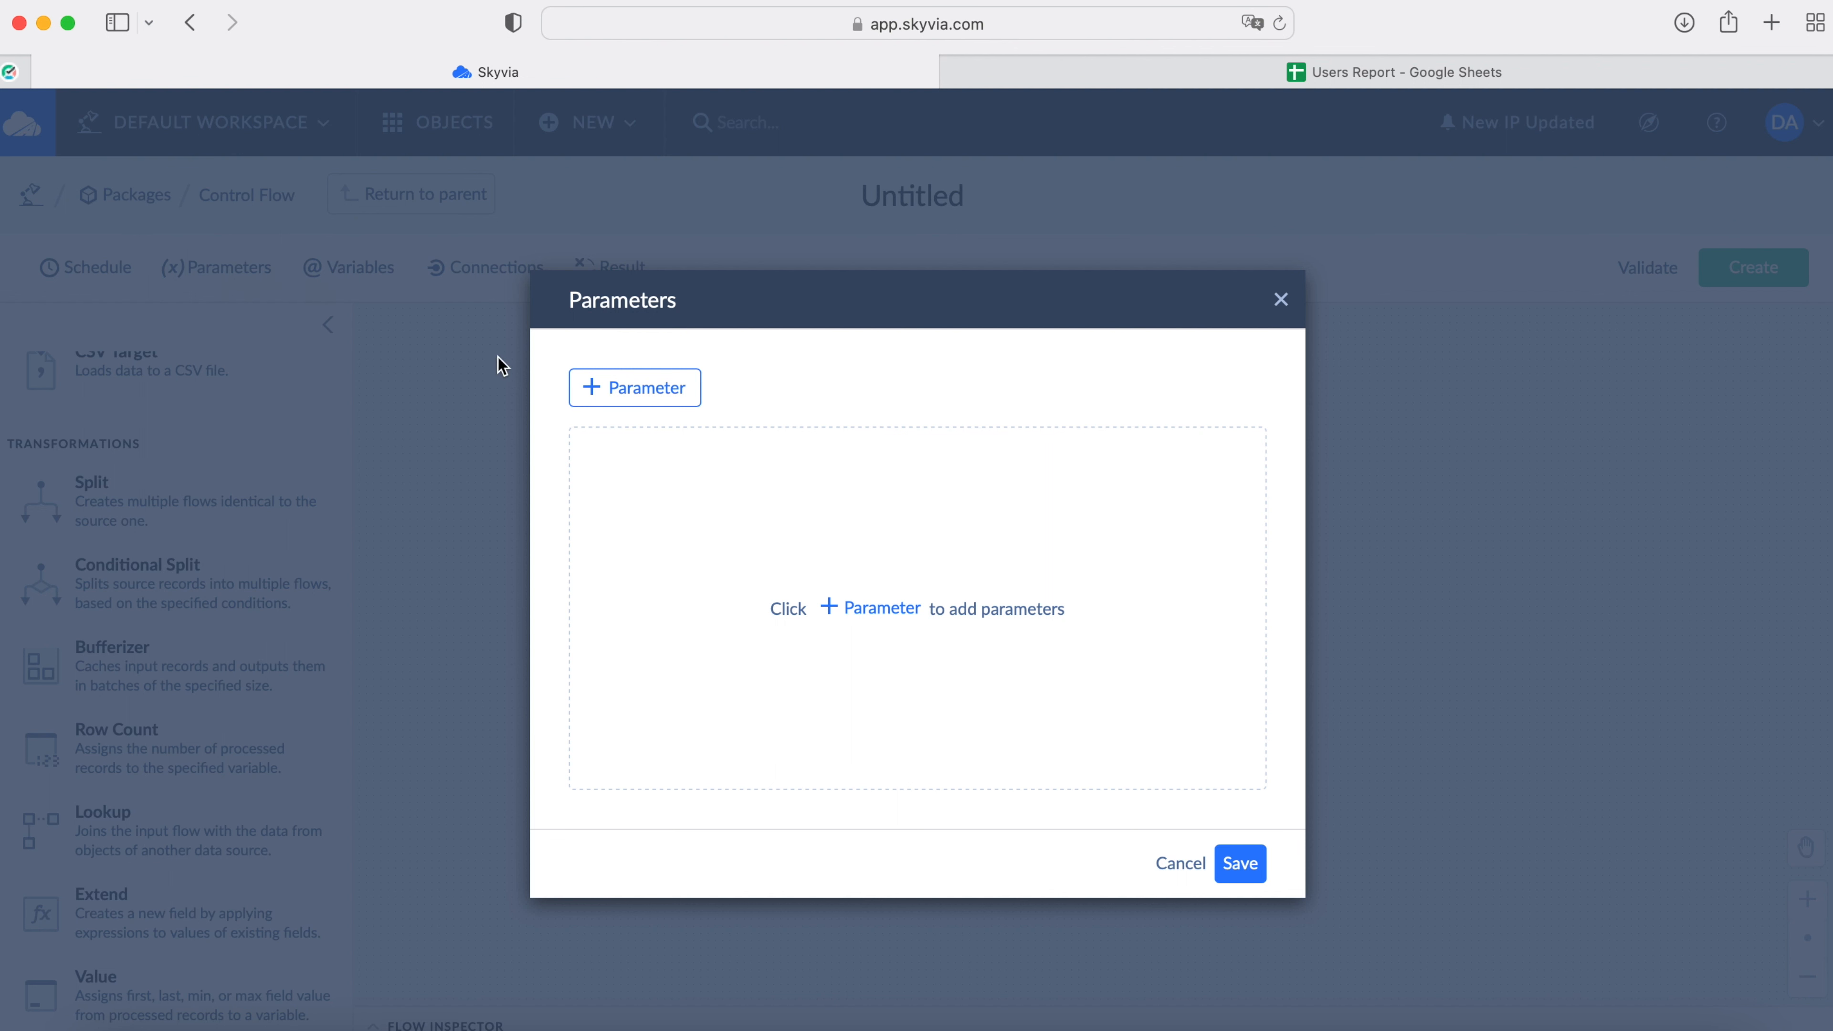
left_click(619, 388)
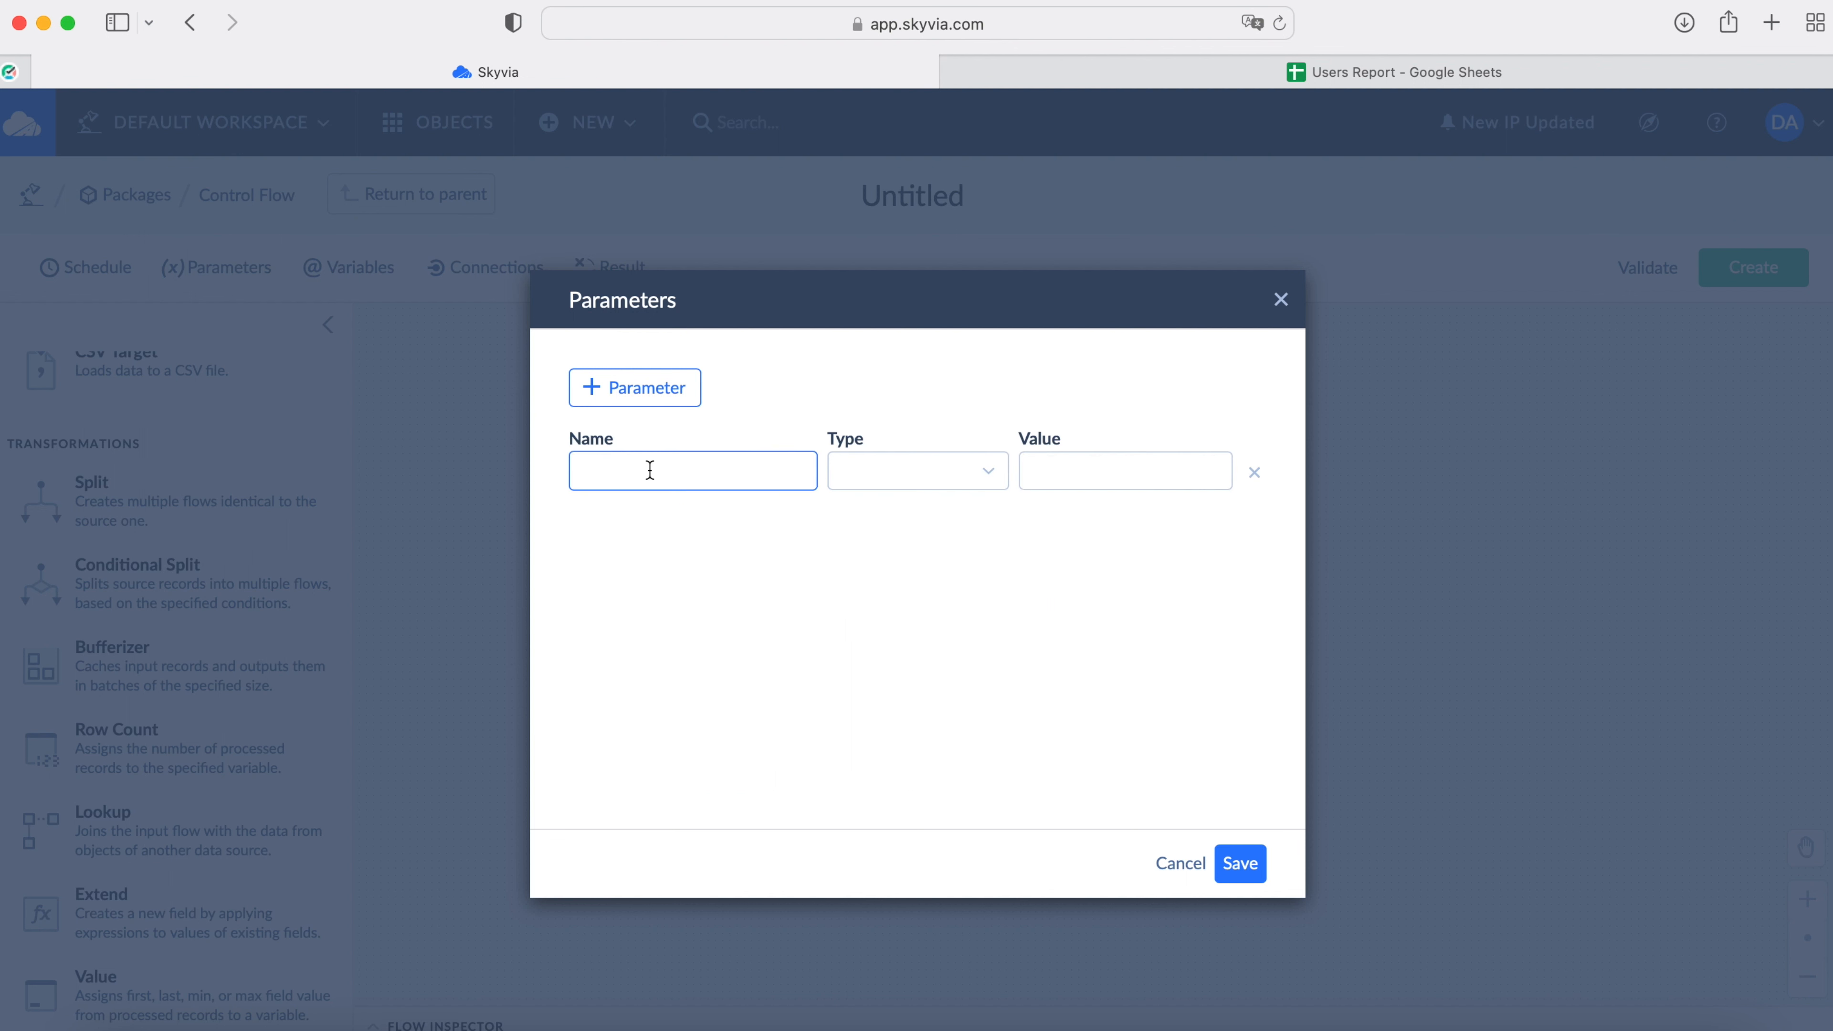
type("MaxId")
left_click(989, 489)
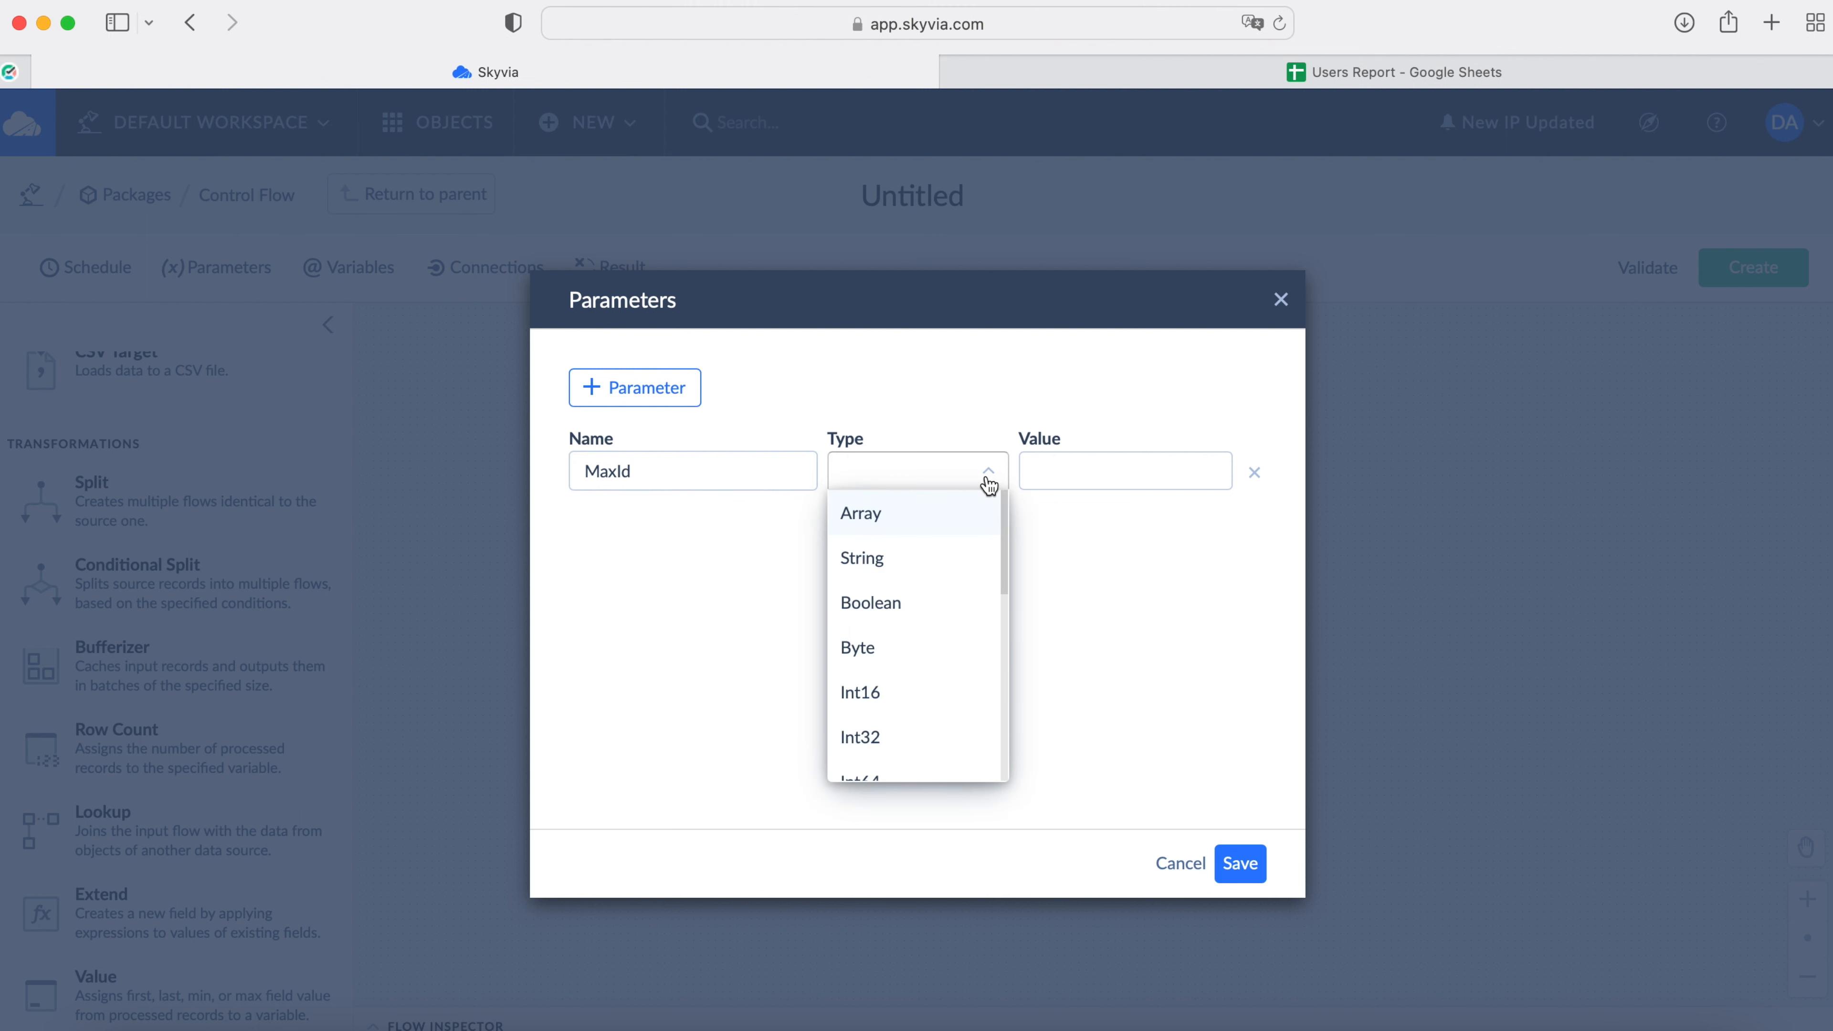
left_click(872, 742)
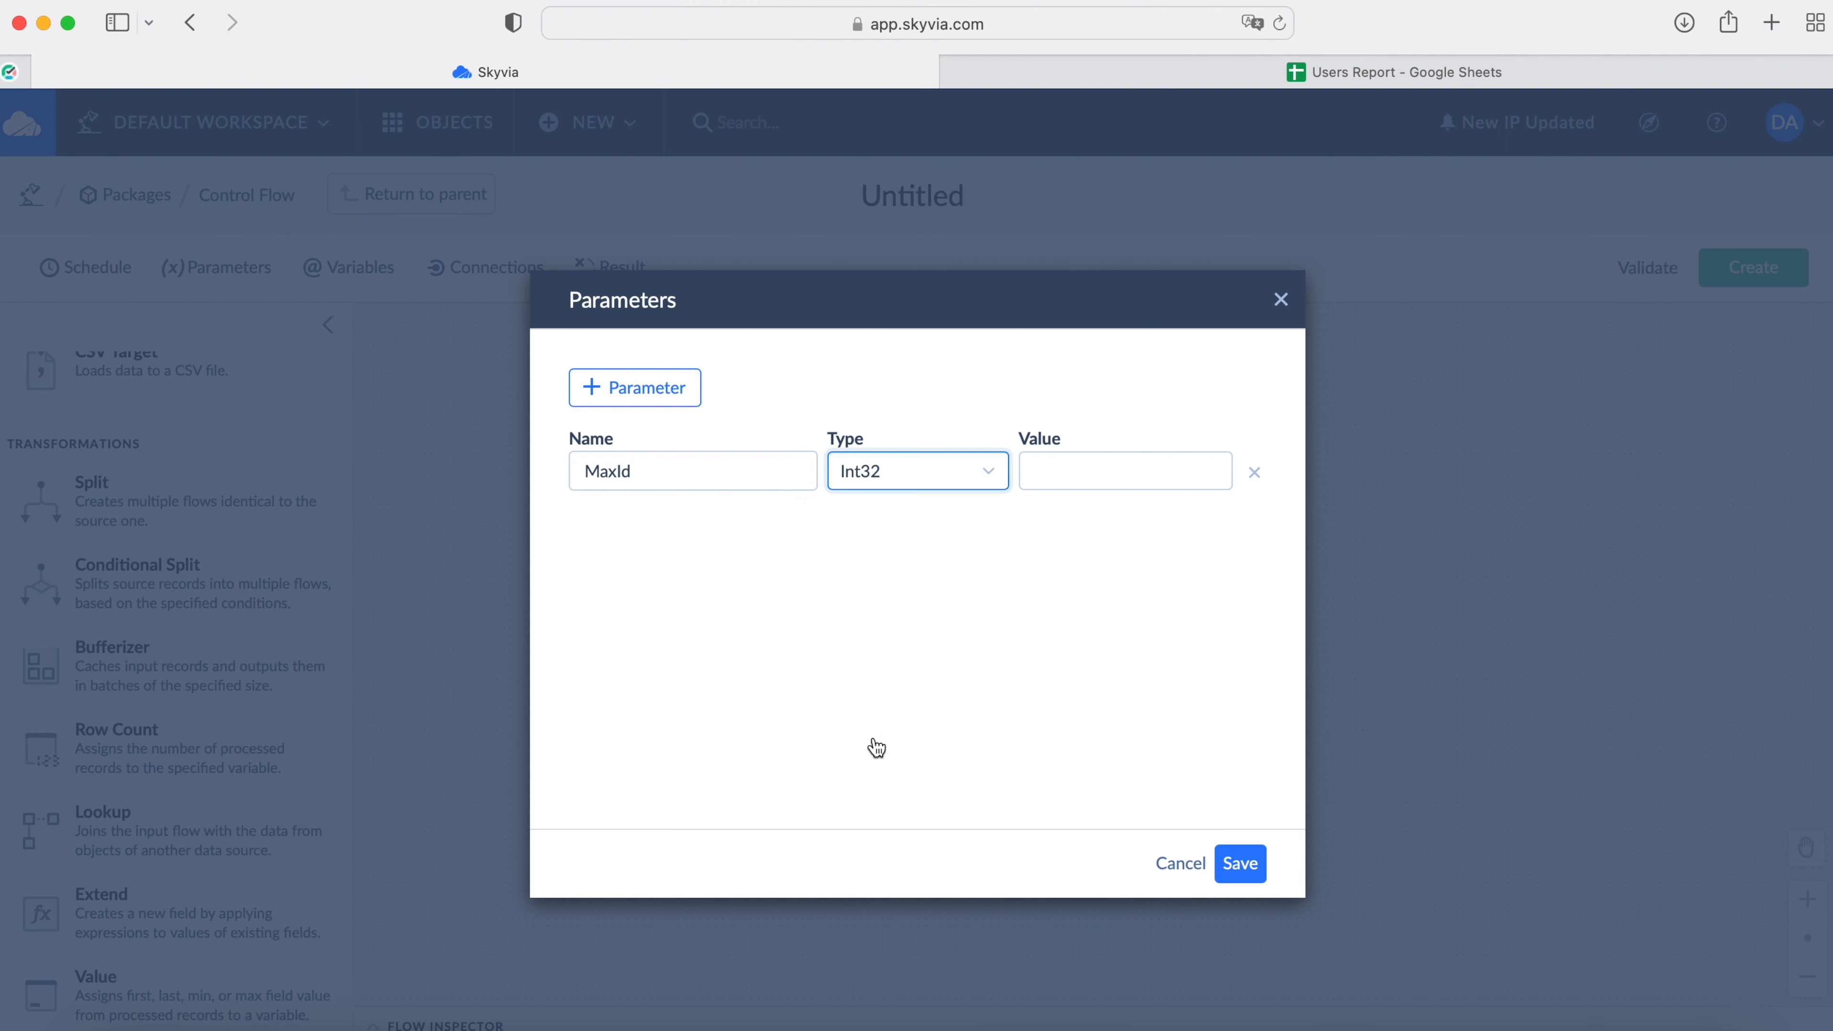
left_click(1097, 476)
type("0")
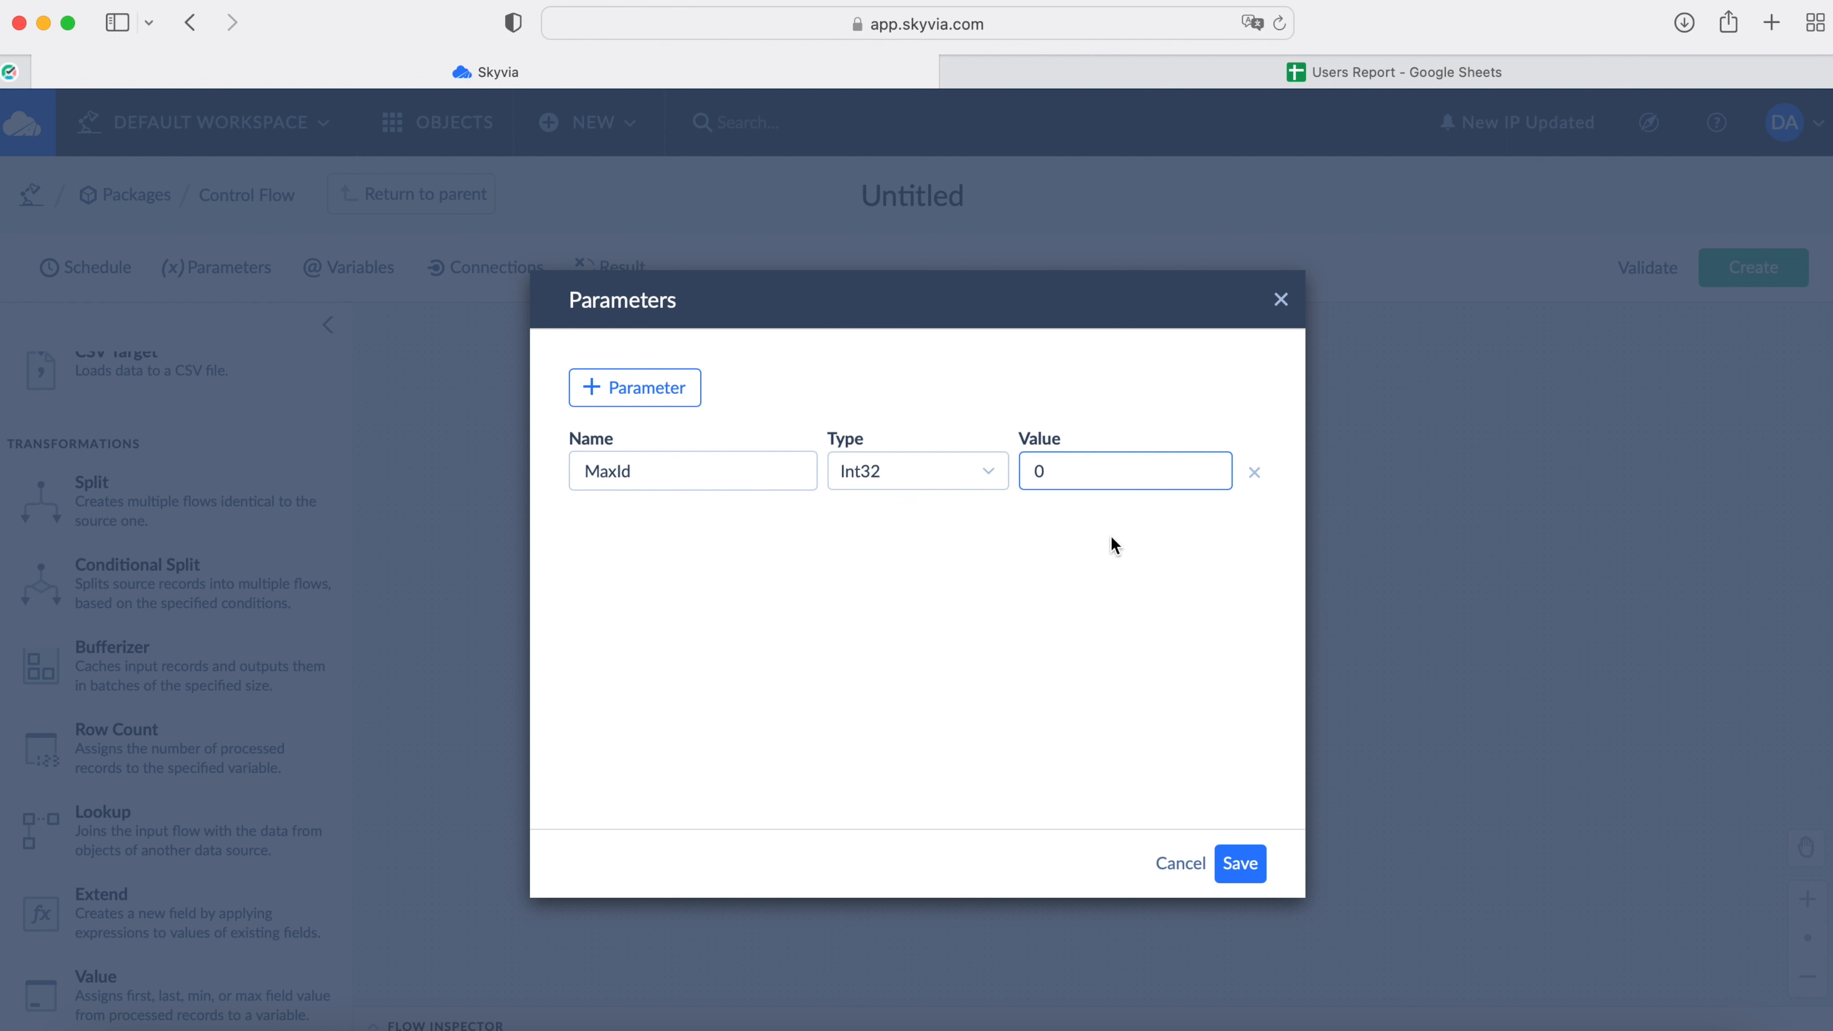
left_click(1229, 862)
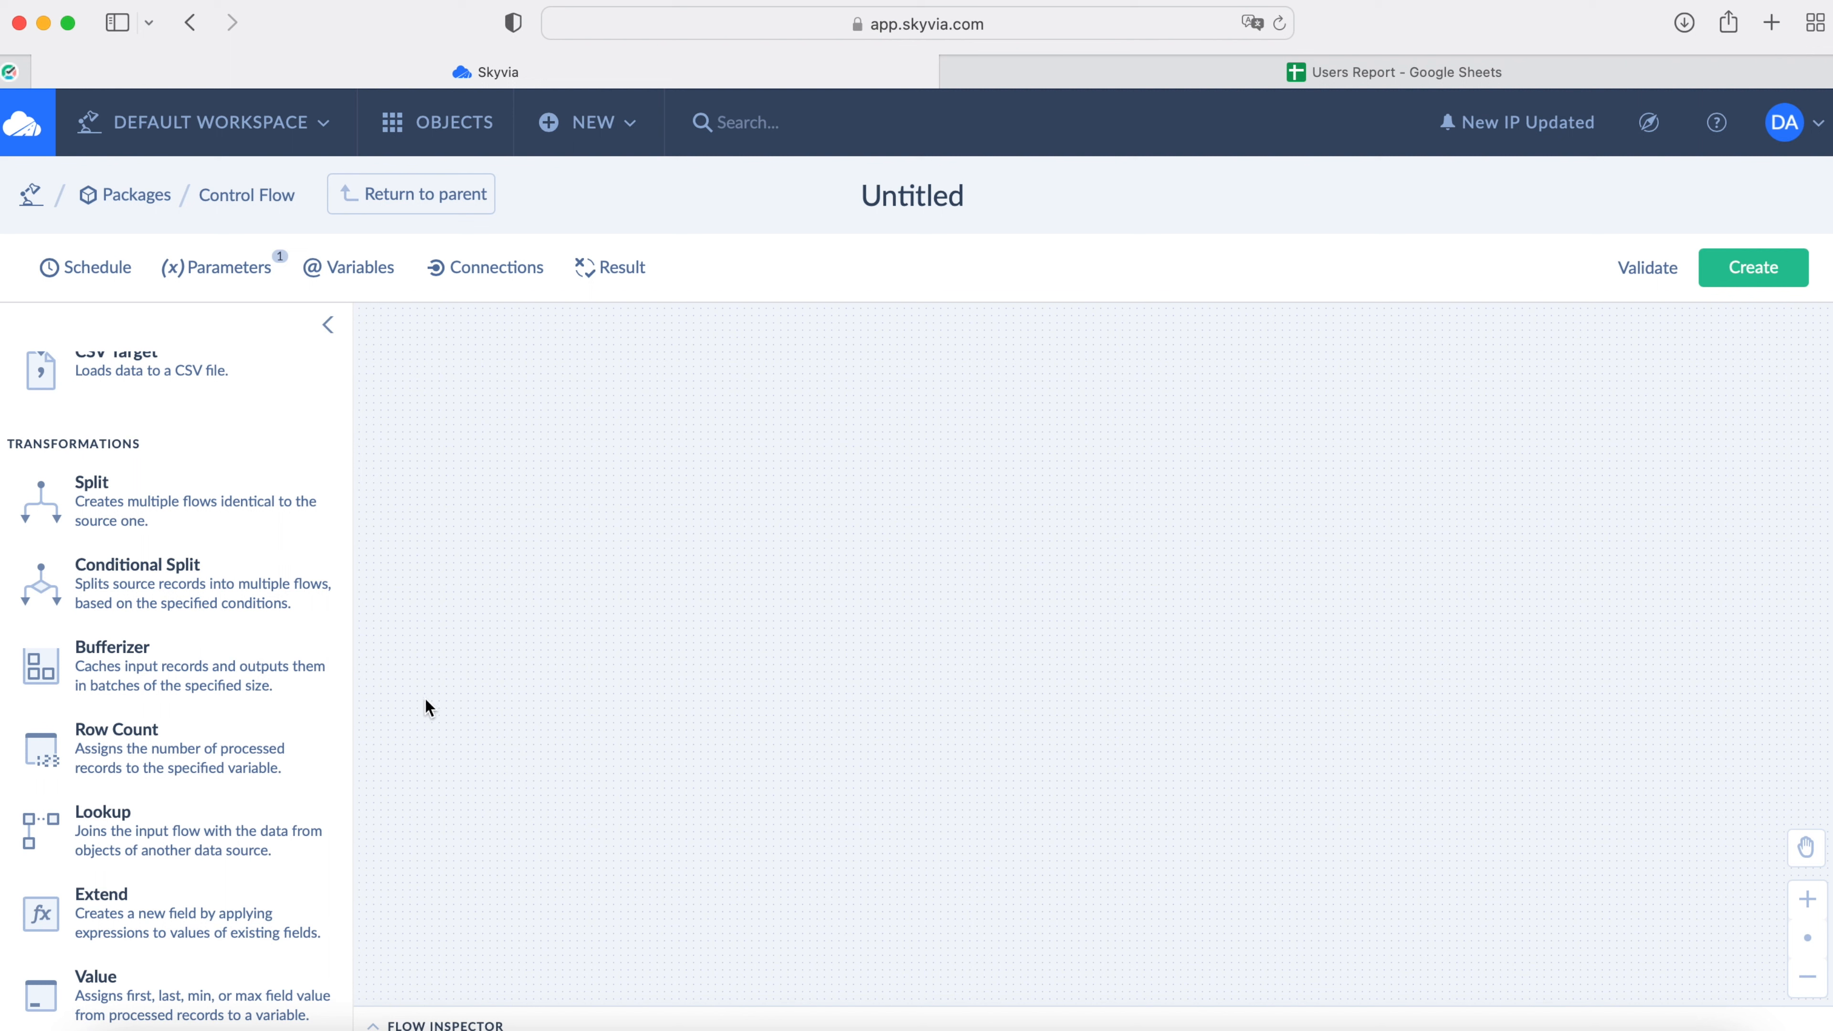
Step: Add a Source component using the RegisteredUsers connection and set its action to Execute Command
scroll(130, 647, "up", 5)
left_click_drag(101, 401, 761, 391)
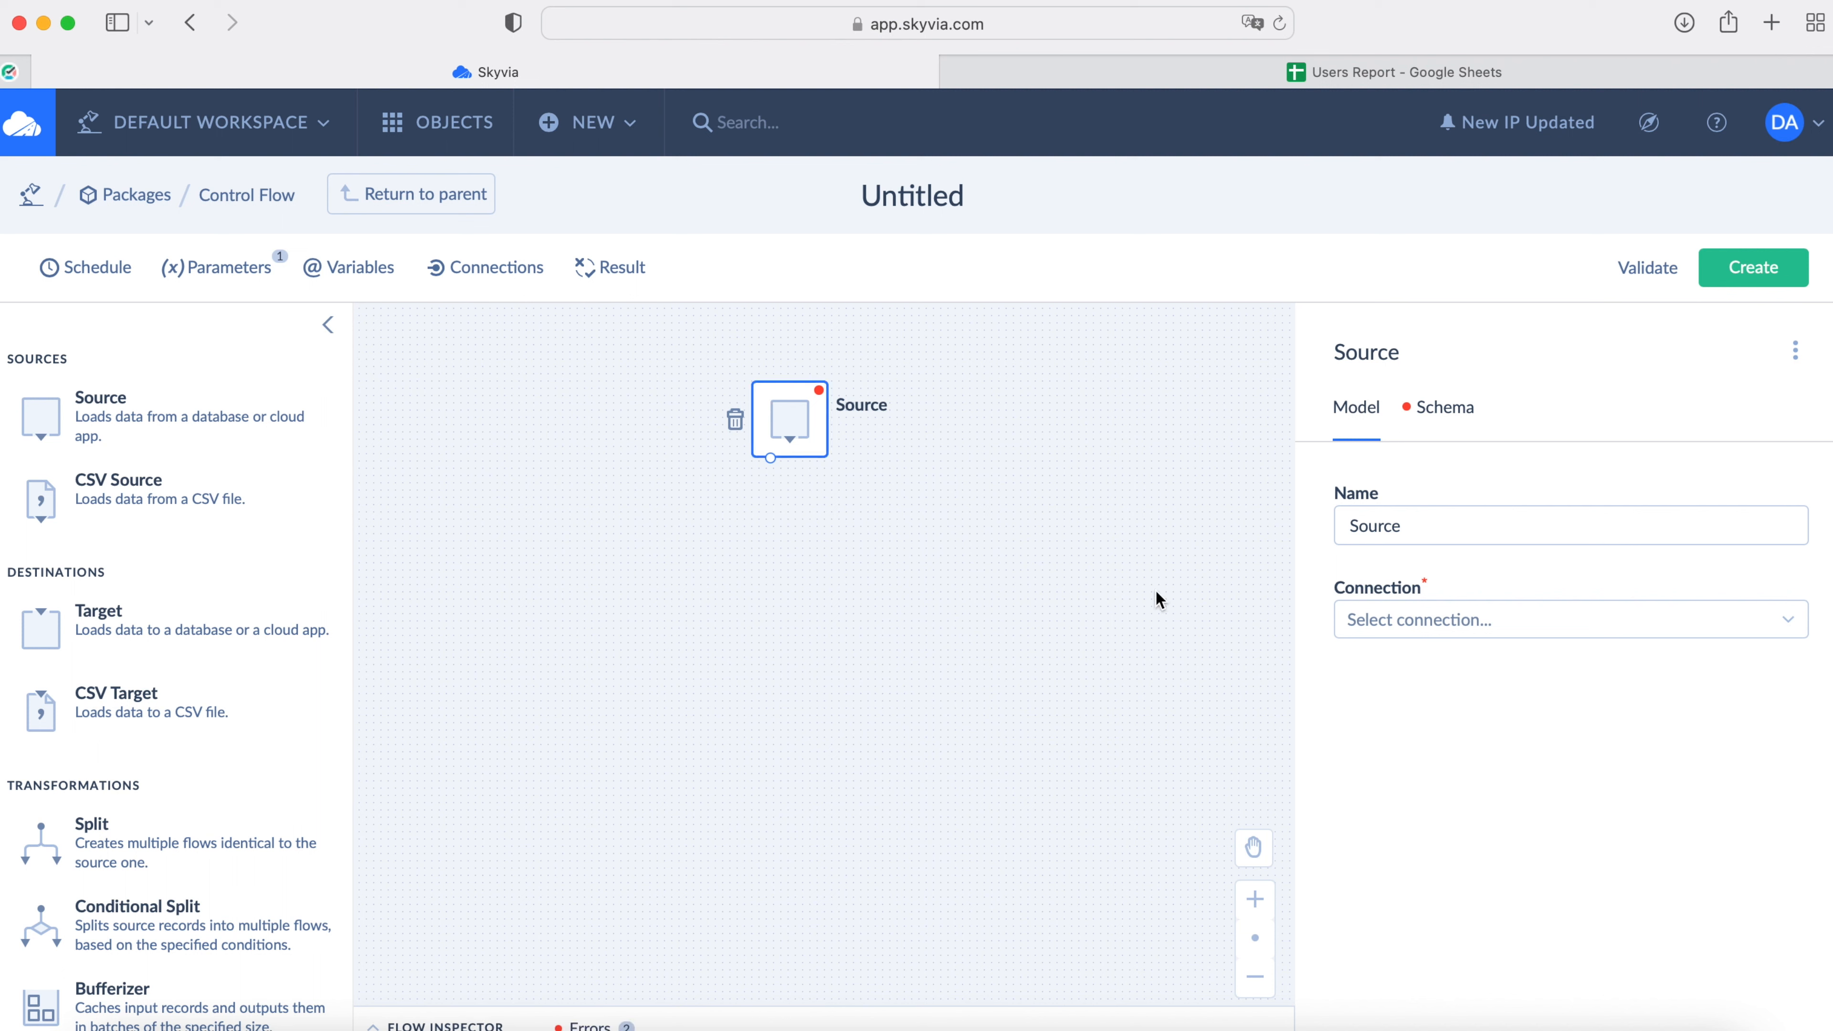
left_click(1428, 626)
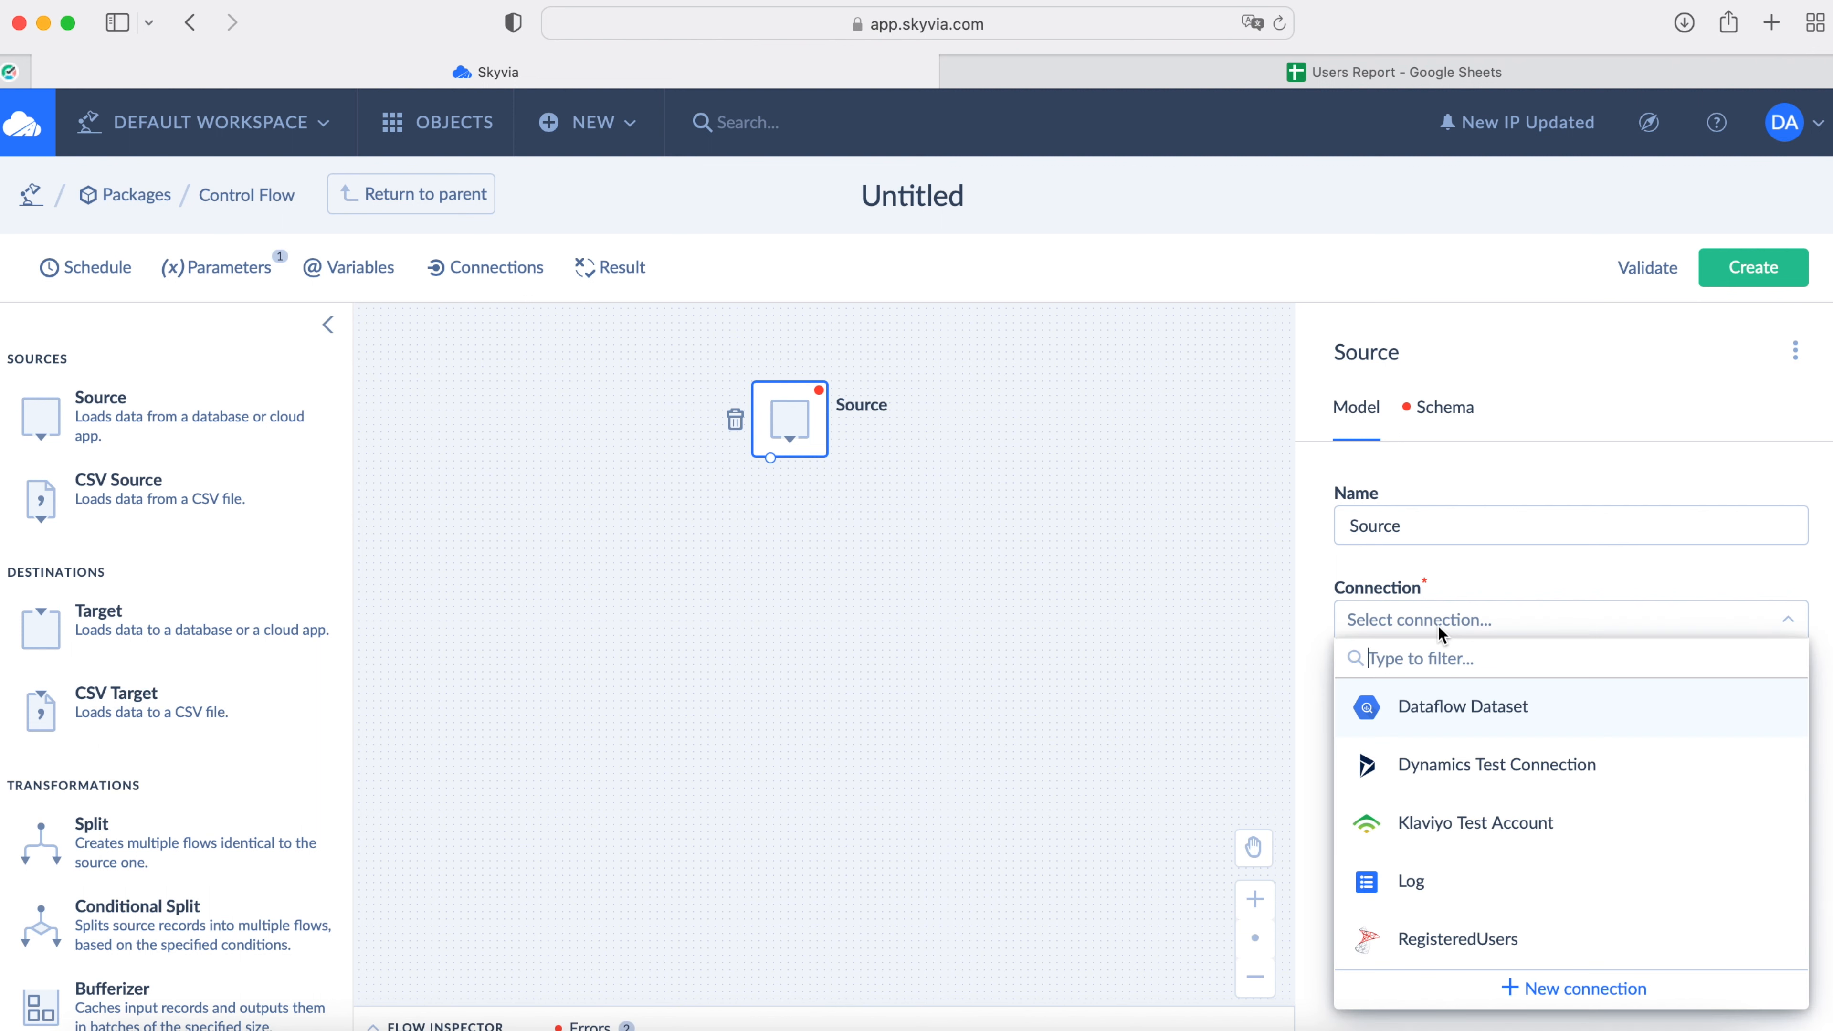
left_click(1434, 938)
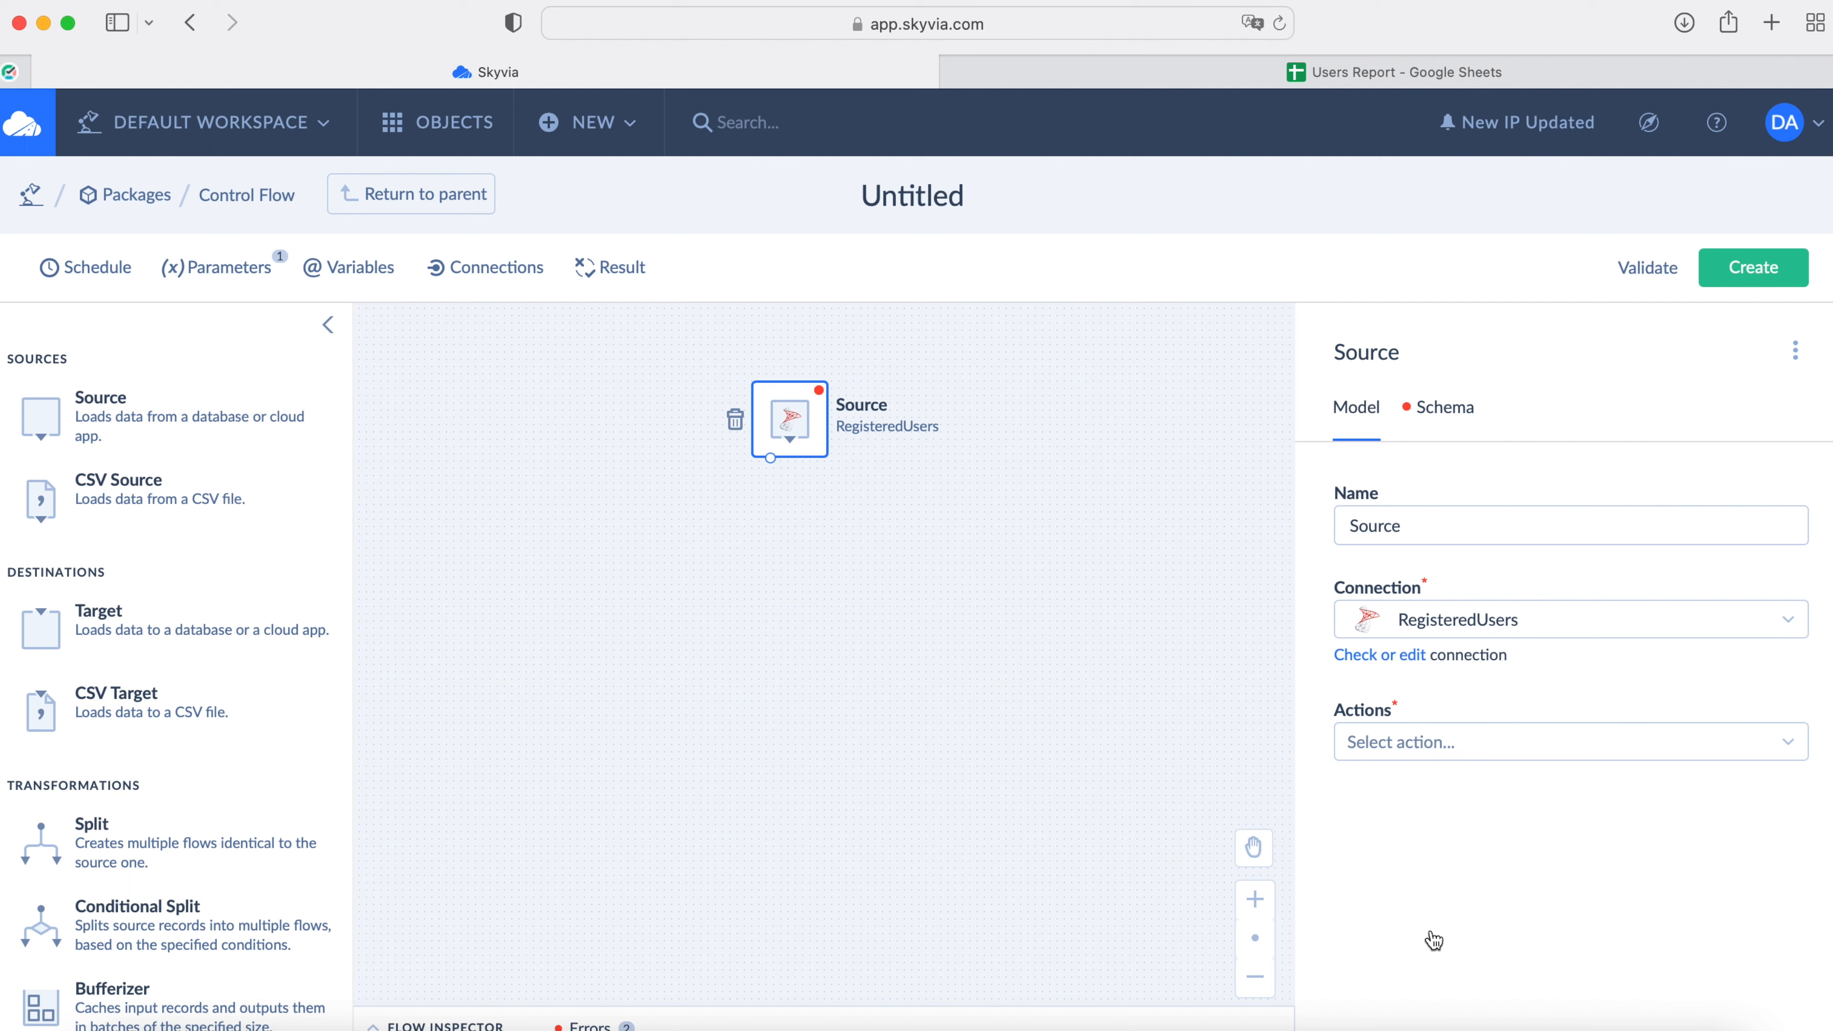
left_click(1541, 738)
left_click(1479, 776)
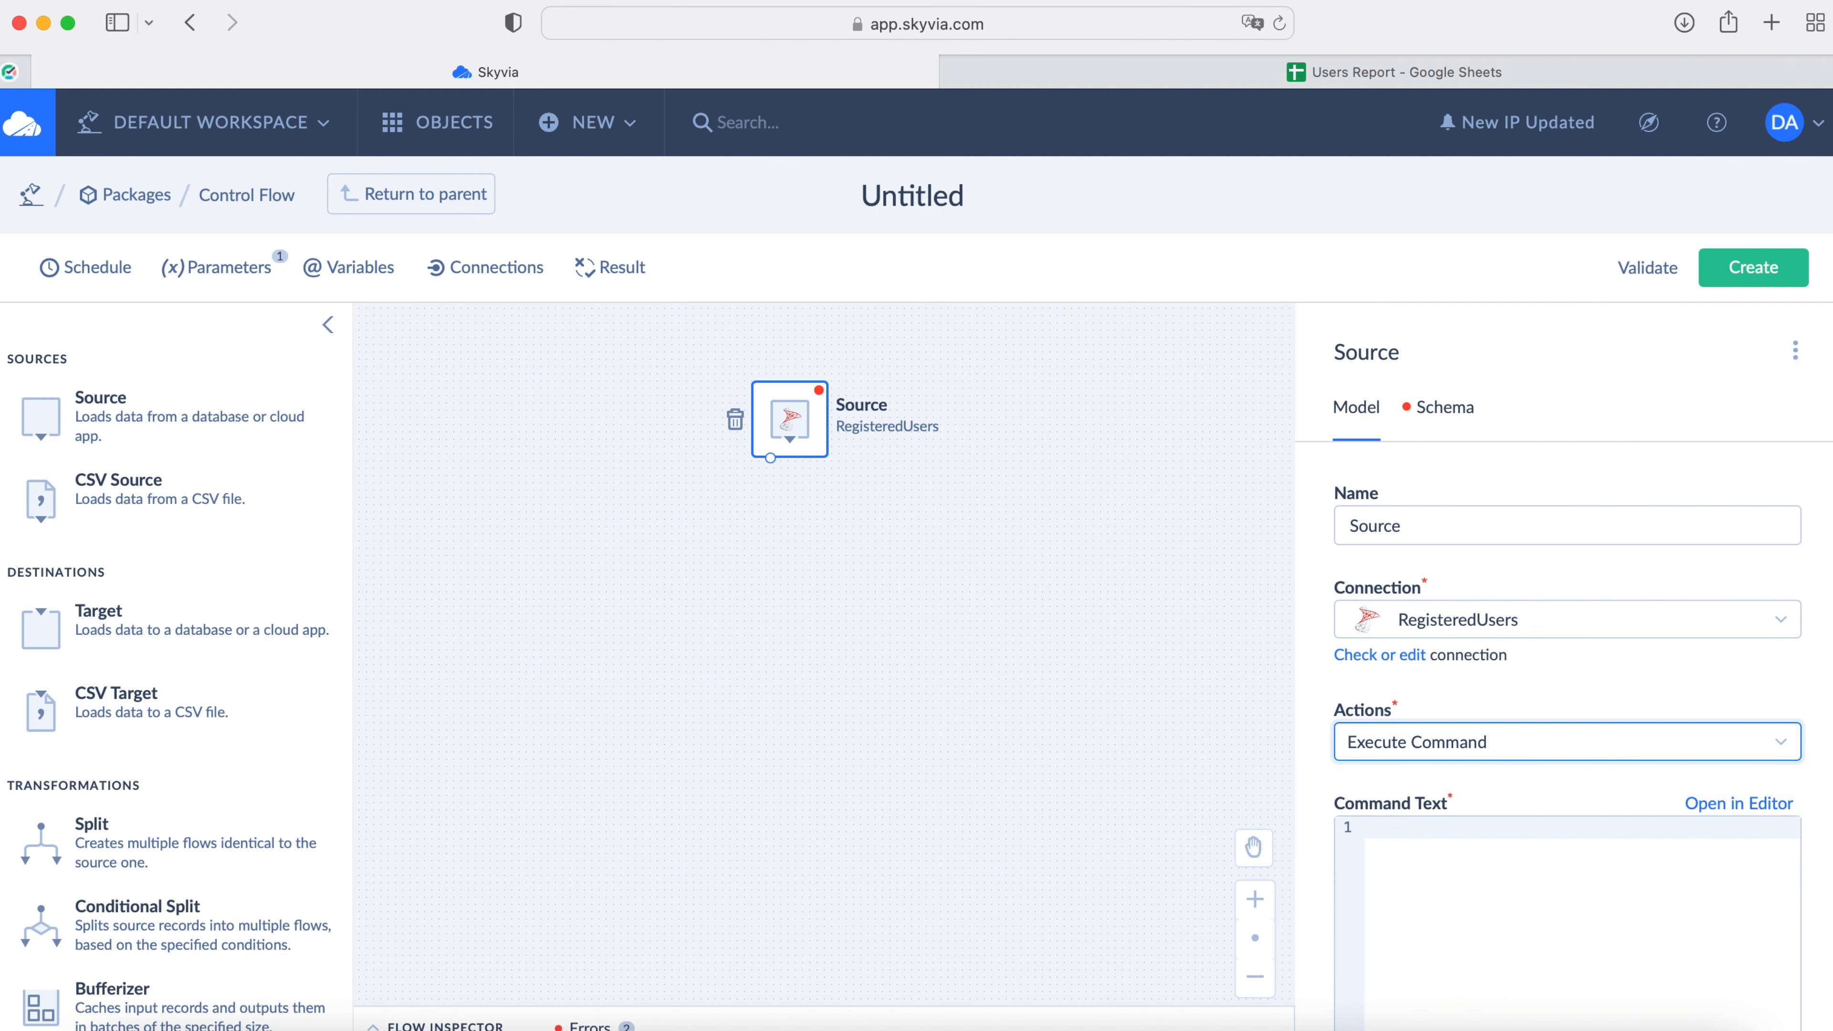
Step: Enter the Source command text "SELECT * FROM RegisteredUsers WHERE Id > :MaxPreviousId"
key("super+Tab")
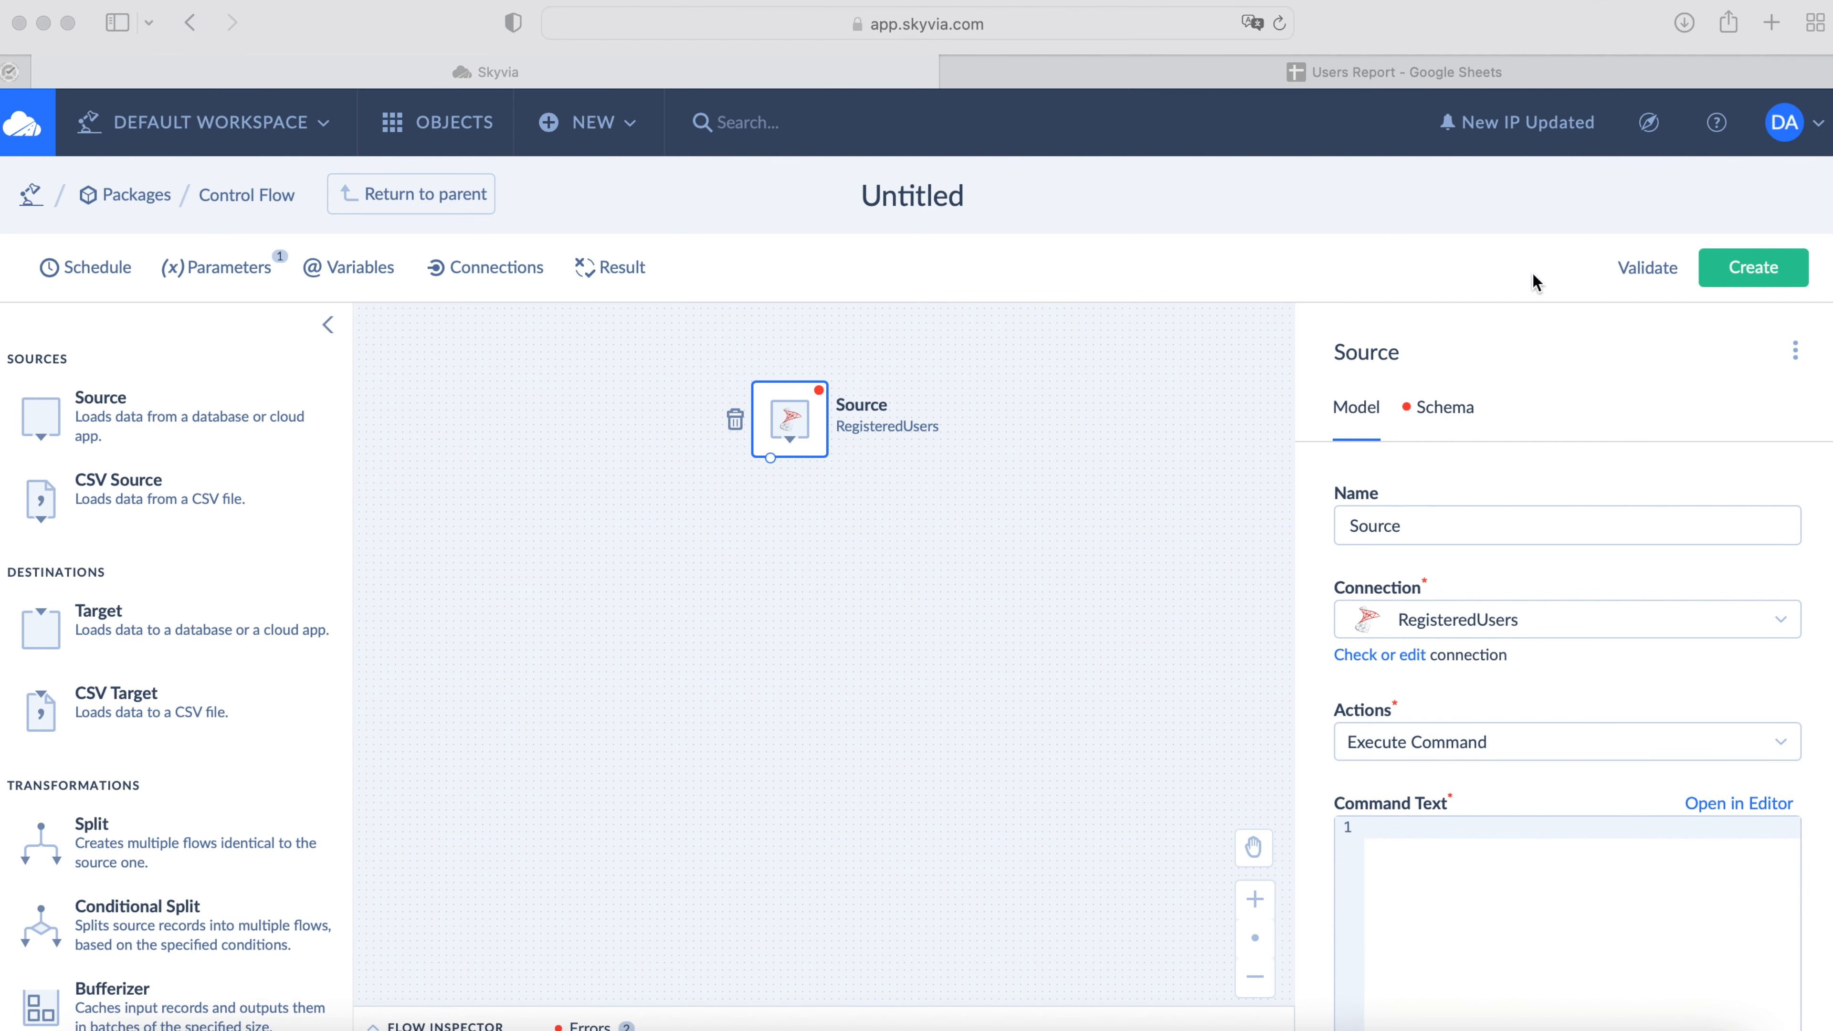
left_click(1407, 827)
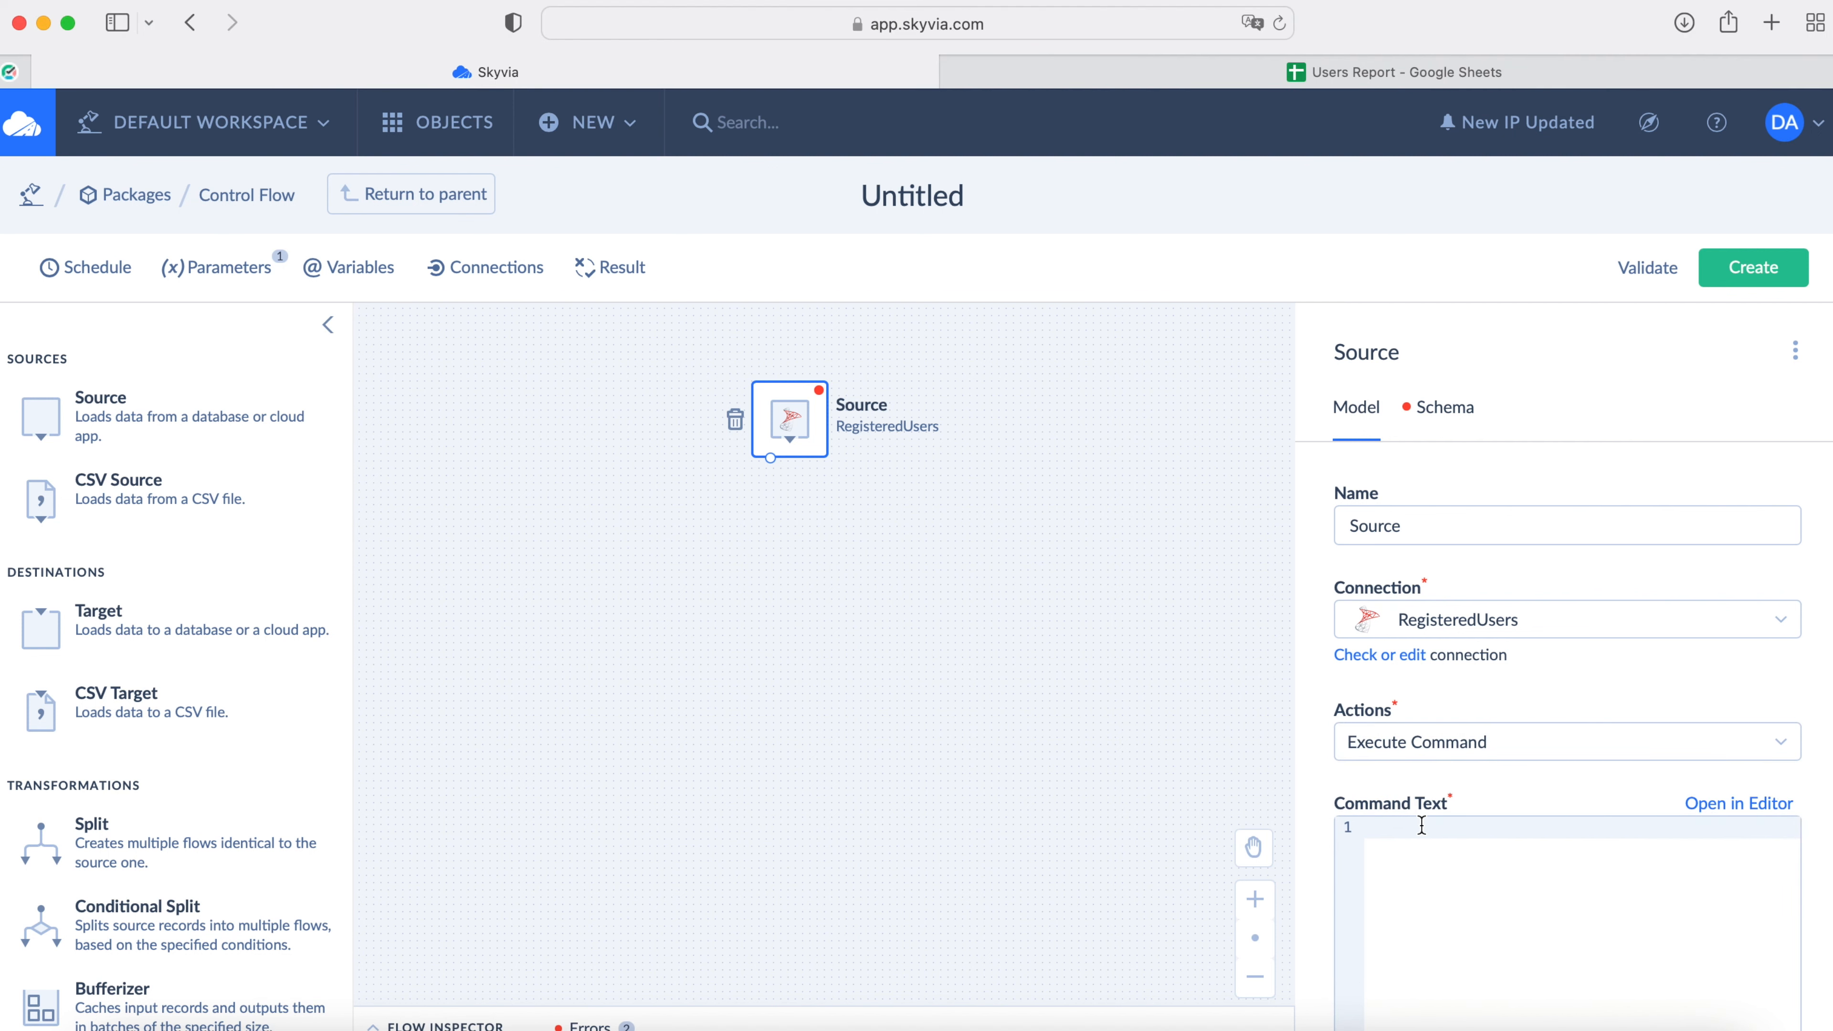
type("SELECT * FROM RegisteredUsers WHERE Id > :MaxPreviousId")
key("BackSpace")
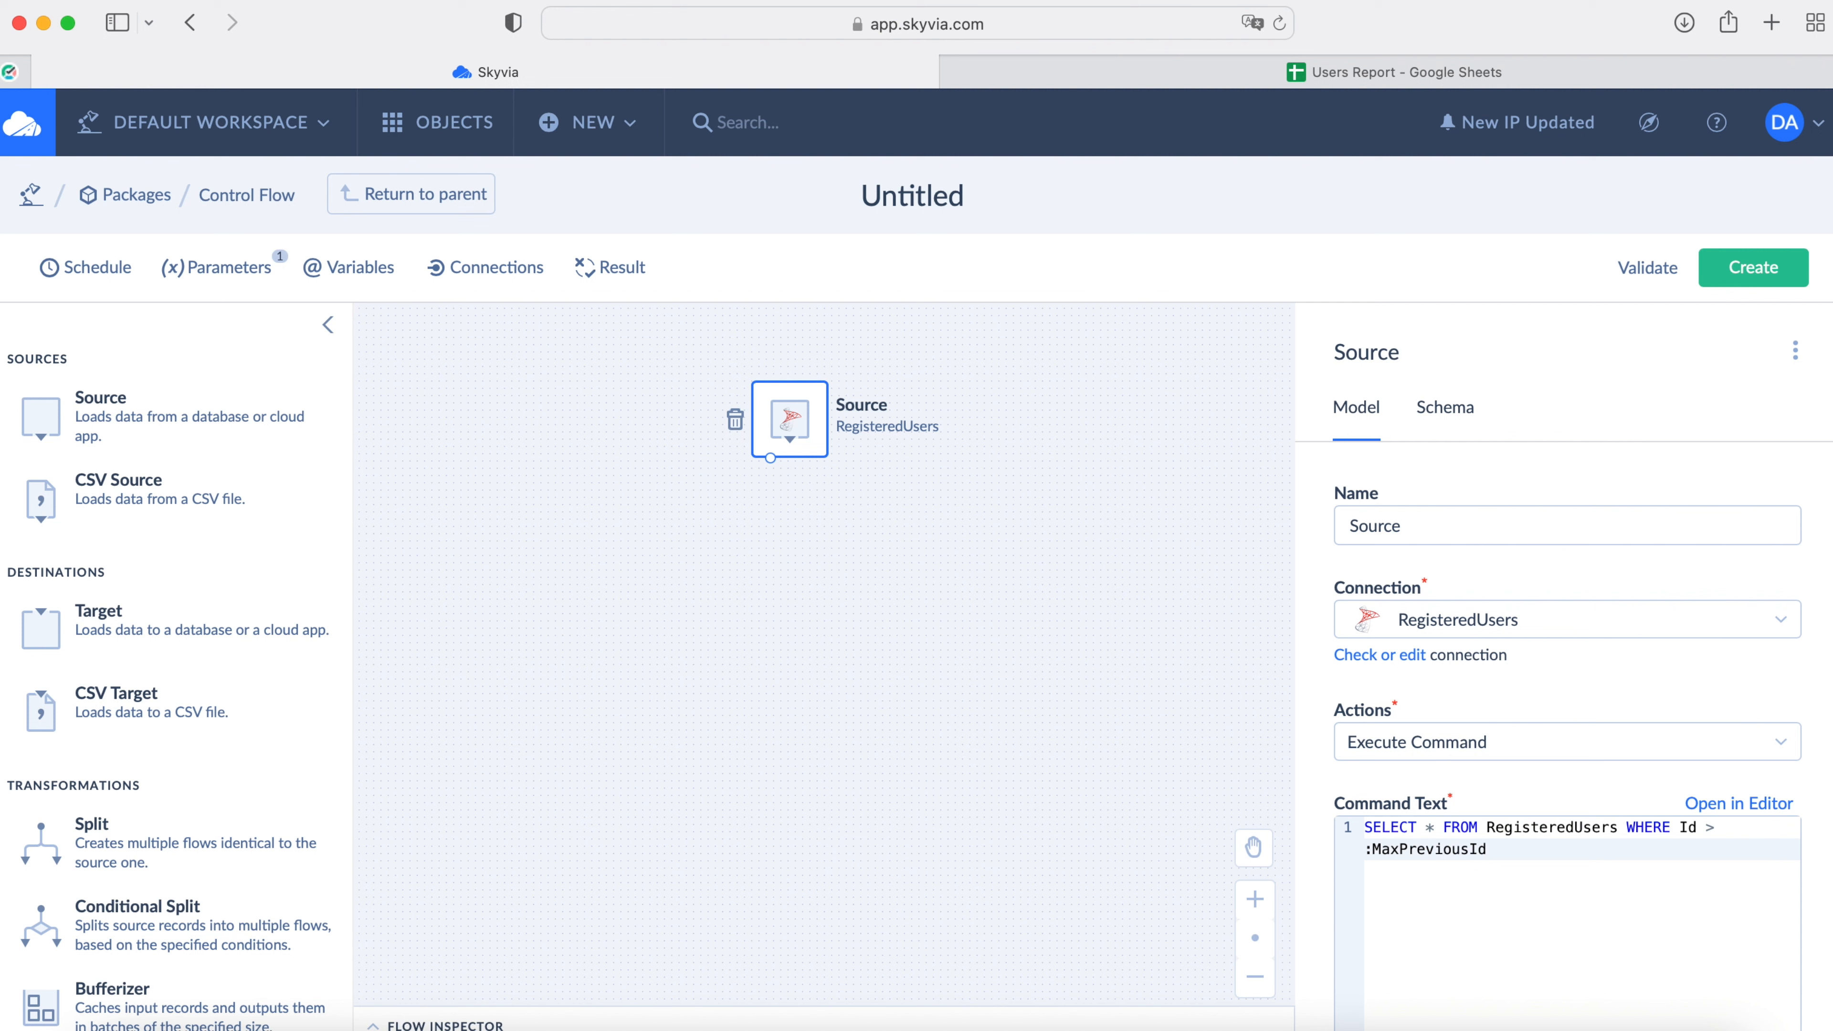
scroll(1306, 823, "down", 3)
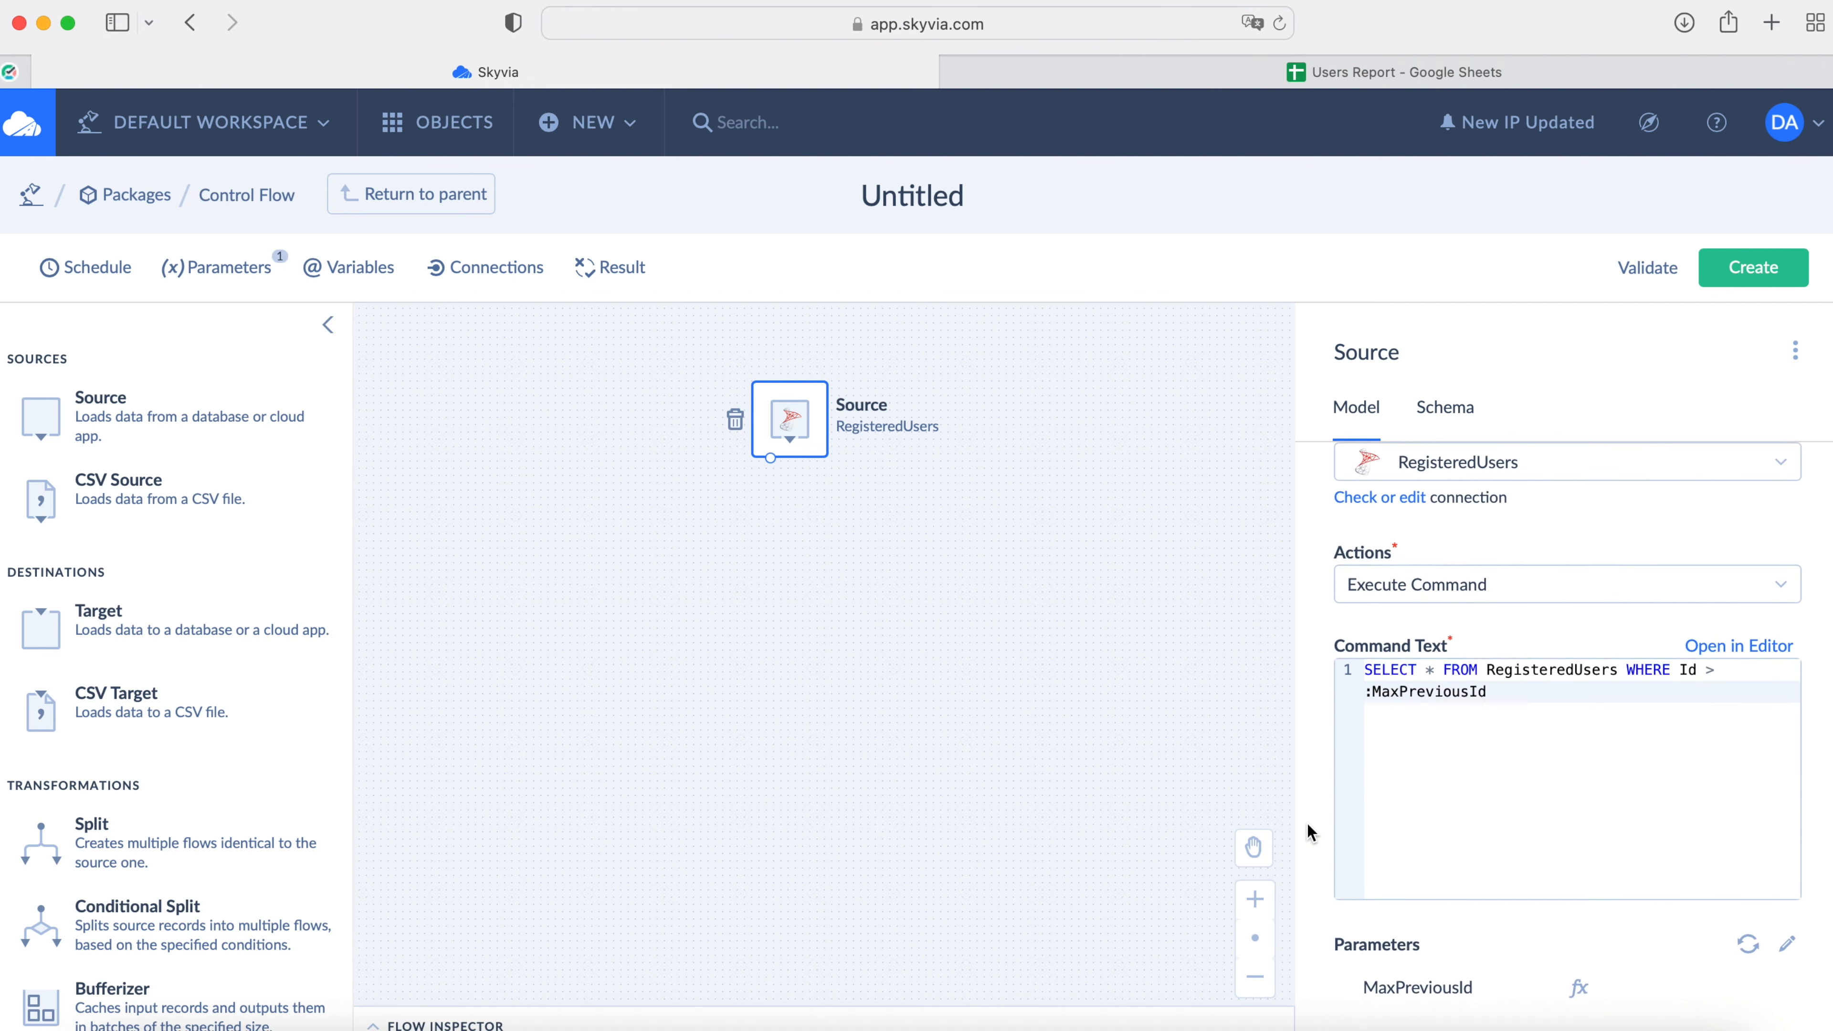
left_click(1785, 960)
left_click(635, 423)
double_click(1428, 342)
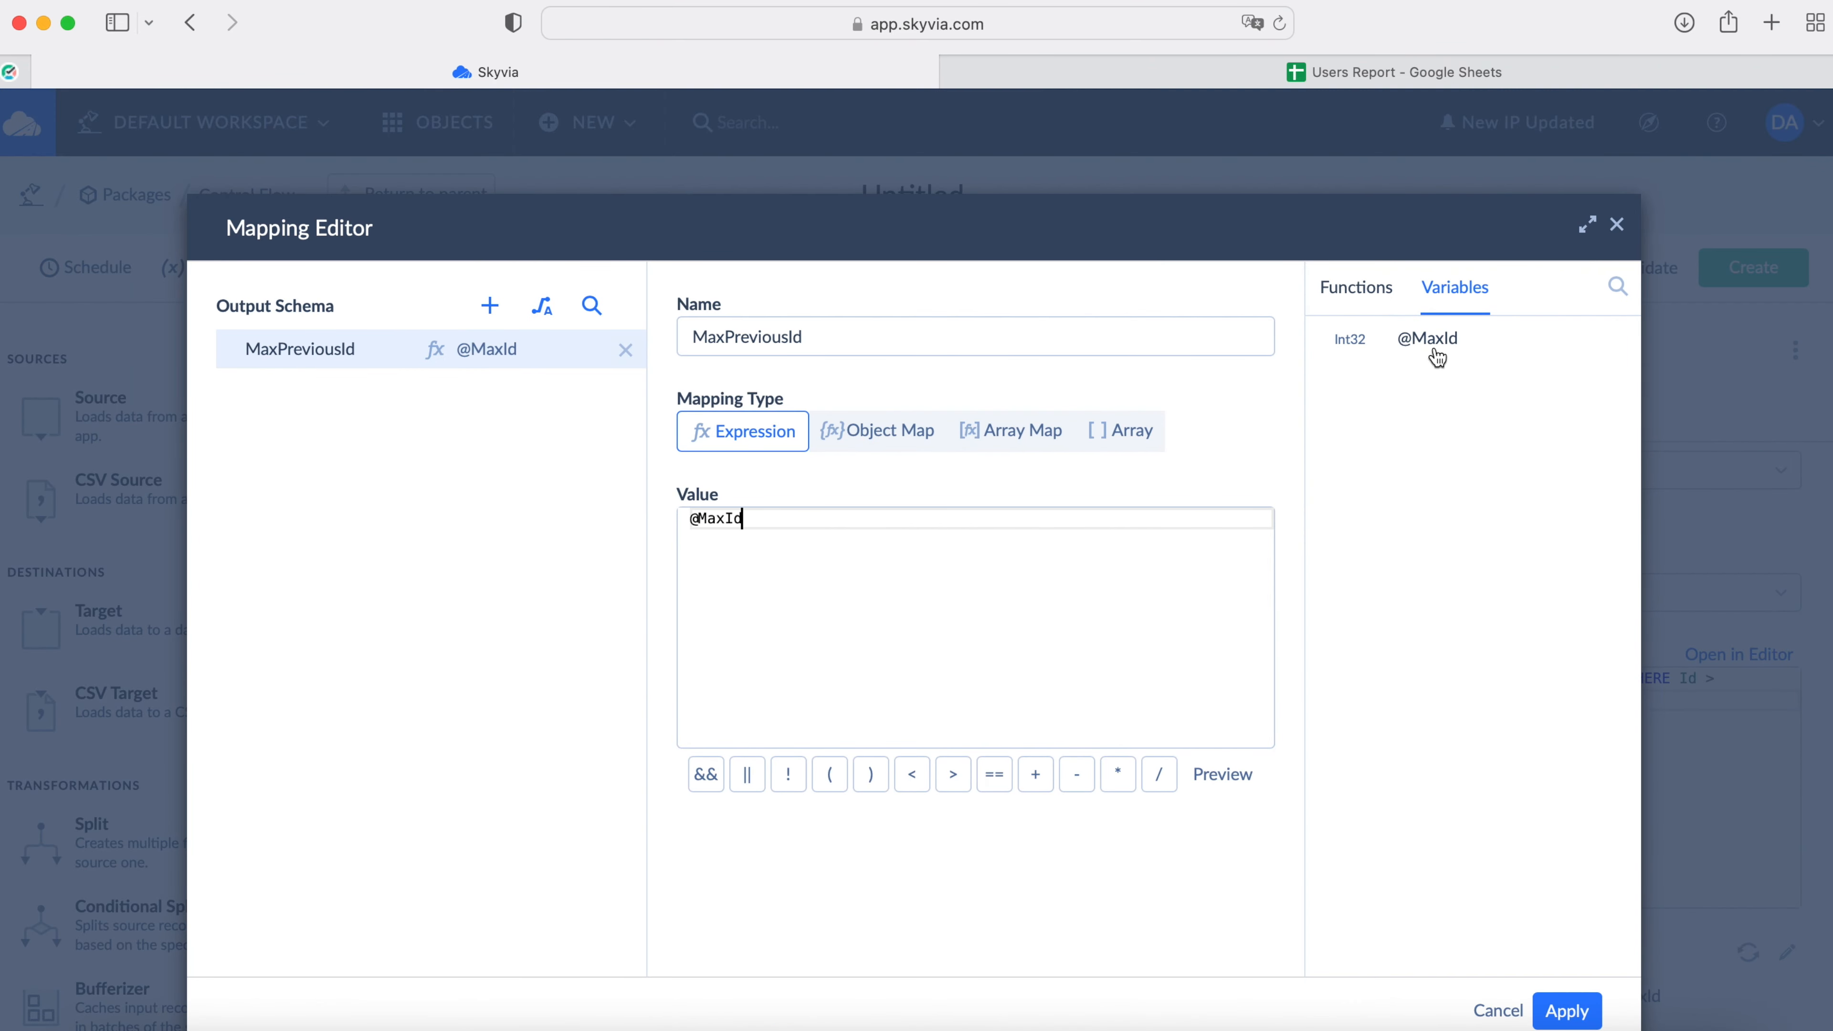
left_click(1565, 1009)
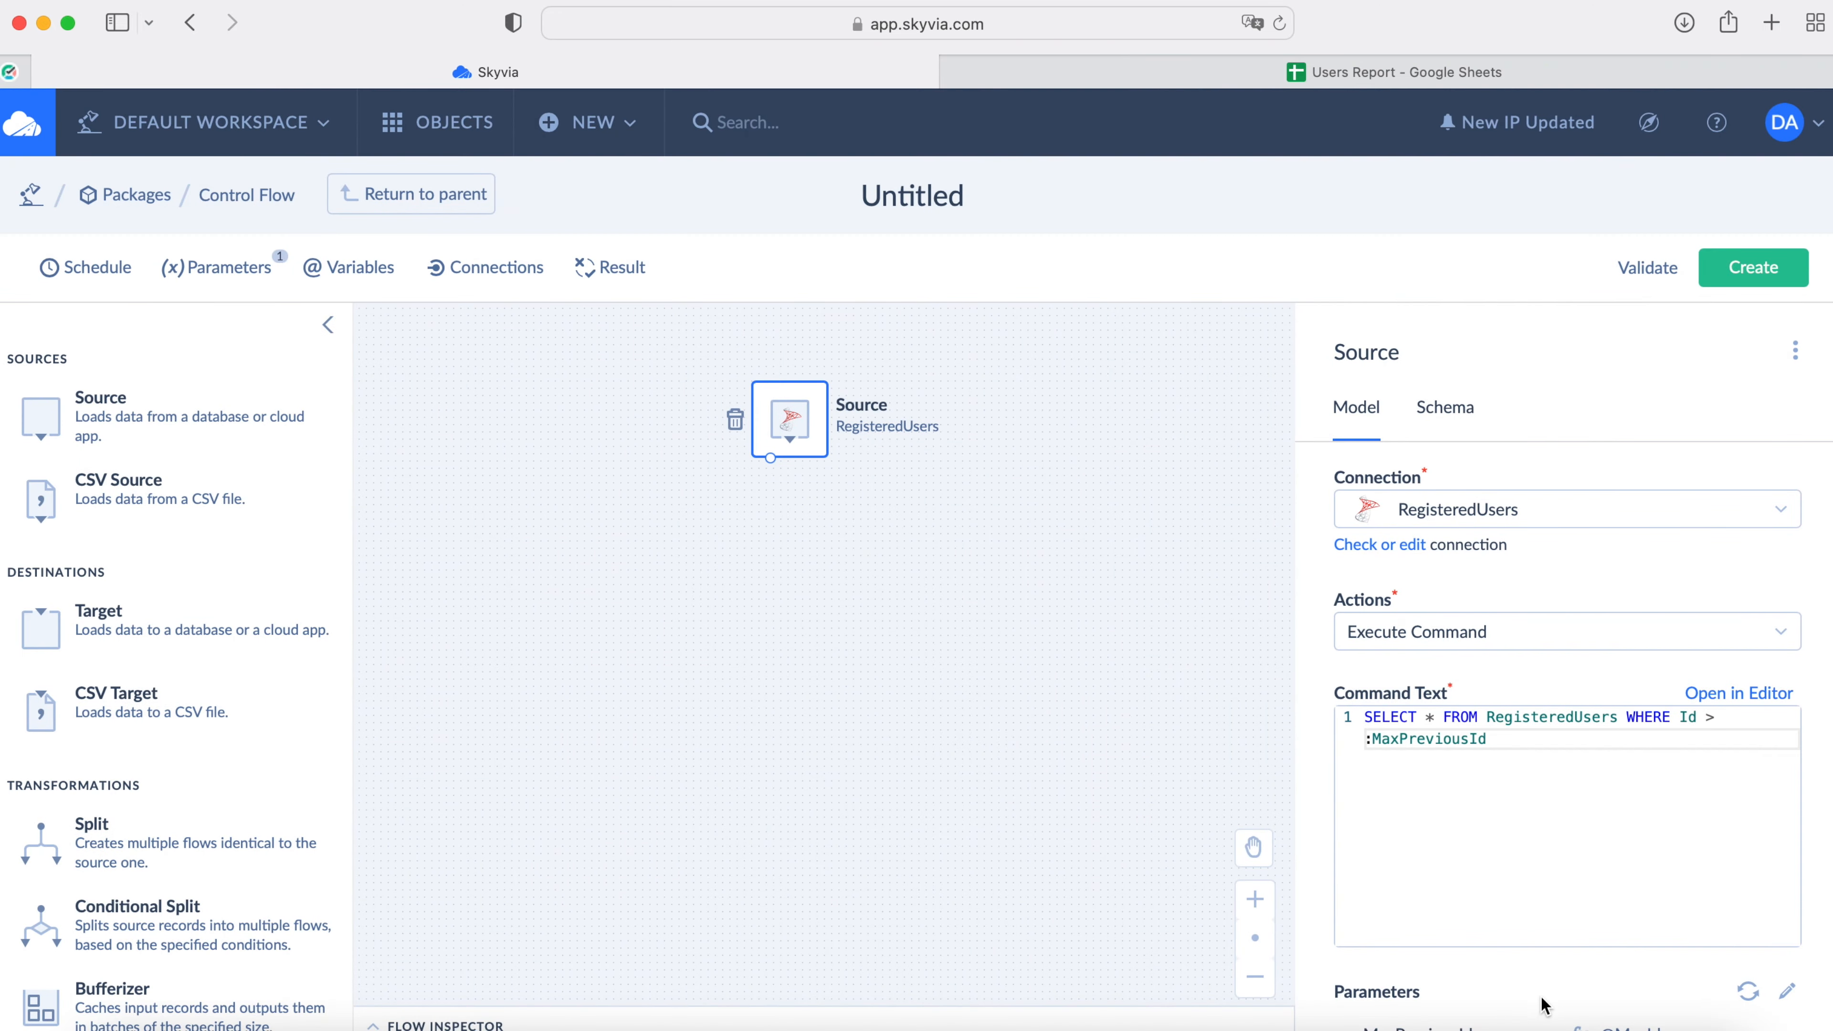
scroll(1331, 1007, "down", 1)
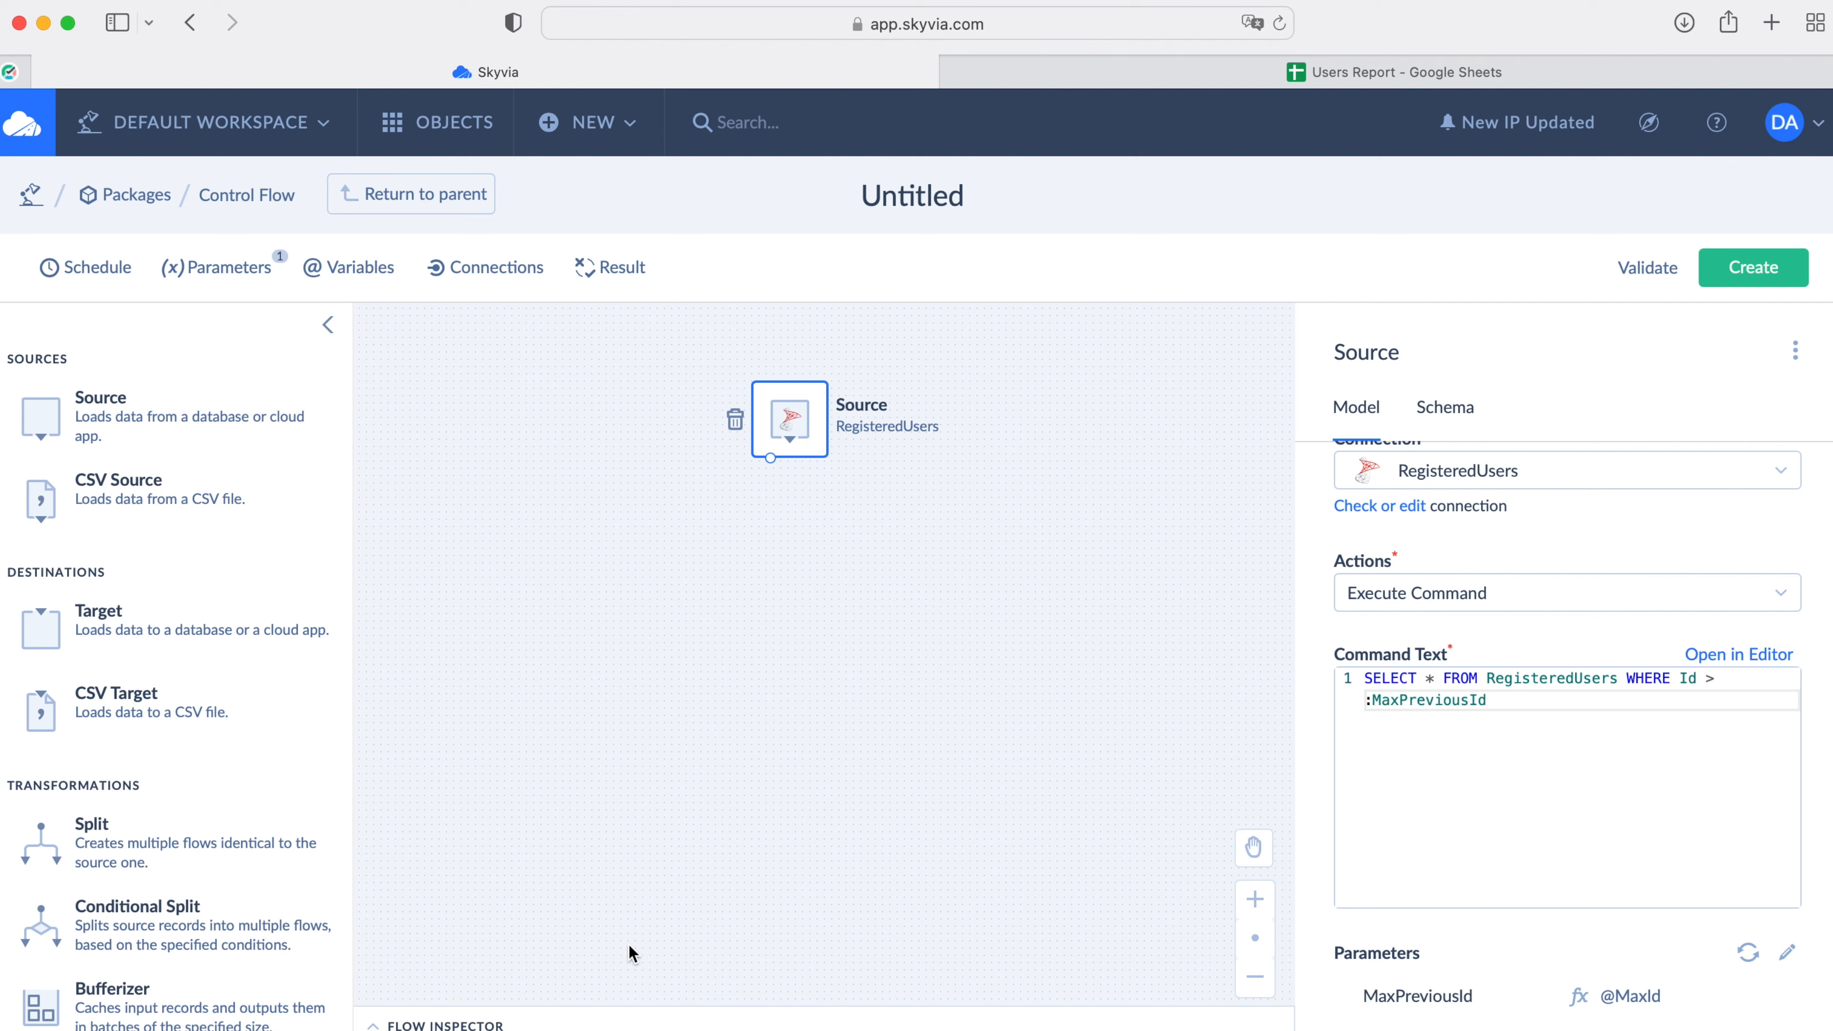
Step: Add a Value transformation below the Source and connect the Source's output to it
scroll(234, 829, "down", 3)
scroll(234, 829, "down", 2)
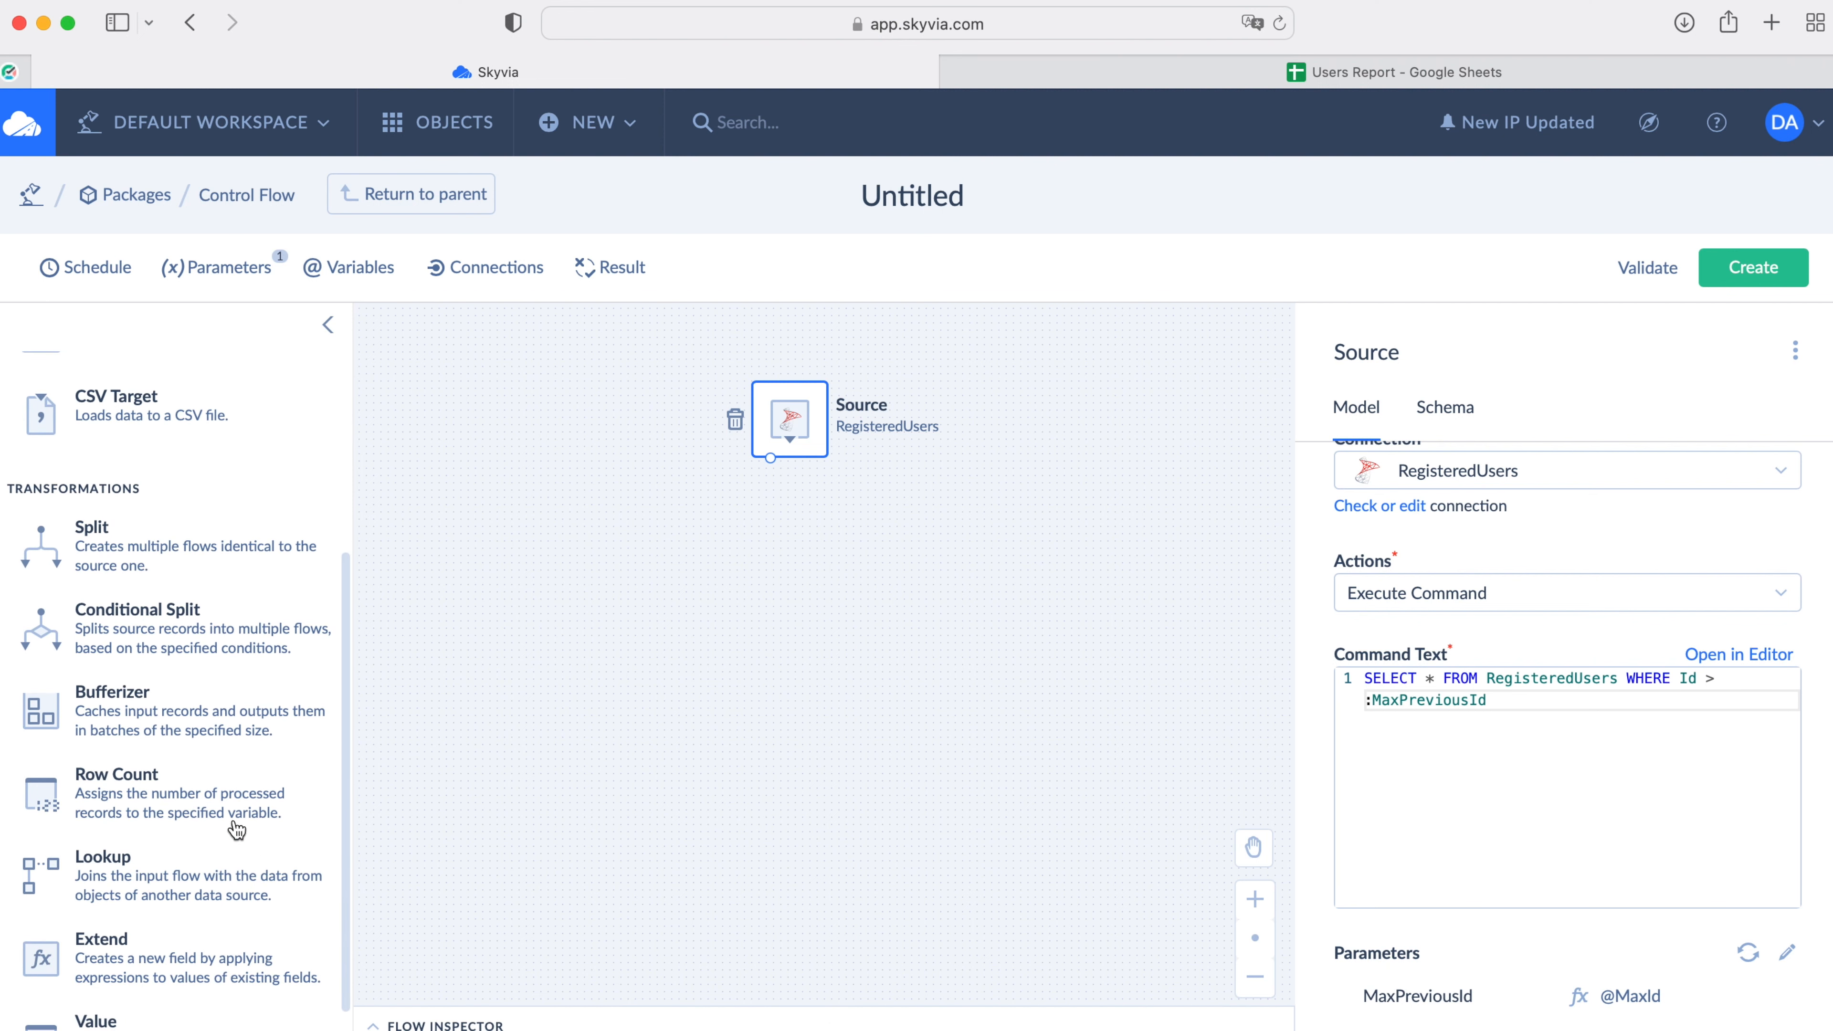
scroll(234, 828, "down", 1)
left_click_drag(605, 675, 751, 534)
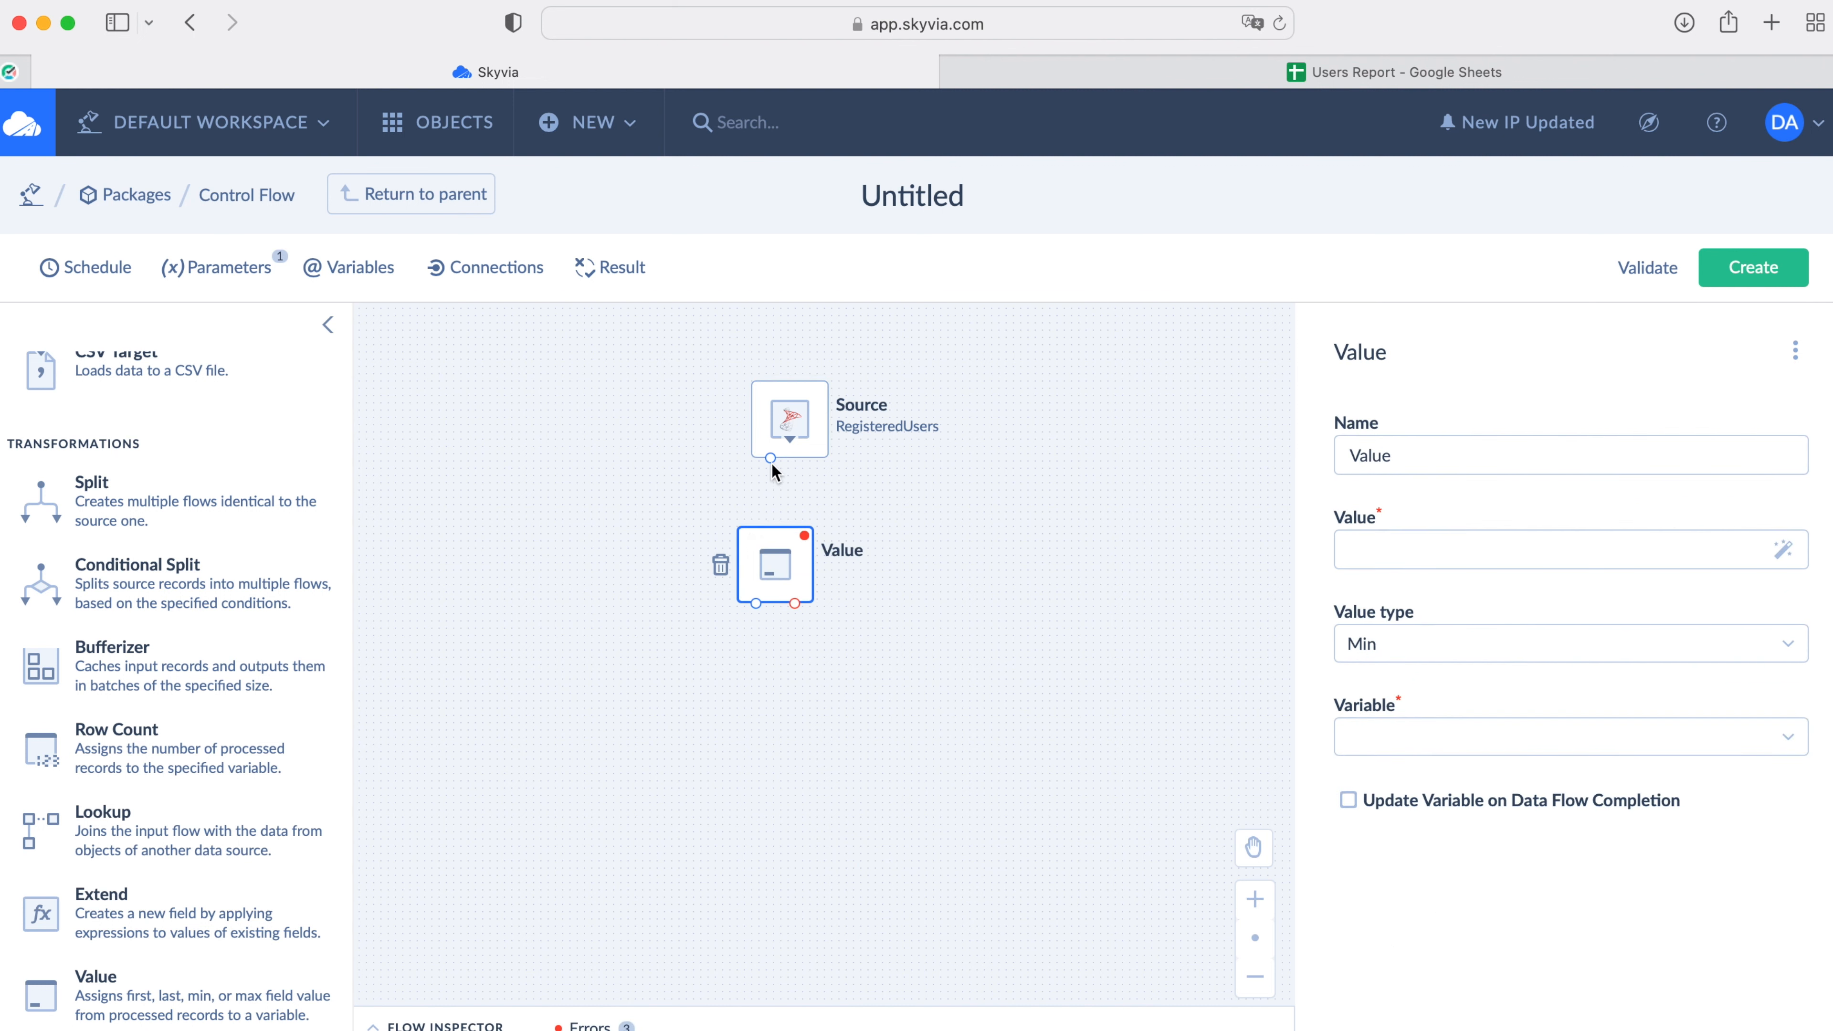
left_click_drag(773, 519, 772, 526)
Step: Configure the Value component with value Id, value type Max and variable MaxId, and enable updating the variable on data flow completion
left_click(1361, 549)
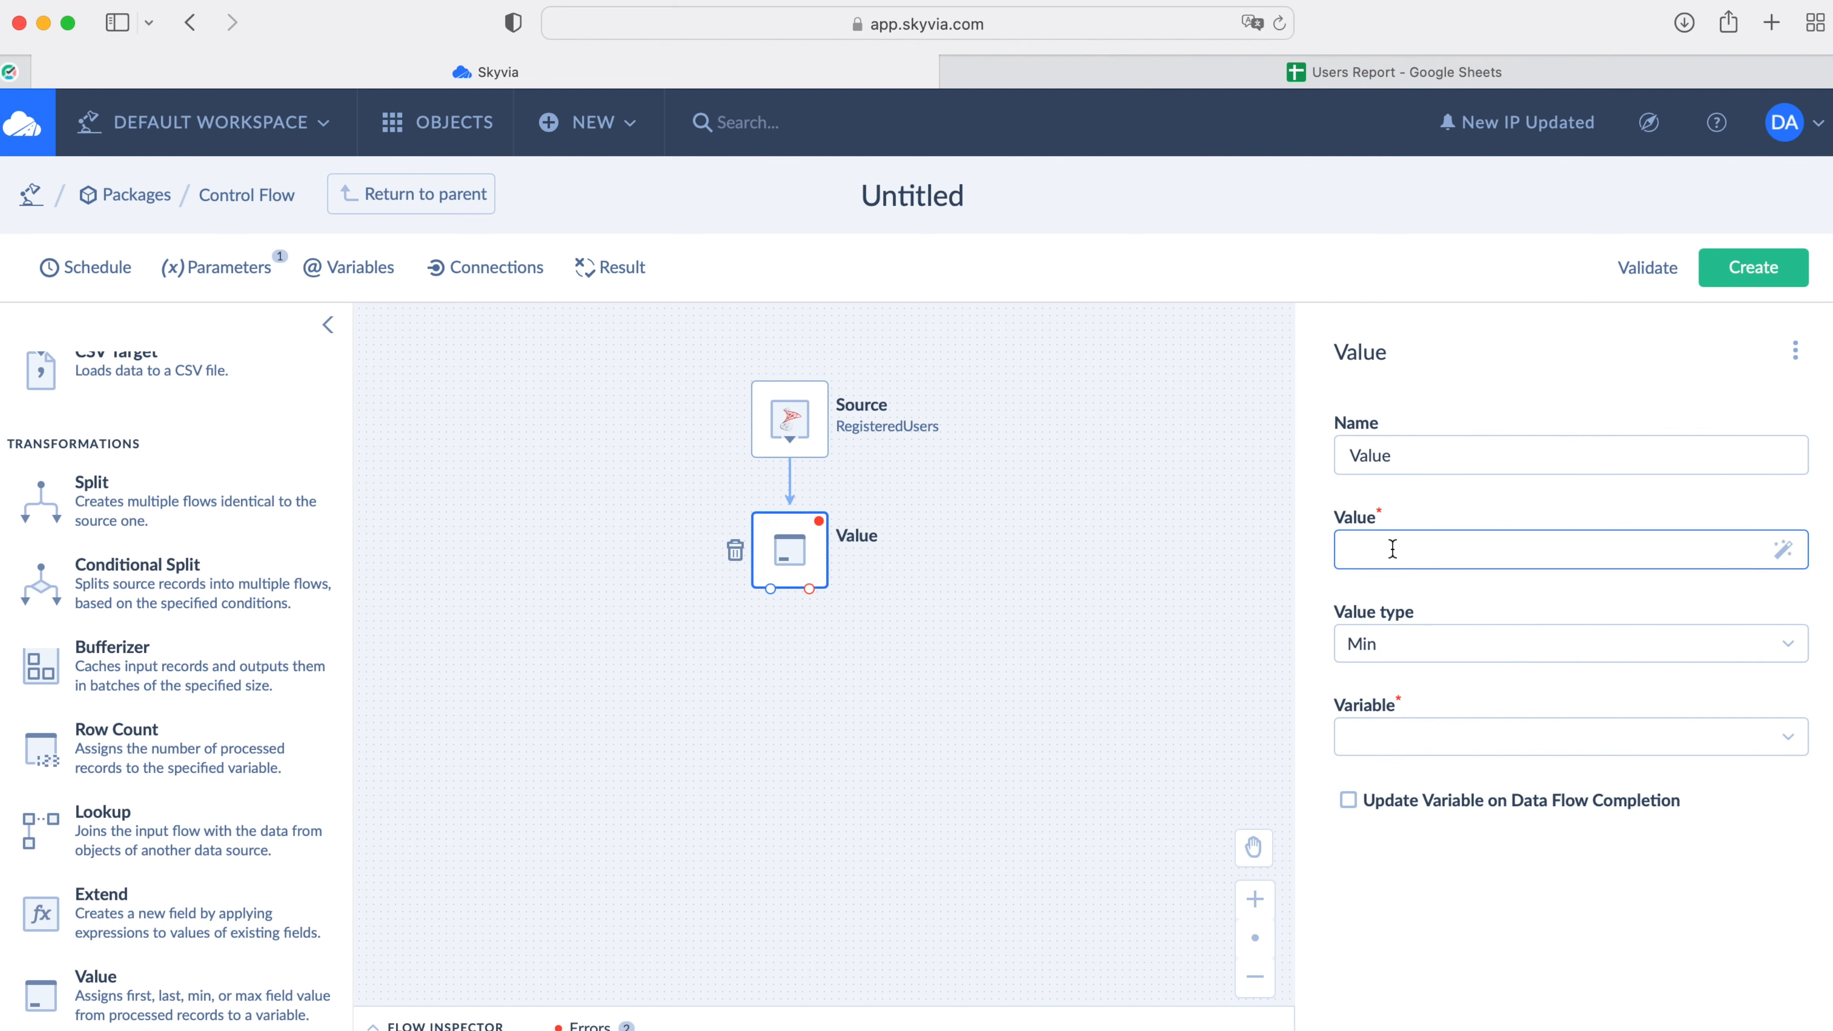
type("Id")
left_click(1425, 639)
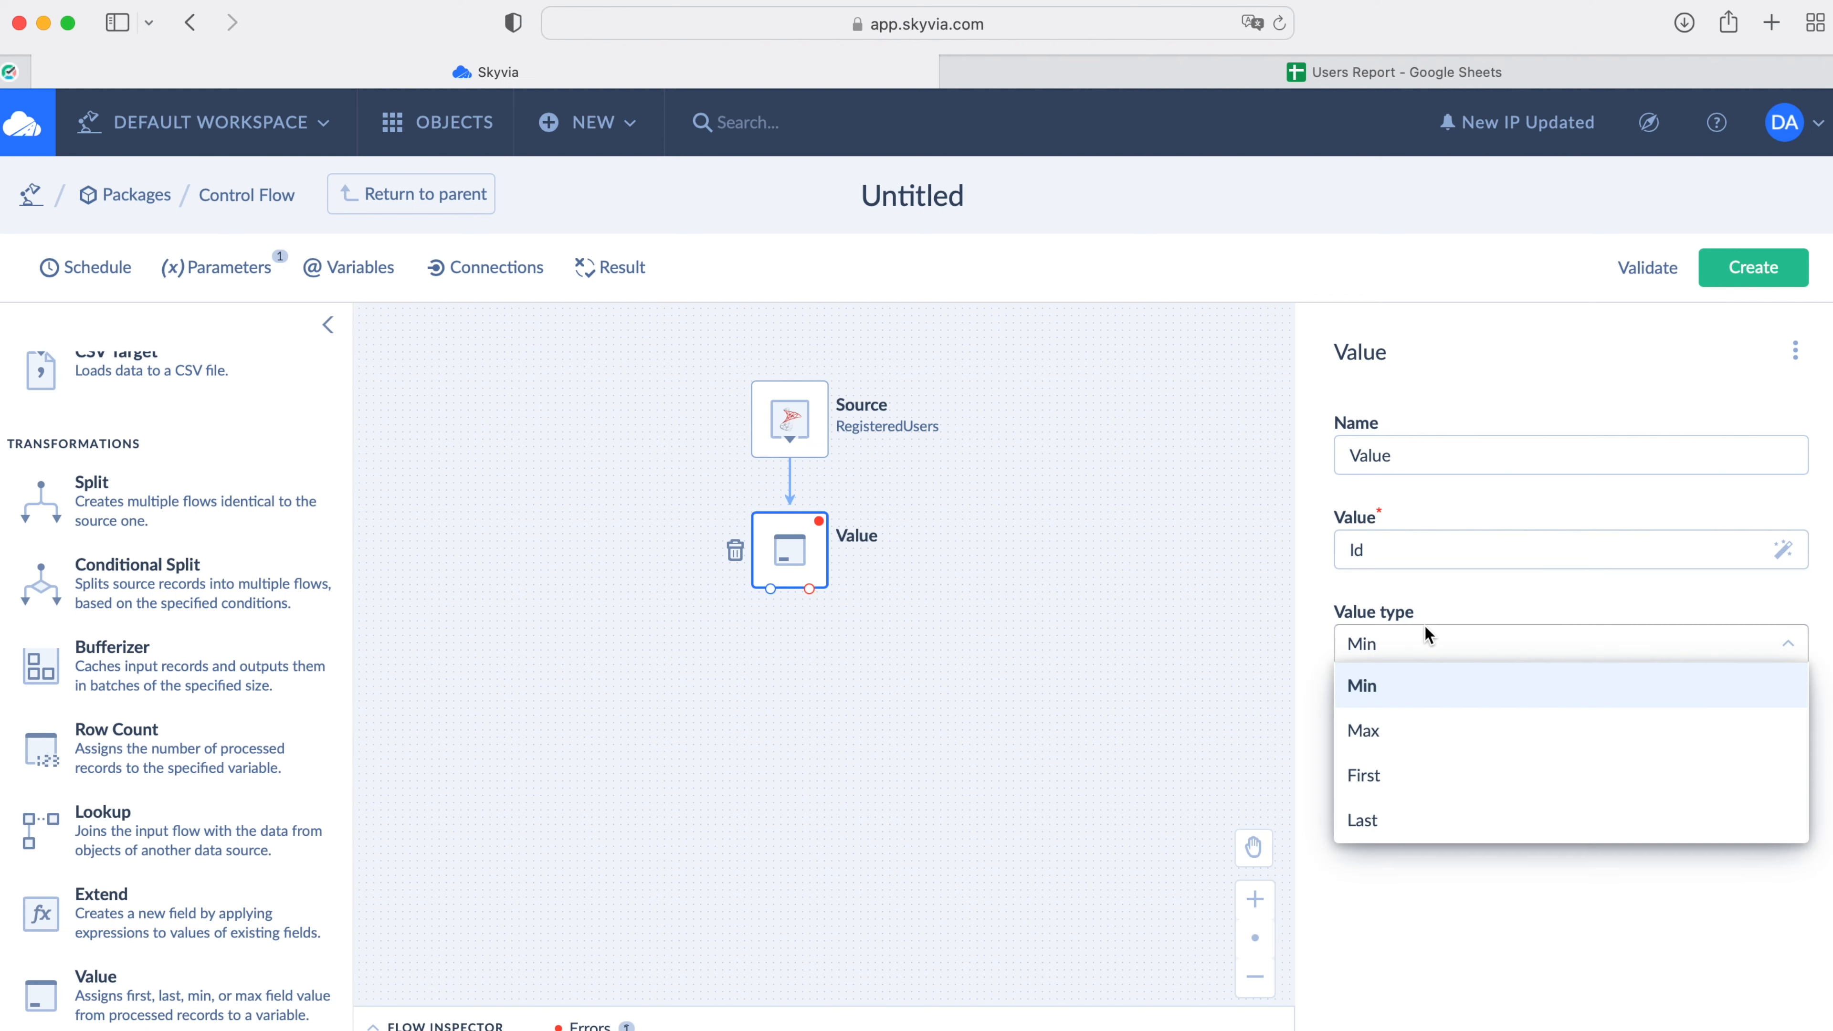
left_click(1404, 730)
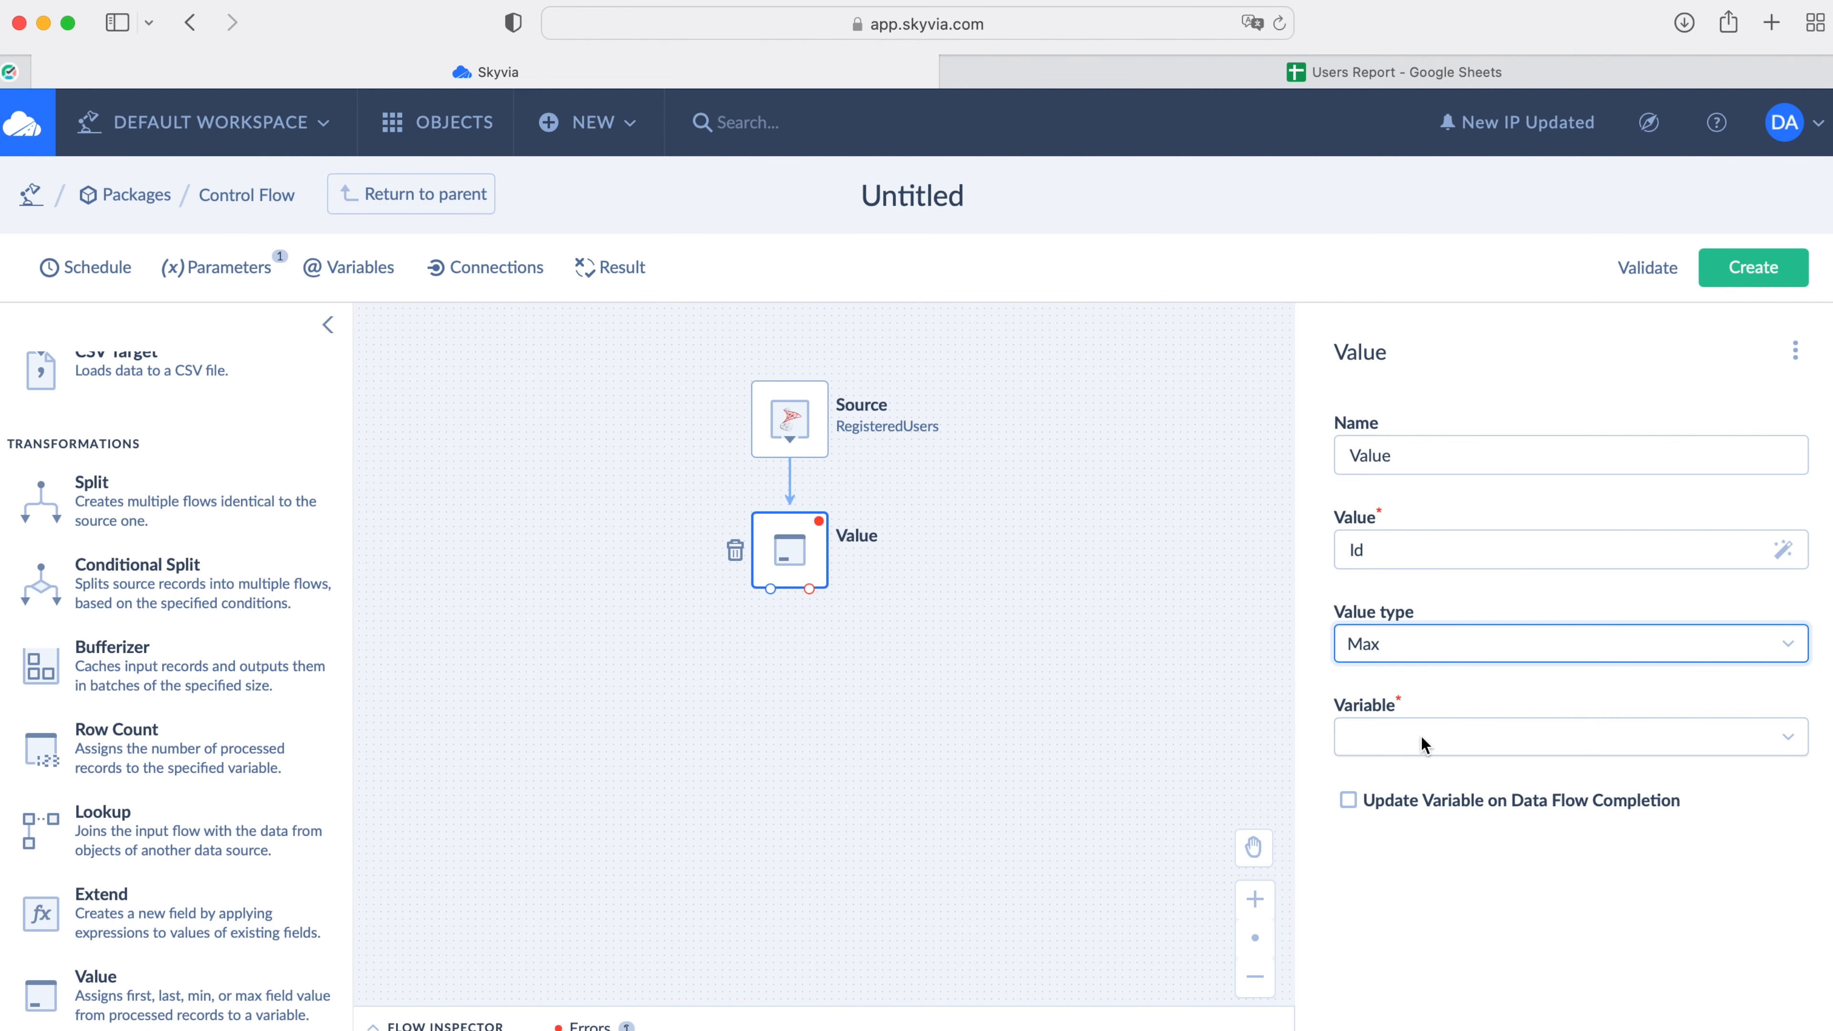
left_click(1420, 735)
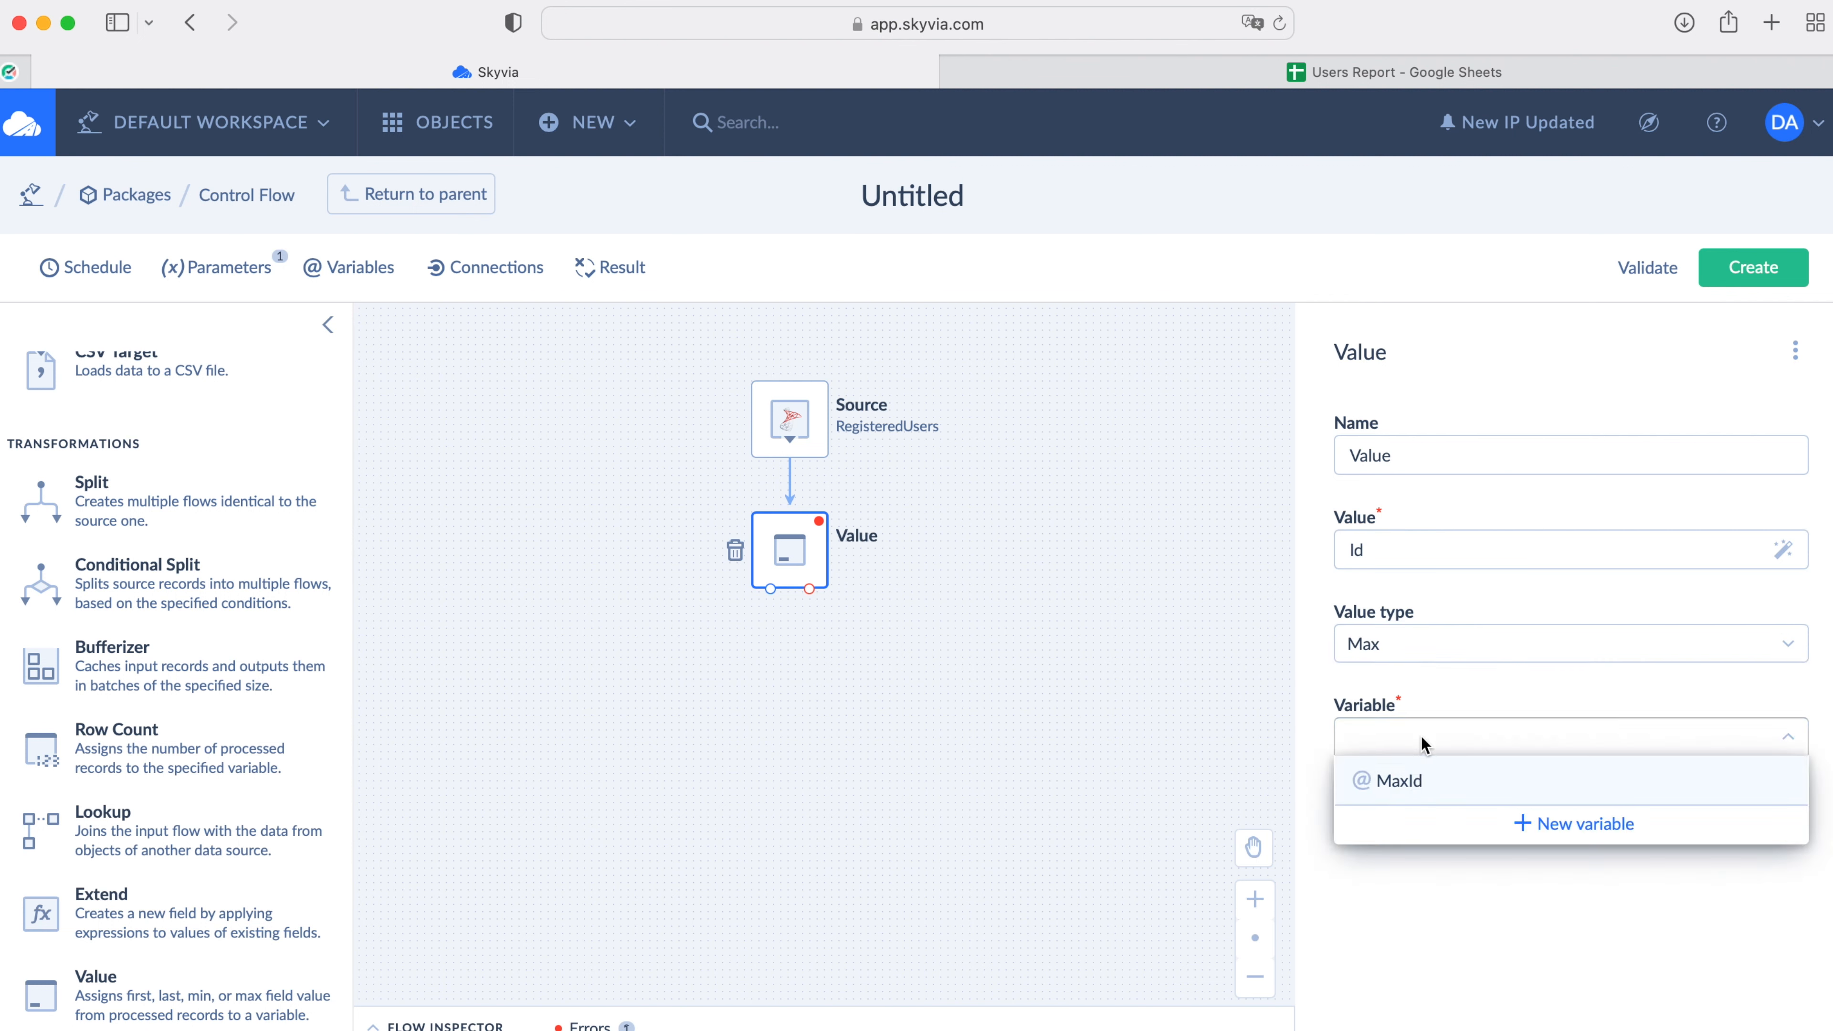
left_click(1439, 786)
left_click(1403, 809)
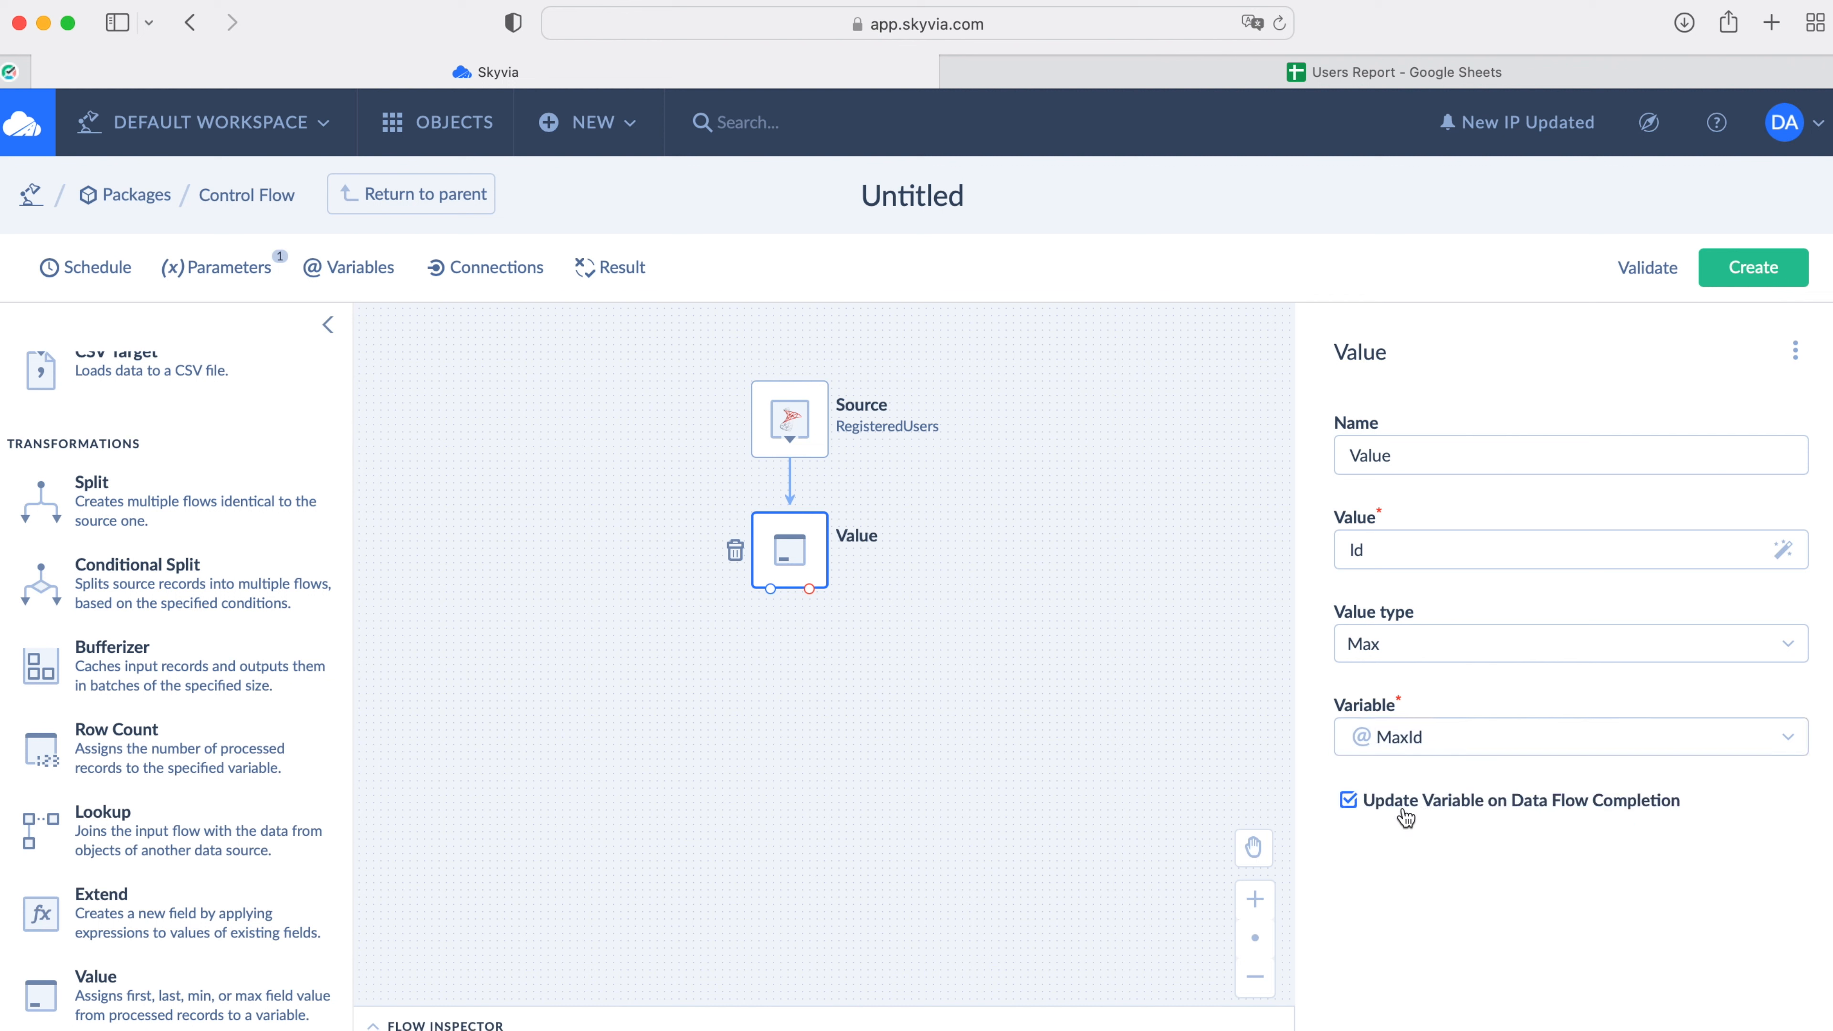
Step: Add a Target connected below Value, using the Dataflow Dataset connection and the Insert action
scroll(192, 798, "up", 5)
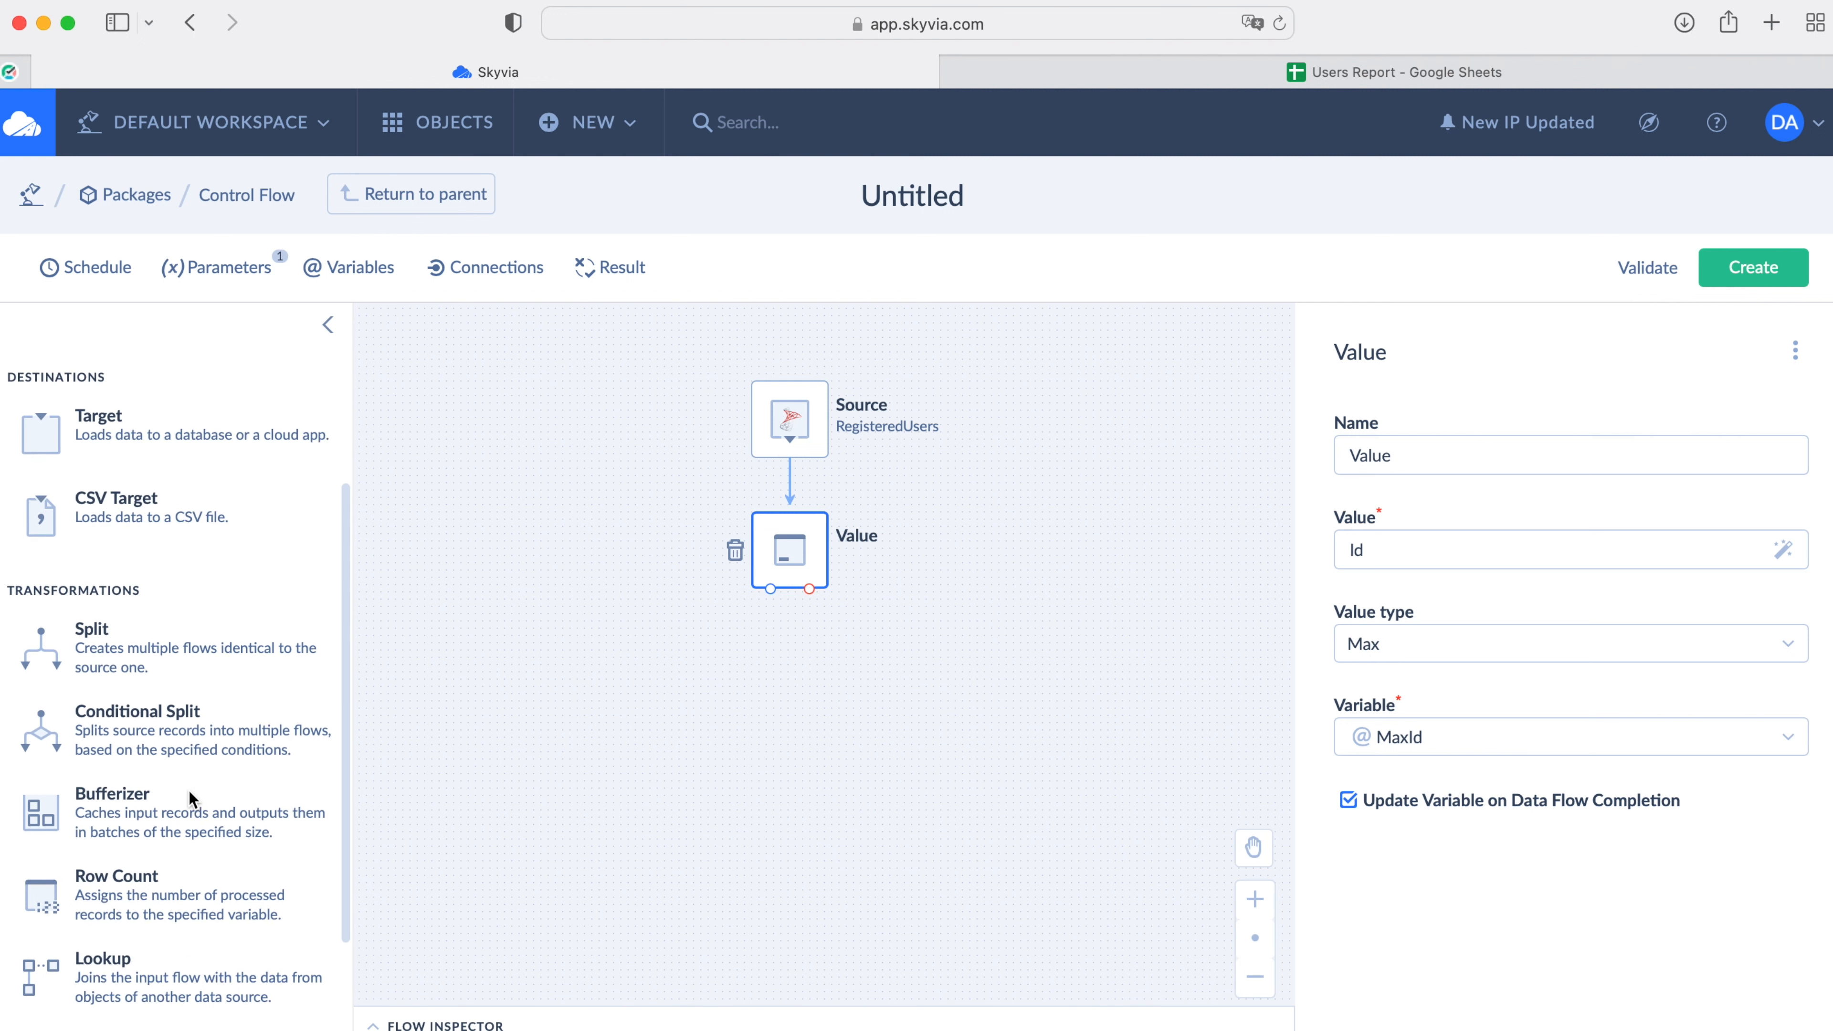
left_click_drag(91, 619, 772, 655)
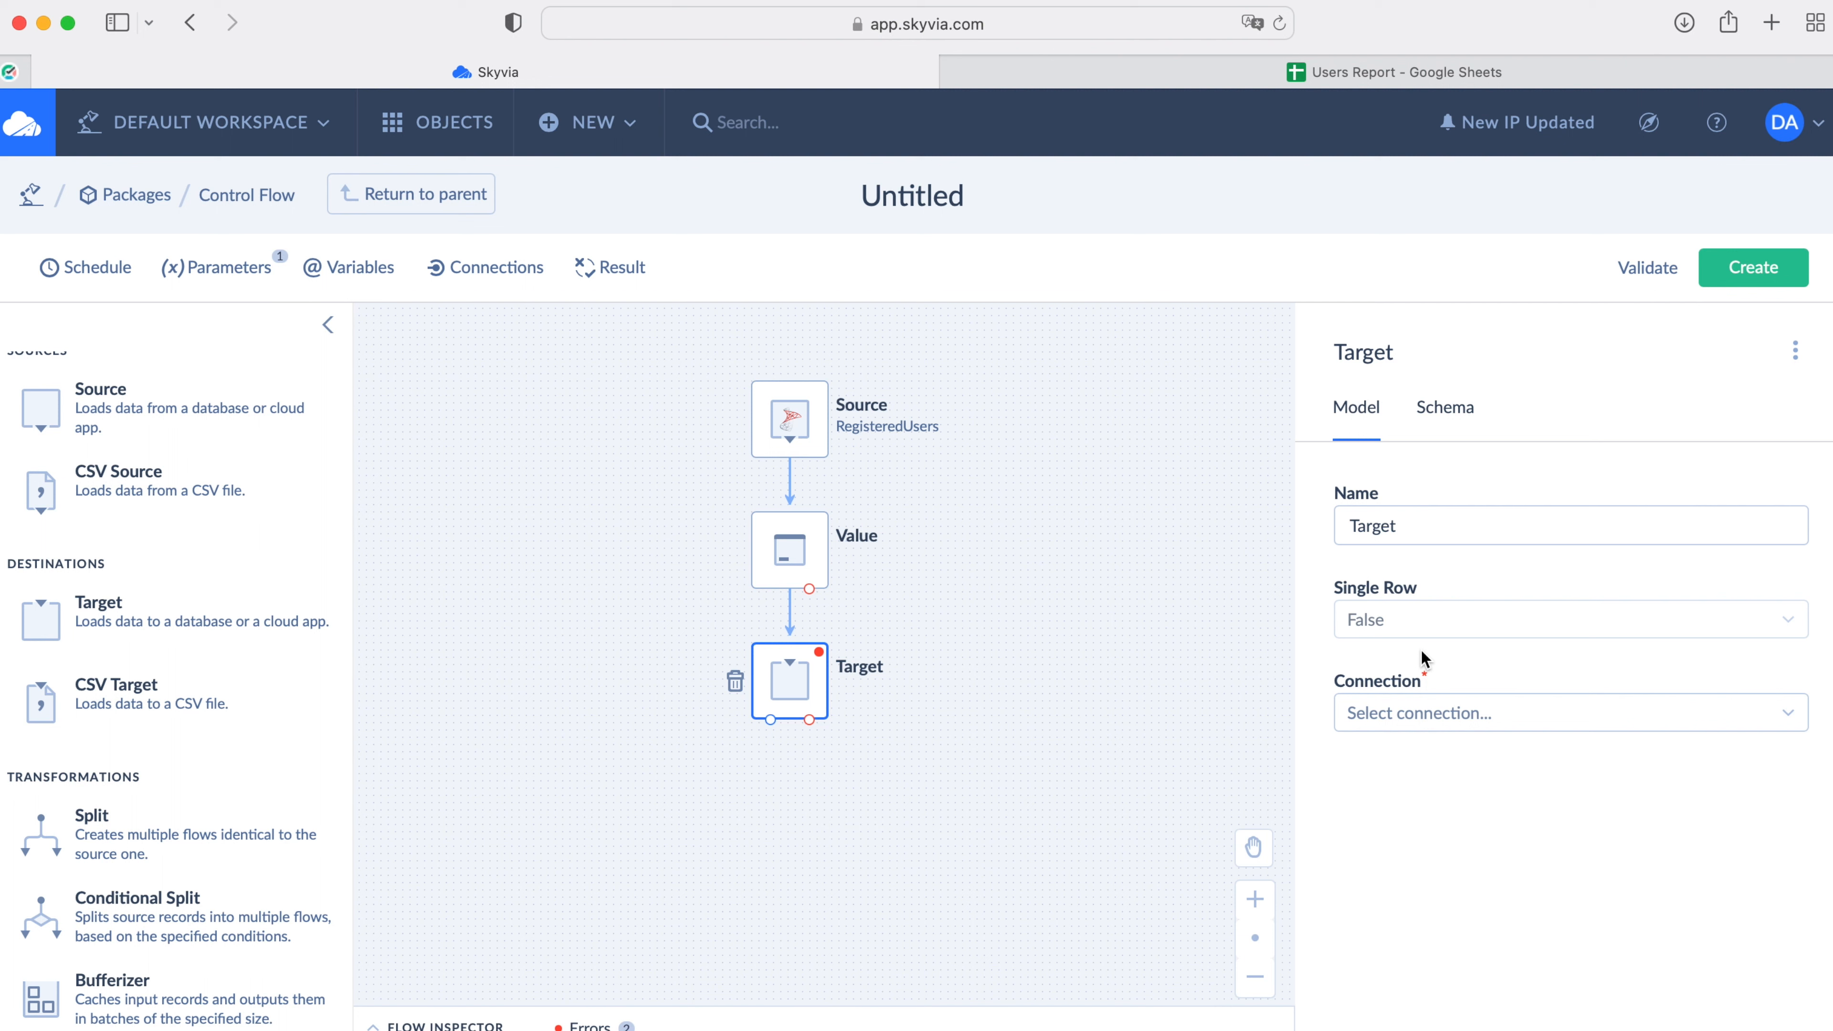
left_click(1435, 701)
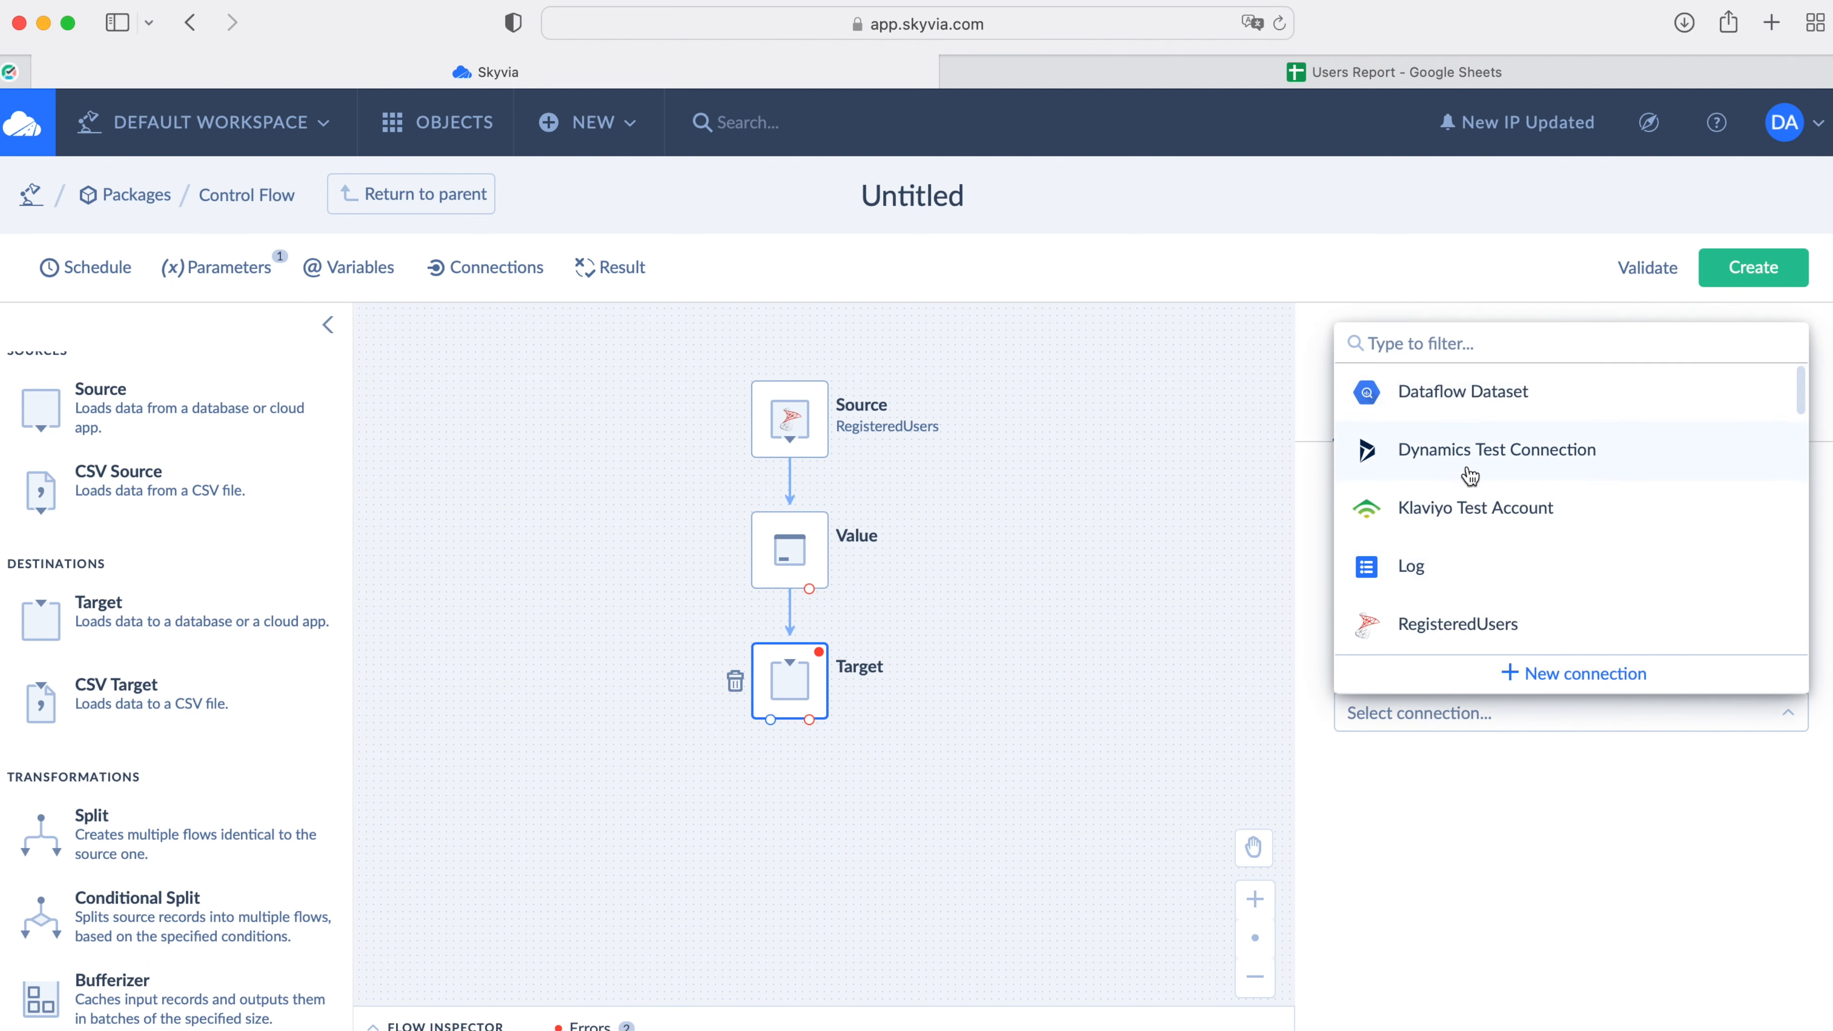
left_click(1478, 403)
left_click(1388, 834)
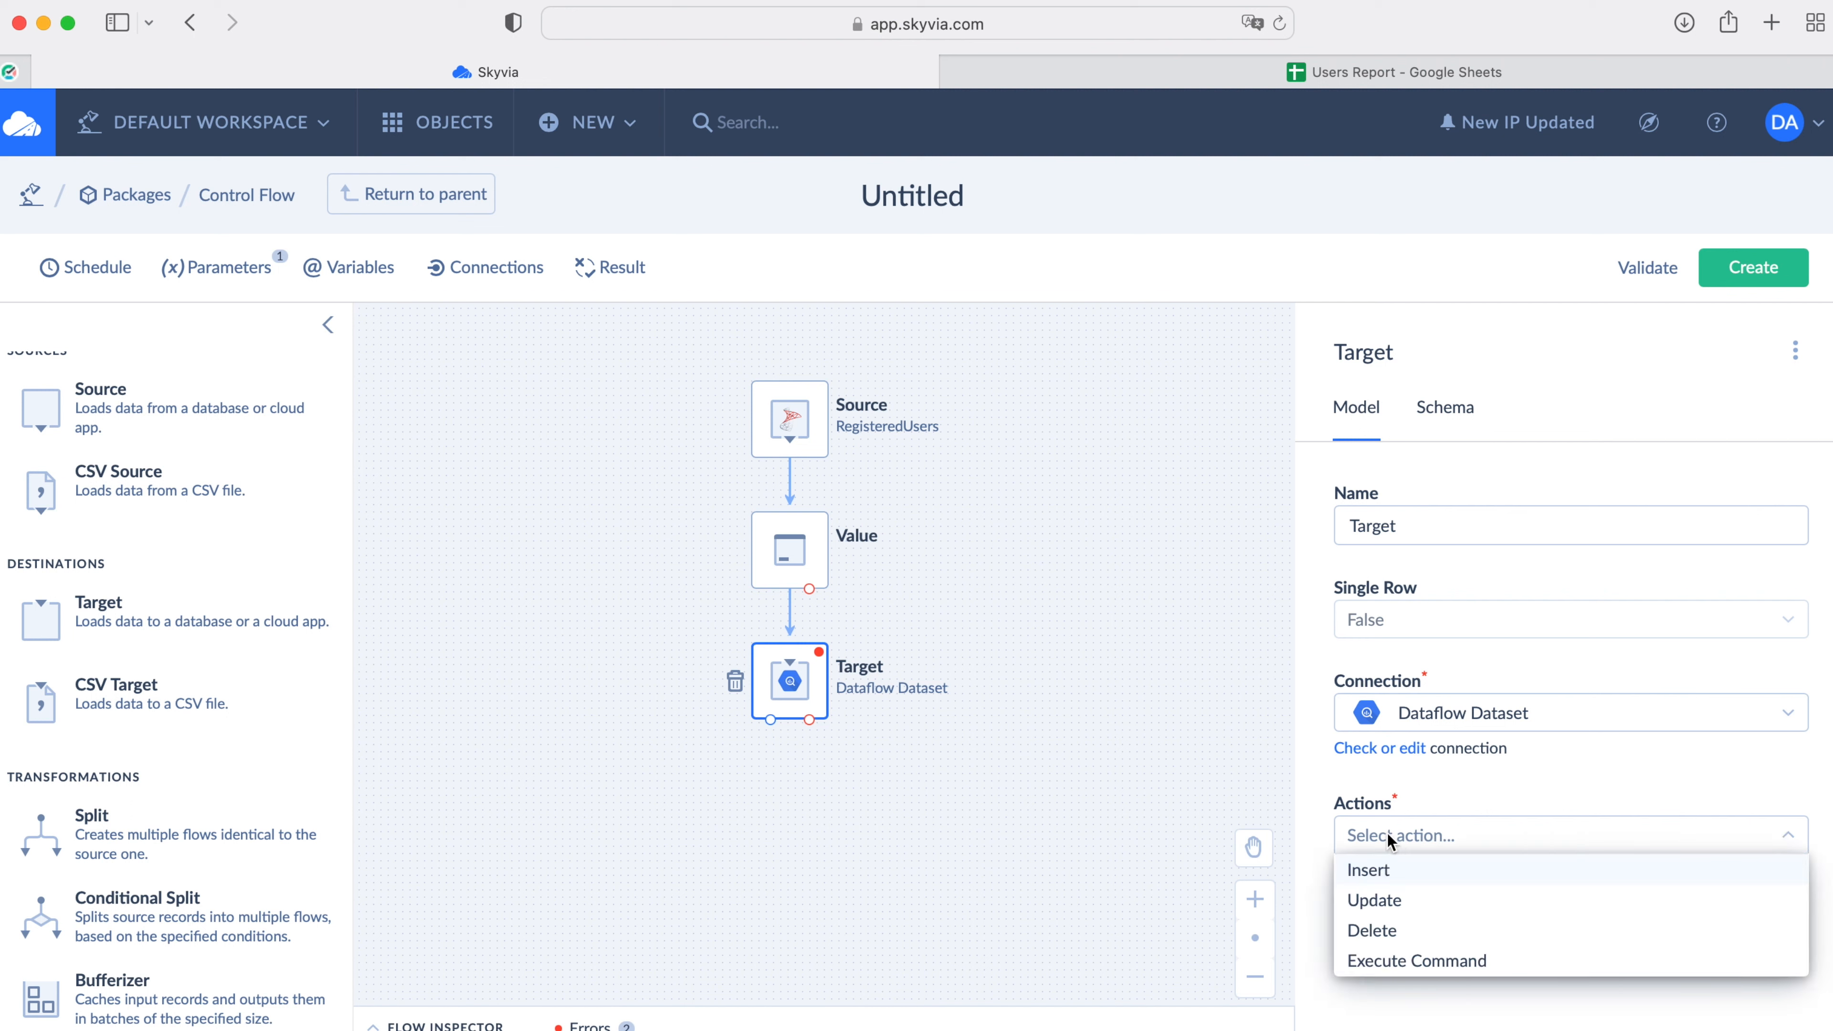
left_click(1383, 871)
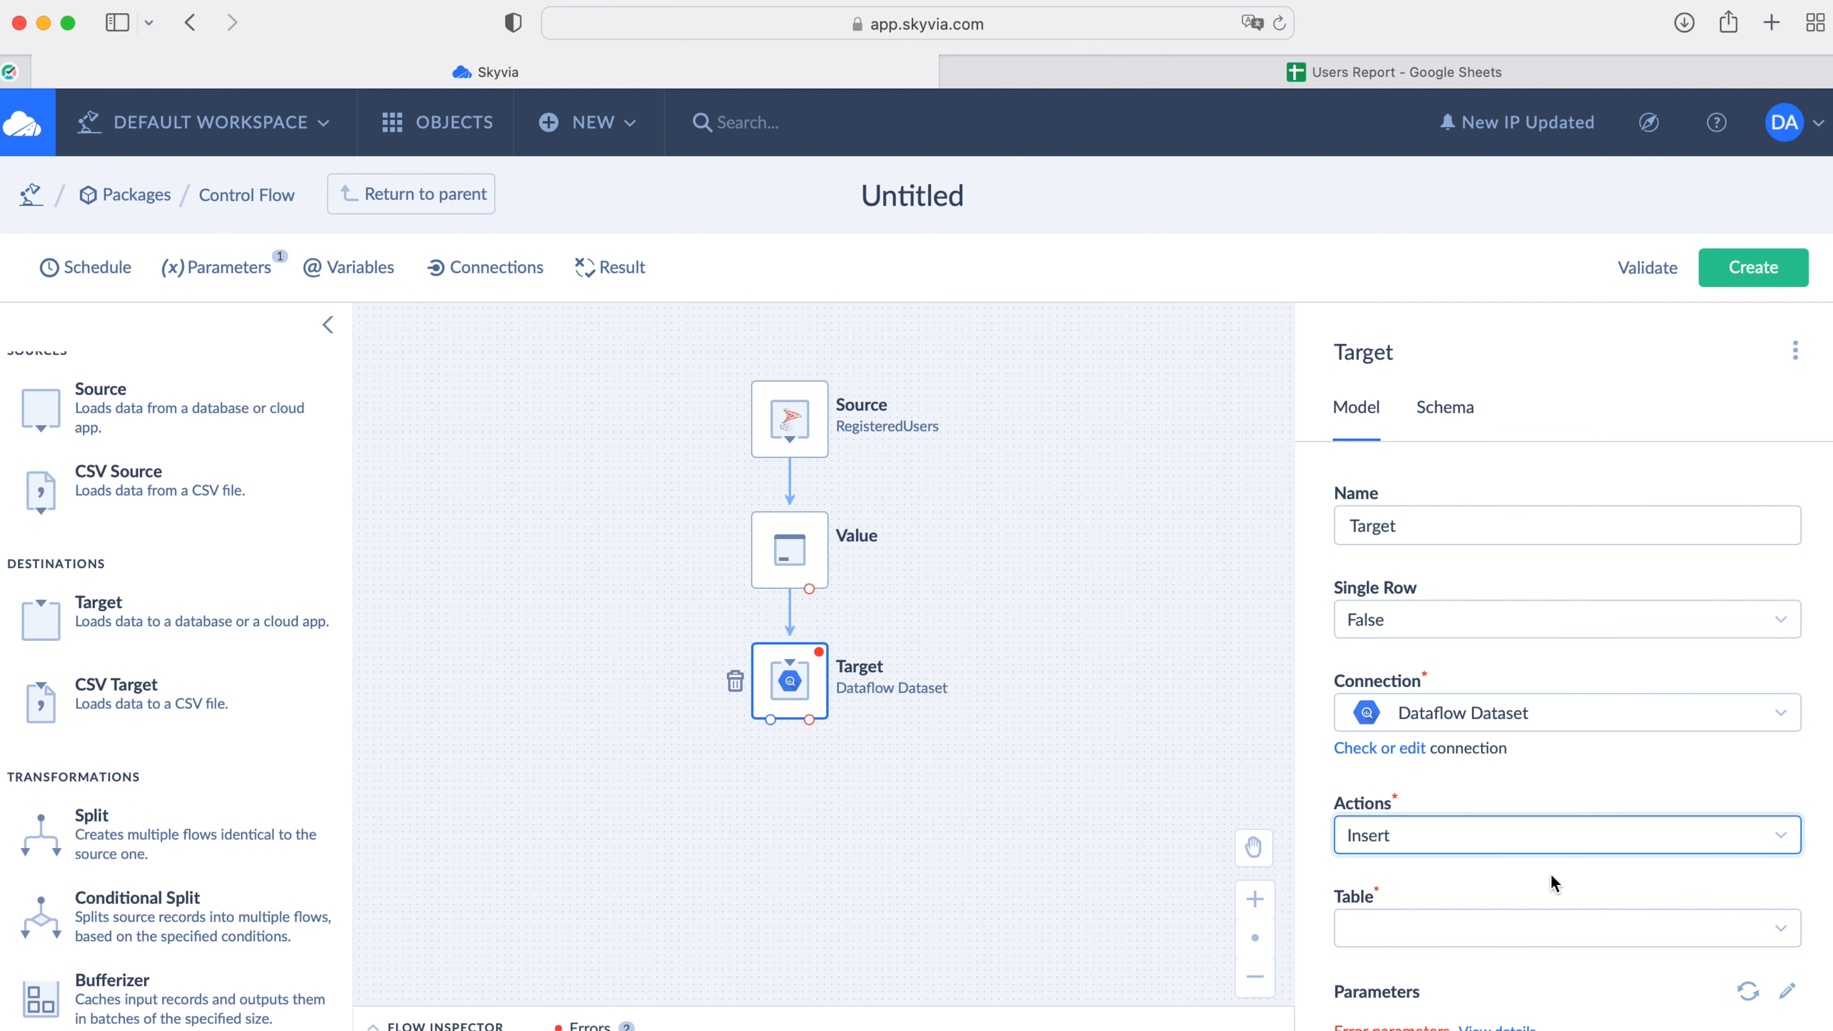
Step: Set the Target's table to RegisteredUsers
scroll(1549, 872, "down", 3)
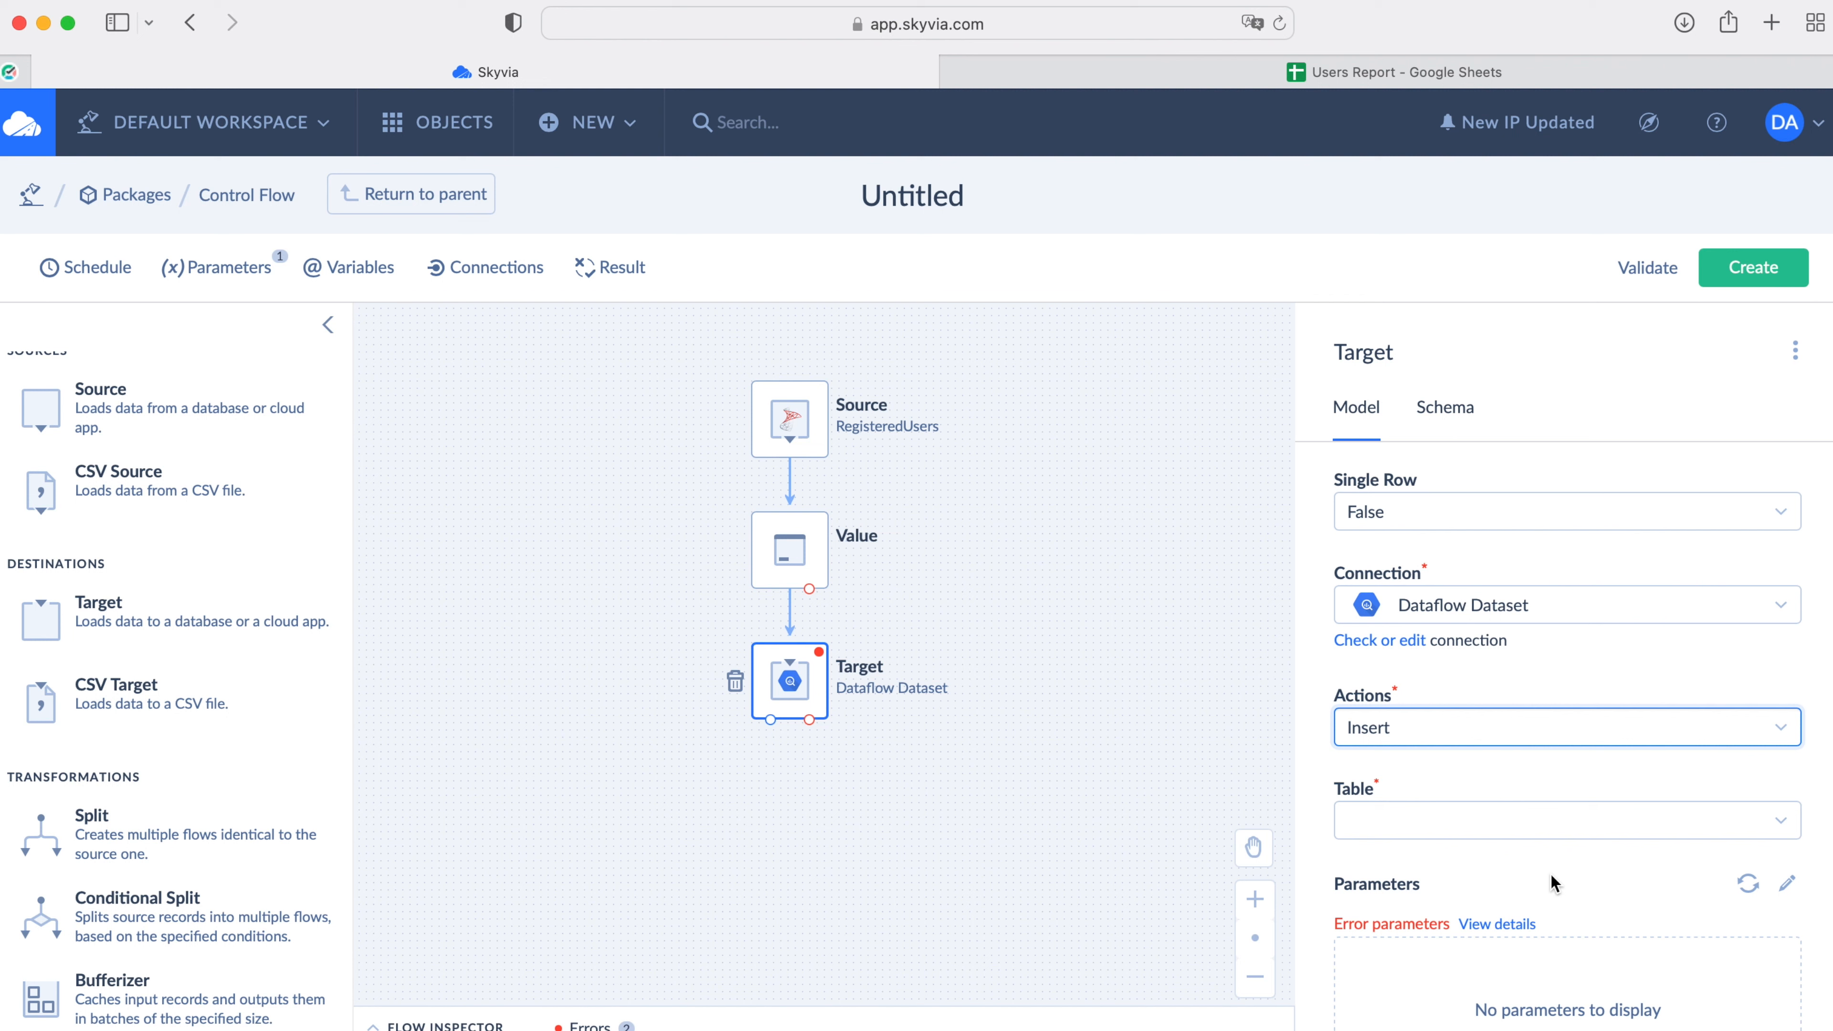
left_click(1580, 828)
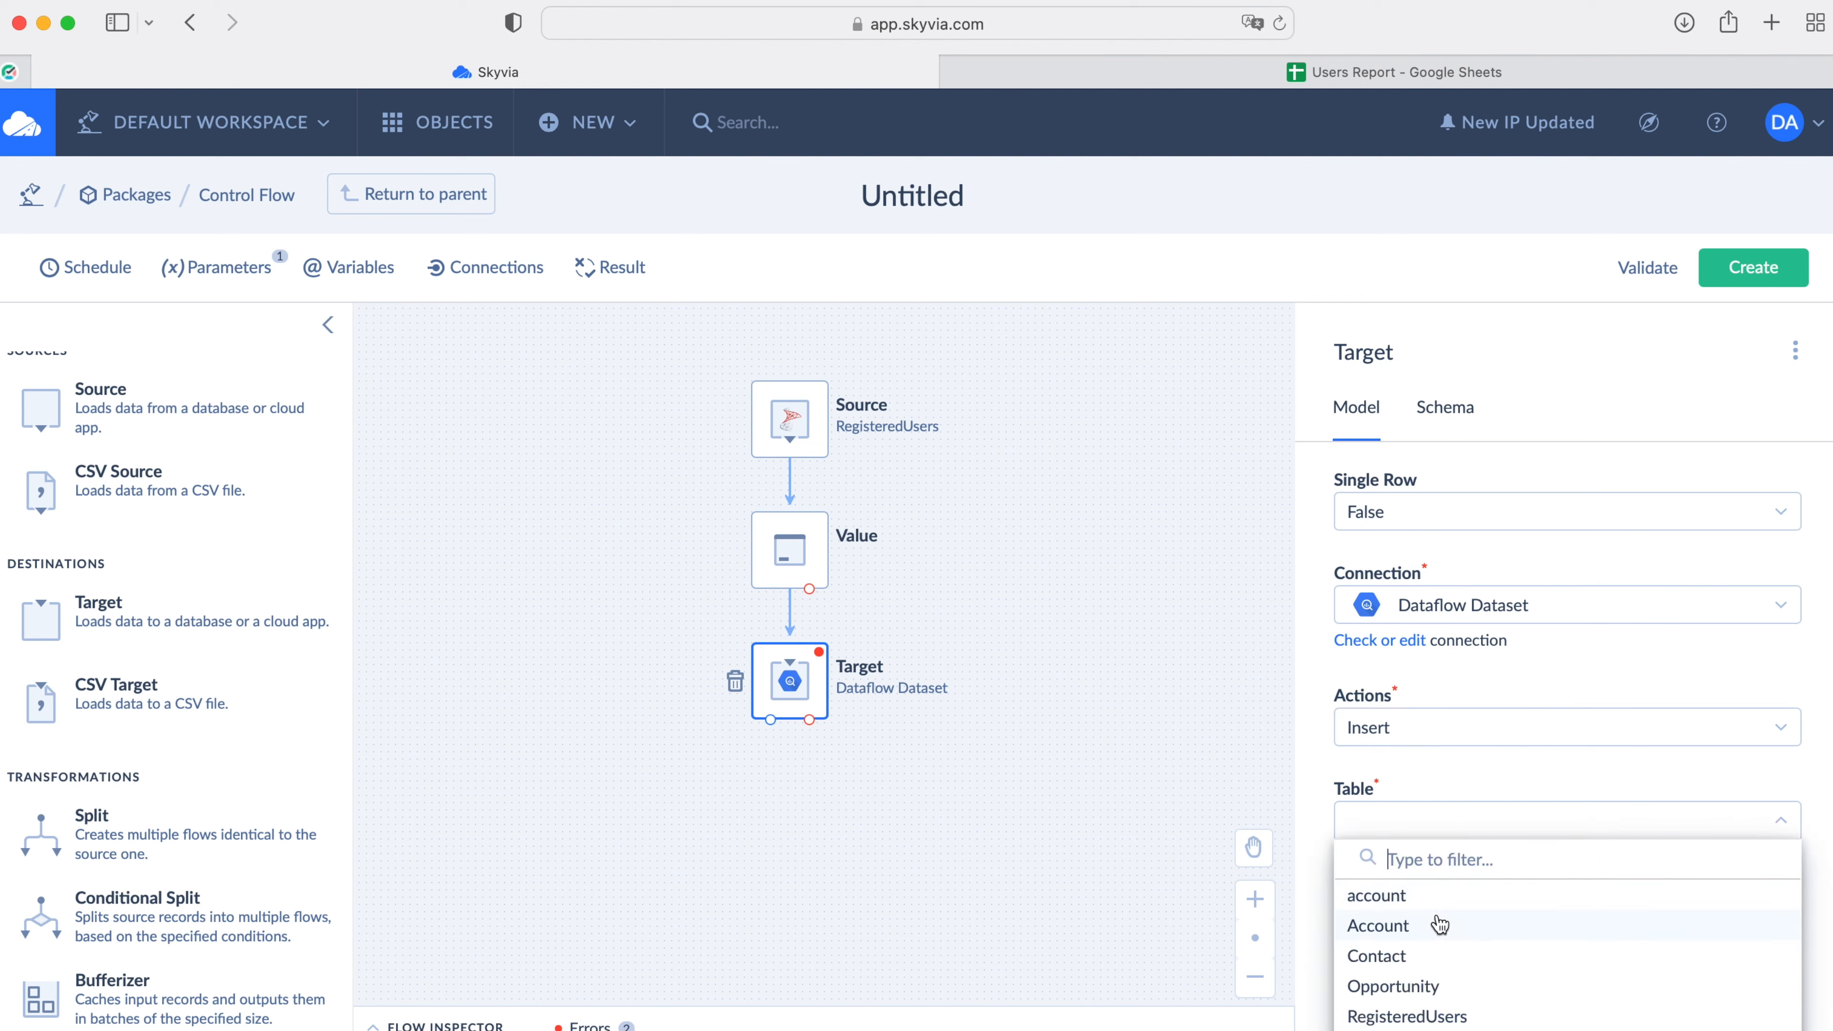
left_click(1400, 1016)
Step: Auto-map the Target's parameters to the matching input fields, from Country through Id, and apply the mapping
scroll(1558, 867, "down", 3)
left_click(1792, 766)
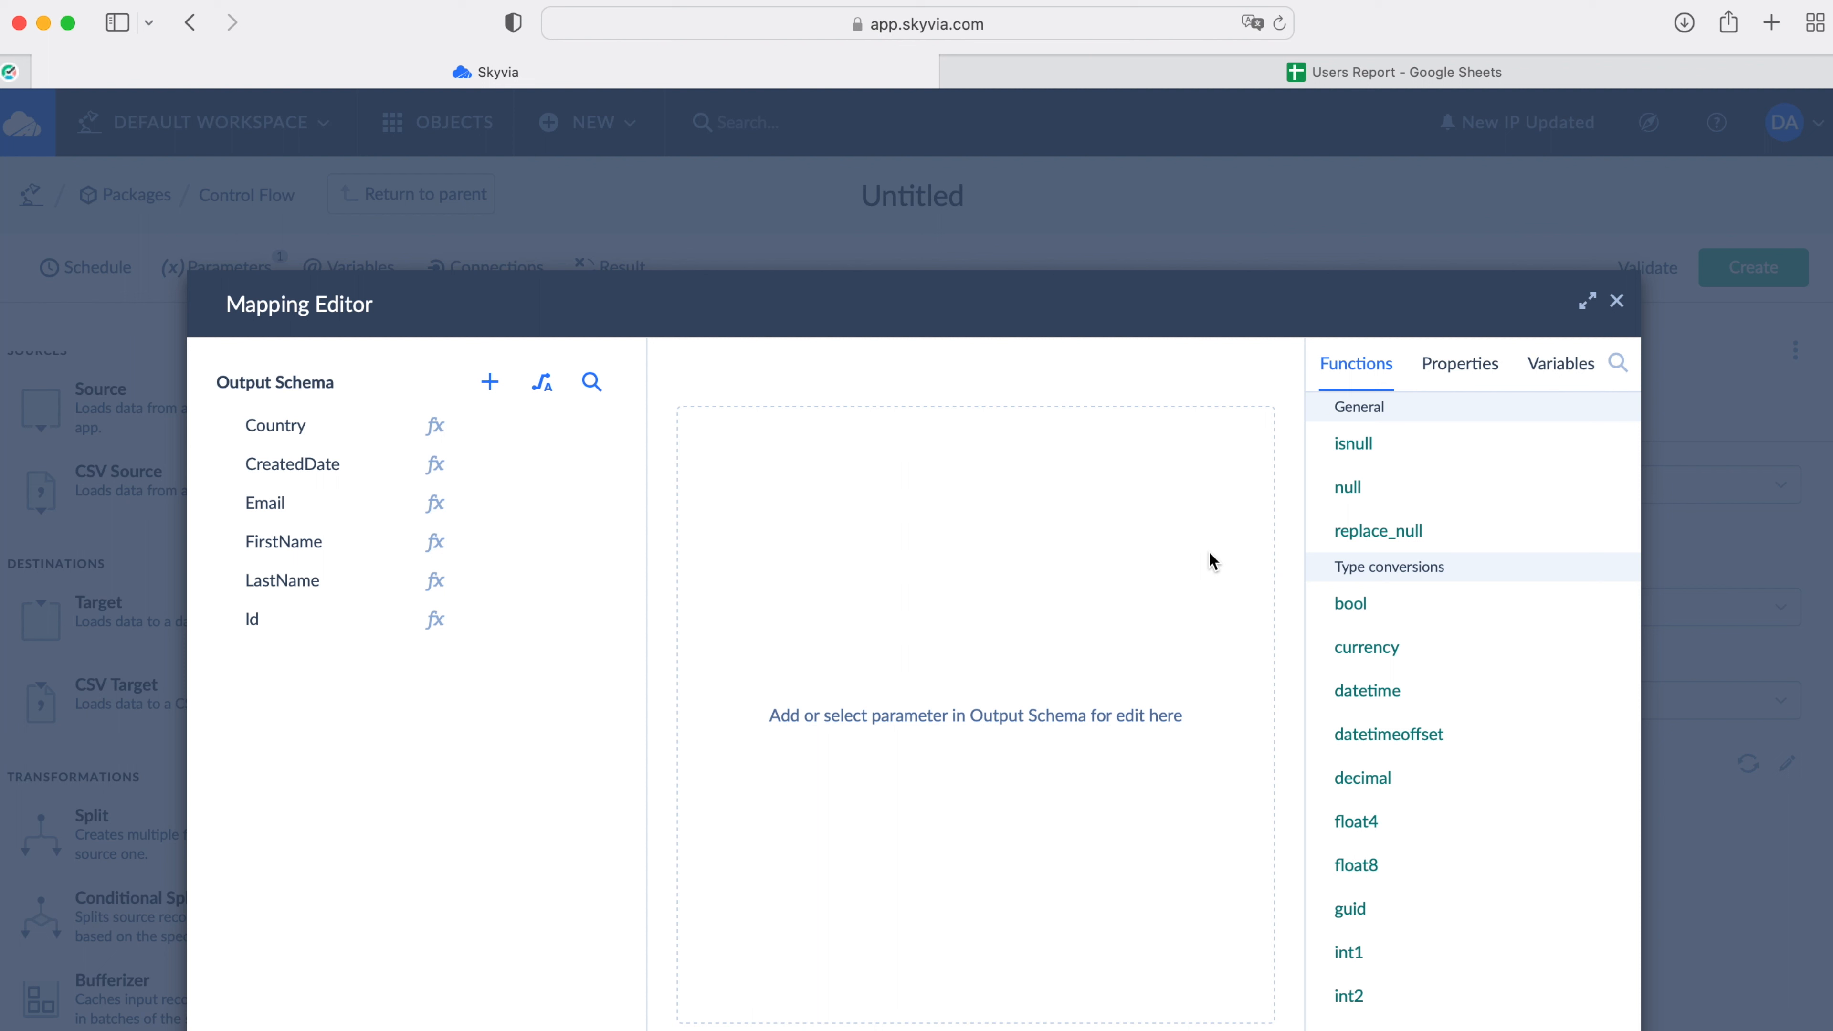
left_click(543, 383)
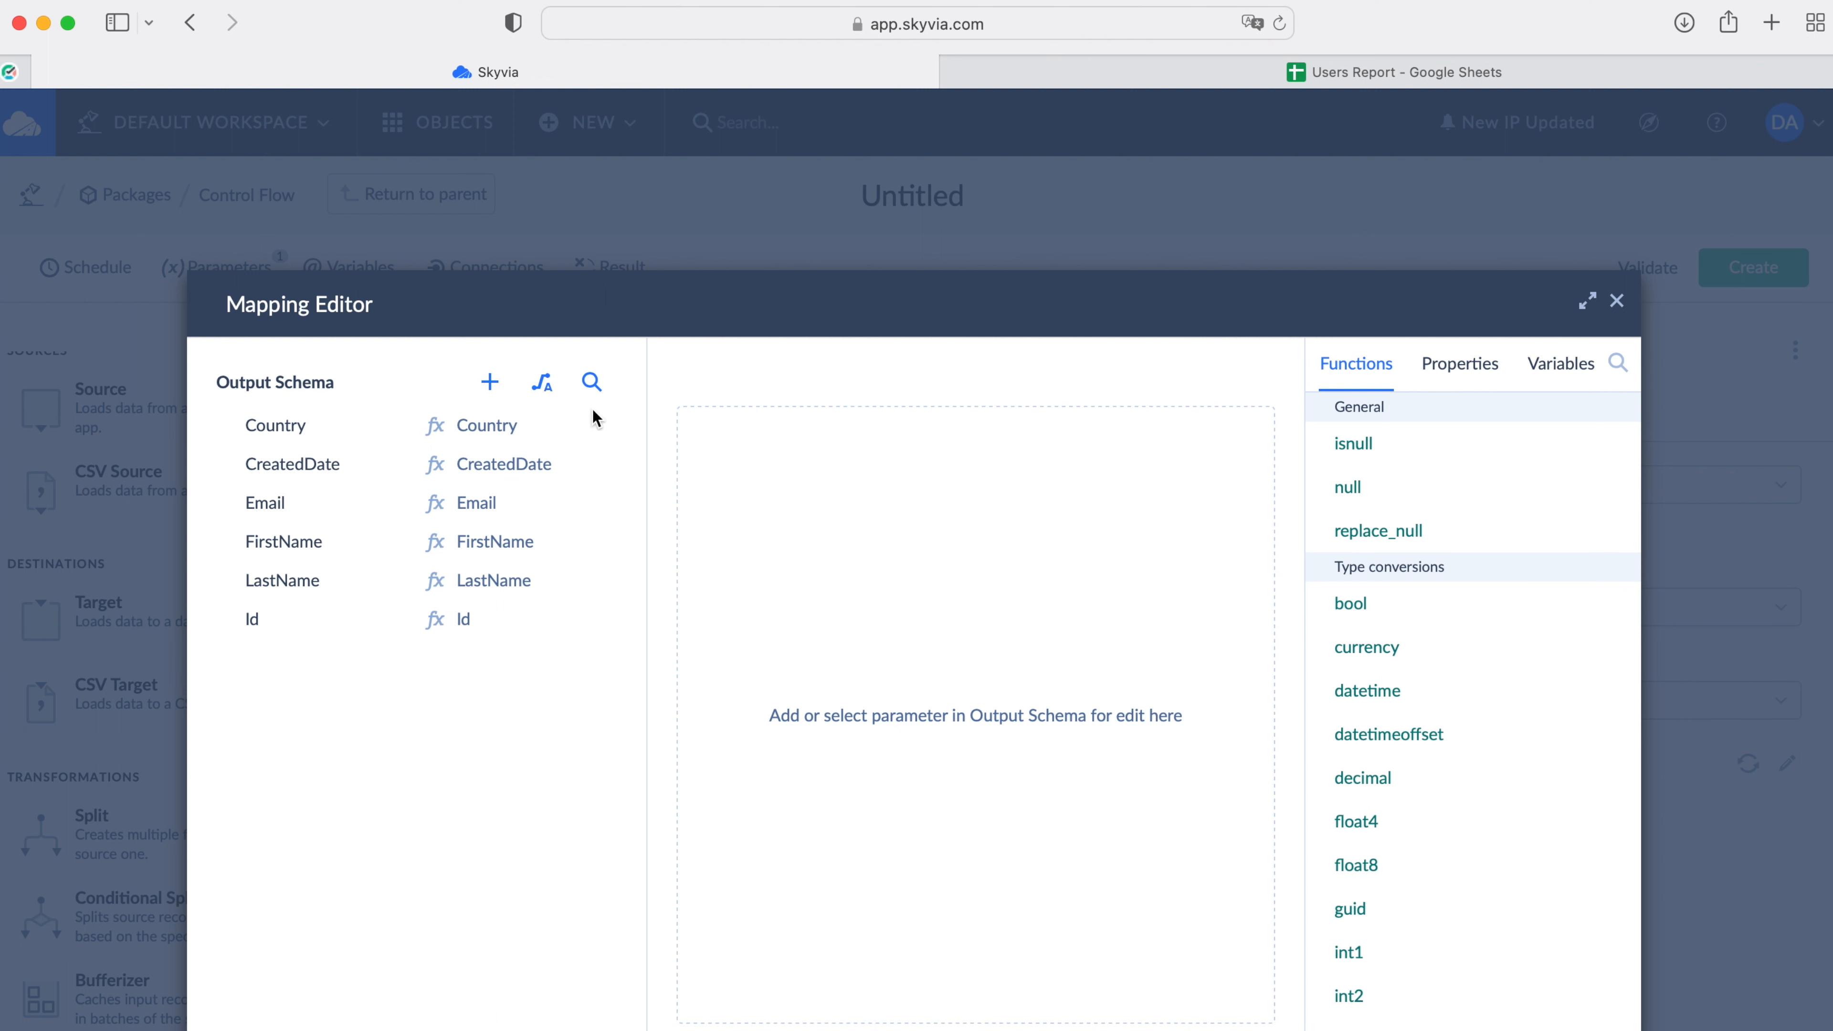
scroll(1328, 847, "down", 5)
scroll(1326, 846, "down", 5)
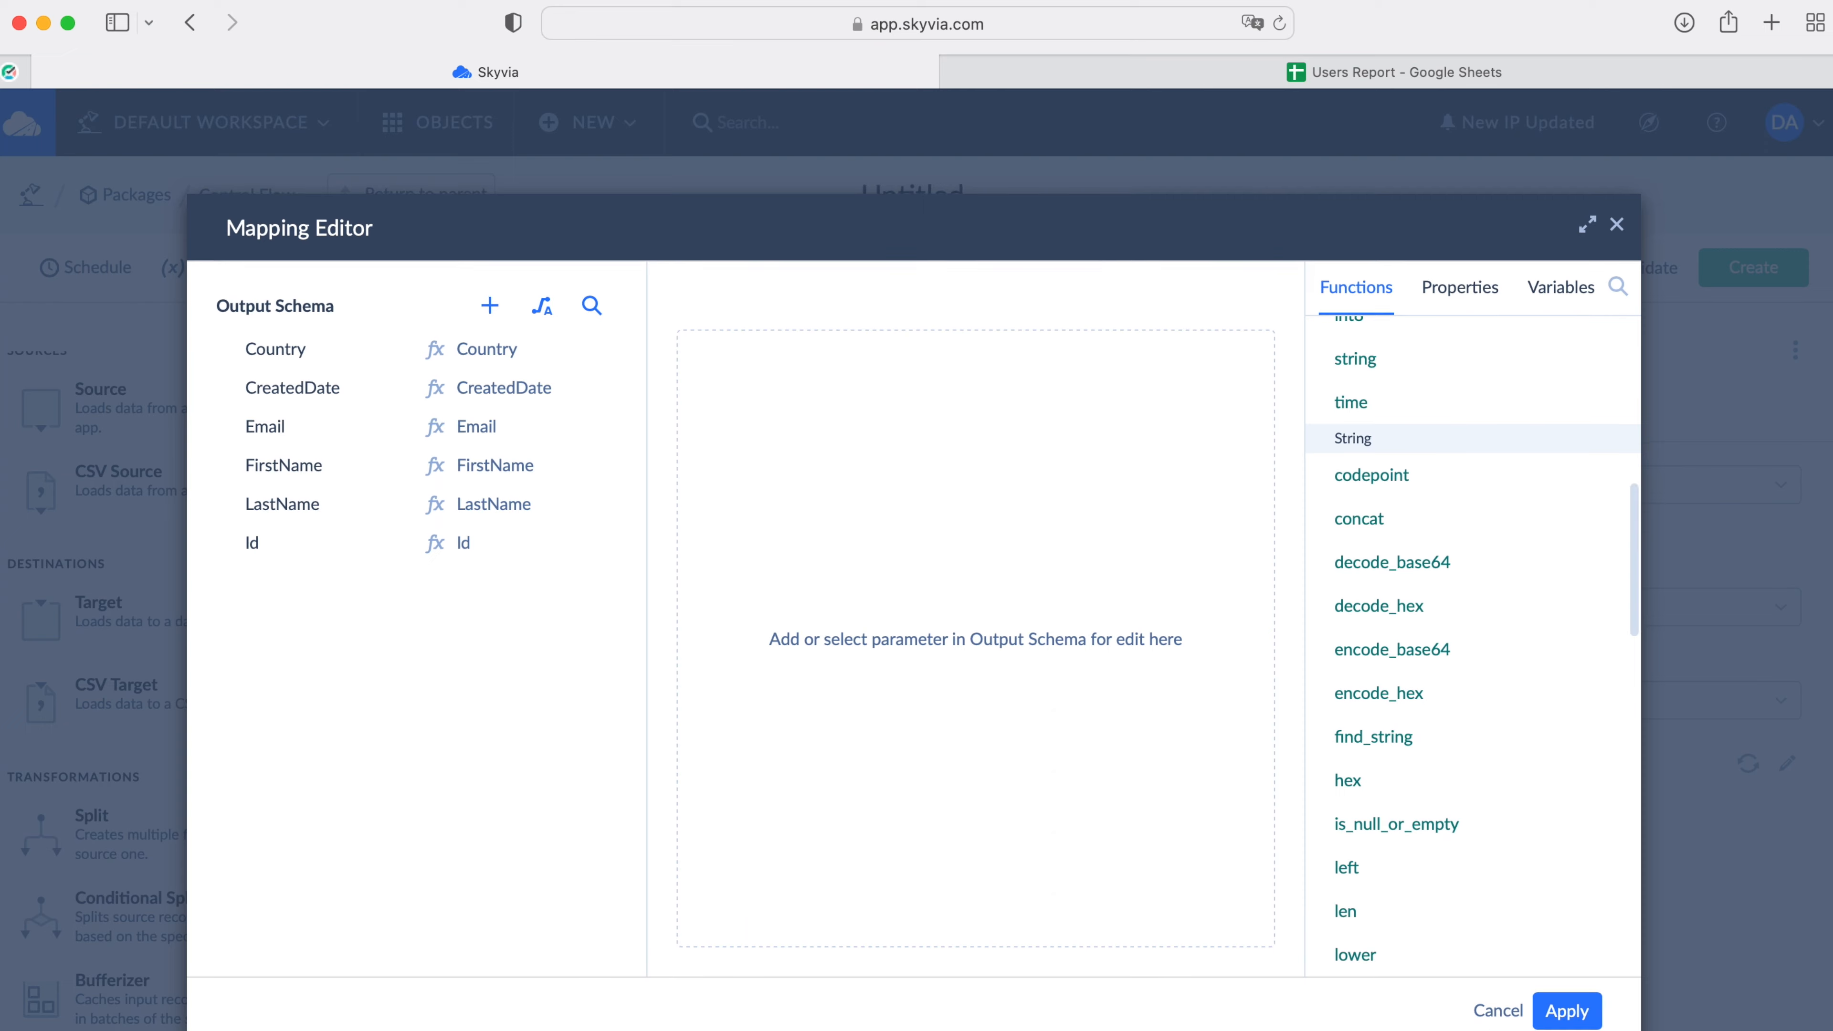
left_click(1568, 1011)
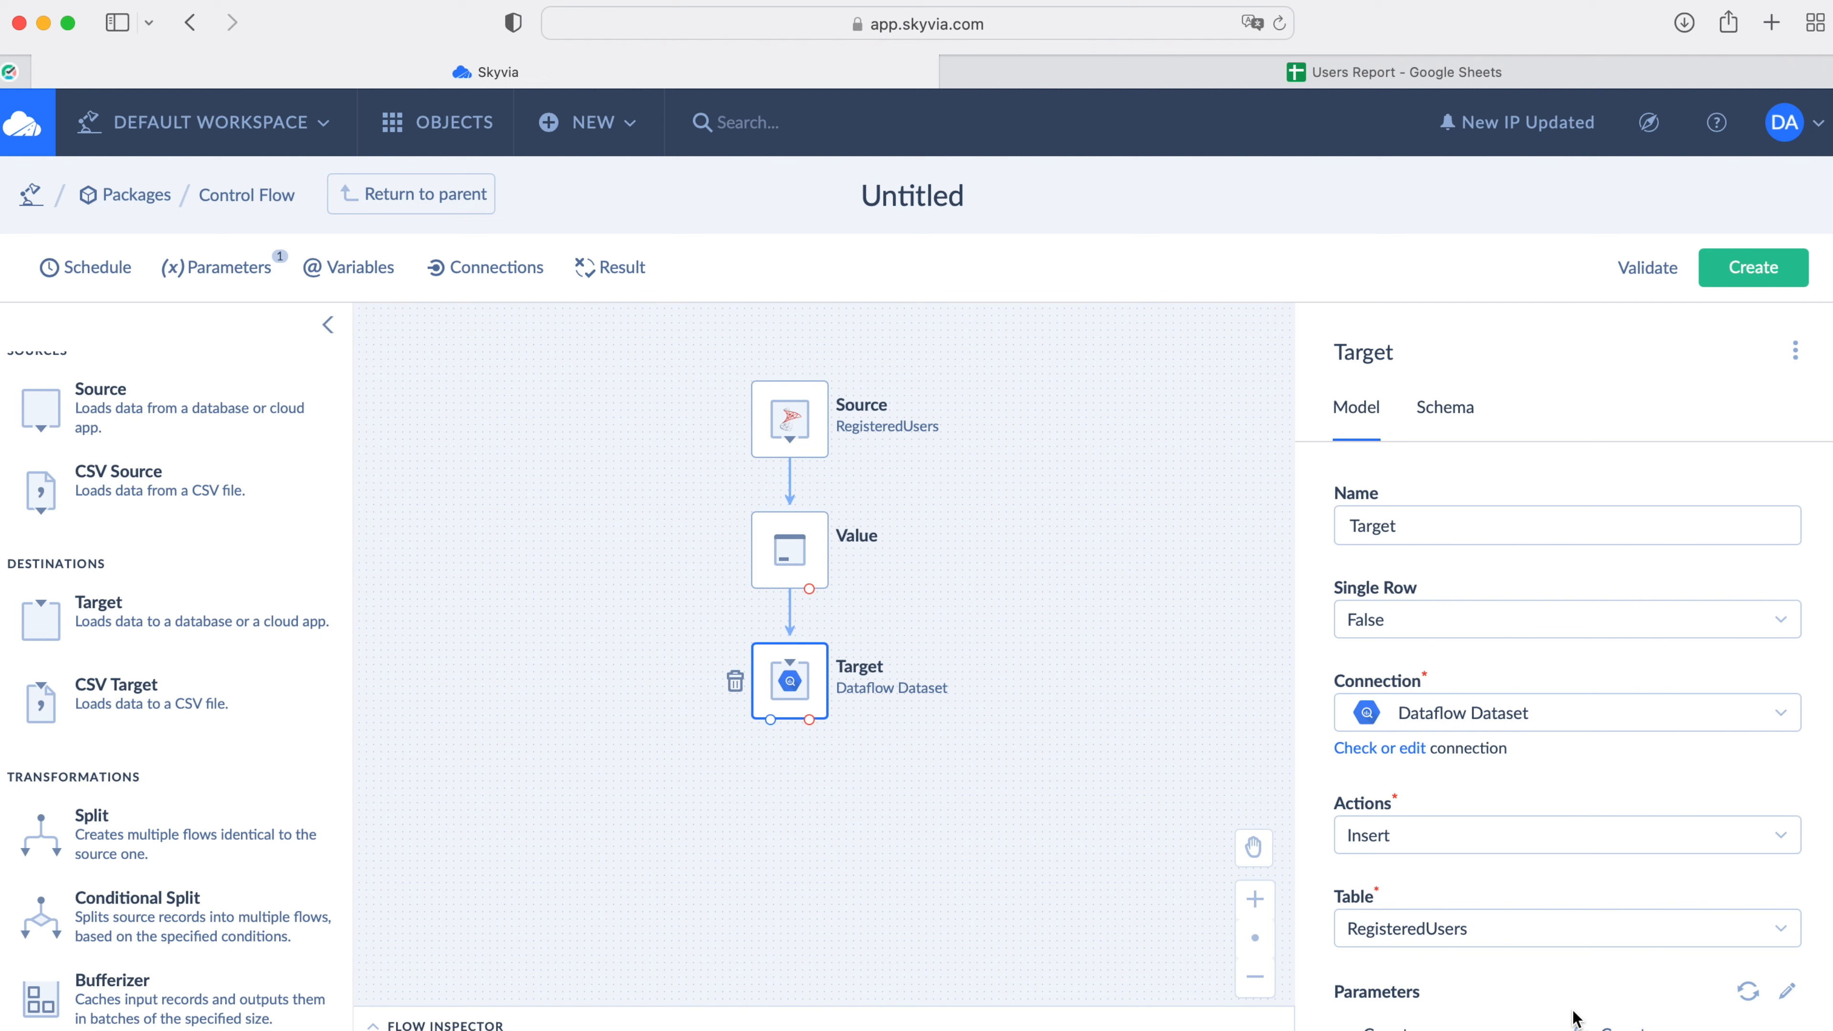
Step: Create a data flow variable named SuccessRows with type Int64 and save it
left_click(349, 266)
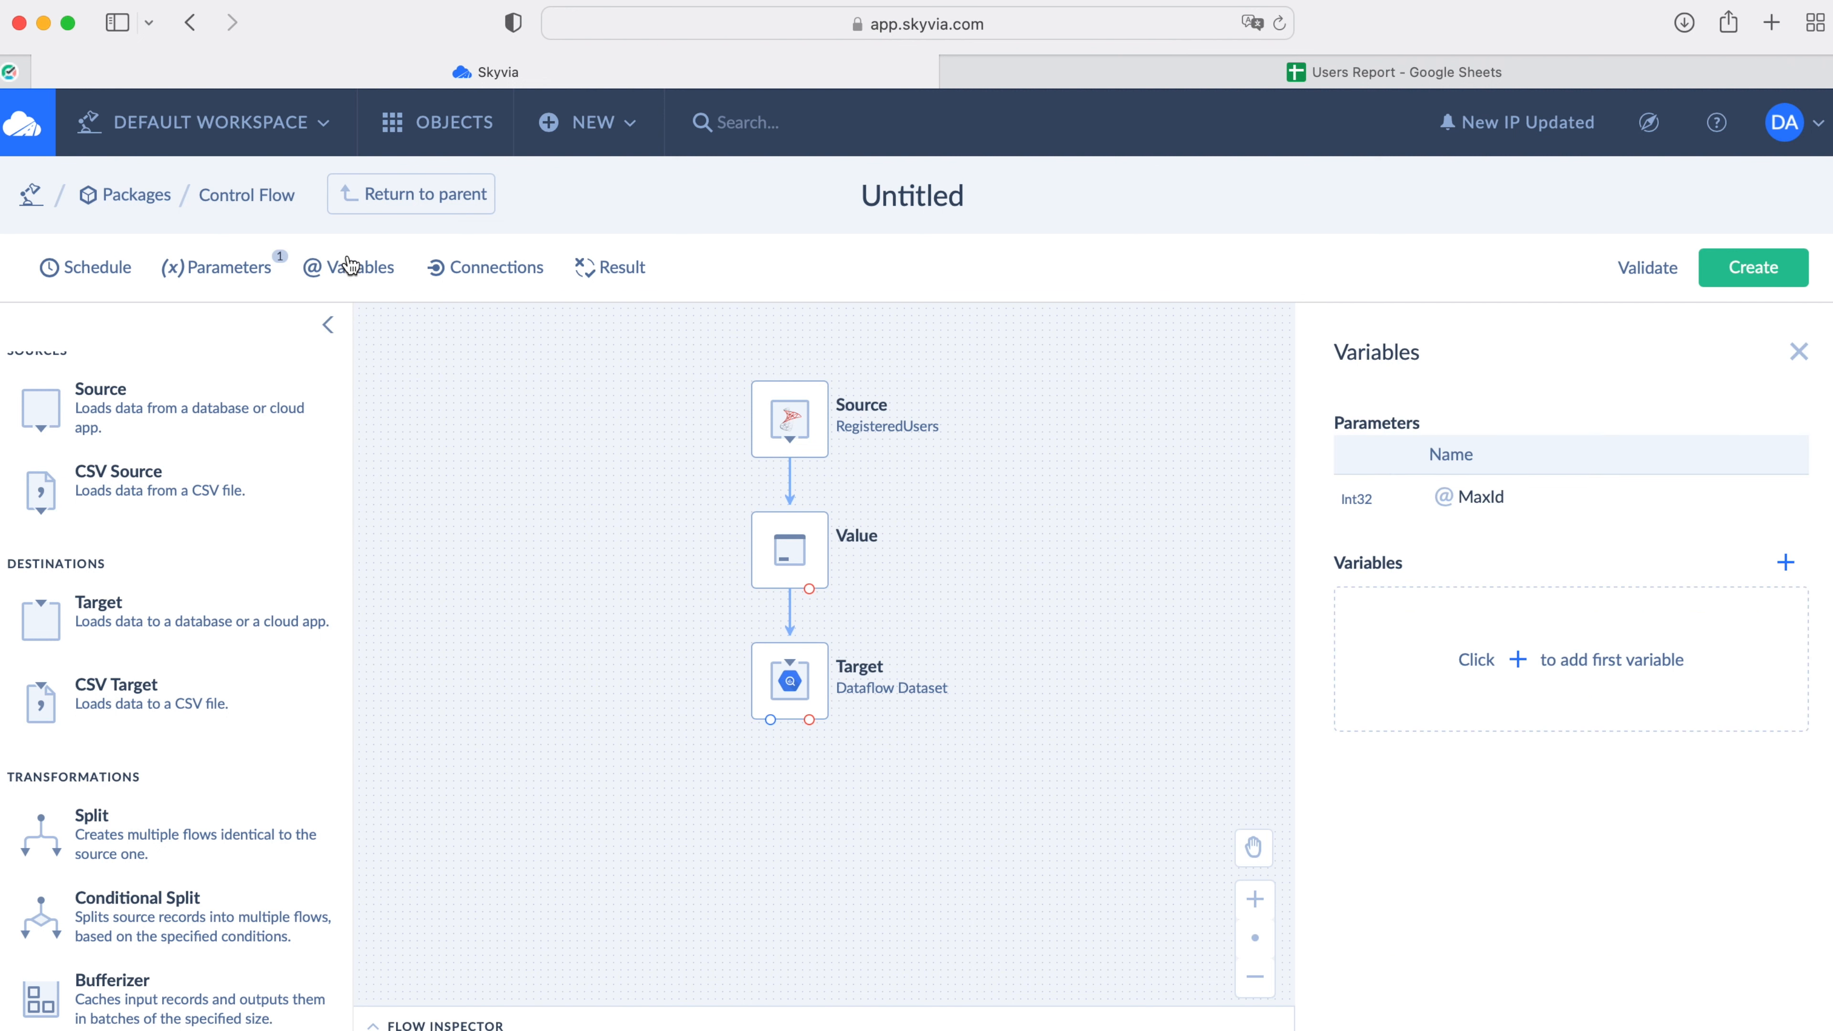
left_click(1782, 567)
left_click(1019, 414)
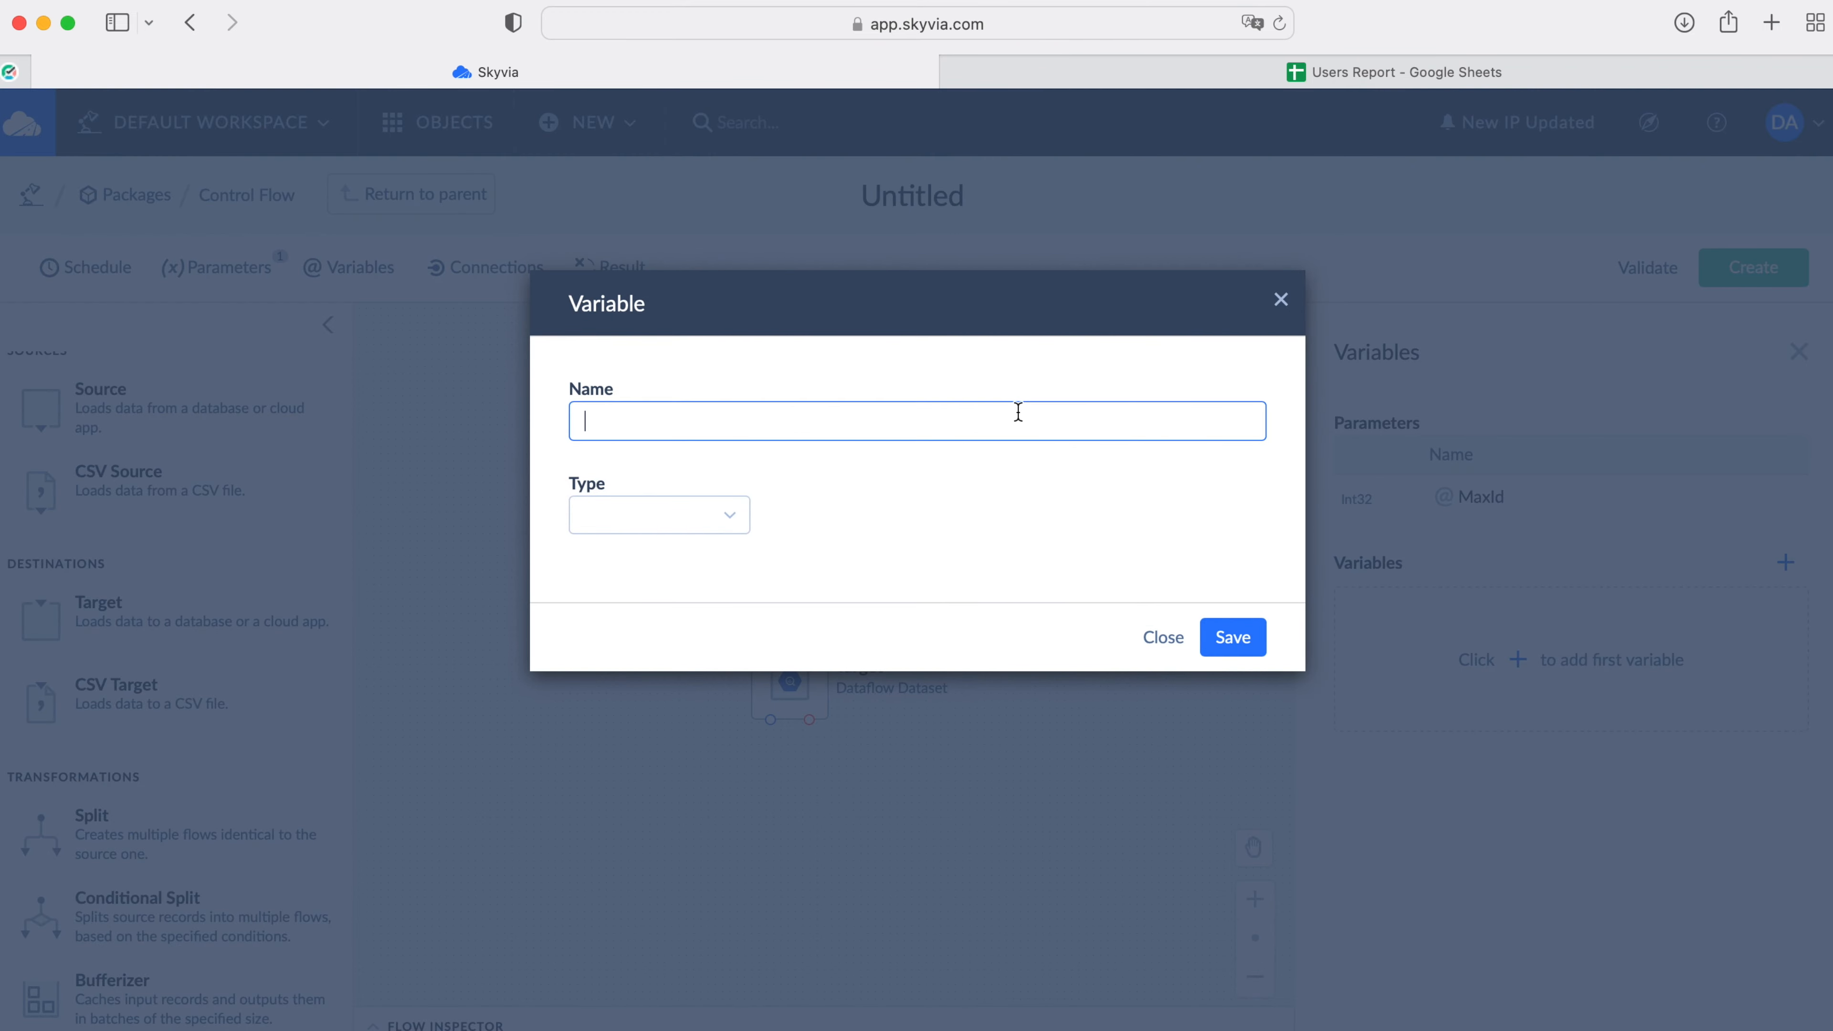
type("SuccessRows")
left_click(727, 526)
scroll(670, 722, "down", 6)
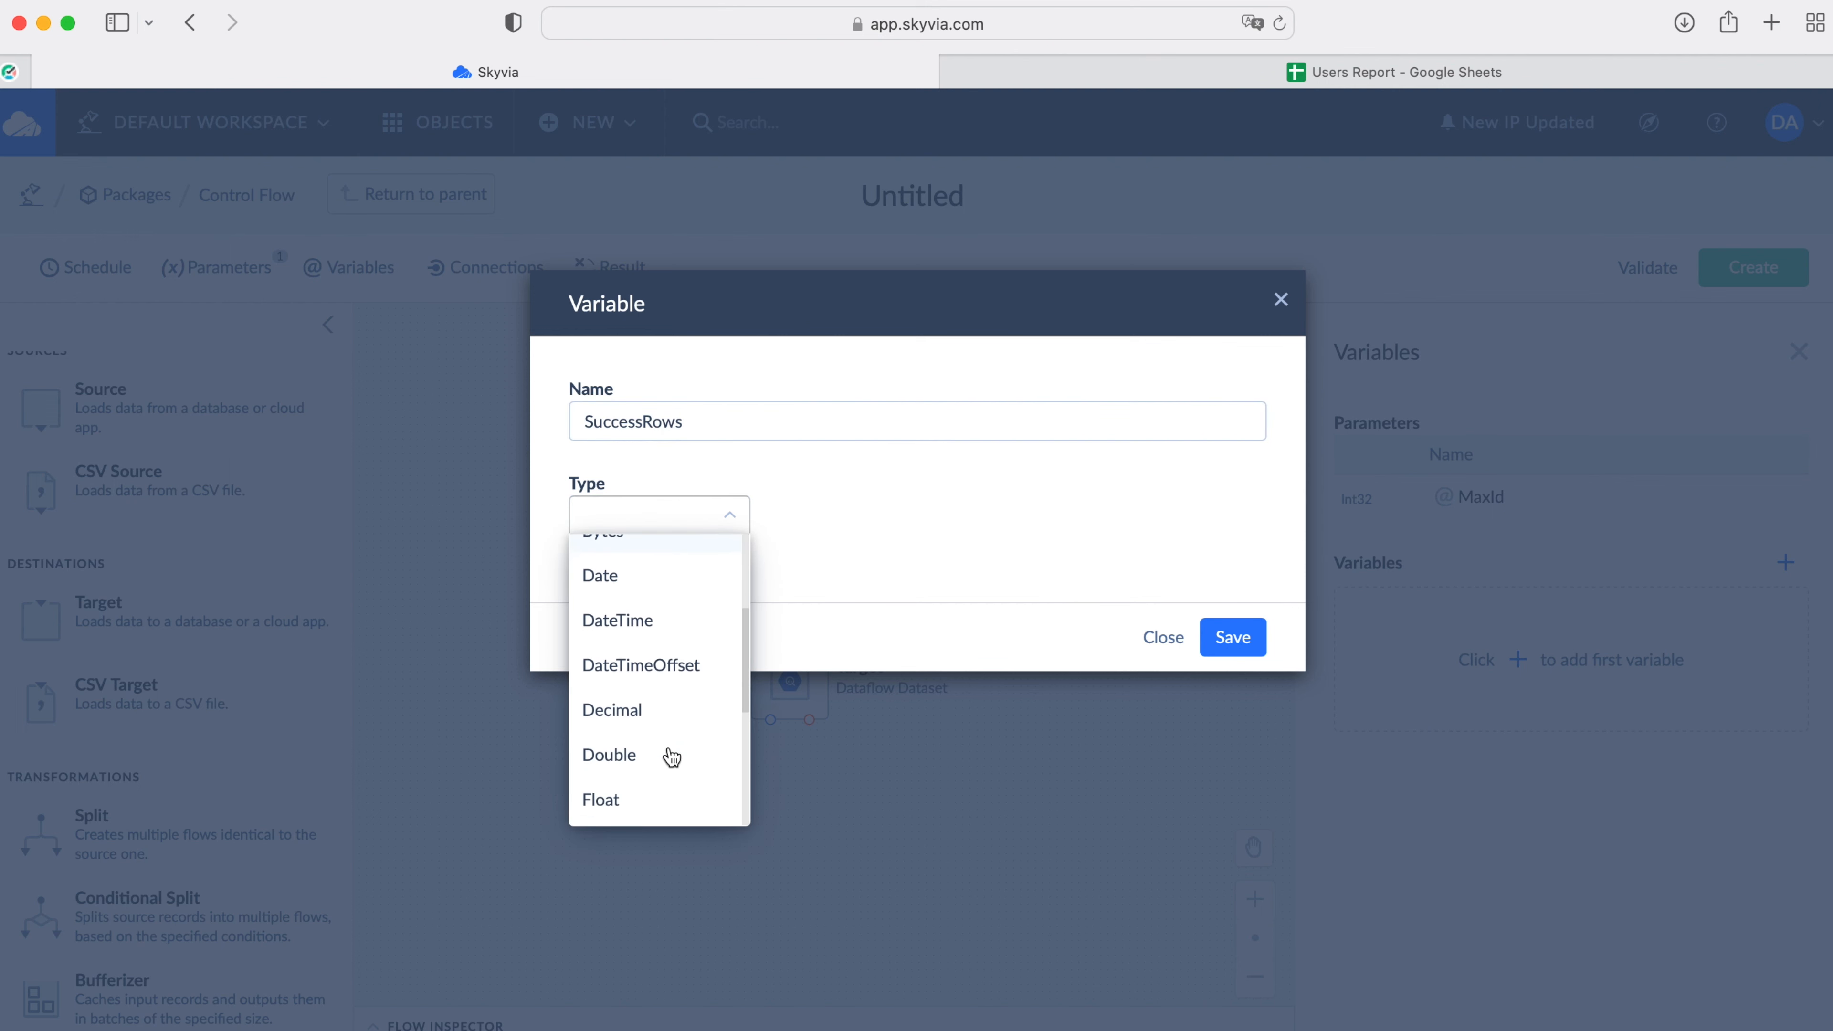
scroll(669, 755, "down", 1)
left_click(614, 758)
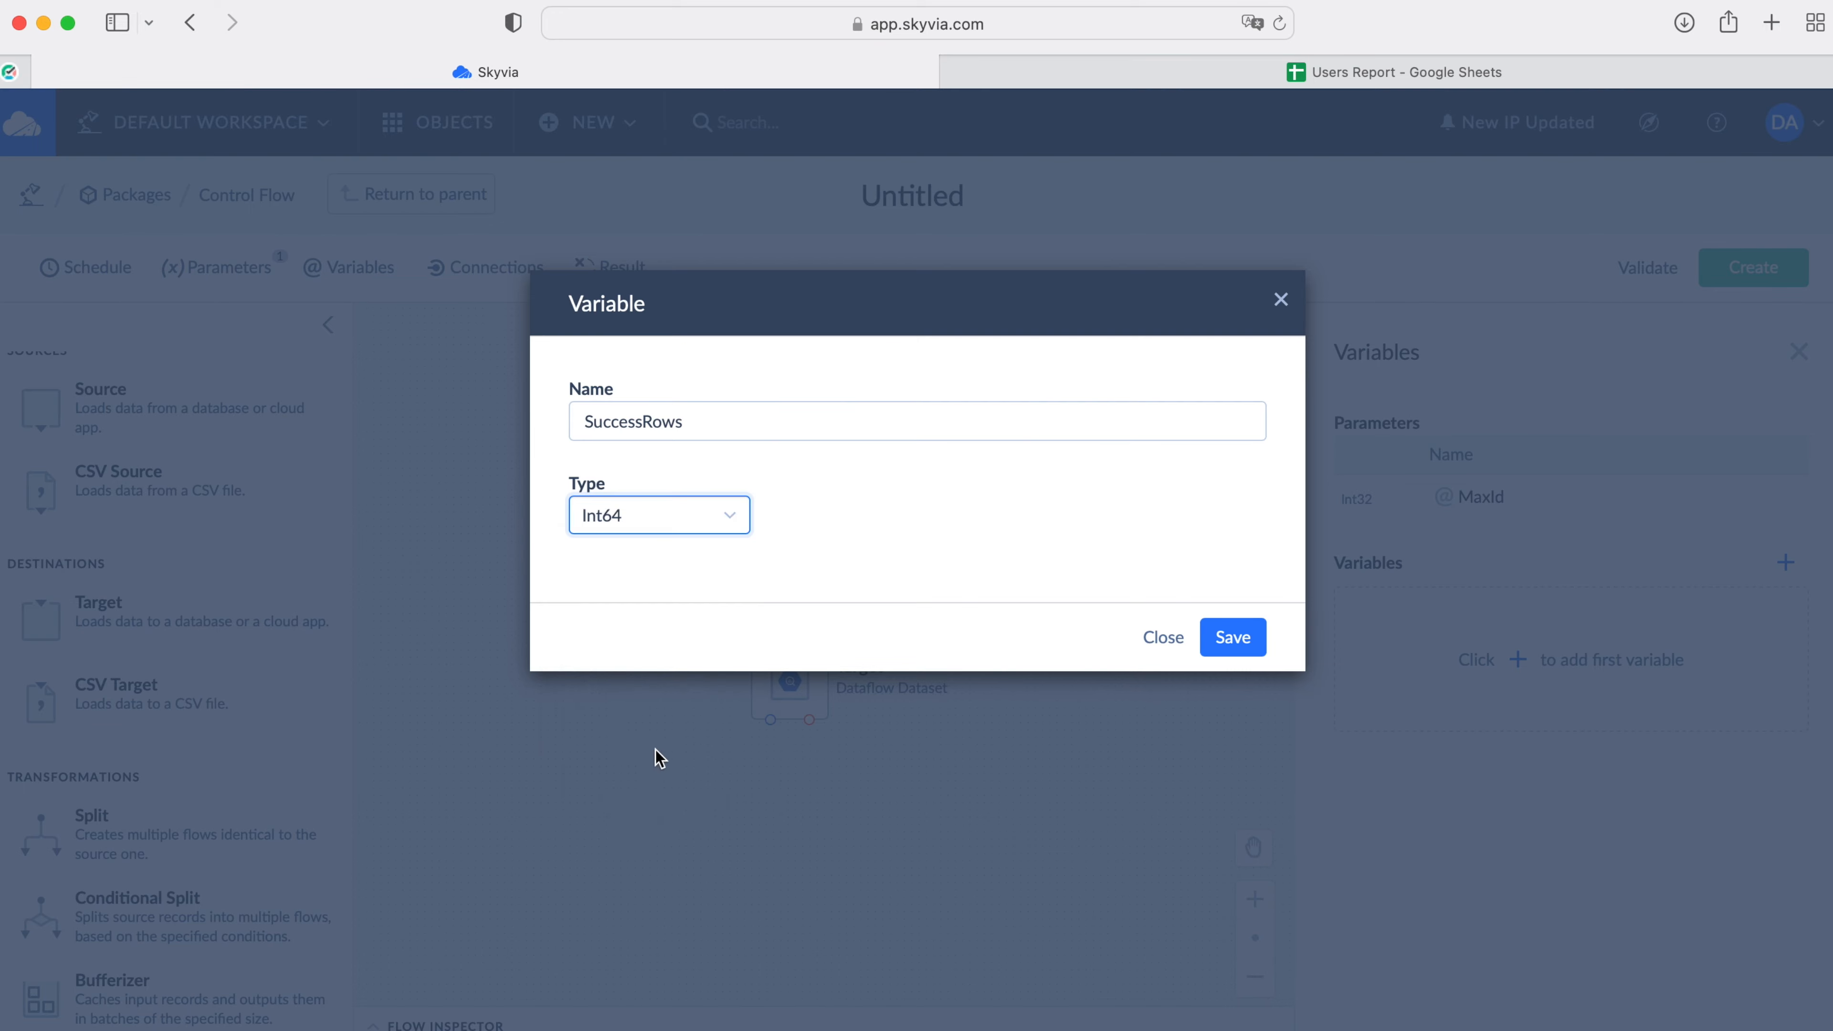
left_click(1234, 640)
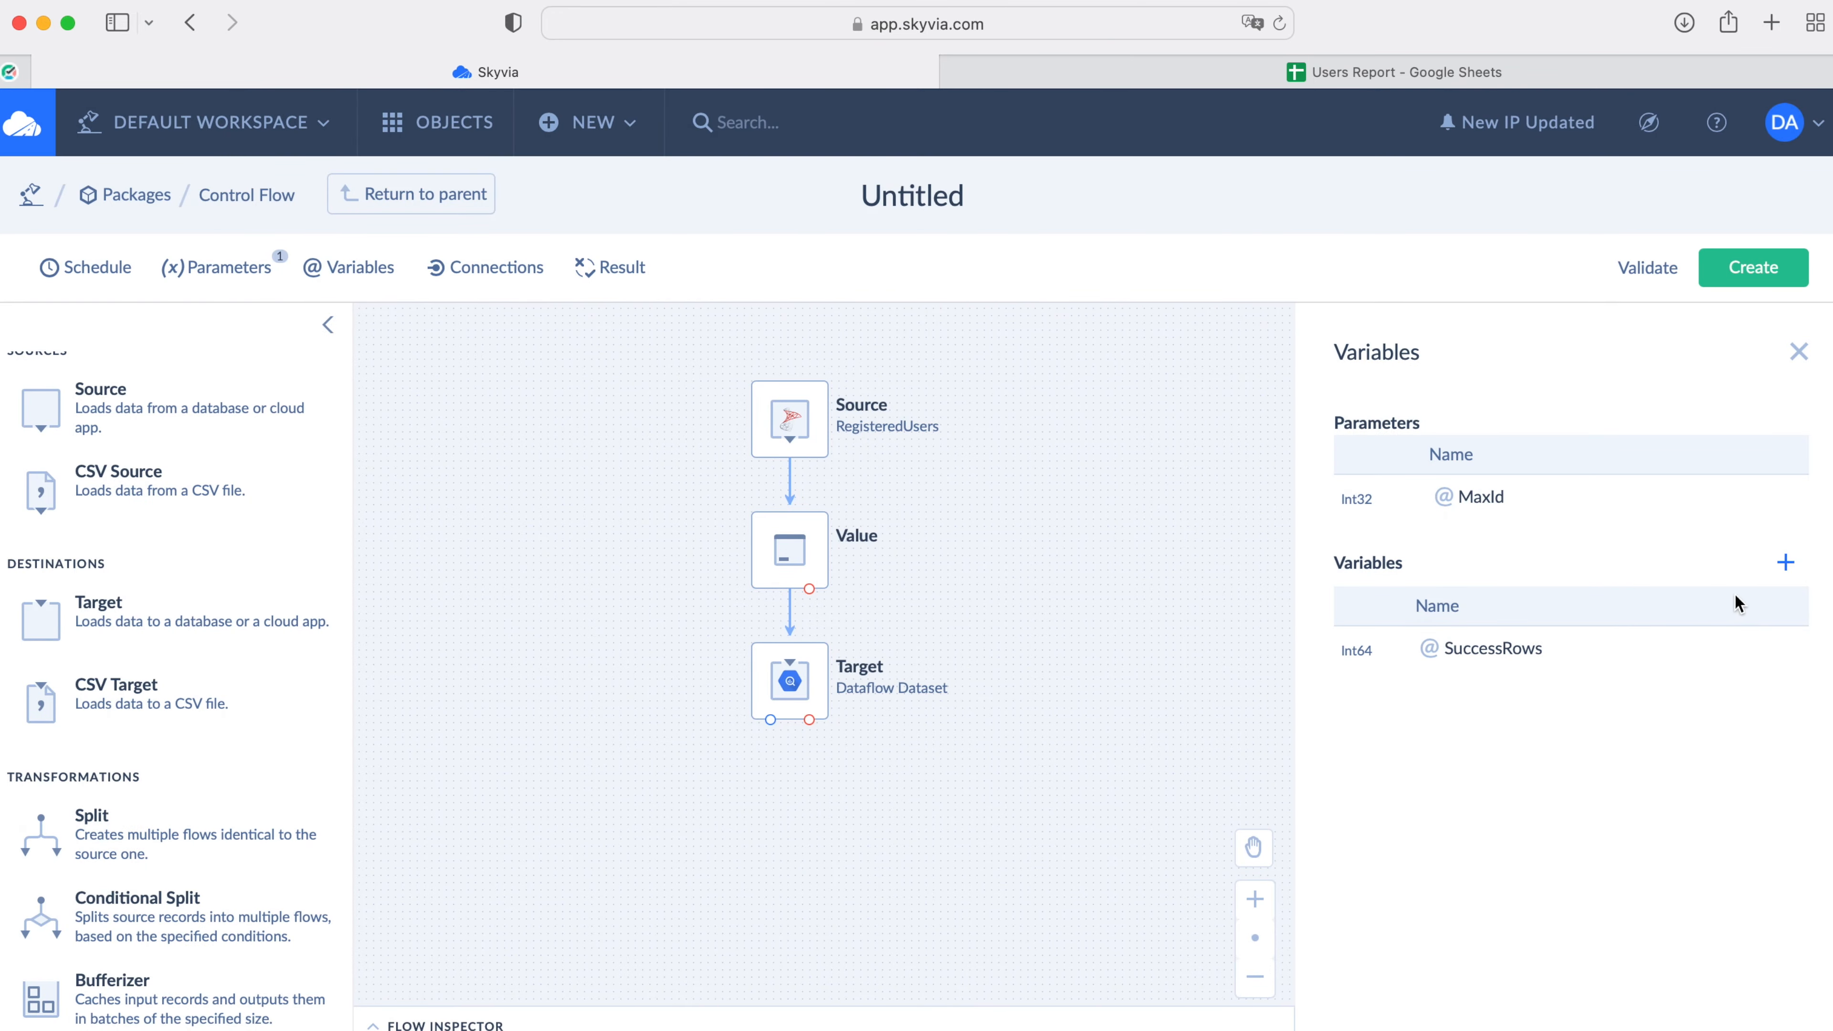
Step: Create a second variable named FailedRows with type Int64 and save it
left_click(1786, 563)
left_click(941, 425)
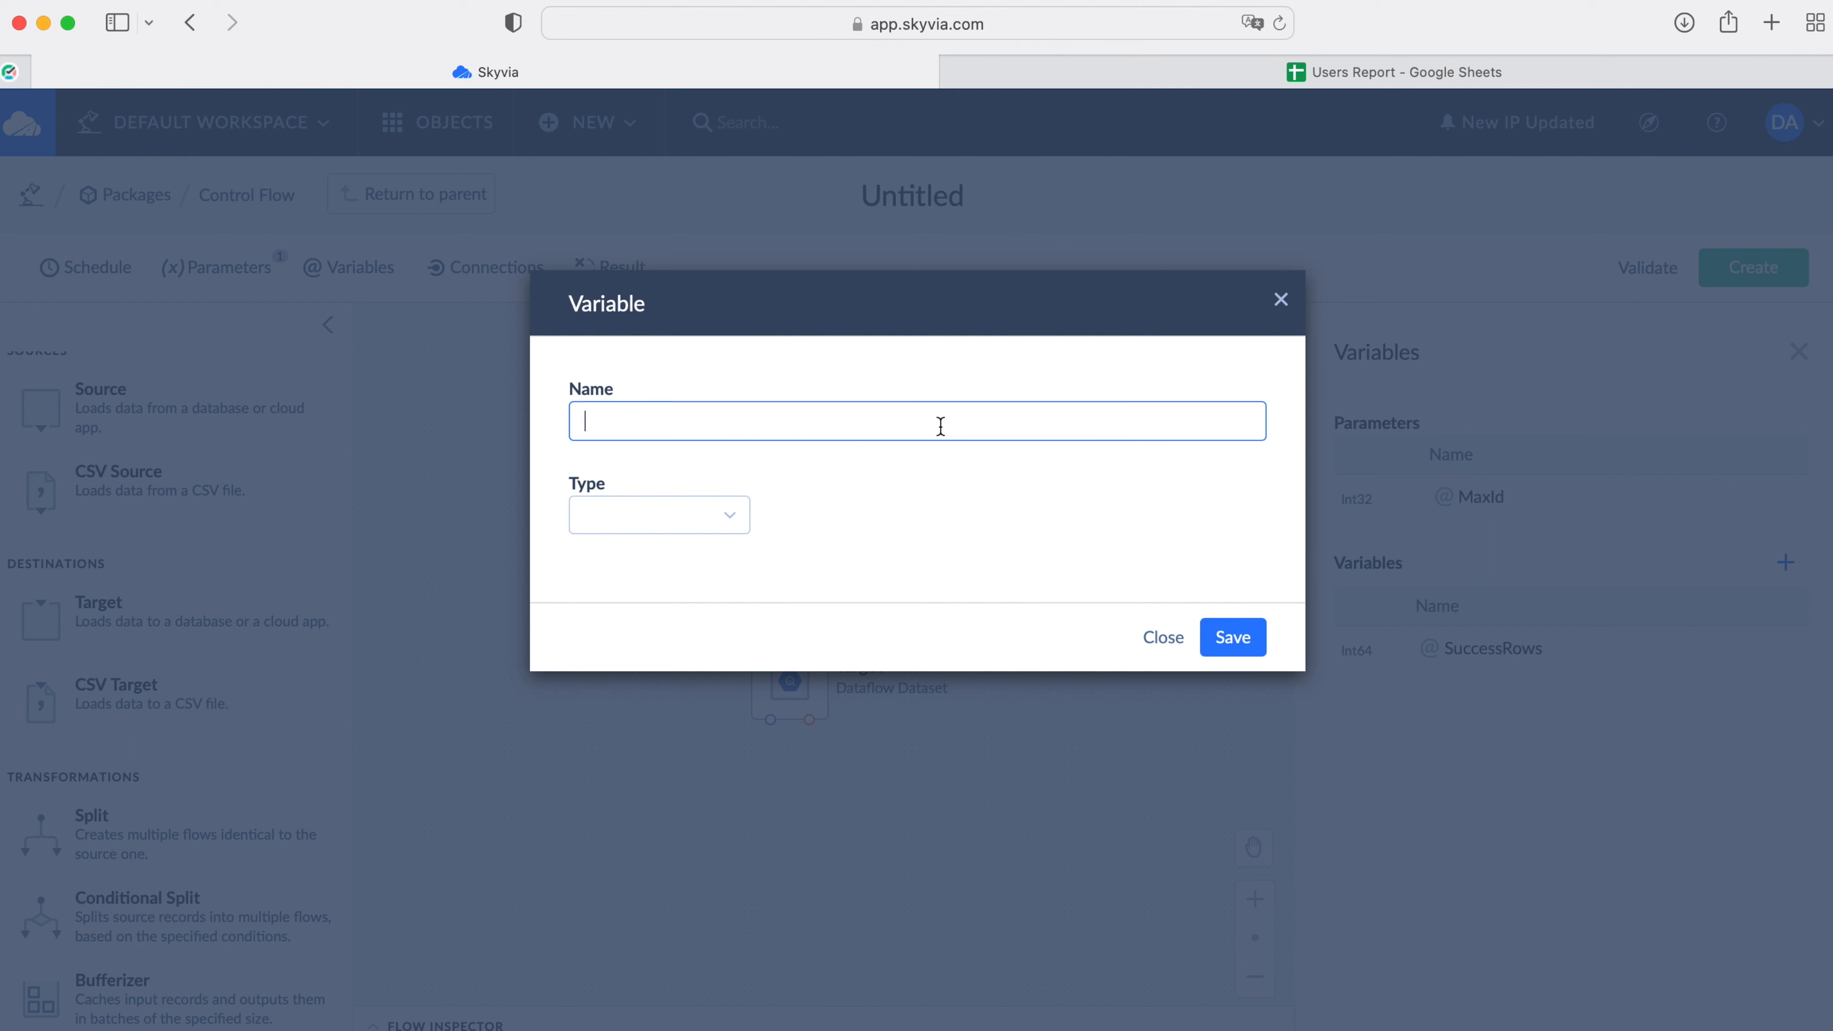
type("FailedRows")
left_click(742, 520)
scroll(650, 705, "down", 5)
scroll(653, 704, "down", 3)
left_click(613, 729)
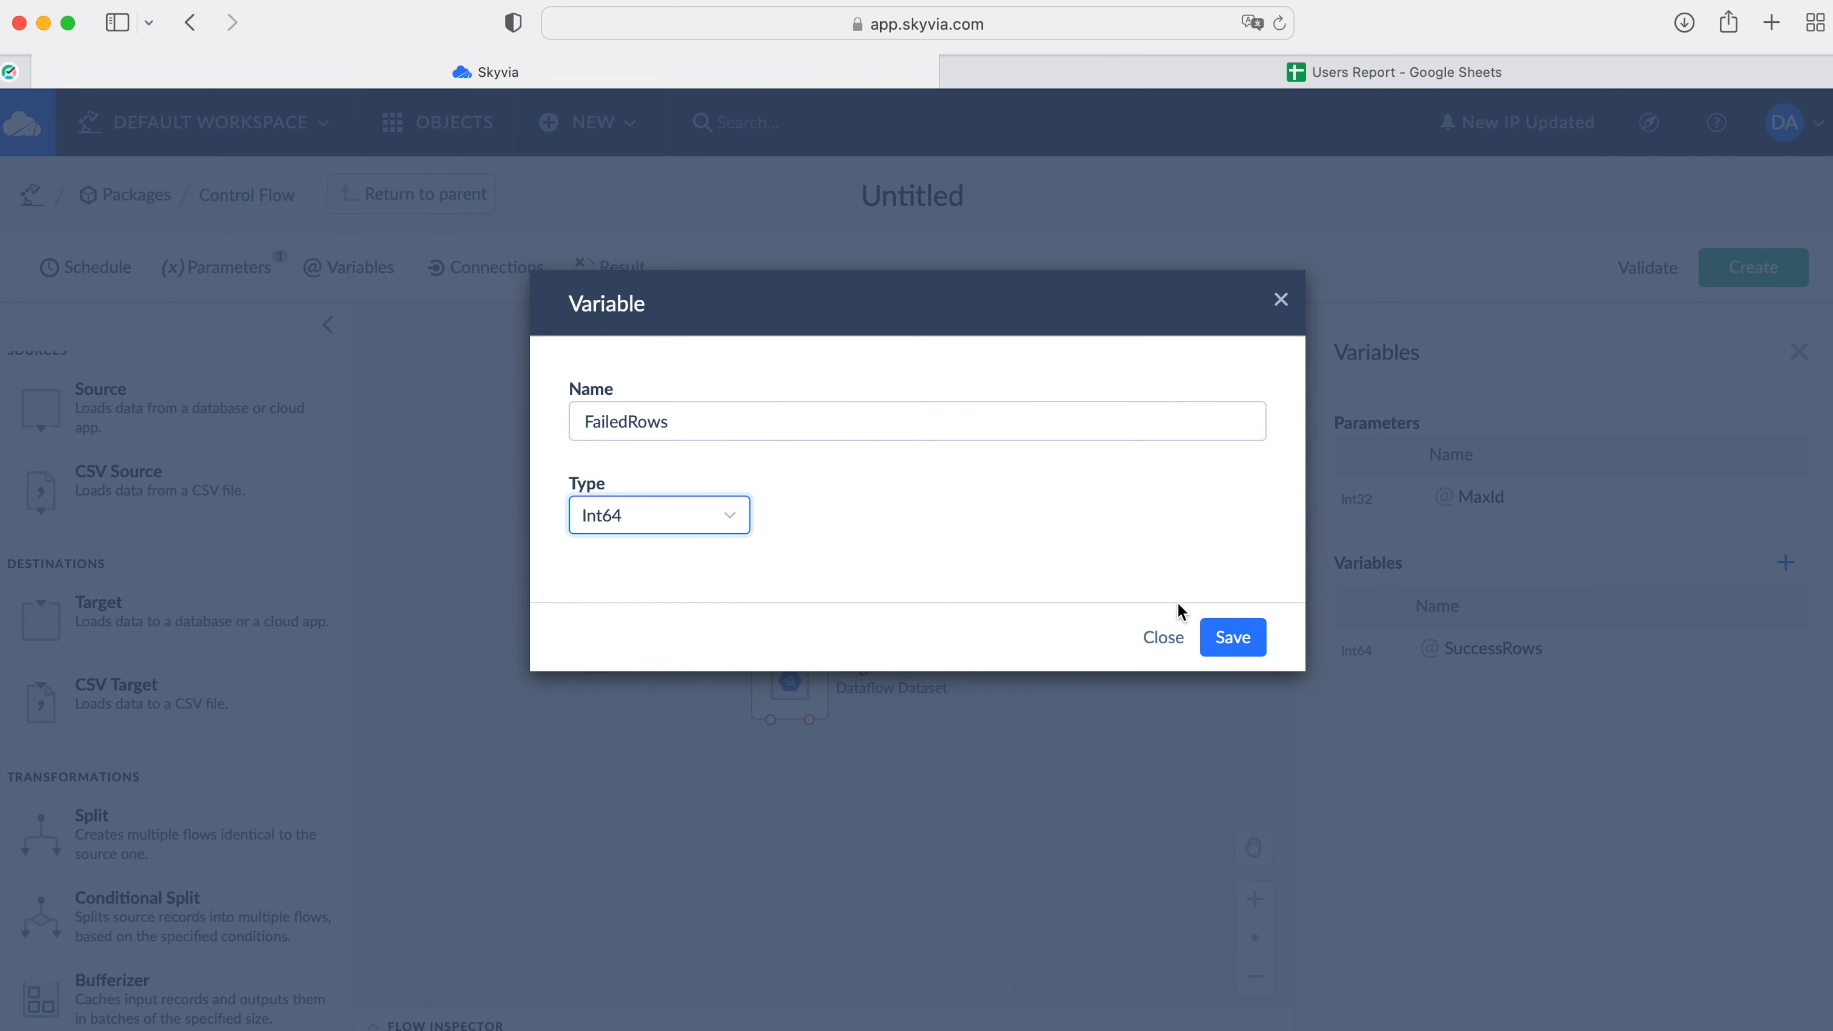
left_click(1232, 639)
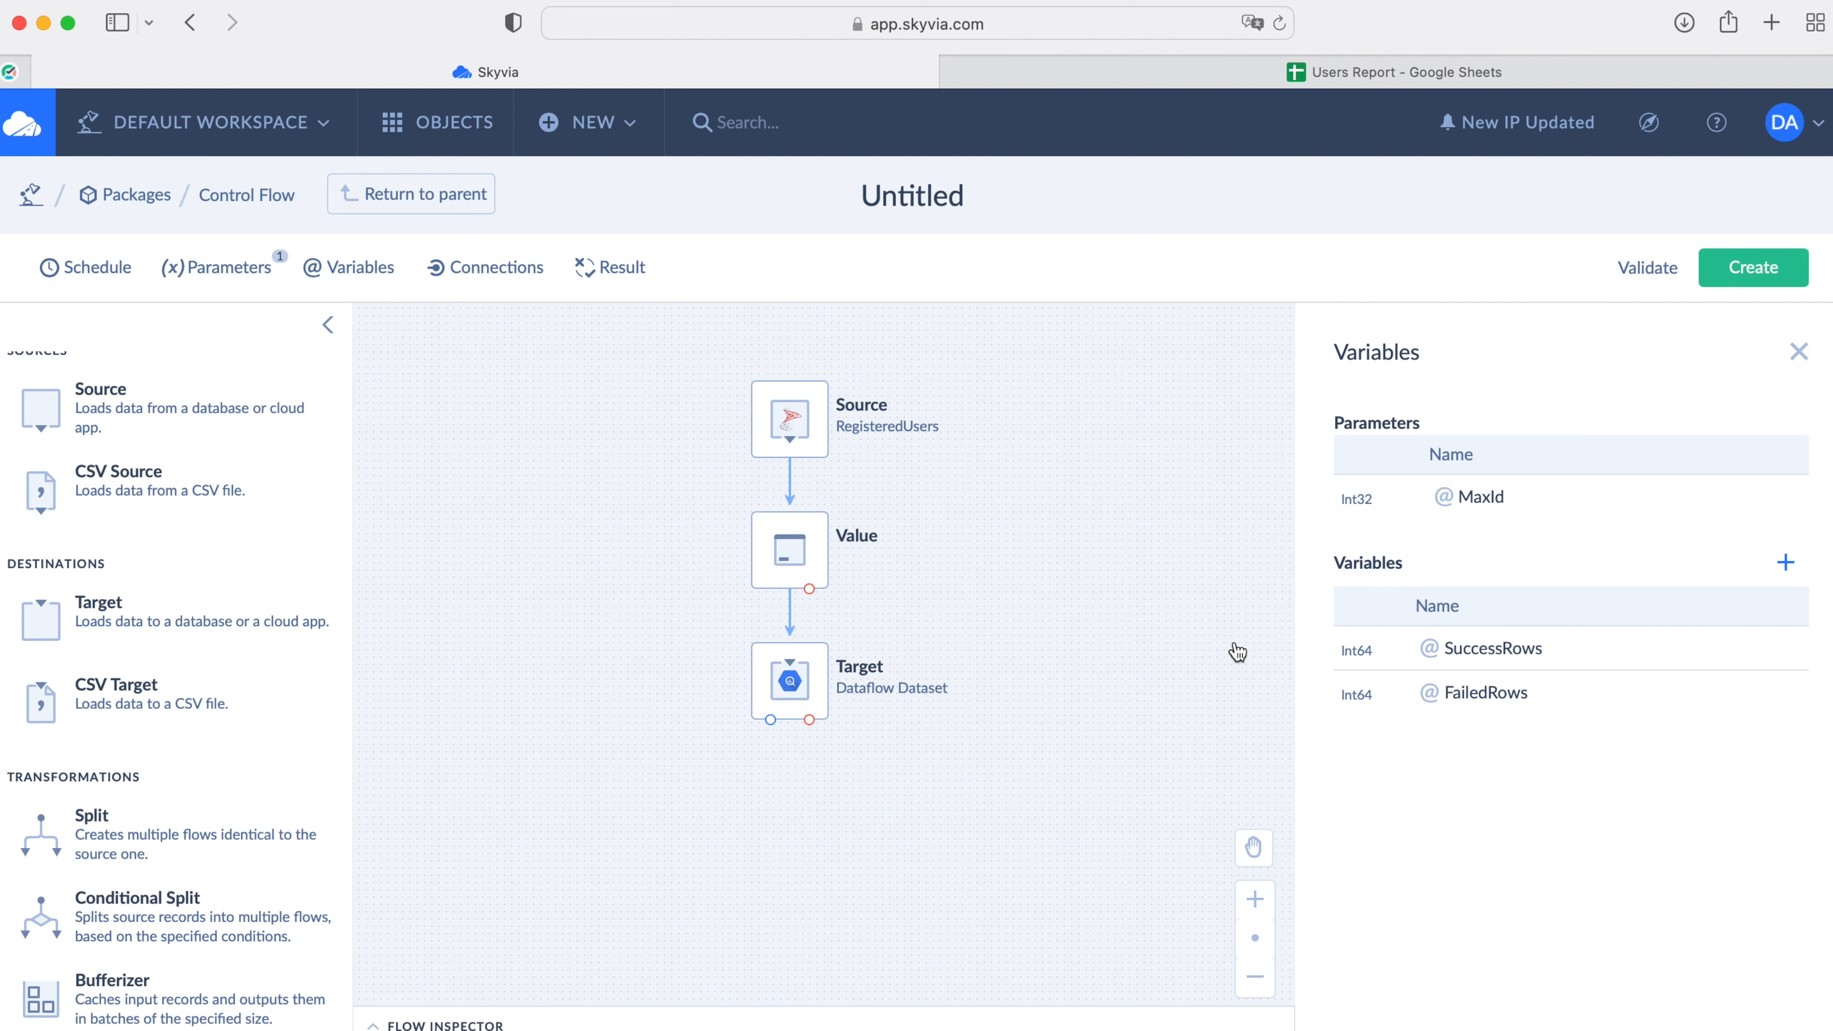
Step: Add two Row Count components below the Target and connect one to its success output and the other to its error output
scroll(181, 848, "down", 4)
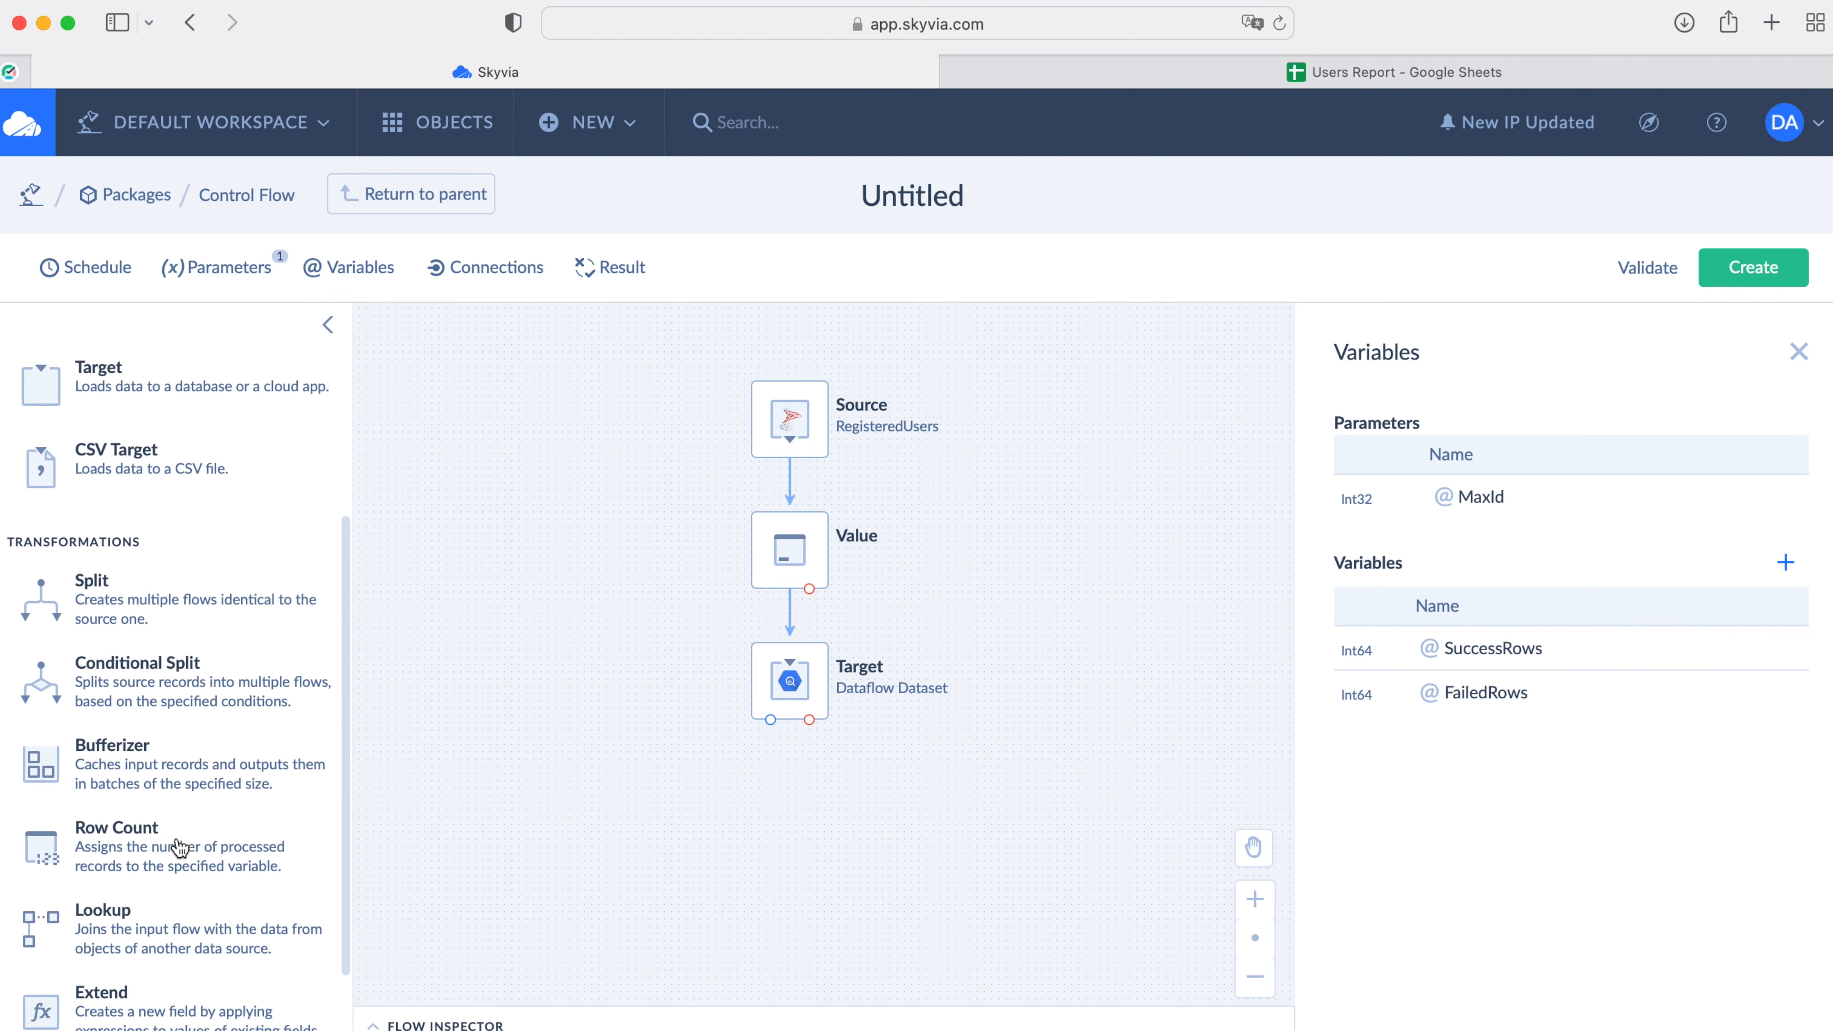
left_click_drag(144, 823, 640, 799)
left_click_drag(164, 751, 848, 803)
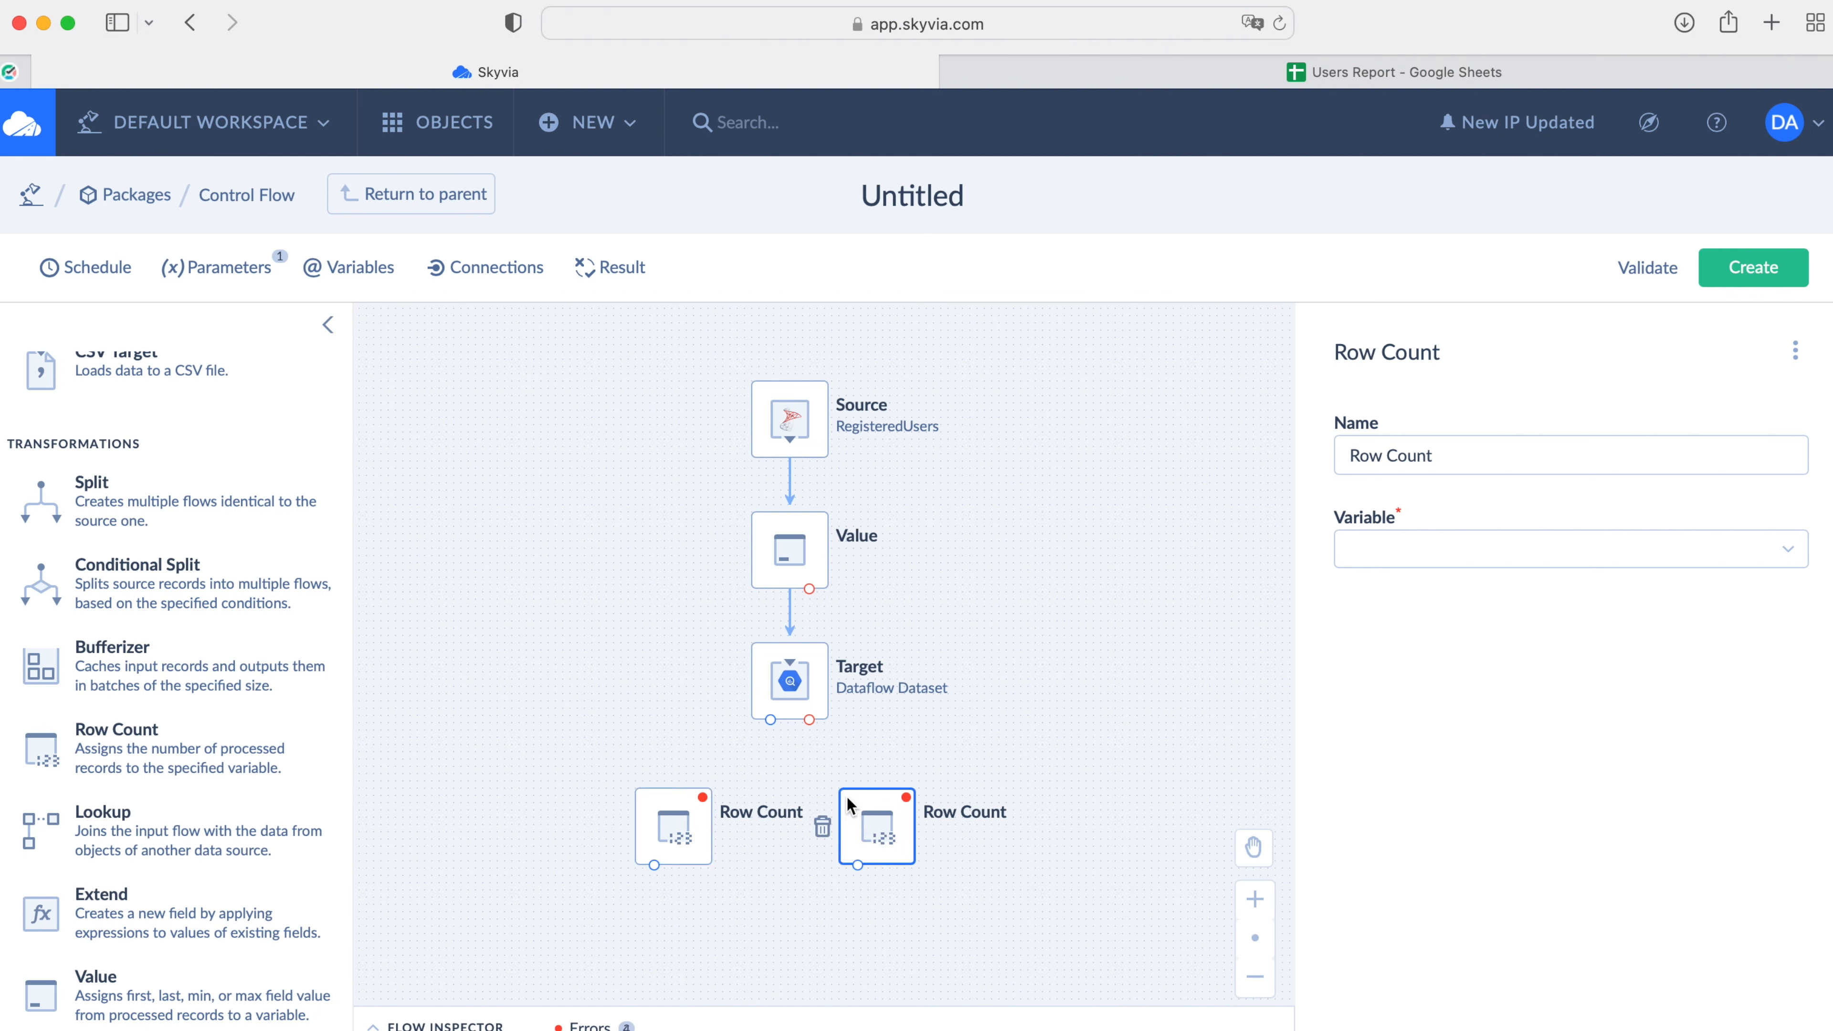
left_click_drag(772, 721, 678, 792)
left_click_drag(857, 760, 870, 791)
Step: Assign the SuccessRows variable to the success-branch Row Count and FailedRows to the error-branch Row Count
left_click(672, 821)
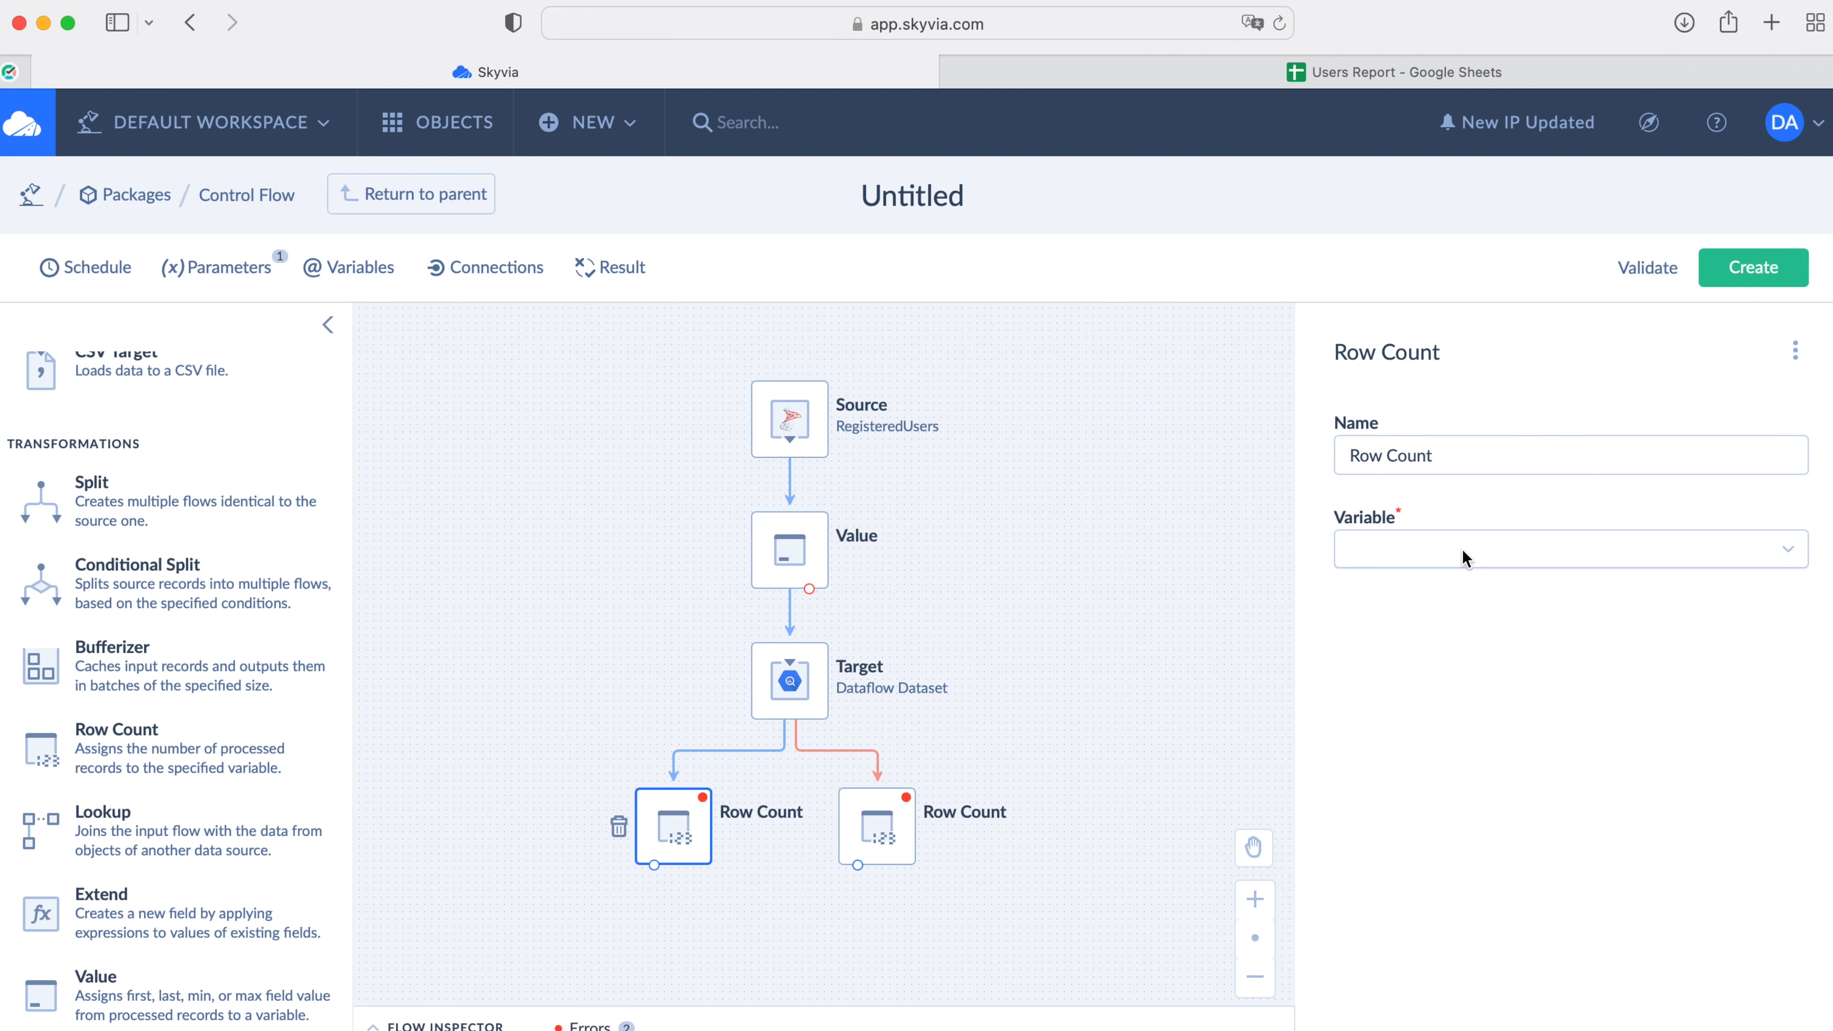
left_click(1651, 556)
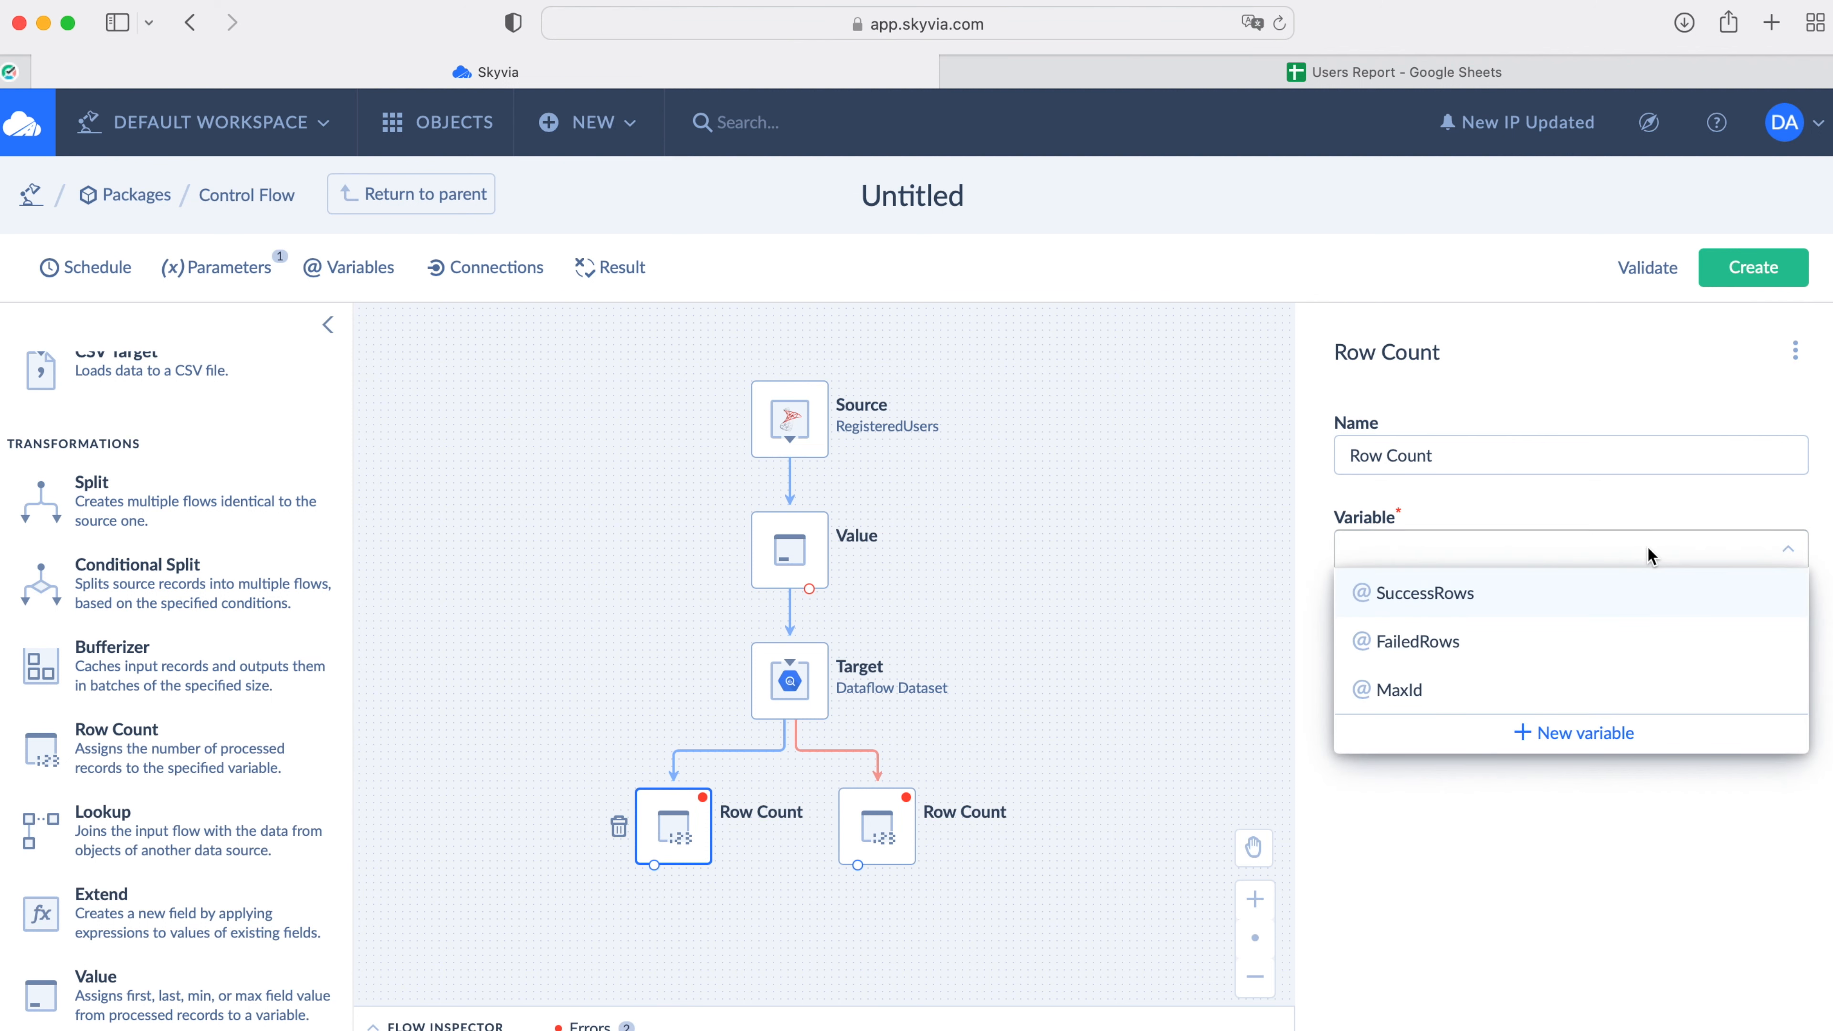
left_click(1453, 593)
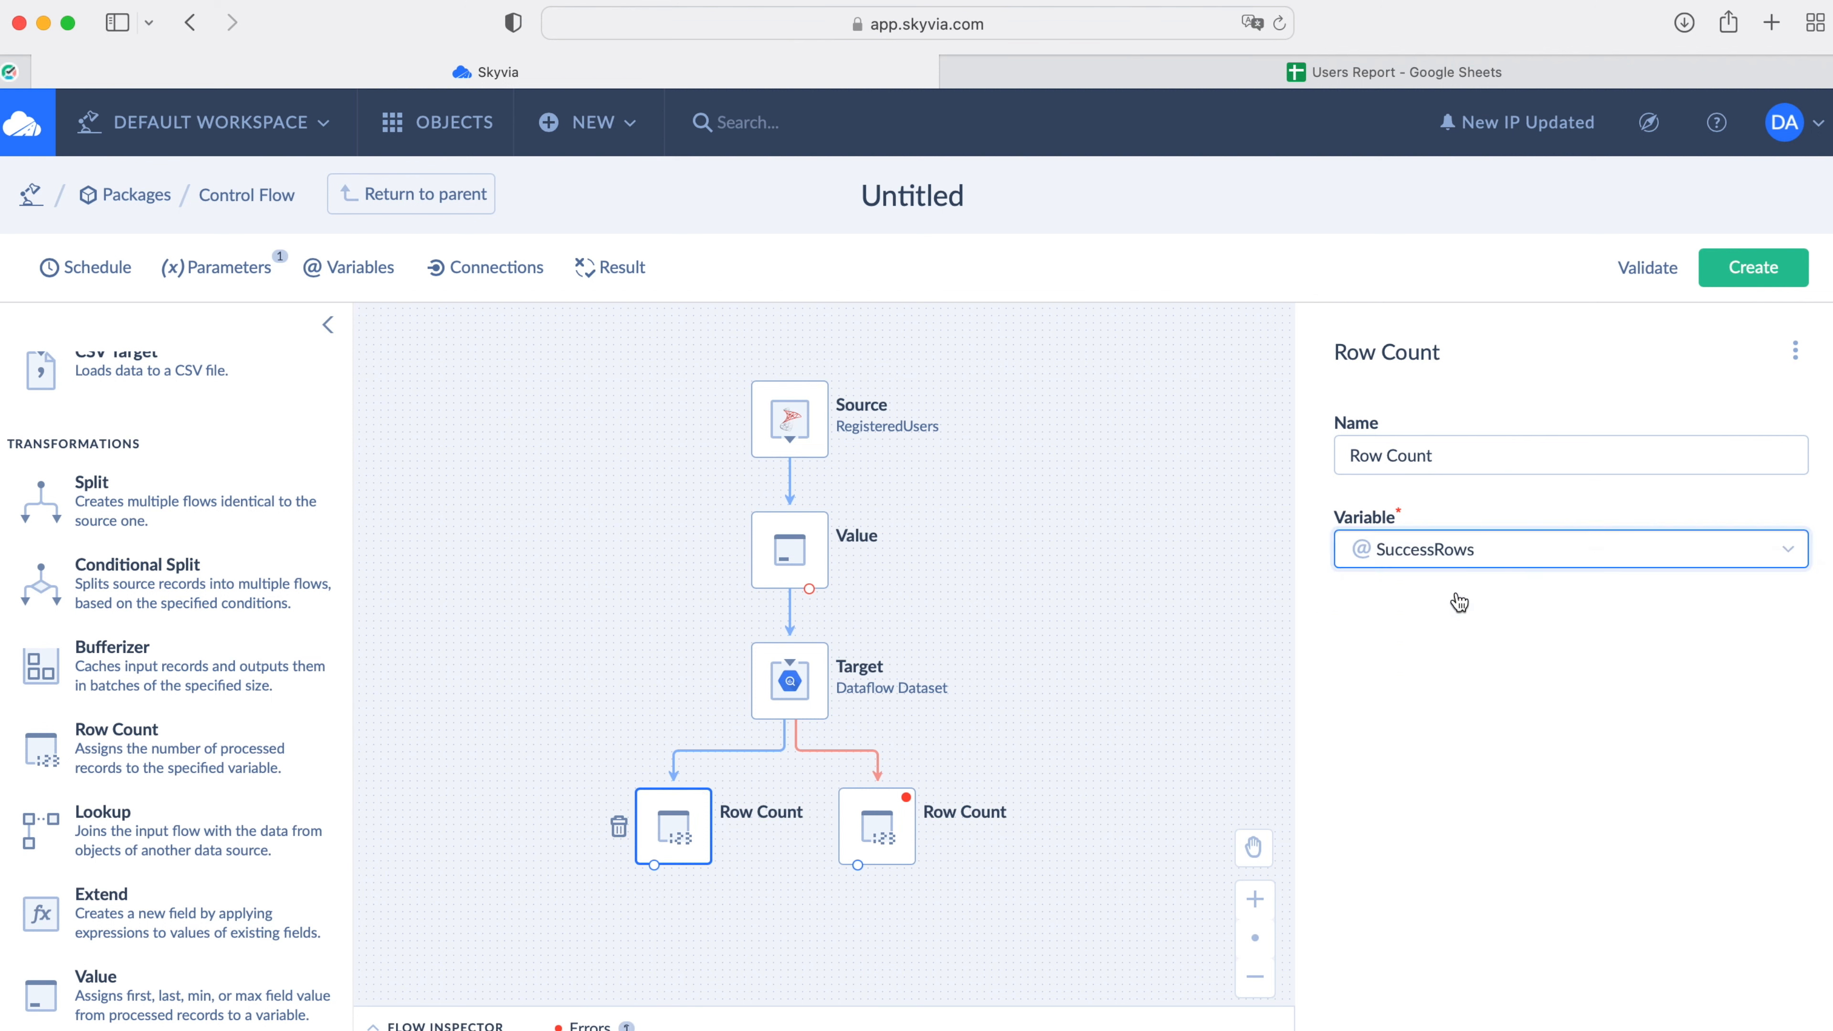
left_click(876, 789)
left_click(1469, 552)
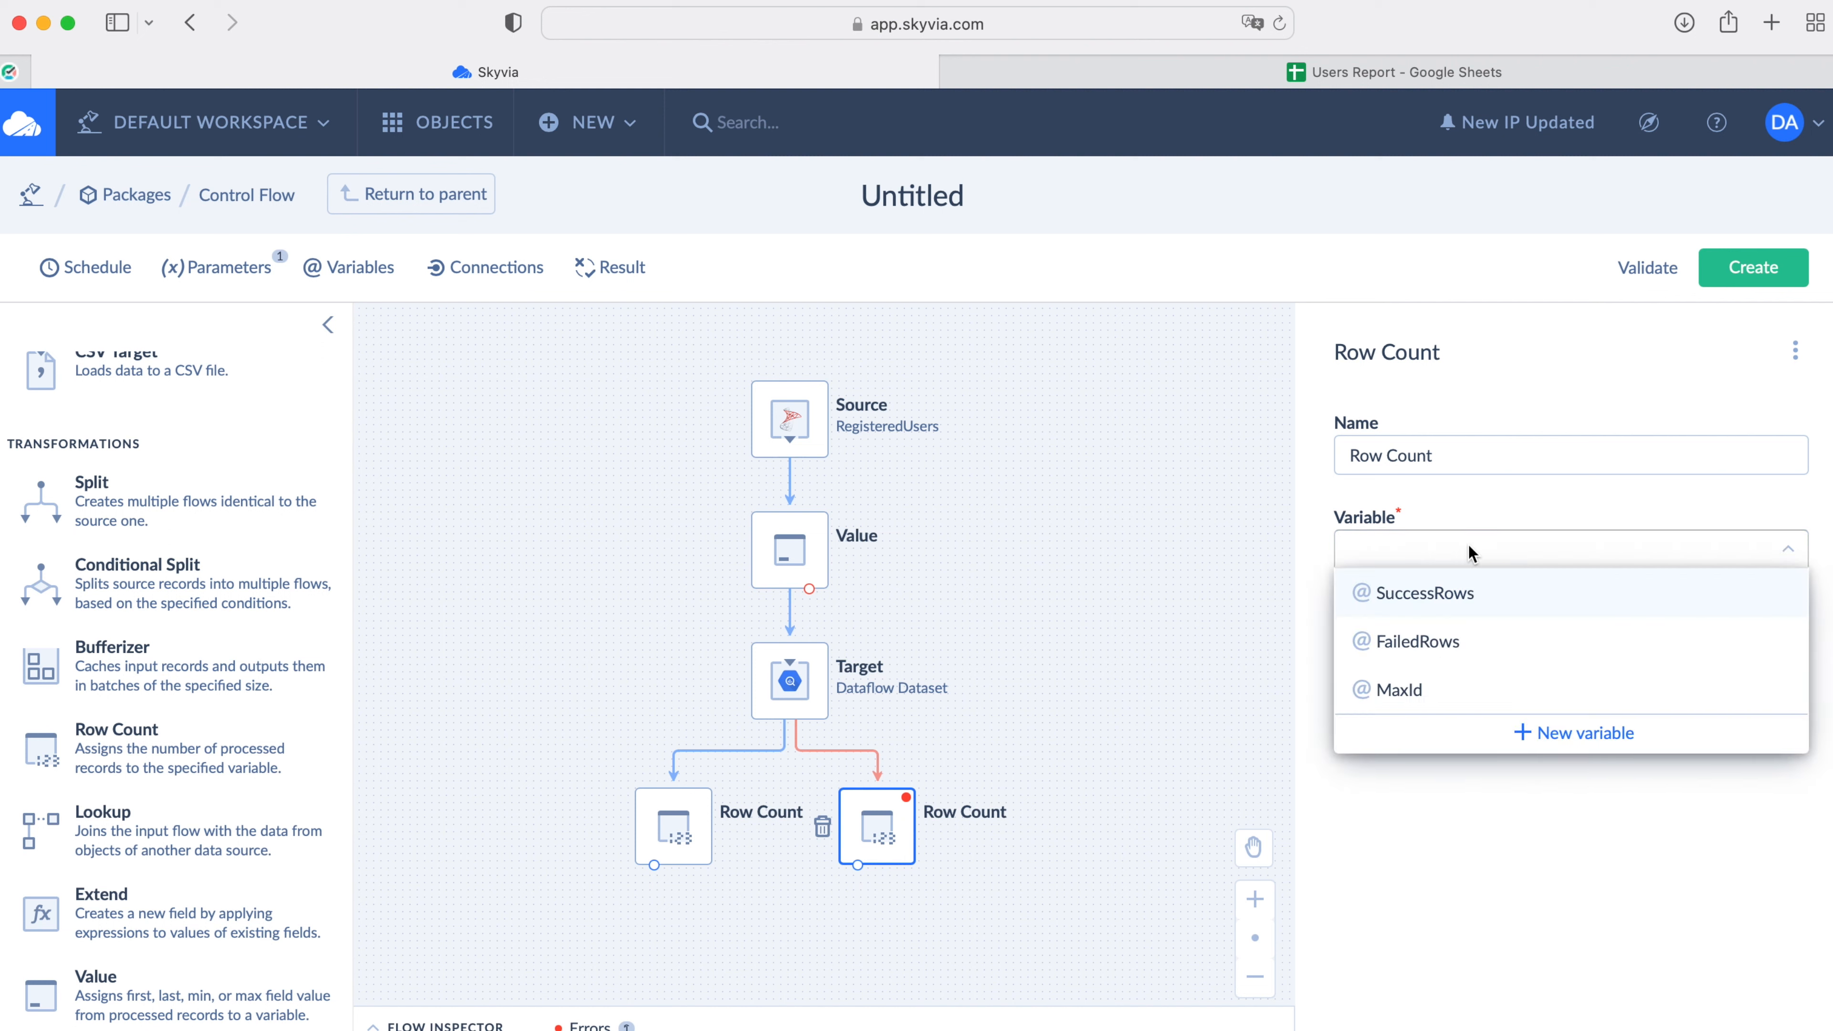
left_click(1433, 639)
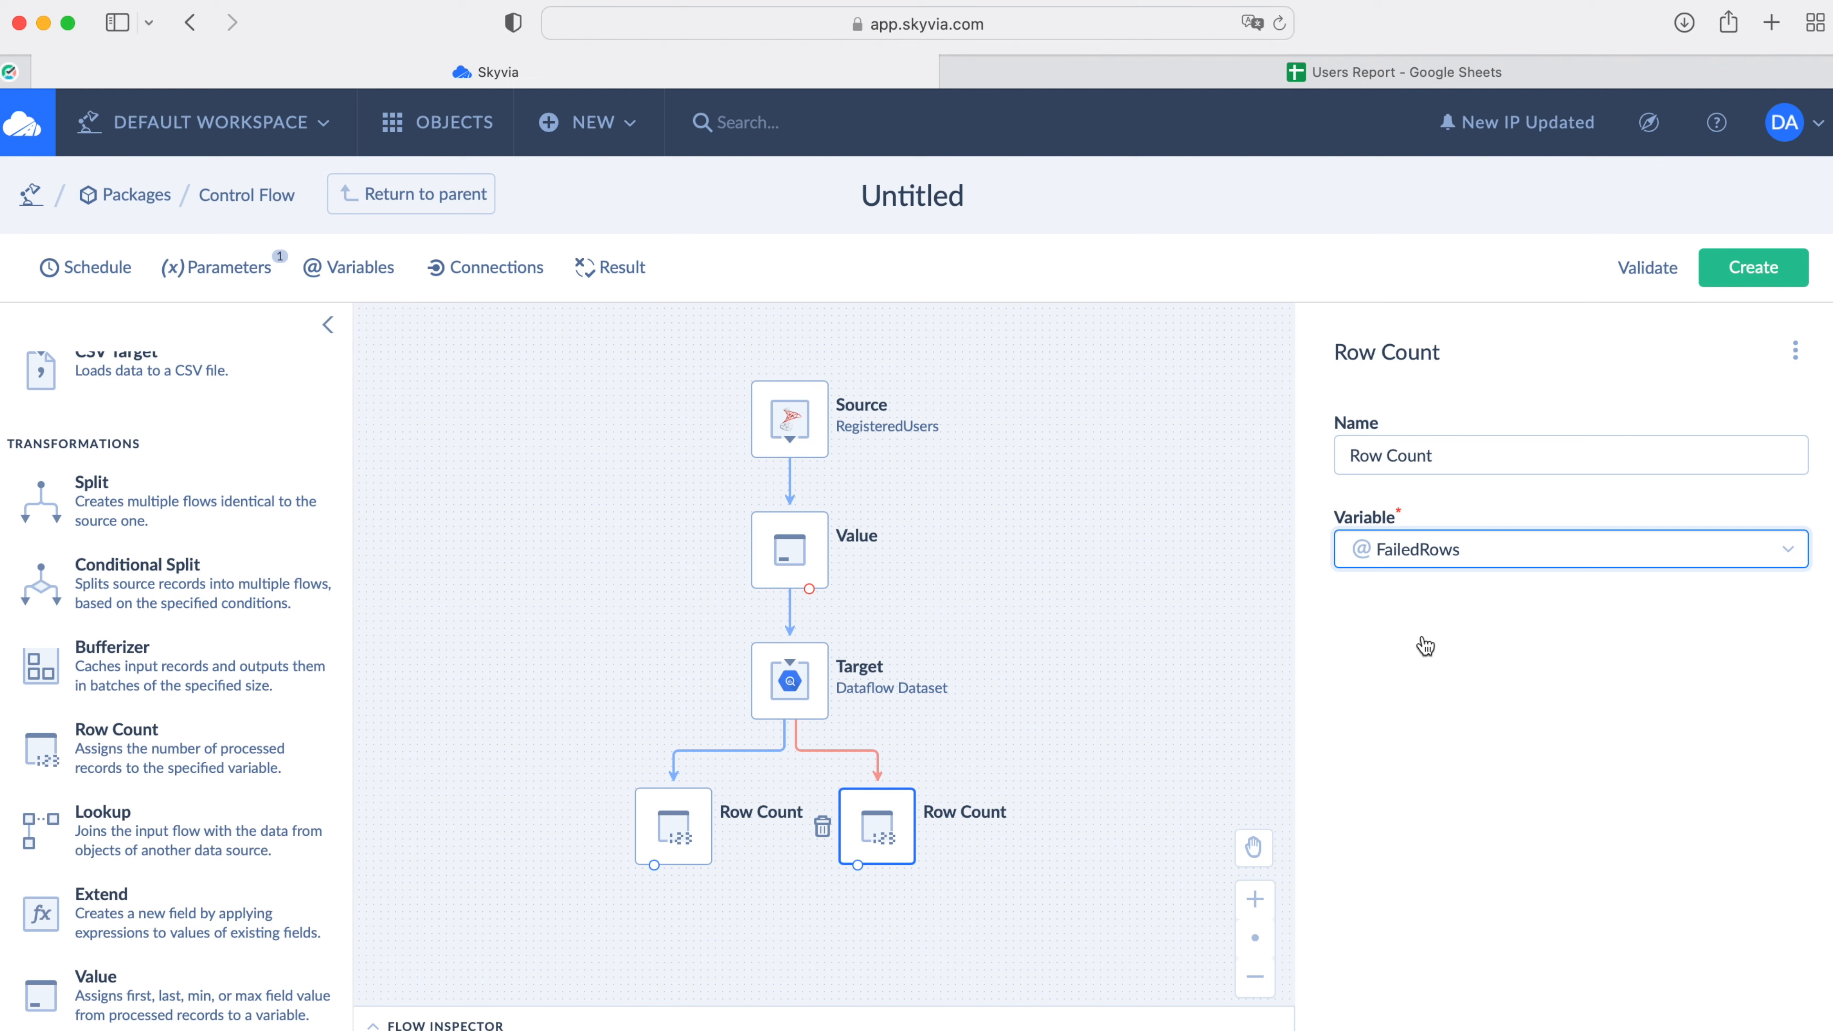
Step: Return to the parent control flow, add a Data Flow between Load to BigQuery and Stop, and name it Update Google Sheets Report
left_click(463, 272)
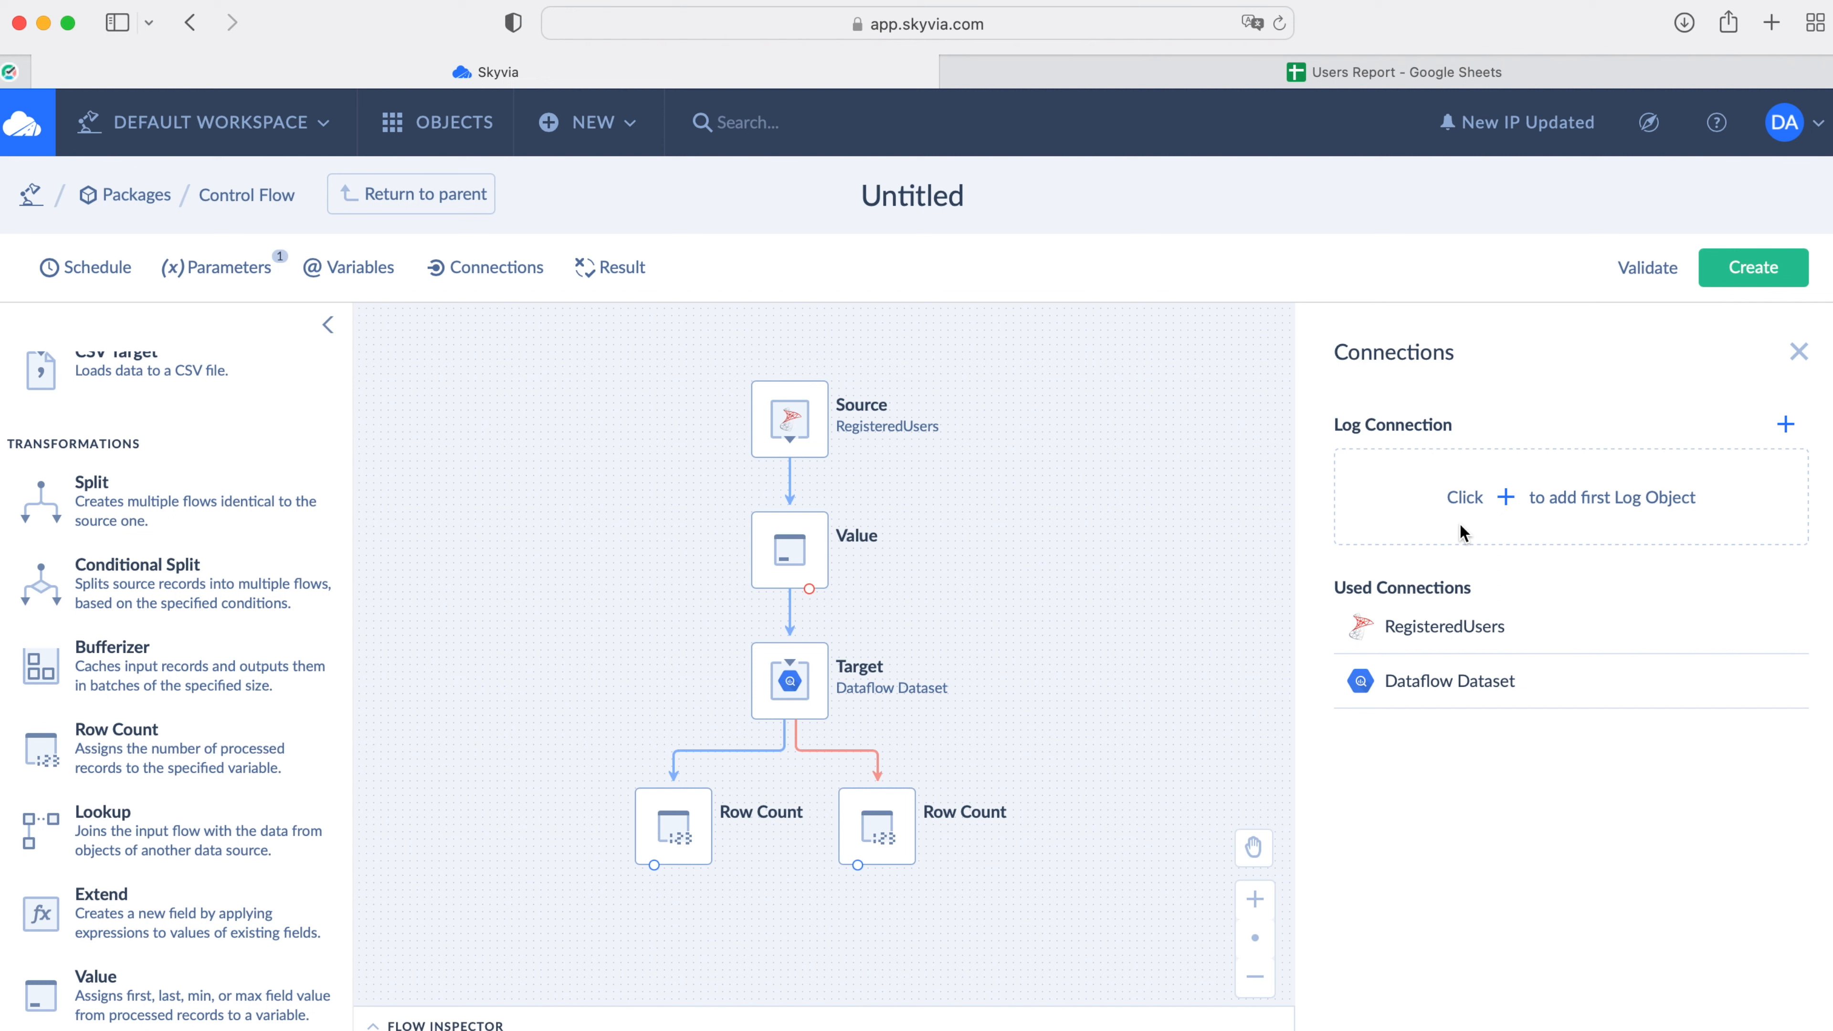
left_click(439, 193)
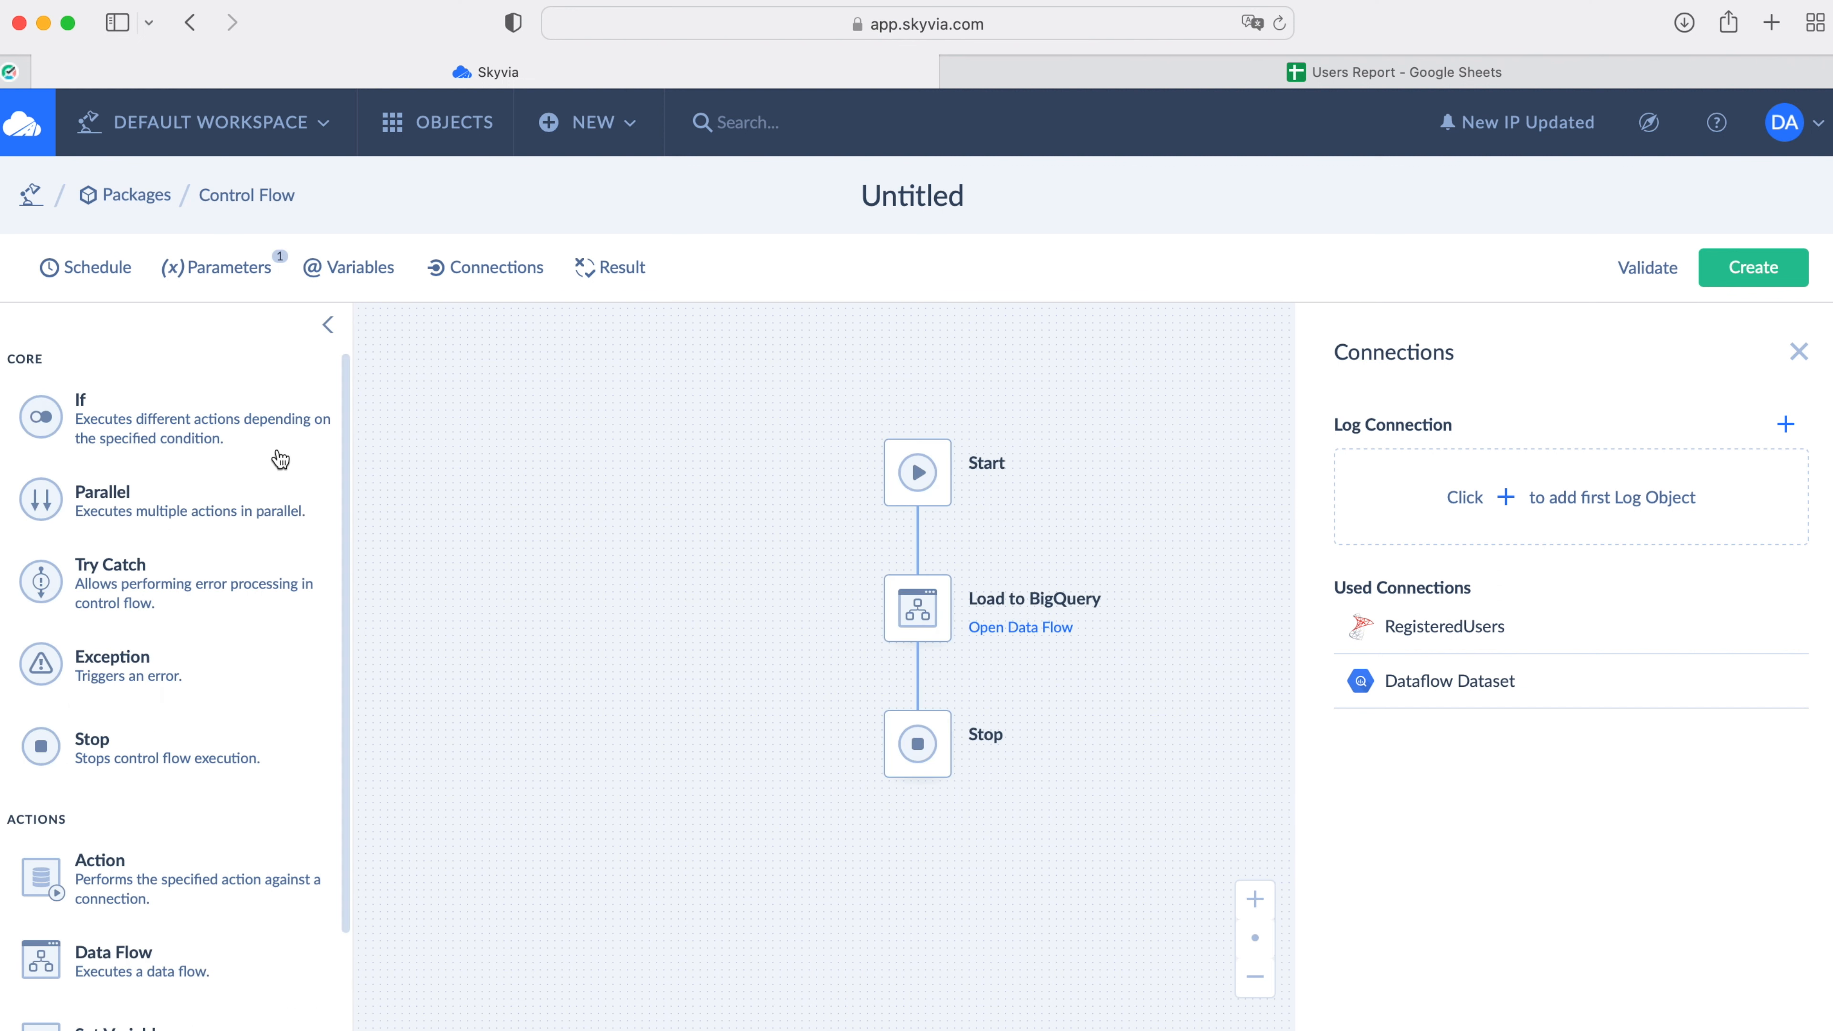
scroll(141, 783, "down", 3)
left_click_drag(81, 854, 995, 714)
left_click(1554, 449)
key("alt+shift+Left")
key("alt+shift+Left")
type("U")
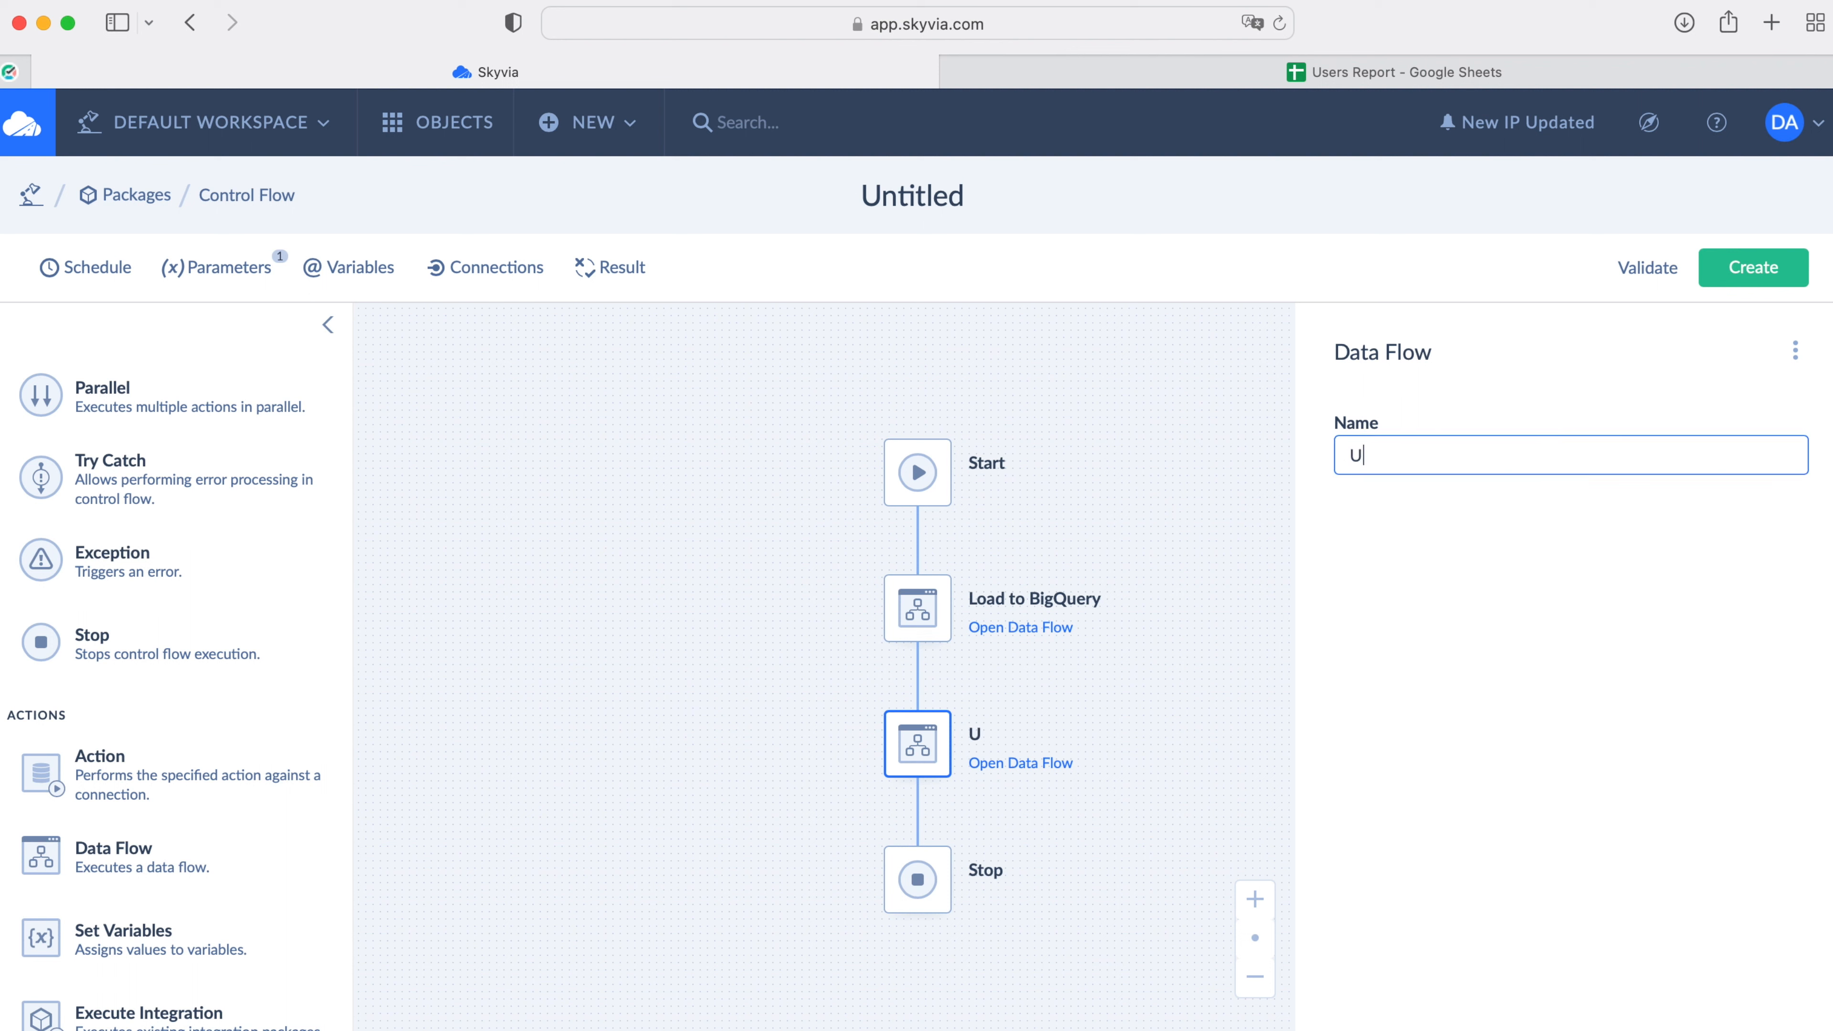
type("pdate Google Sheets")
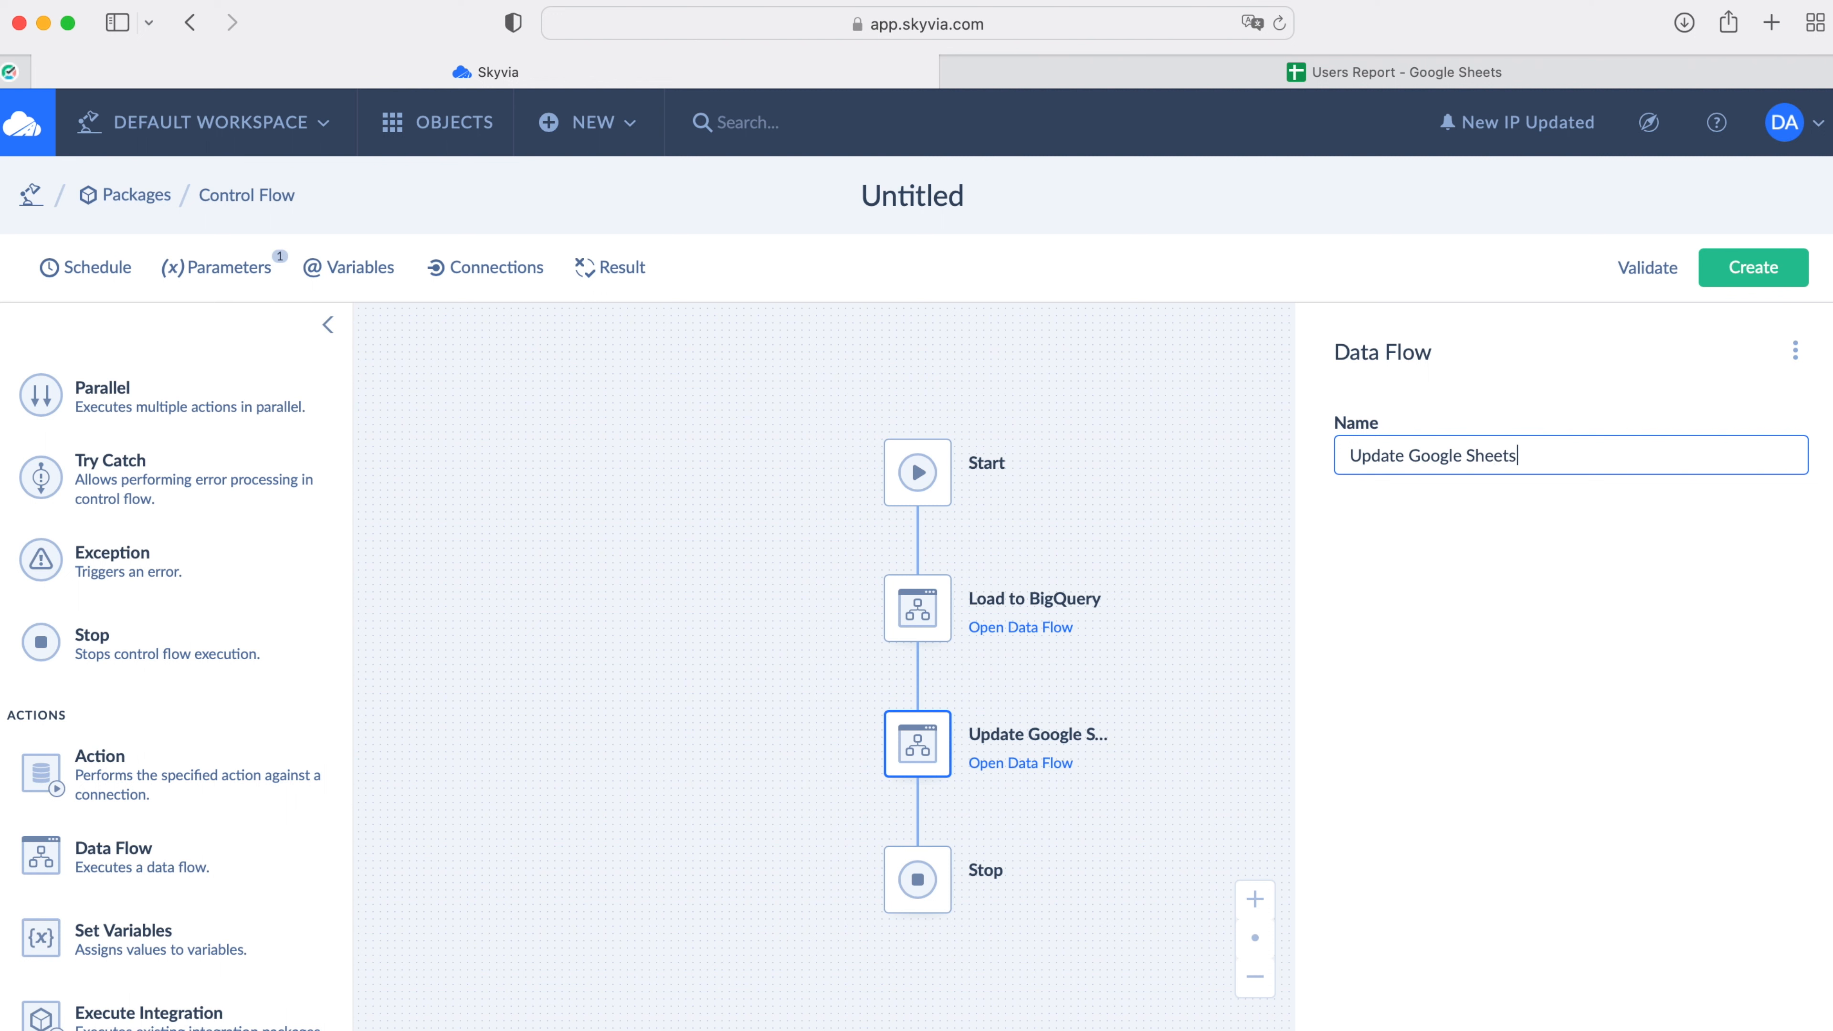
type(" Report")
Step: Open the Update Google Sheets Report data flow and add a Source using the Dataflow Dataset connection
left_click(1047, 767)
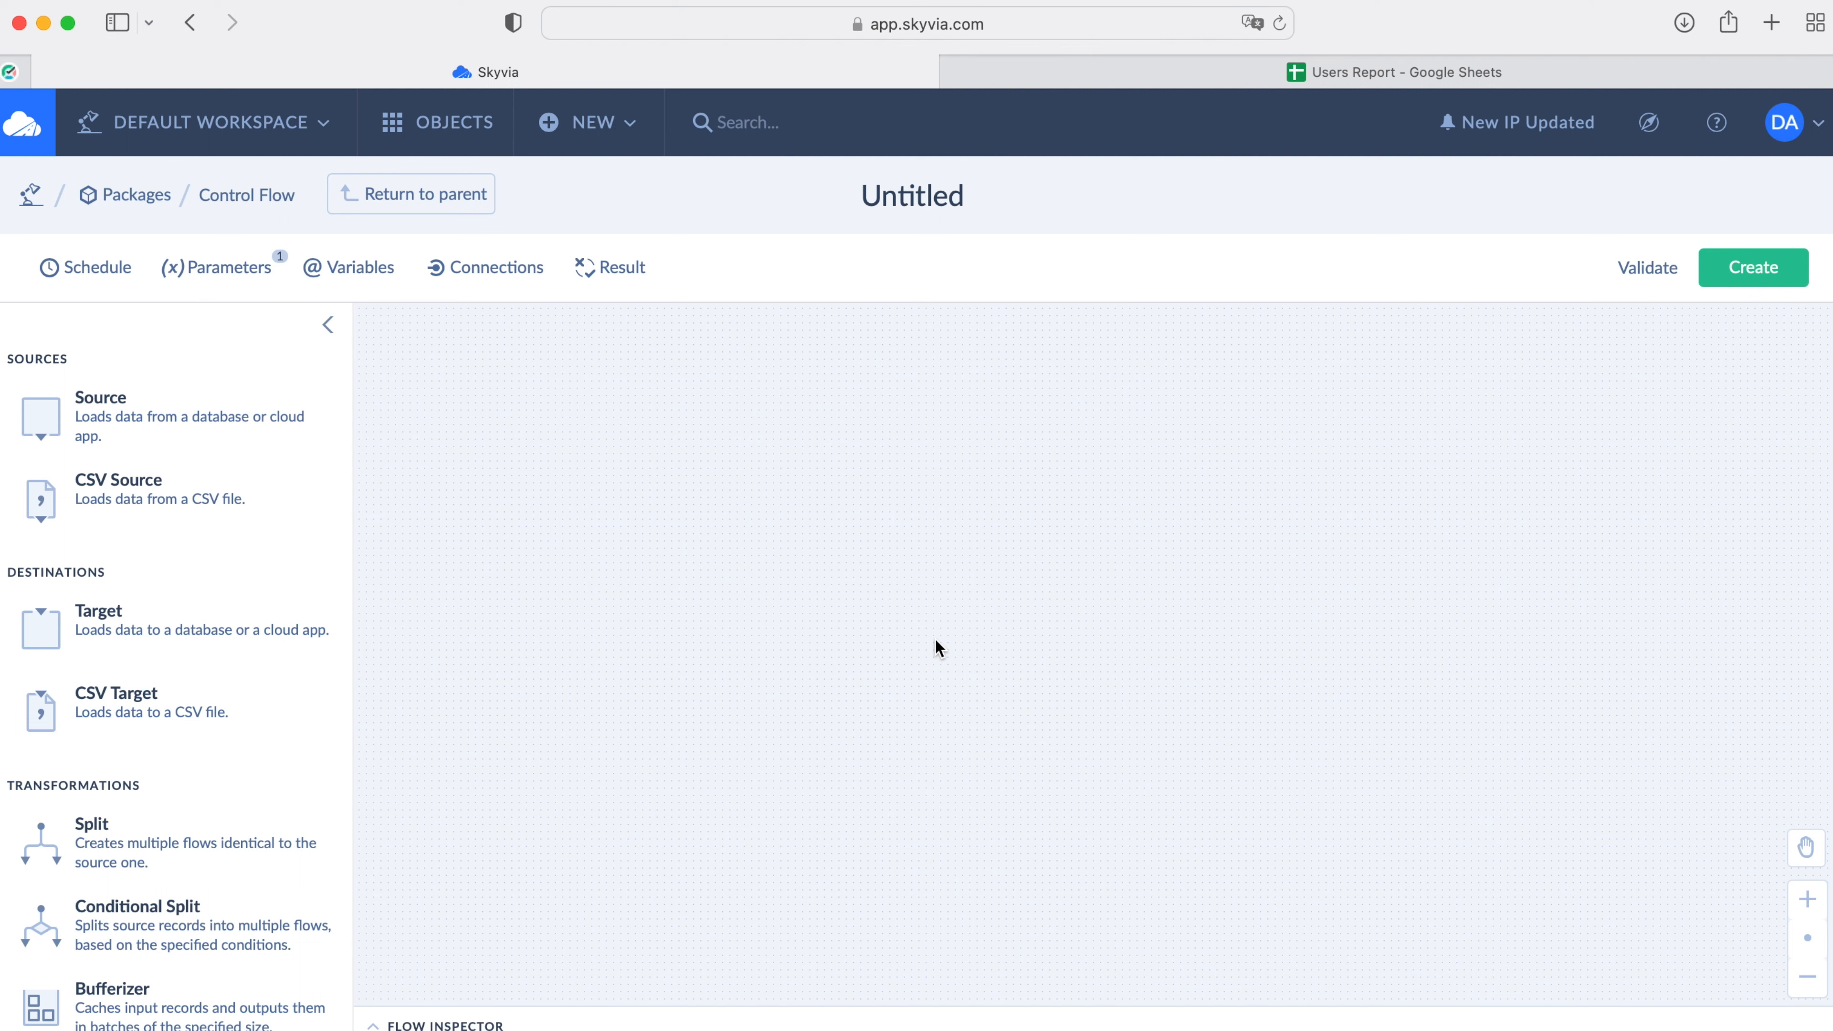
left_click_drag(102, 399, 794, 408)
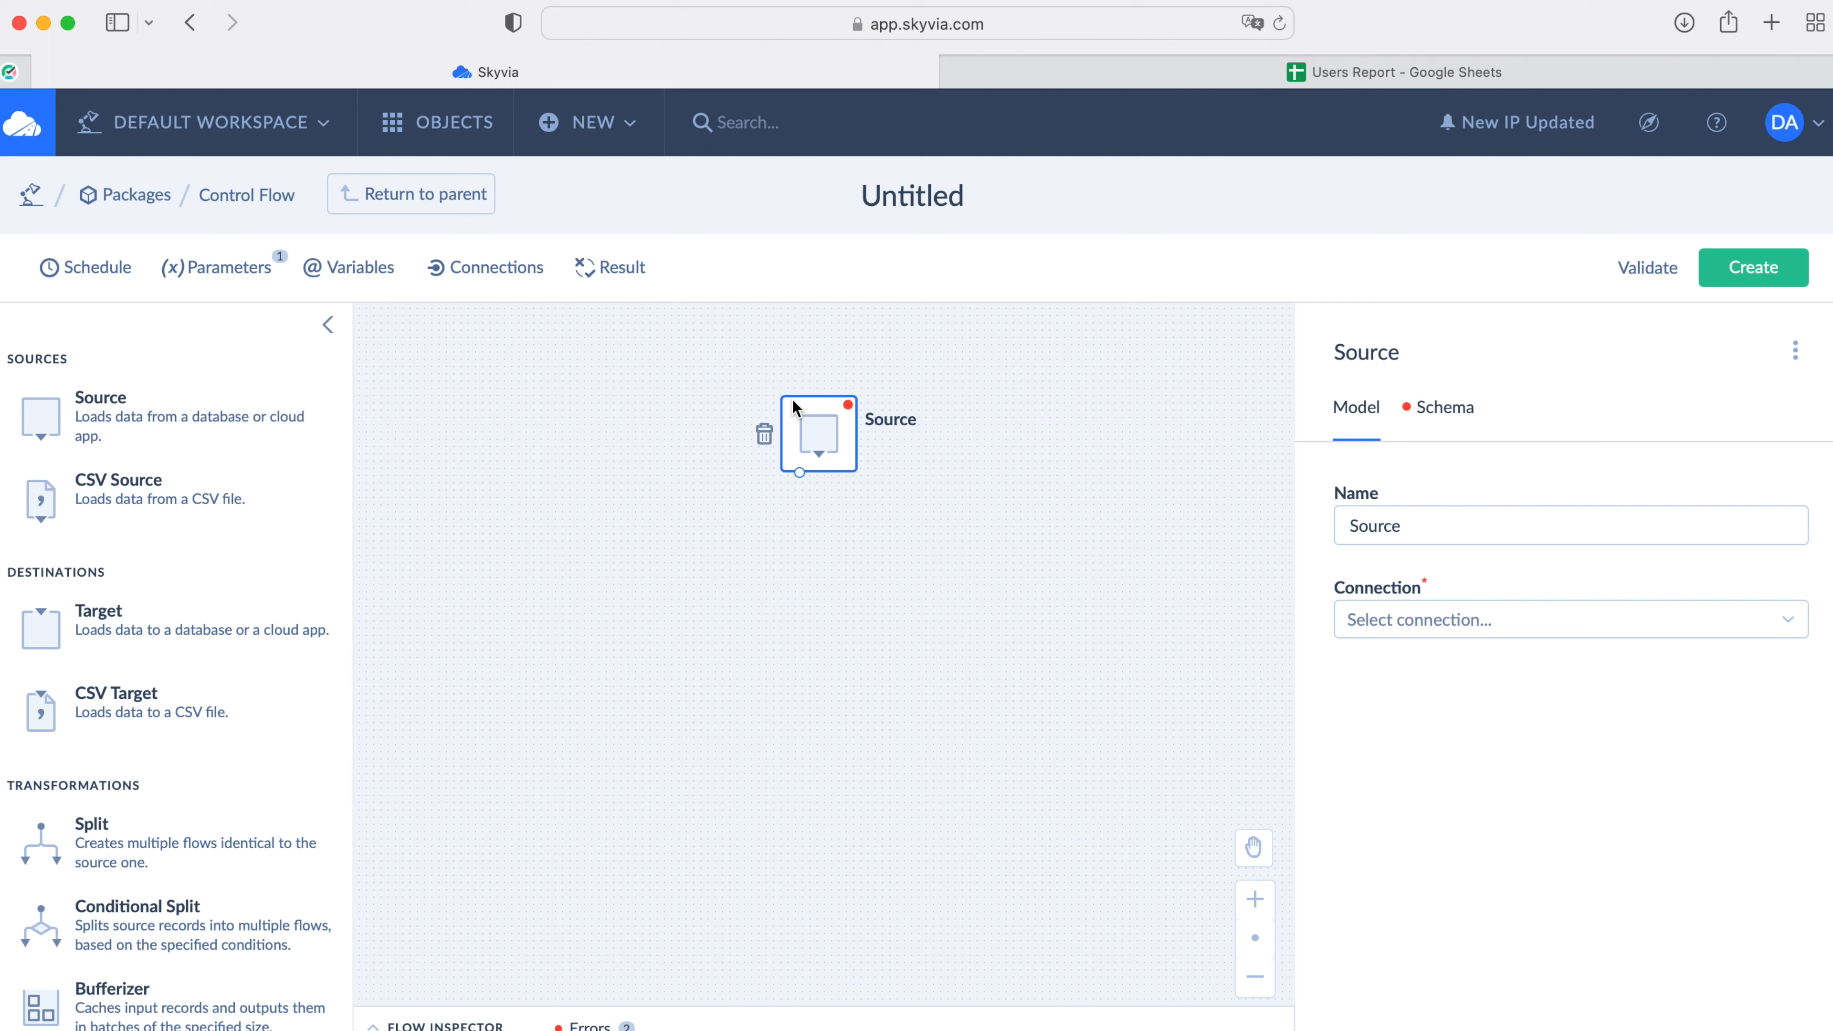
left_click(1438, 619)
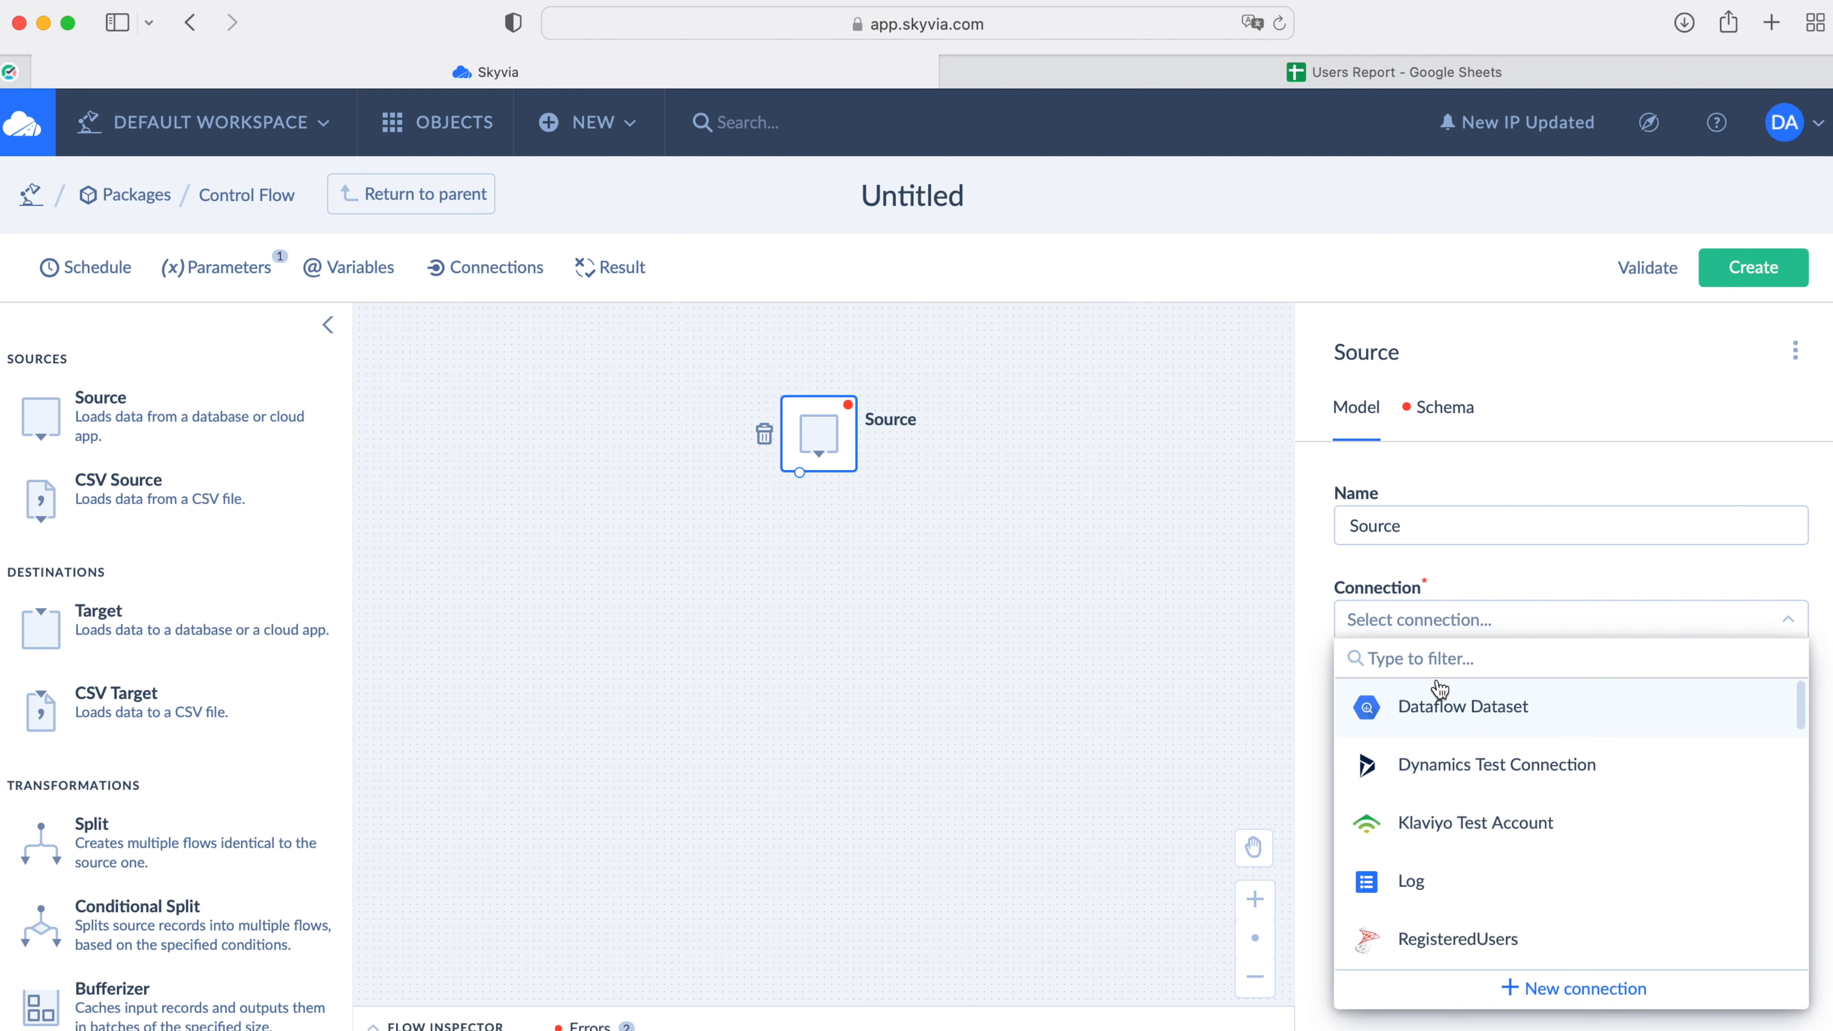
left_click(1439, 711)
Step: Set the Source to Execute Command, counting RegisteredUsers as Total by CreatedDate's Year and Month ('%B'), ordered by Year, PARSE_DATE('%B',Month)
left_click(1427, 748)
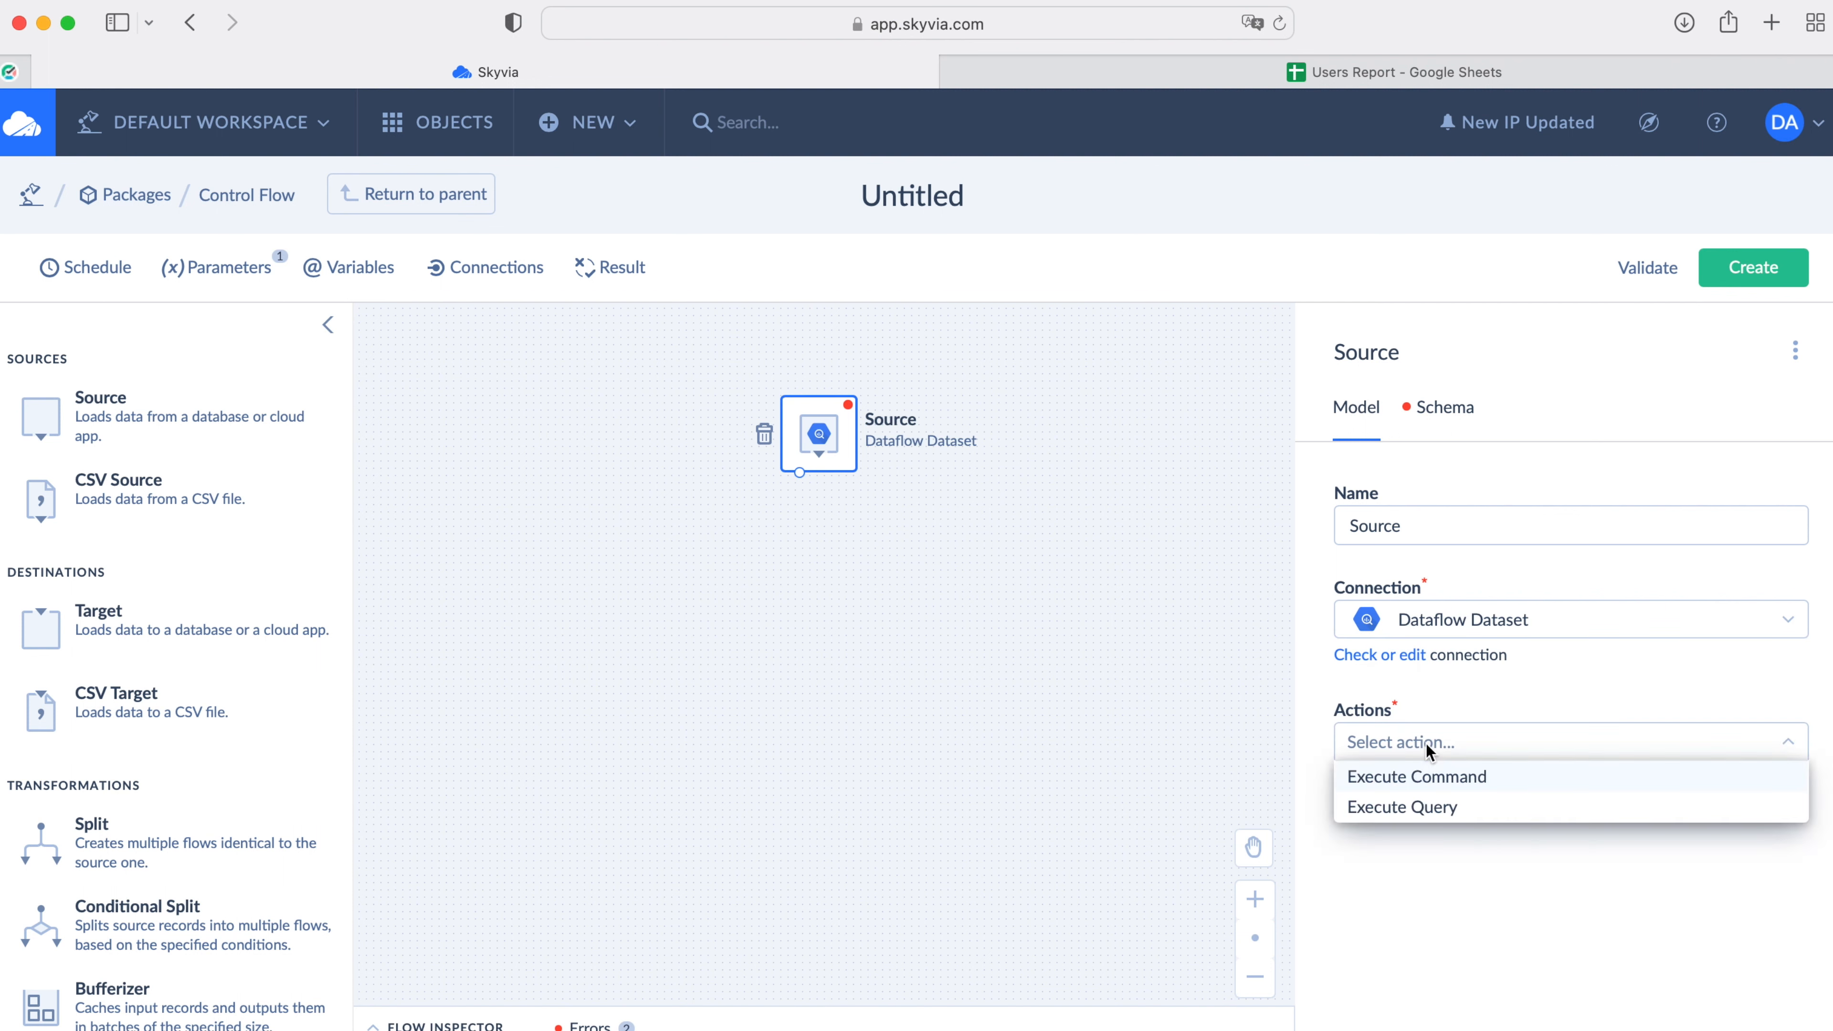
left_click(1427, 777)
left_click(1387, 827)
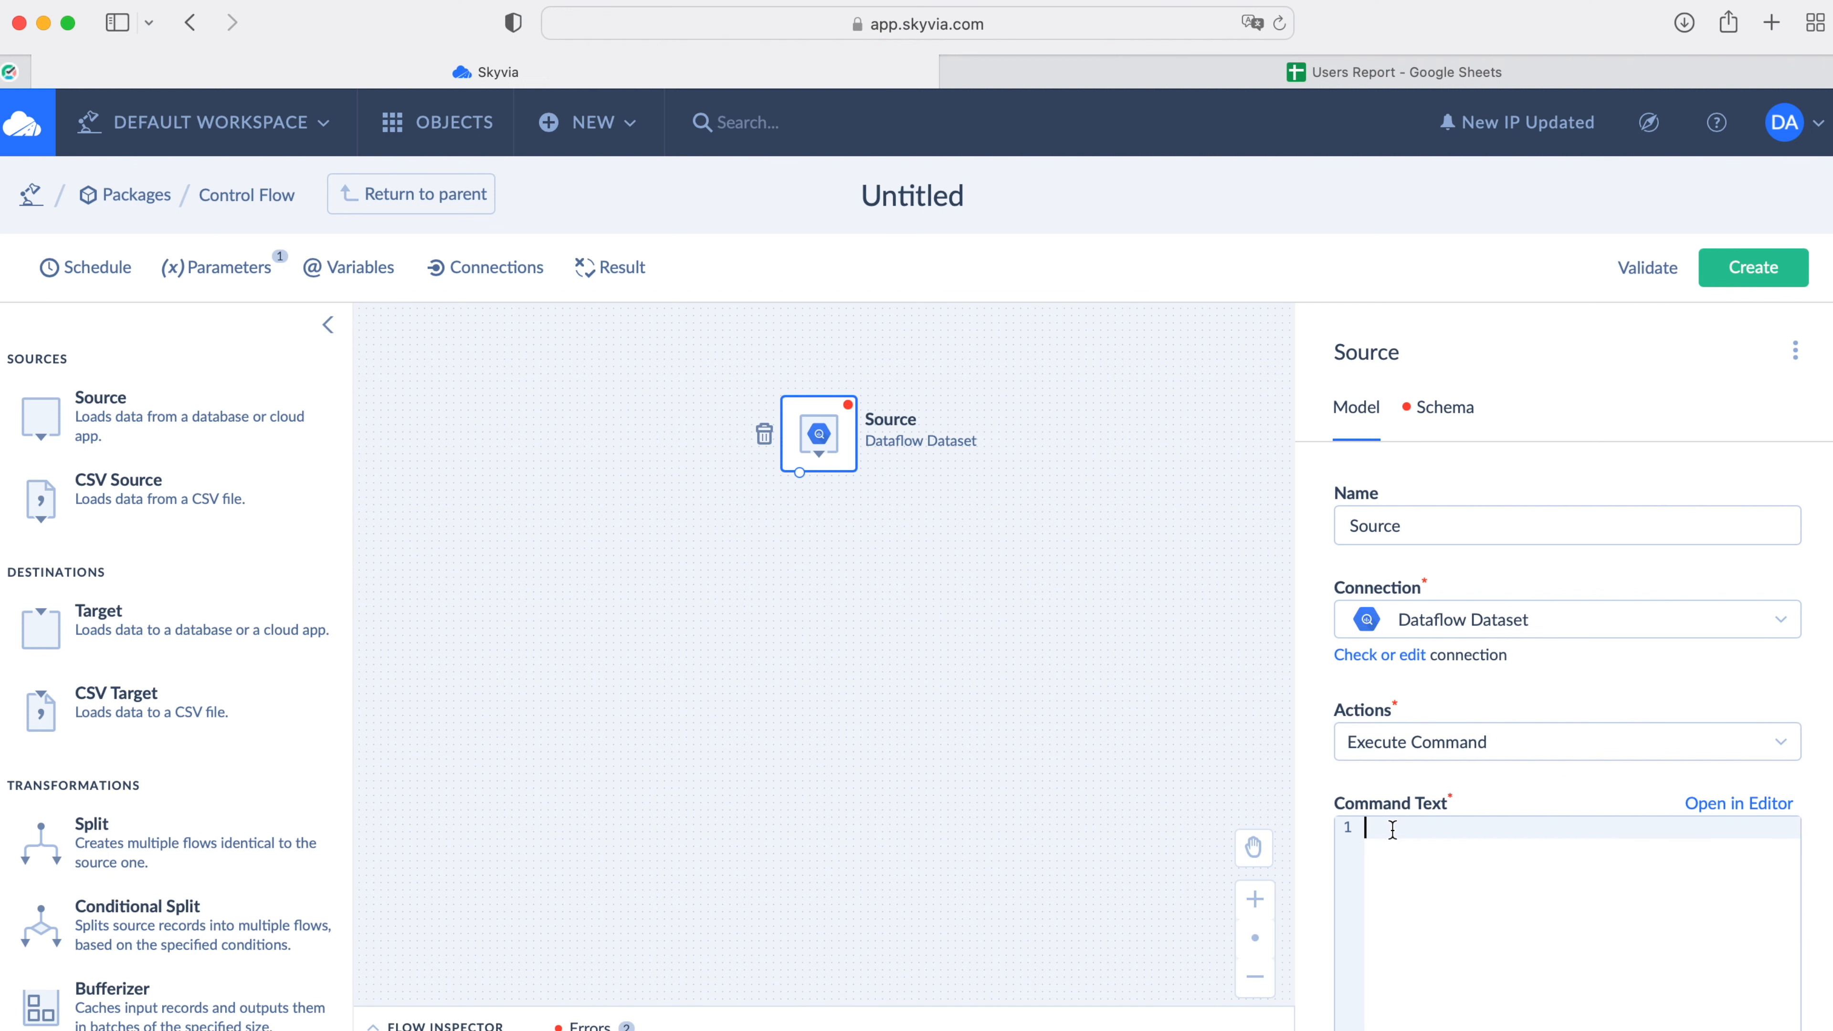
type("Select EXTRACT(YEAR FROM CreatedDate) Year, FORMAT_DATE('%B',CreatedDate) Month, count(1) as Total from RegisteredUsers group by Year, Month order by Year, PARSE_DATE('%B',Month)")
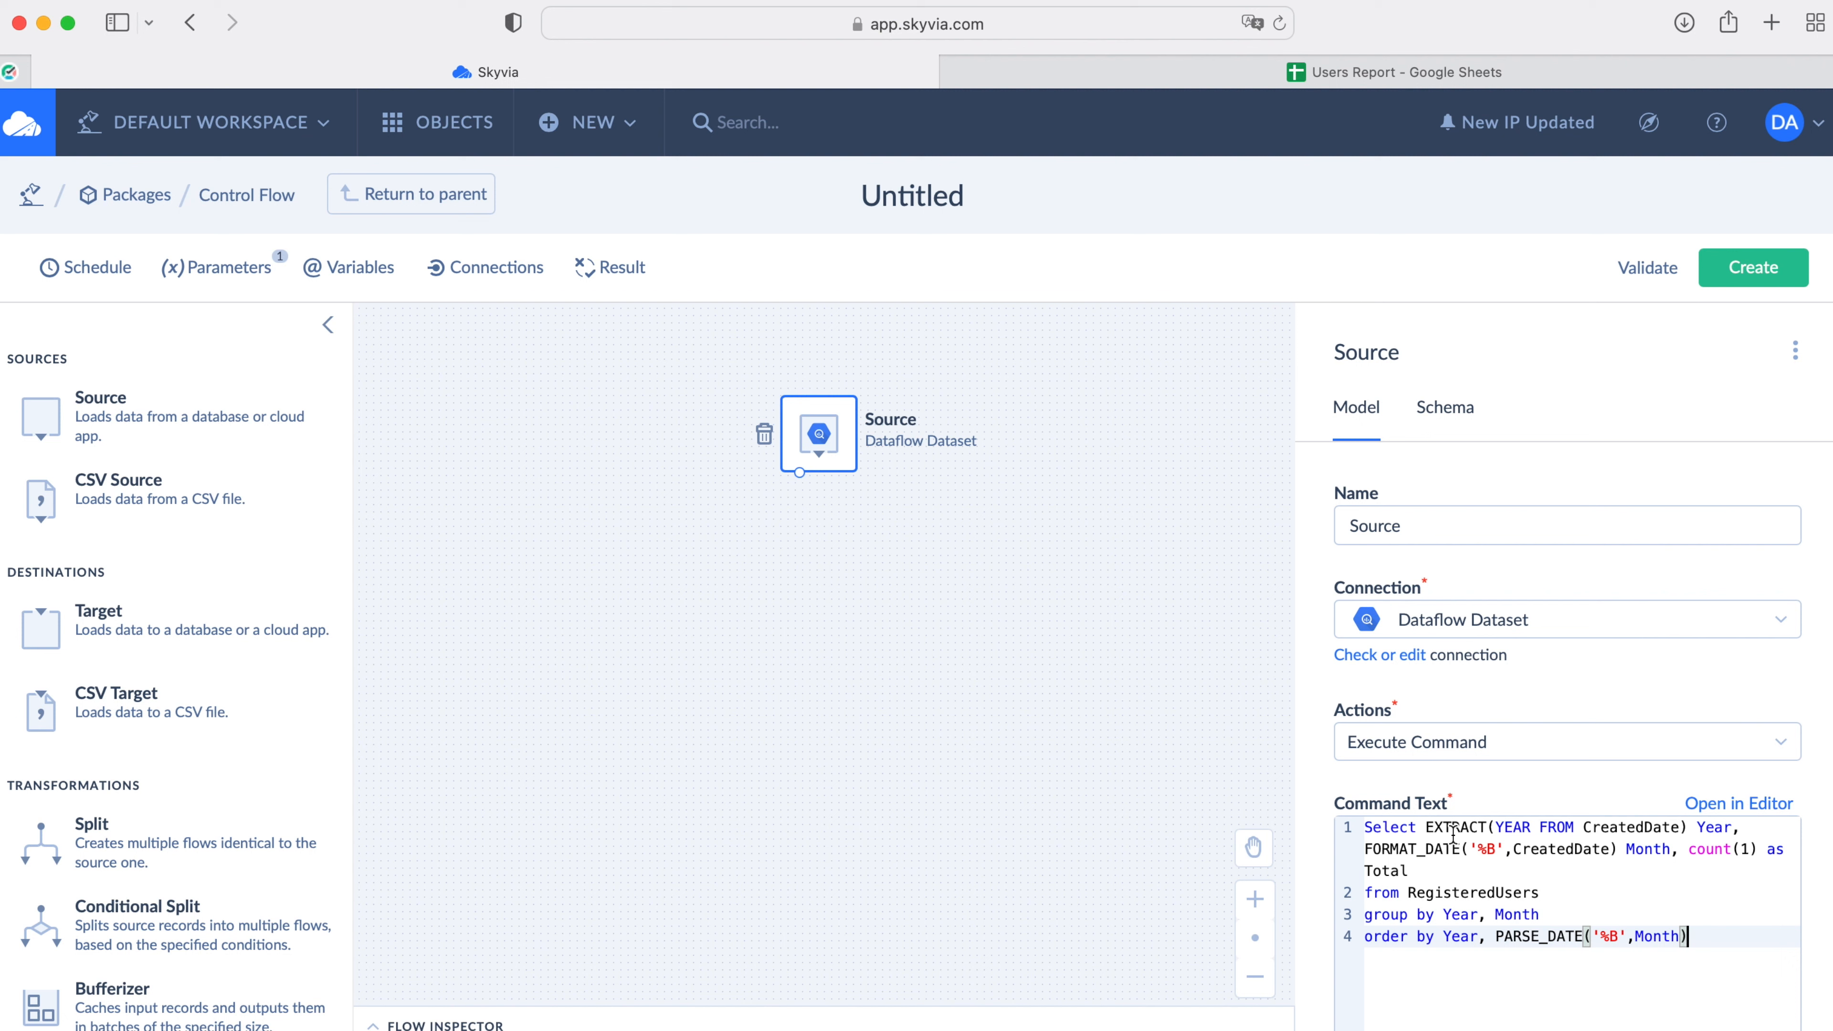
Step: Add a Lookup transformation below the Source and connect the Source's output to it
scroll(236, 903, "down", 5)
left_click_drag(235, 903, 792, 557)
left_click_drag(799, 476, 801, 551)
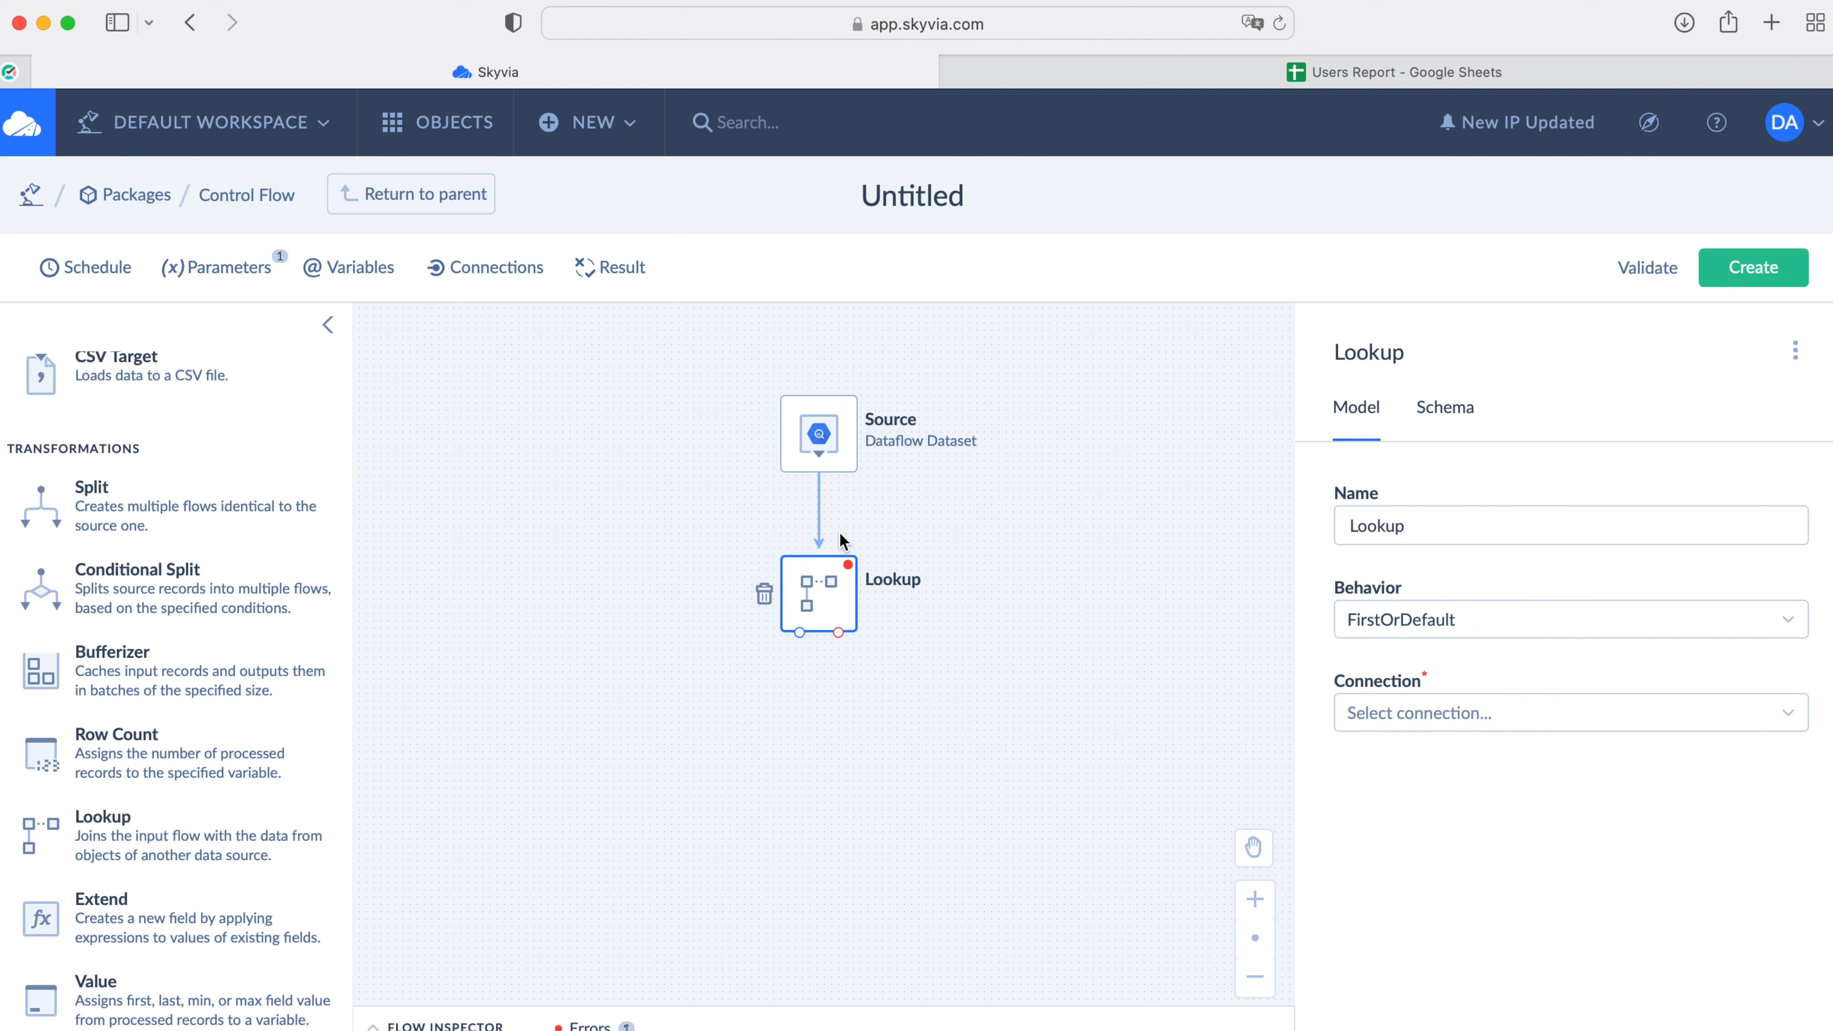
Step: Set the Lookup to use the Users Report connection with the Lookup action on table Sheet1
left_click(1540, 715)
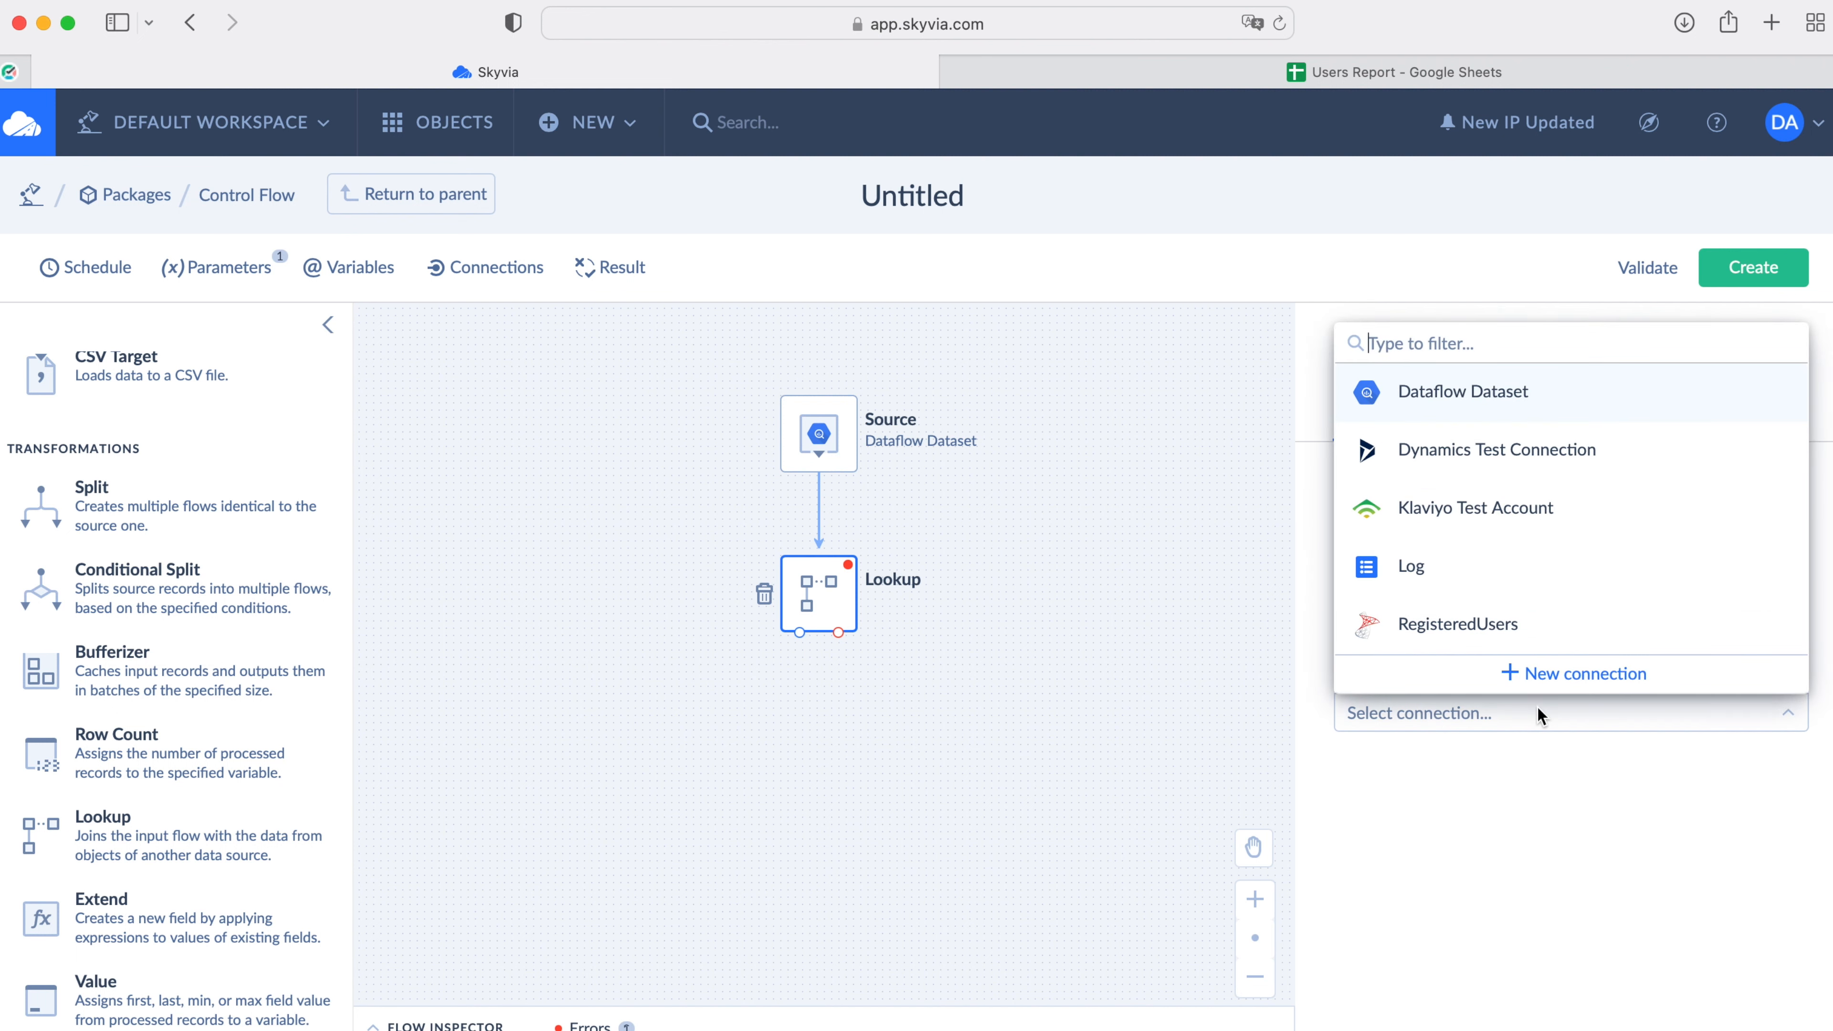
scroll(1539, 624, "down", 5)
left_click(1539, 624)
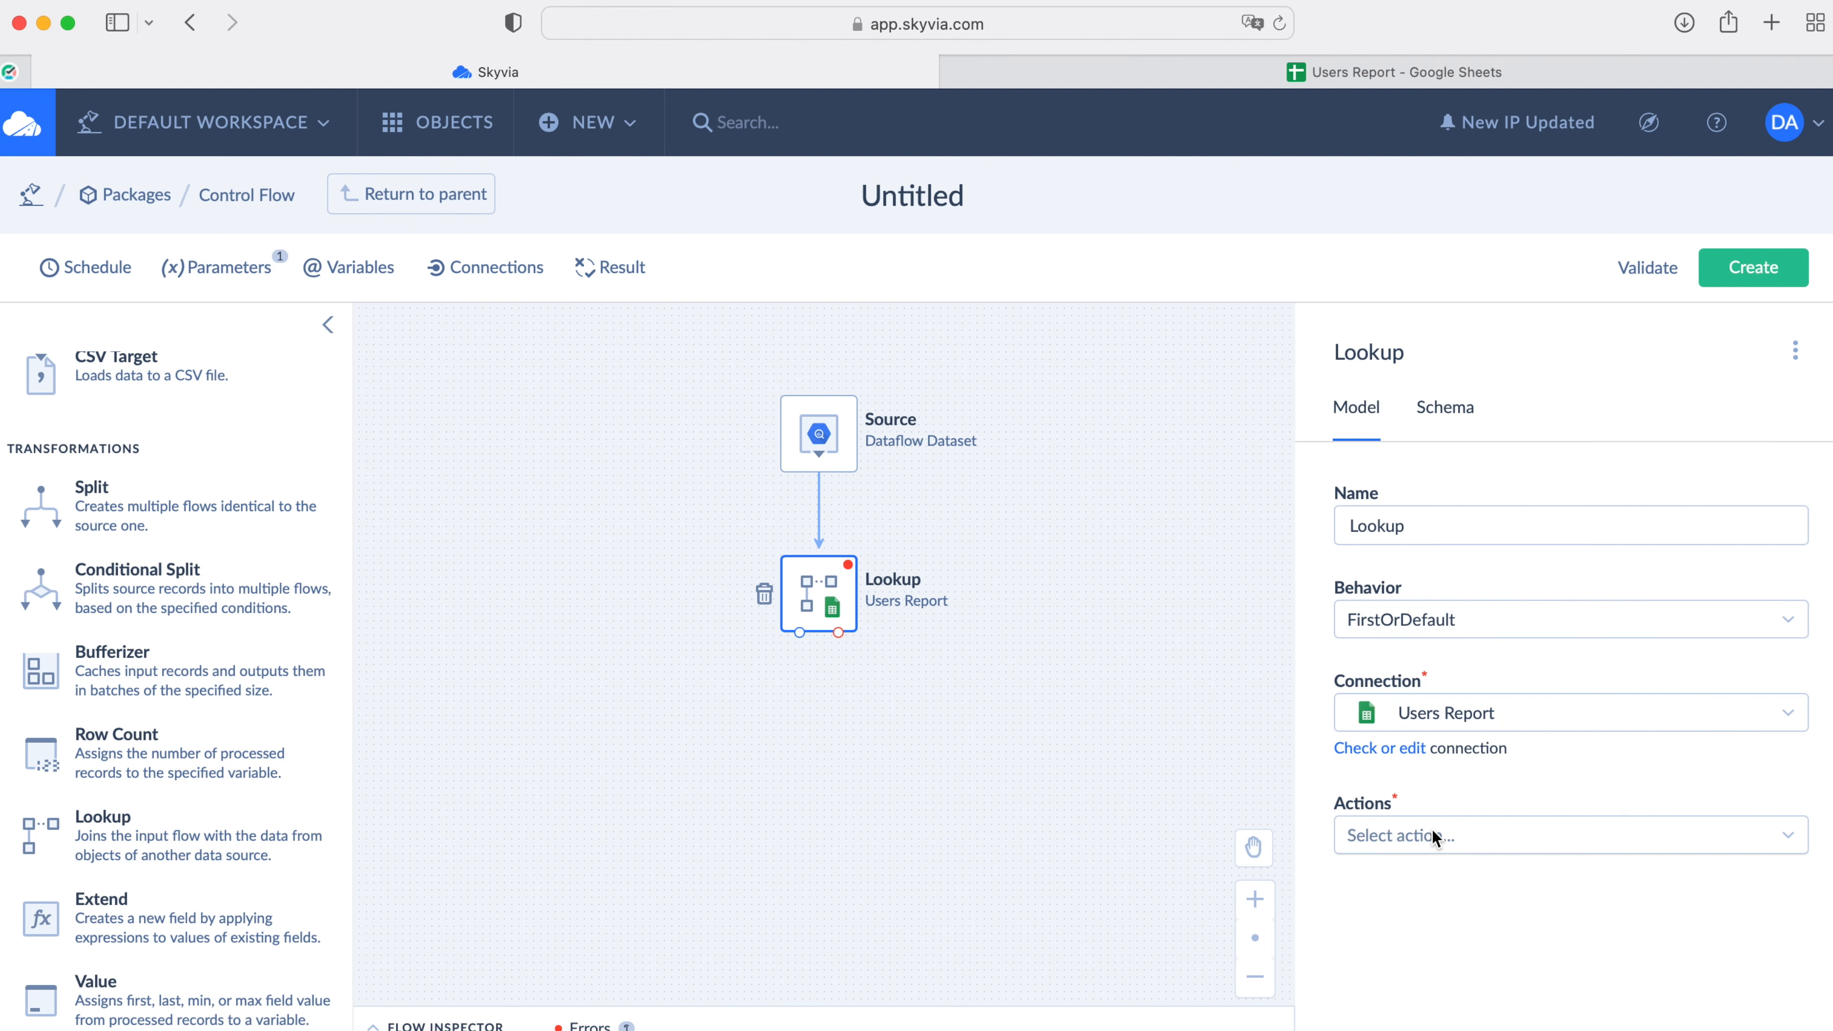
left_click(1434, 838)
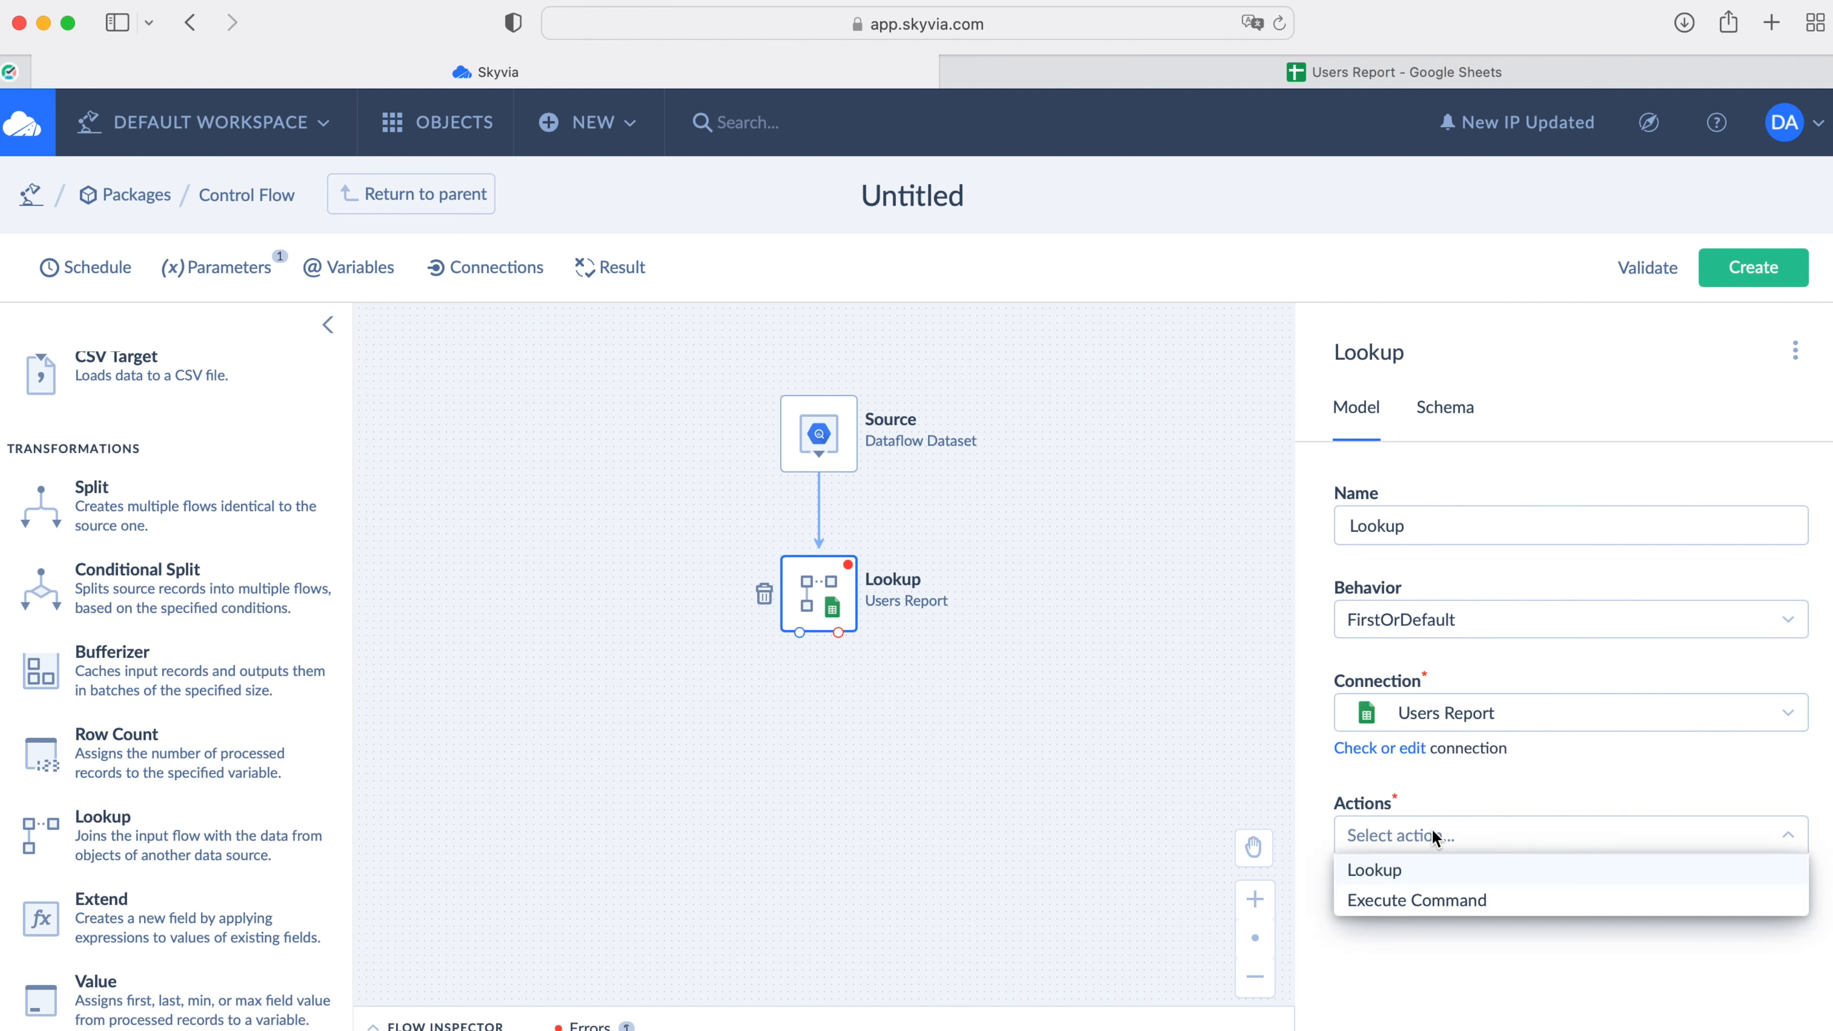
left_click(1407, 870)
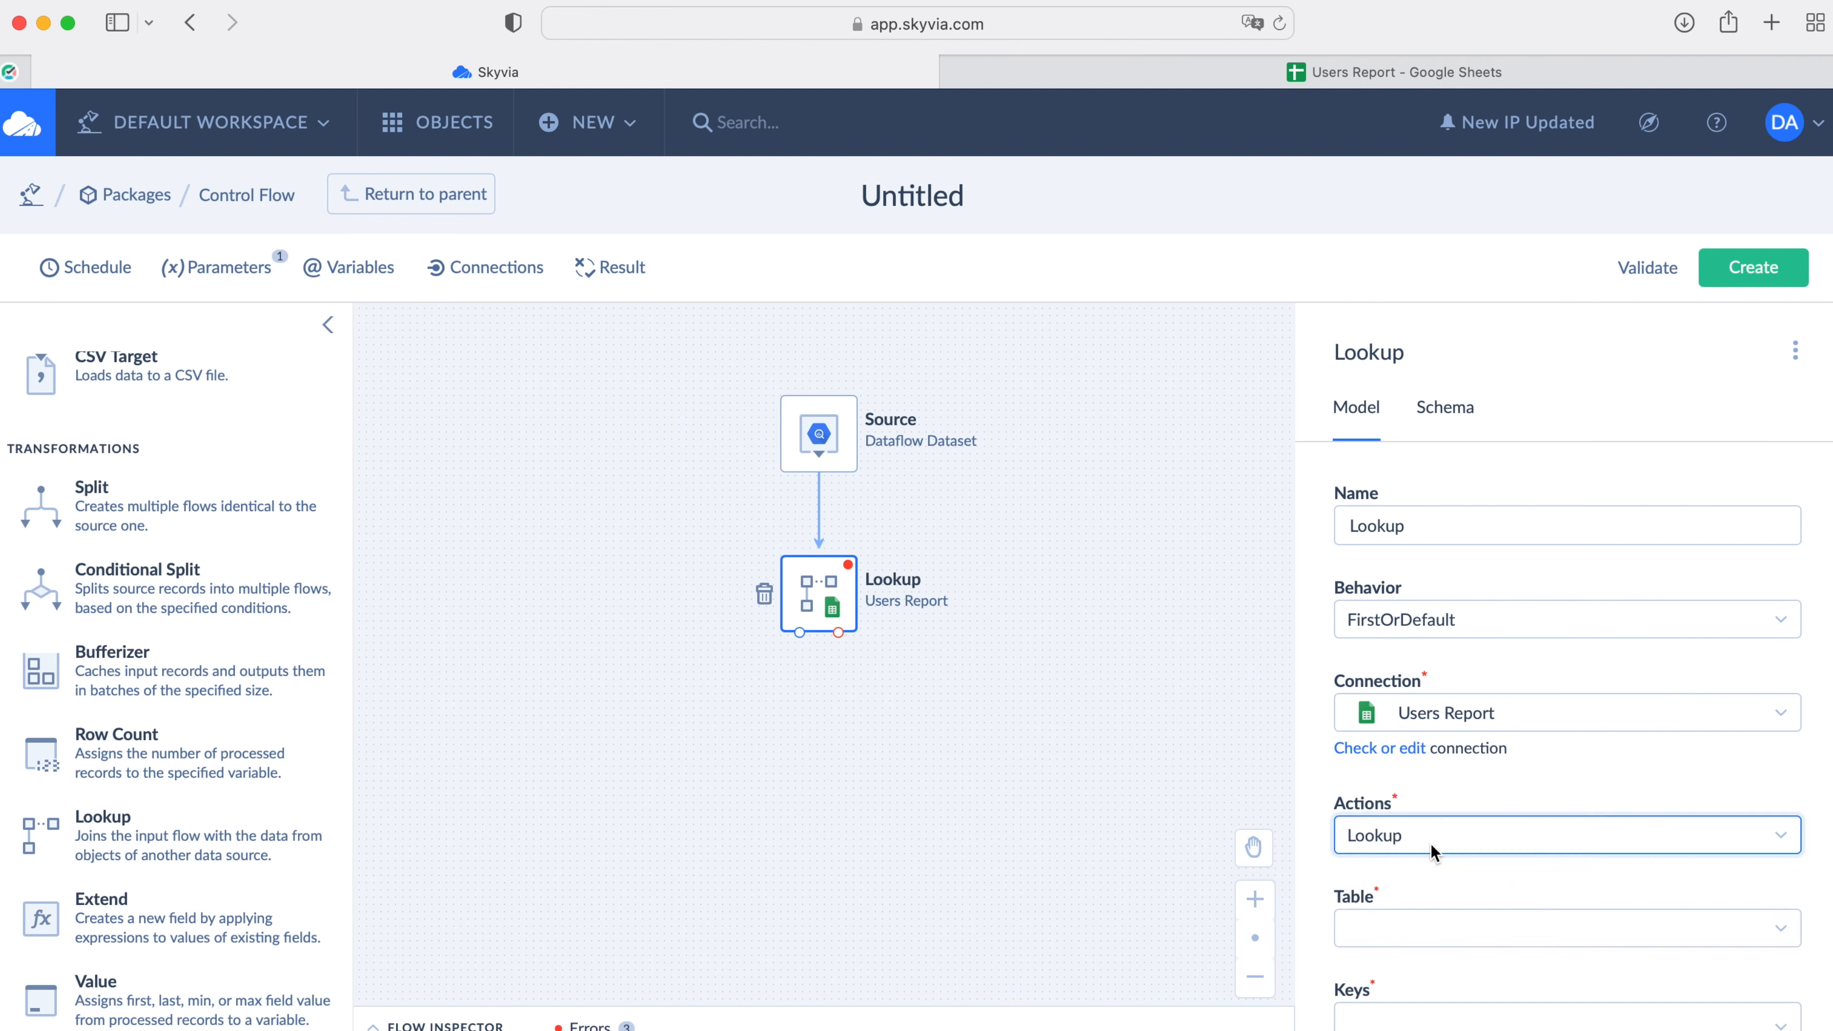
scroll(1445, 852, "down", 5)
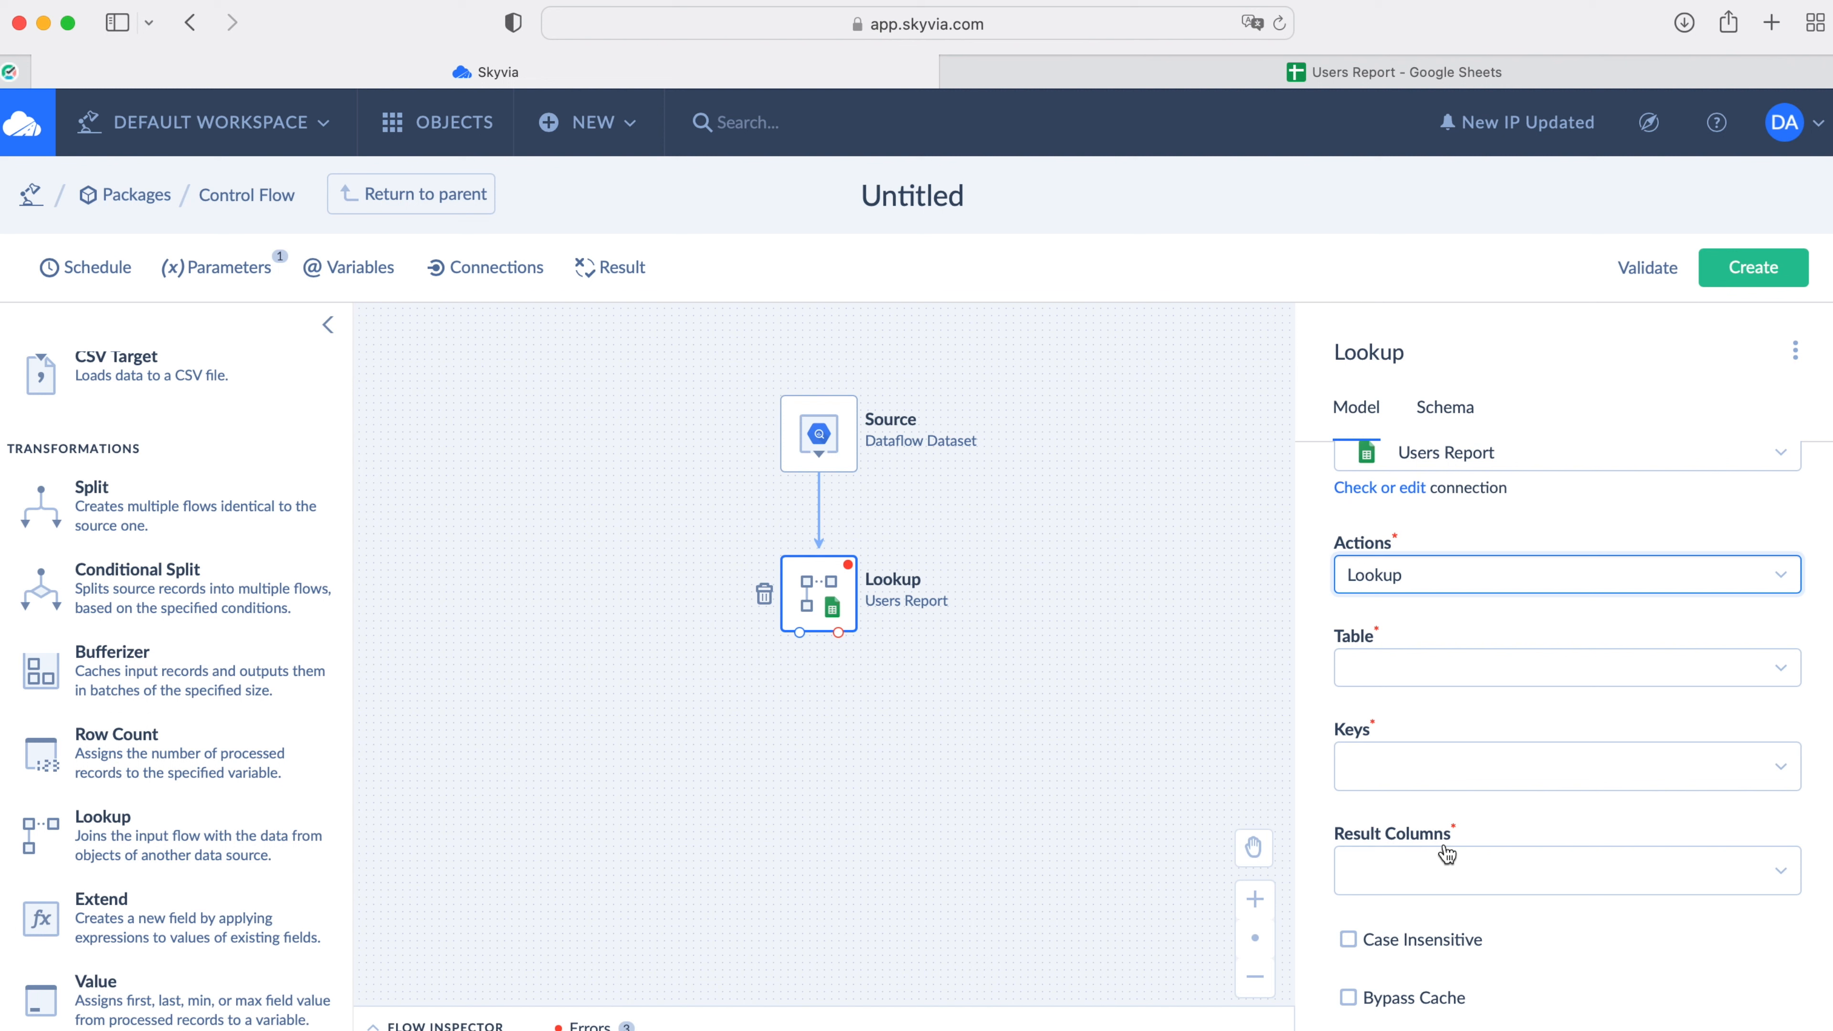
left_click(1437, 672)
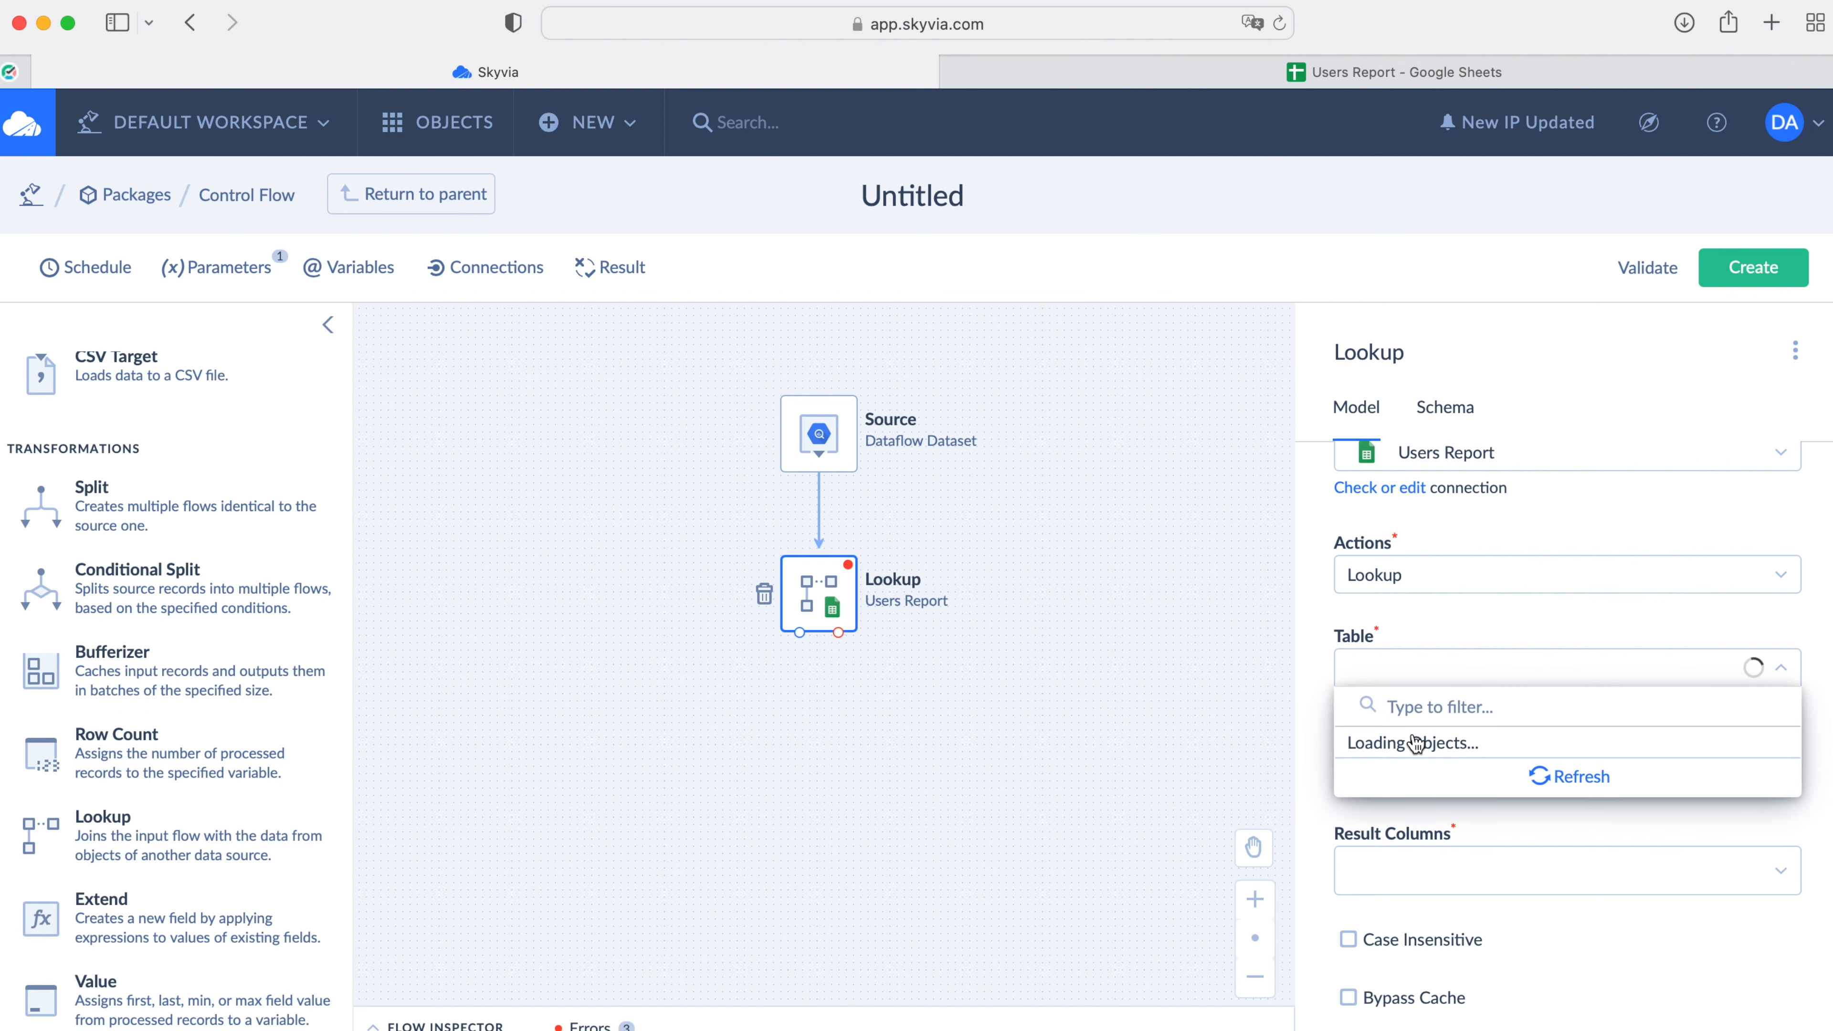
left_click(1397, 743)
Step: Choose Month and Year as the Lookup's keys and RowNo as its result column
left_click(1369, 770)
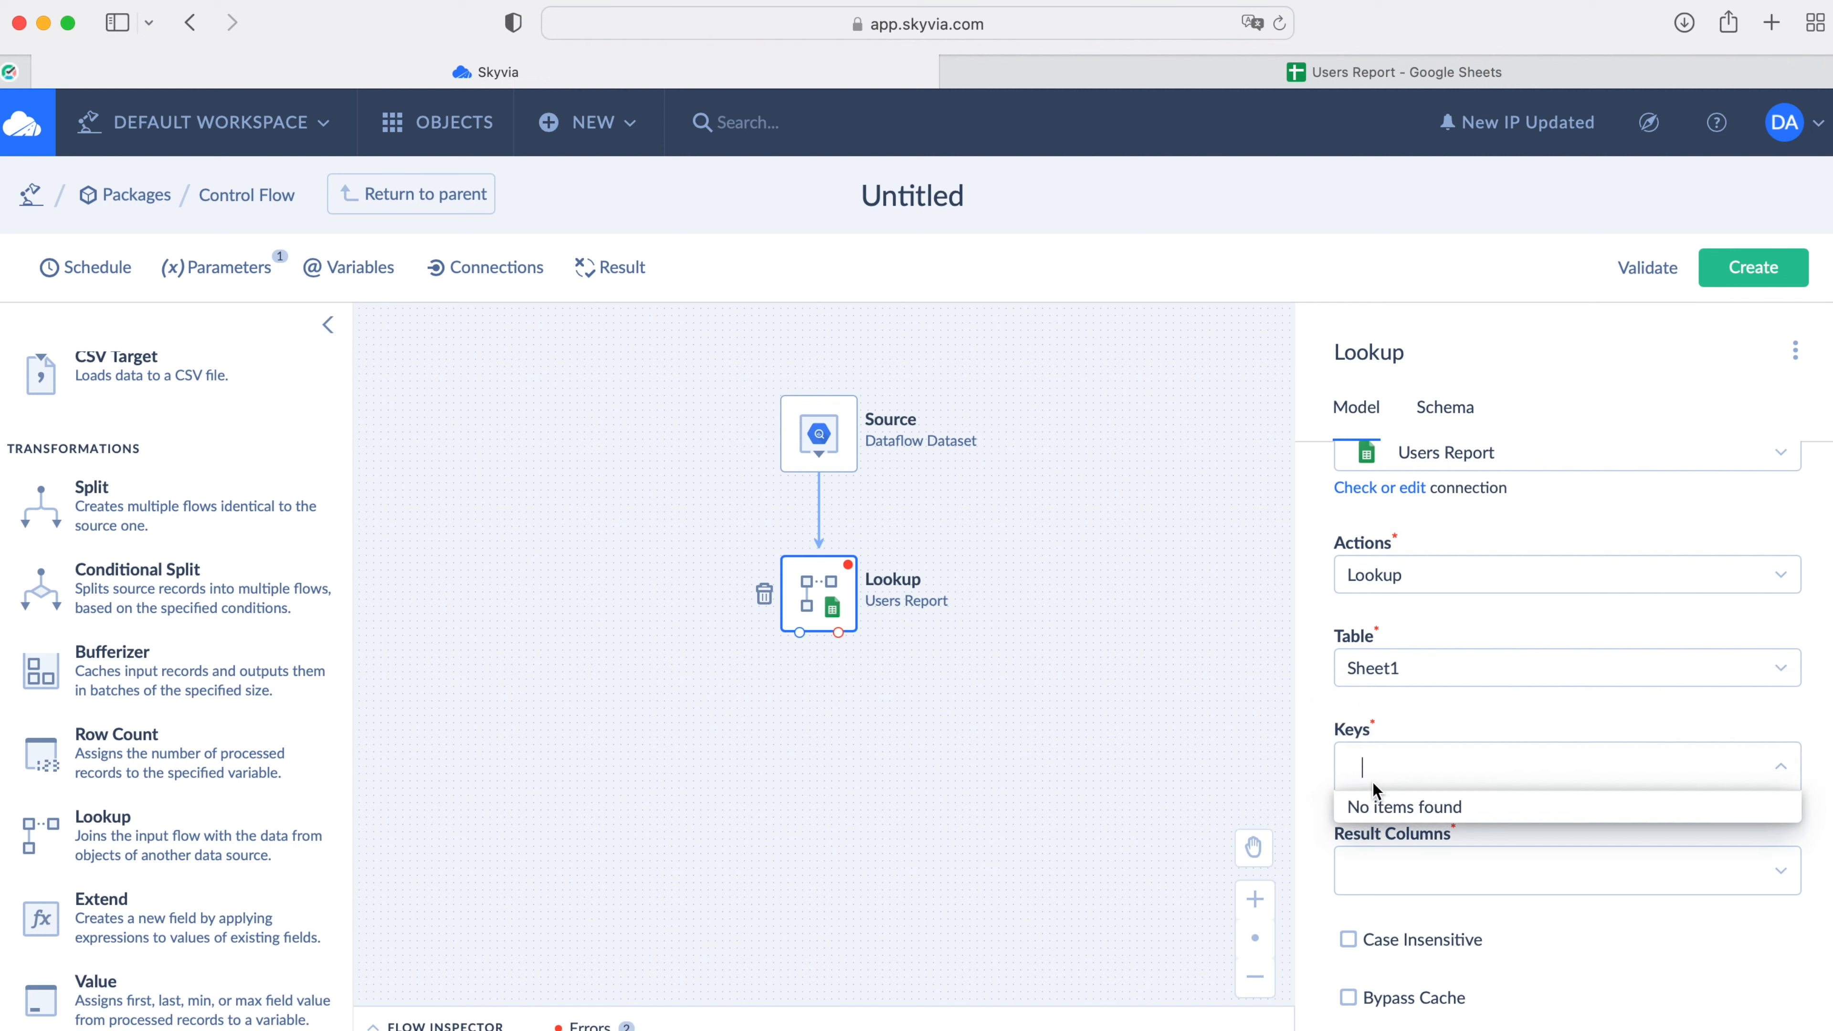
left_click(1379, 873)
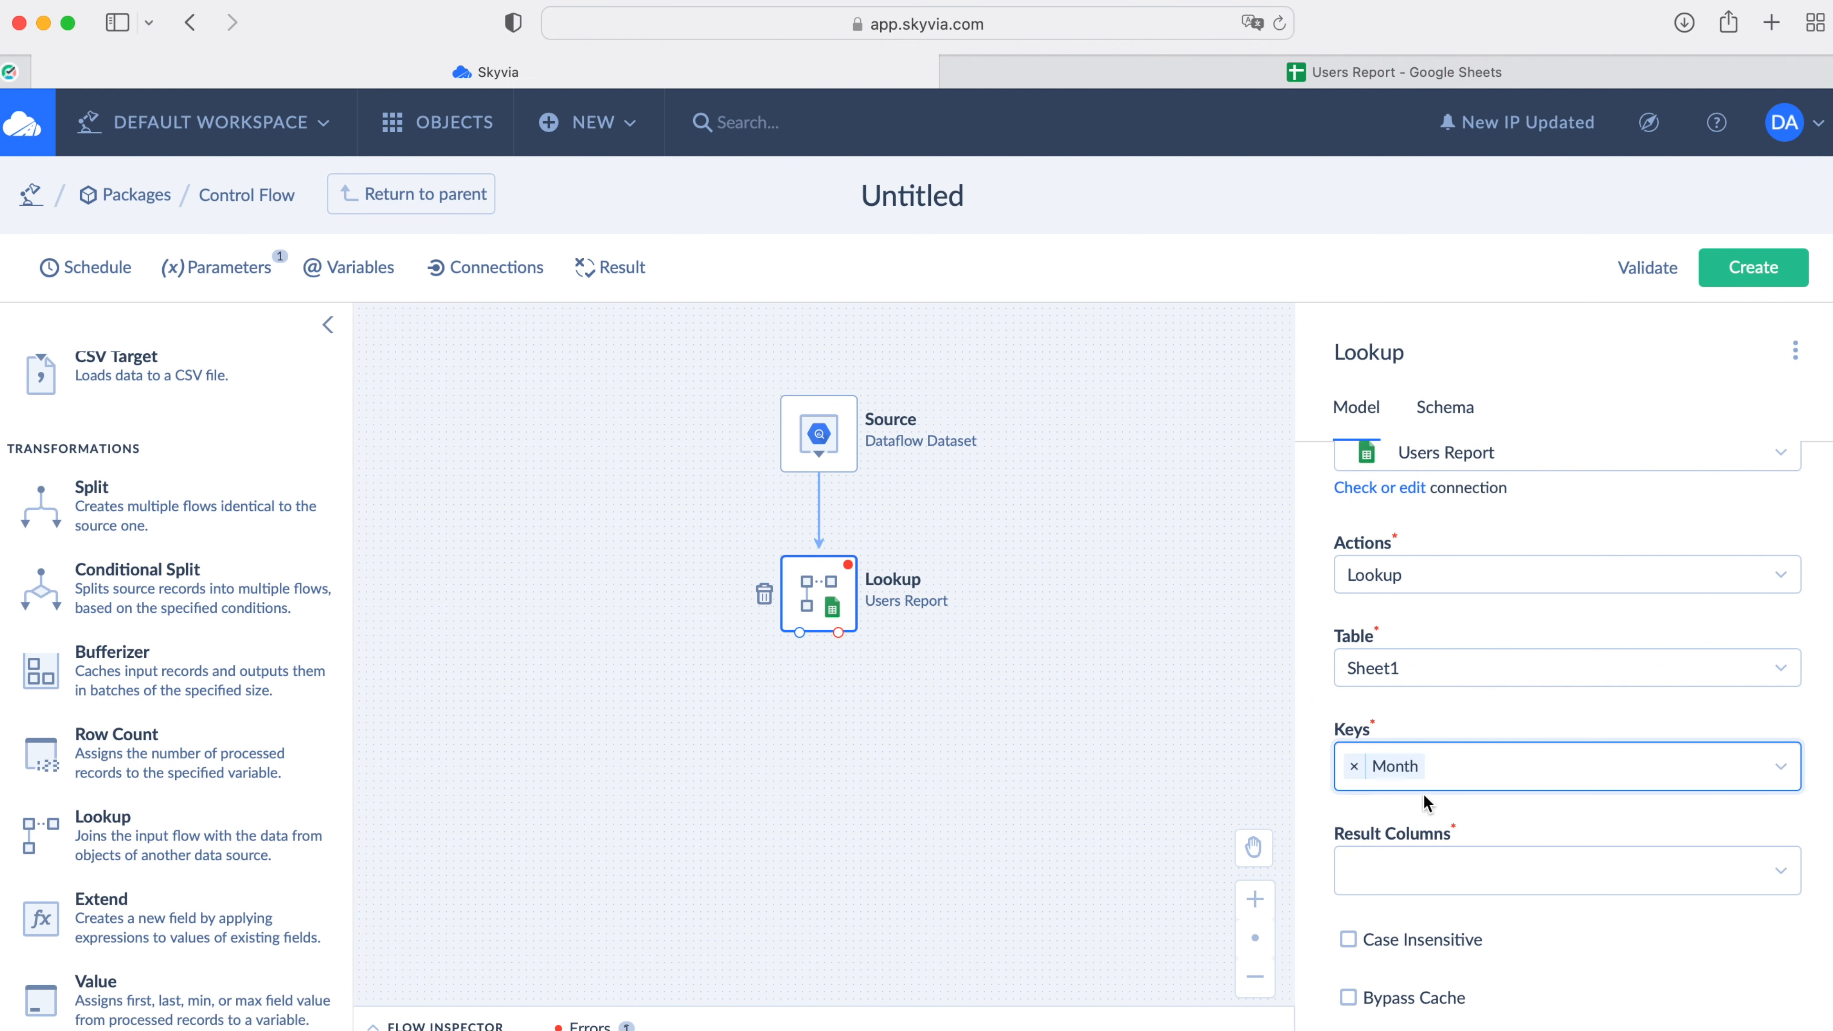
left_click(1462, 760)
left_click(1420, 843)
scroll(1309, 822, "down", 1)
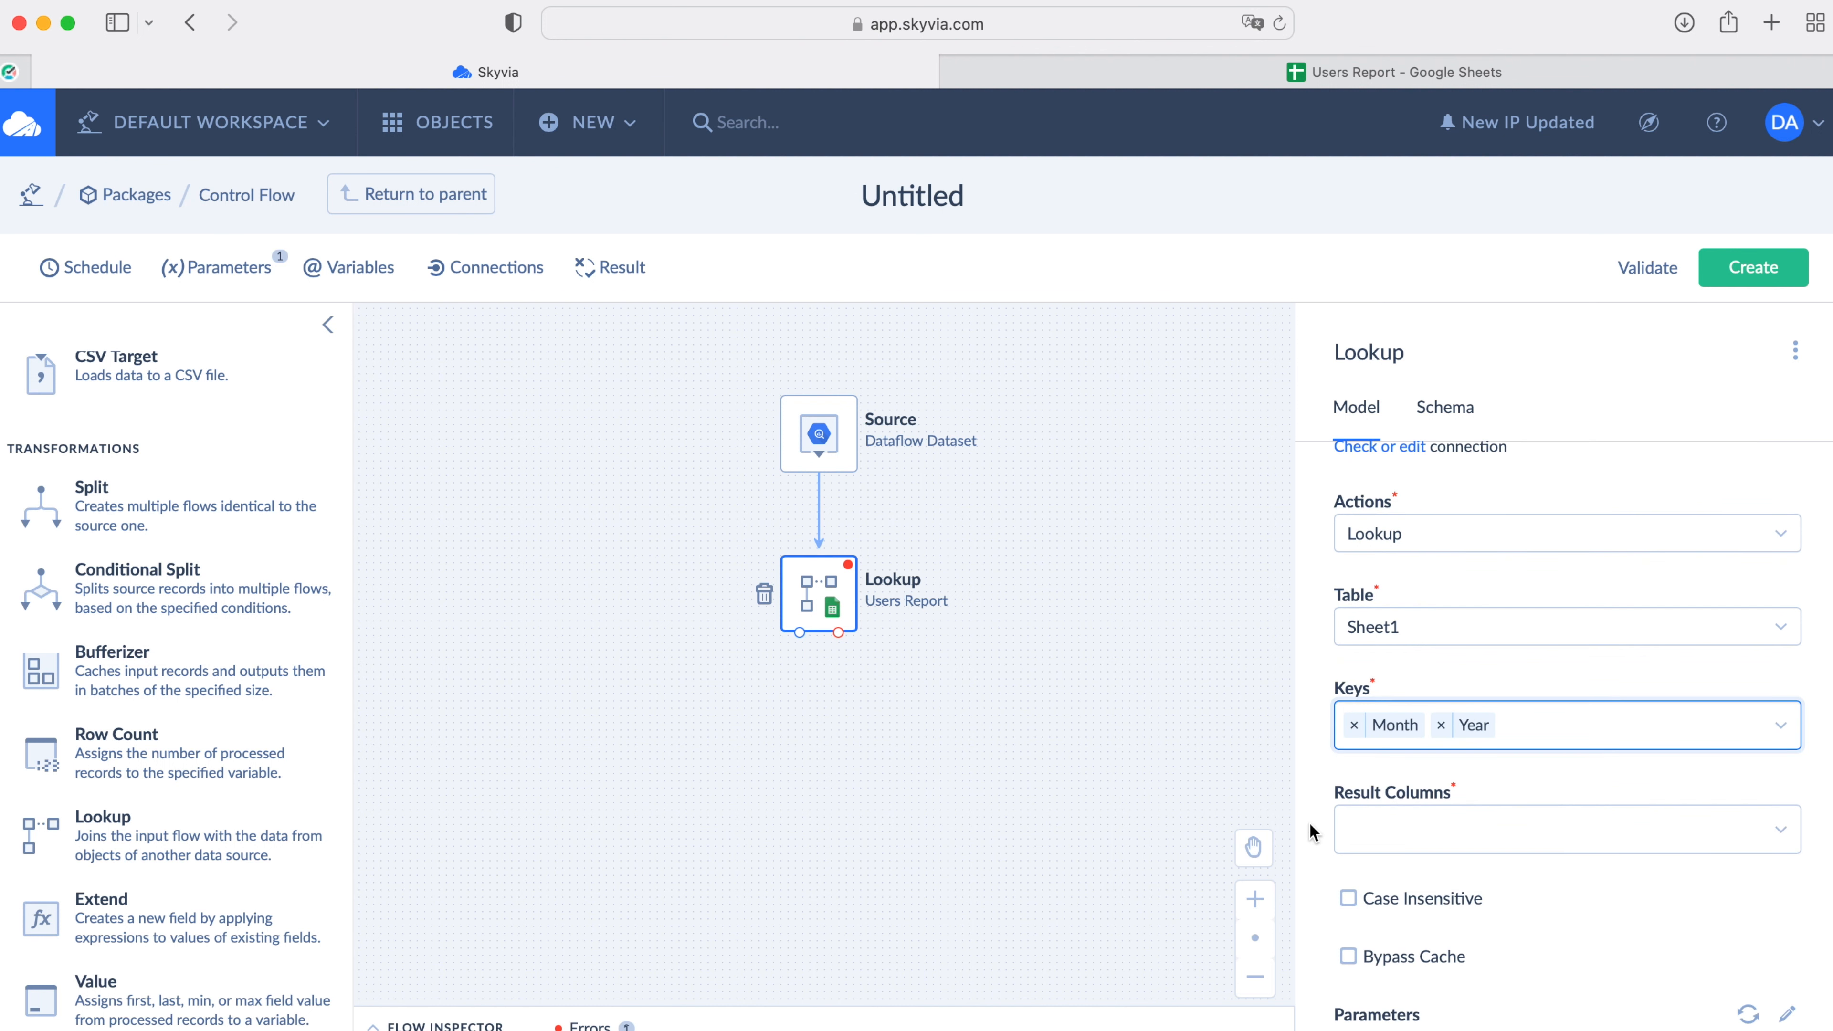
left_click(1359, 832)
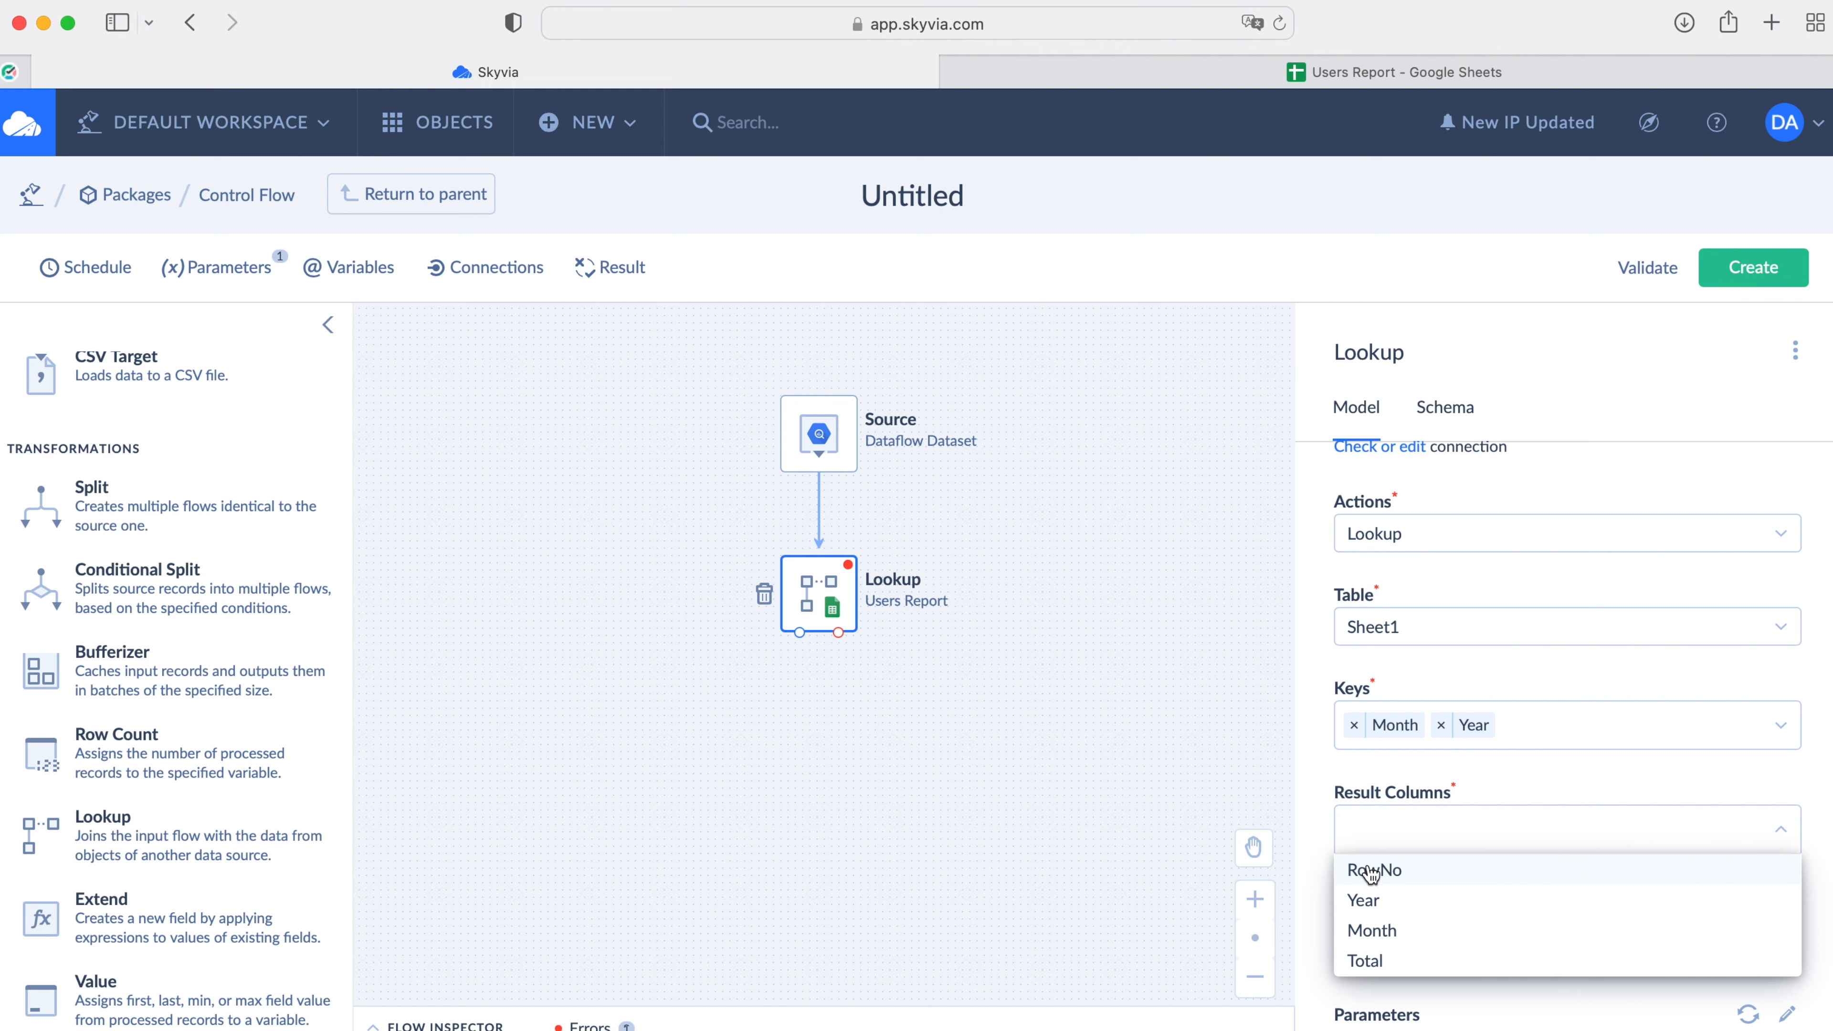
left_click(1371, 872)
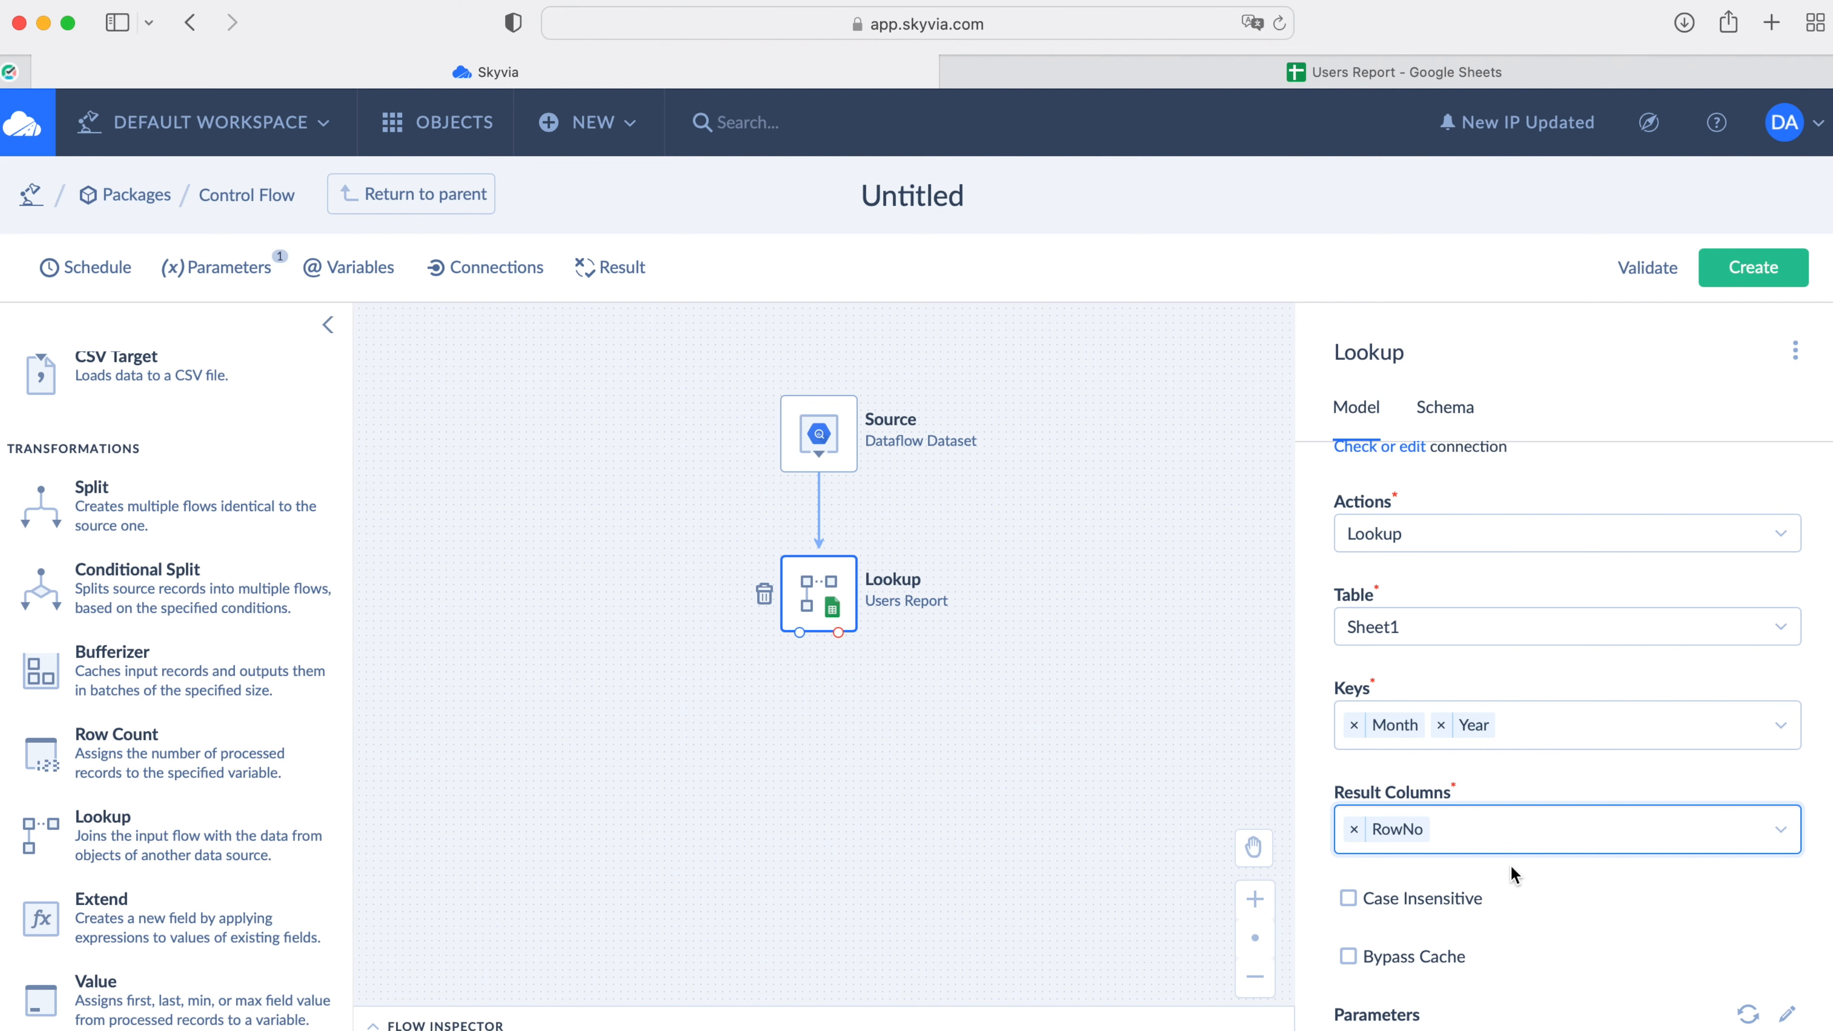
Step: Auto-map the Lookup's Month and Year parameters to the matching input columns and apply the mapping
scroll(1732, 954, "down", 3)
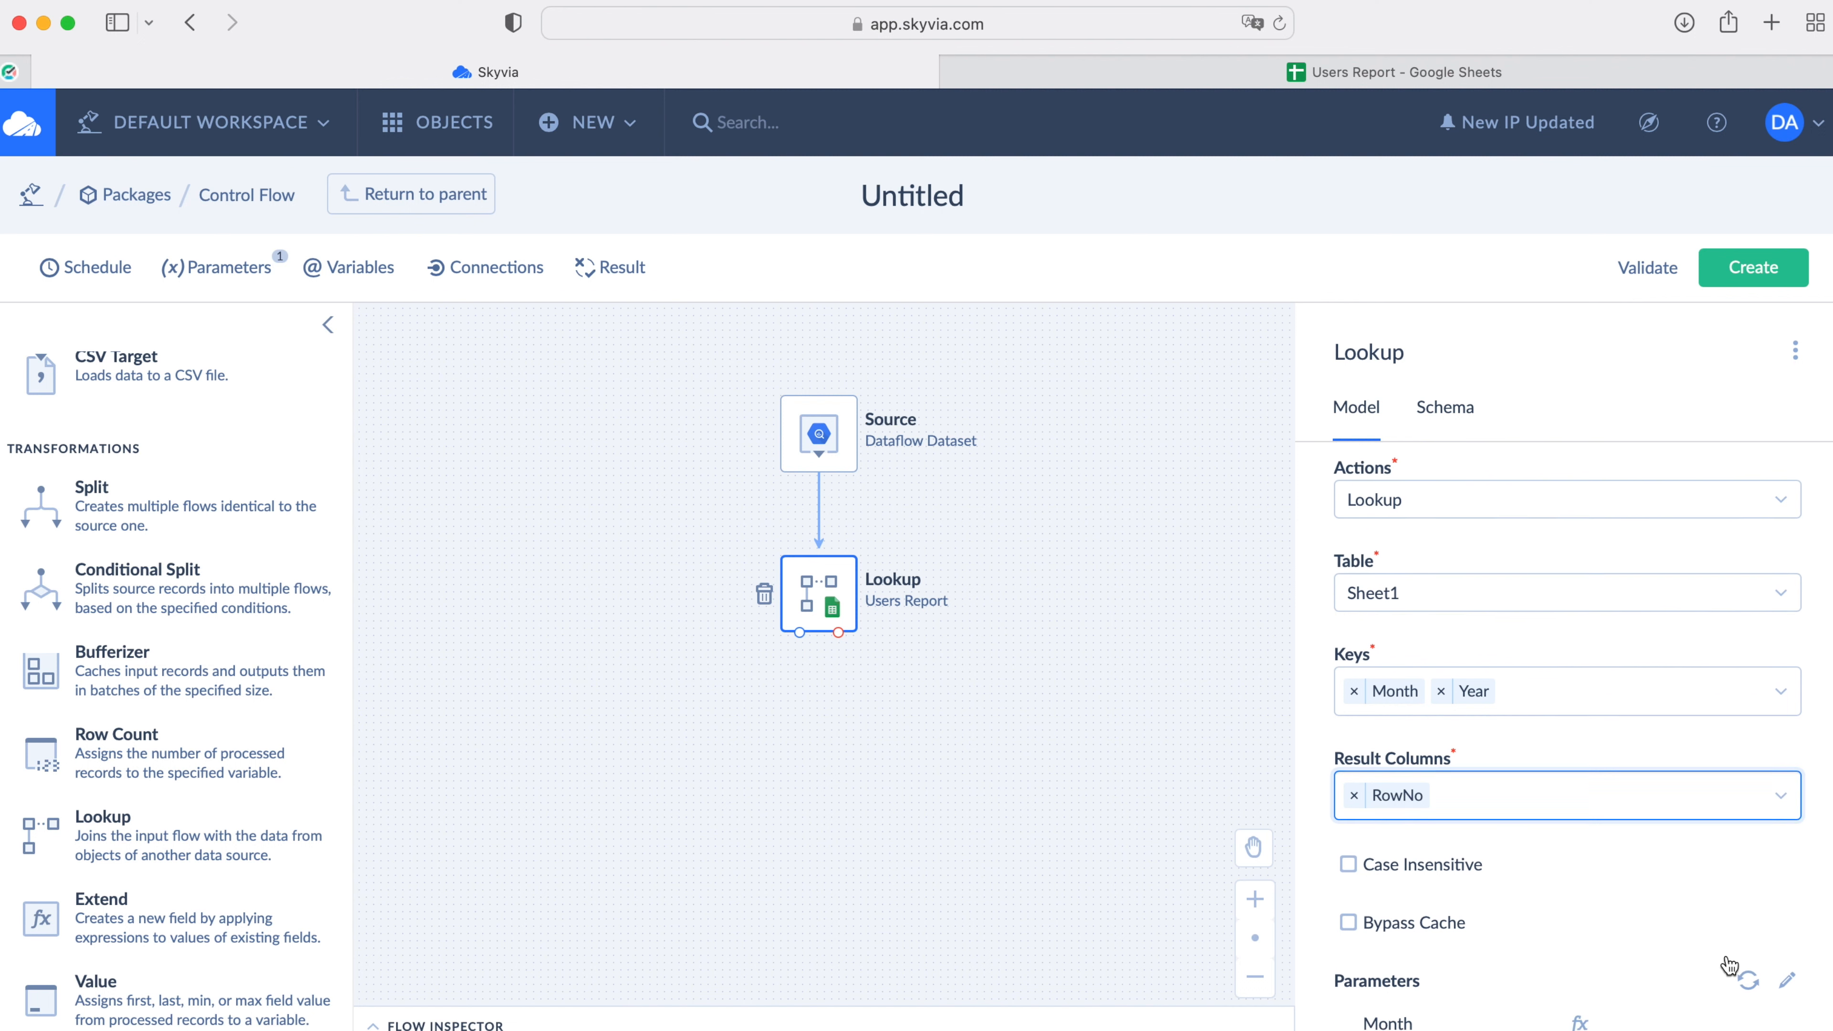
left_click(1785, 915)
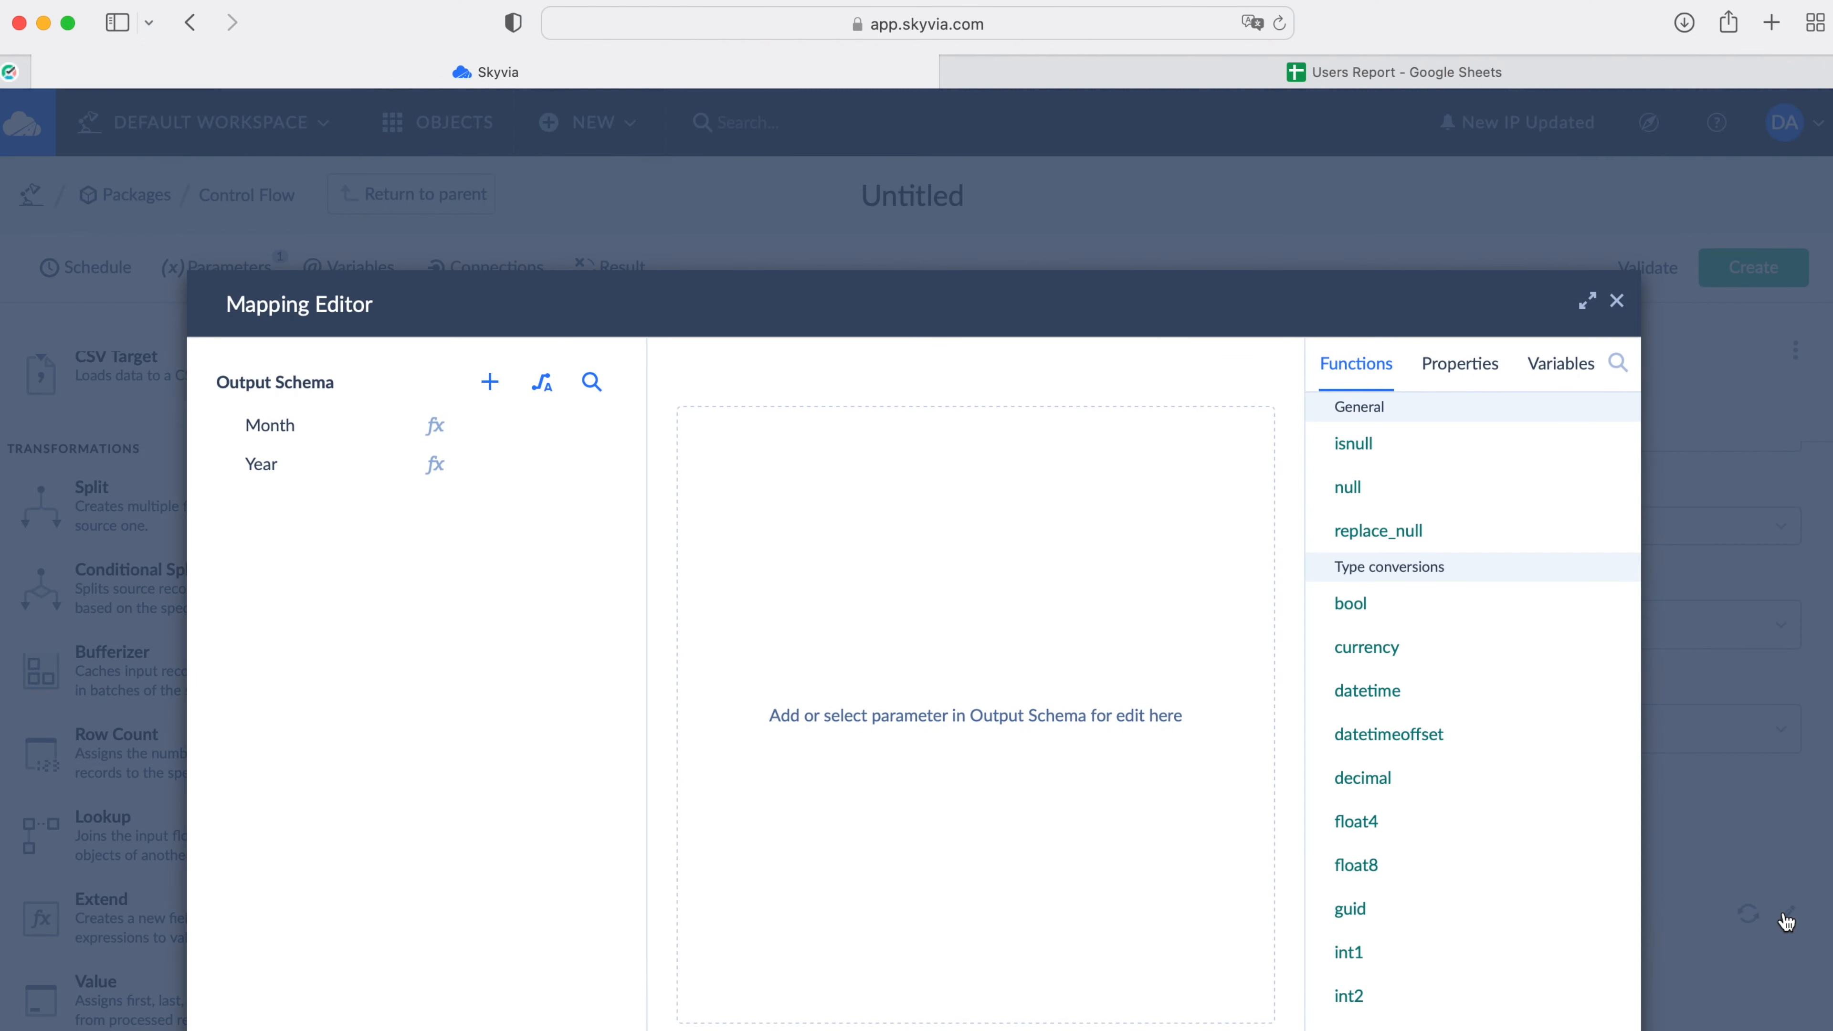
left_click(545, 396)
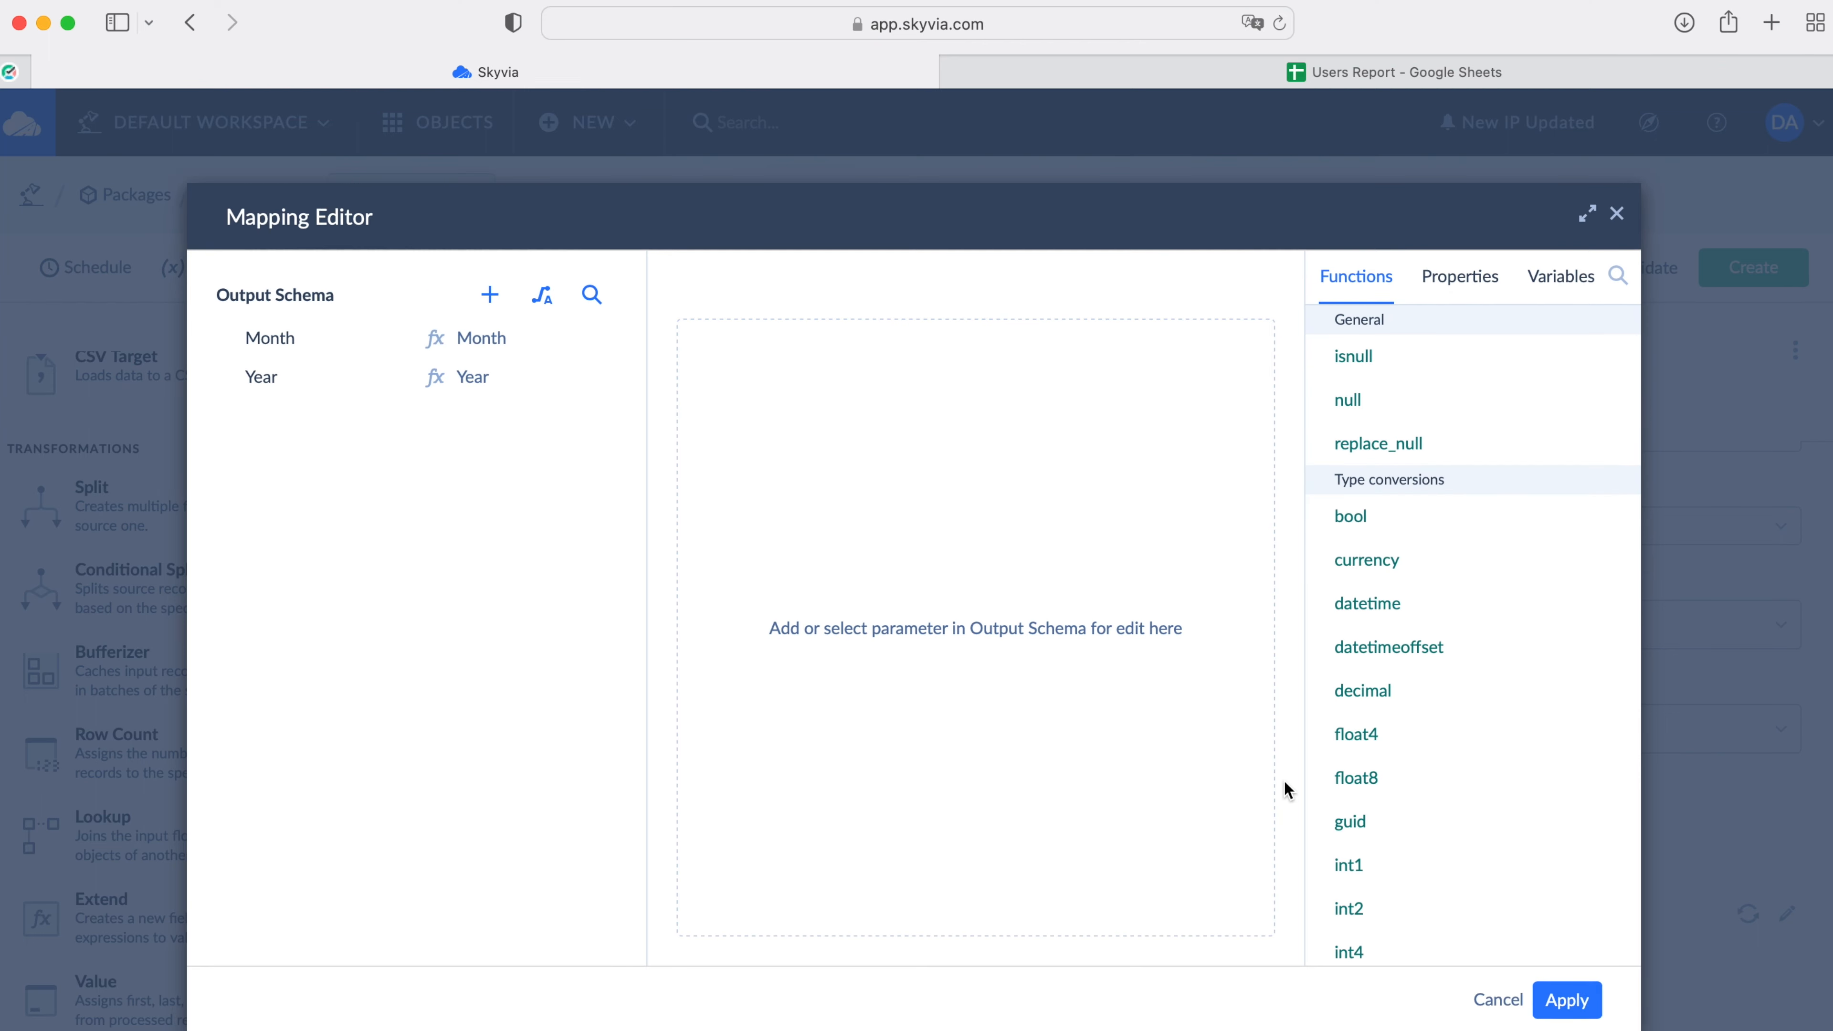
left_click(1570, 1004)
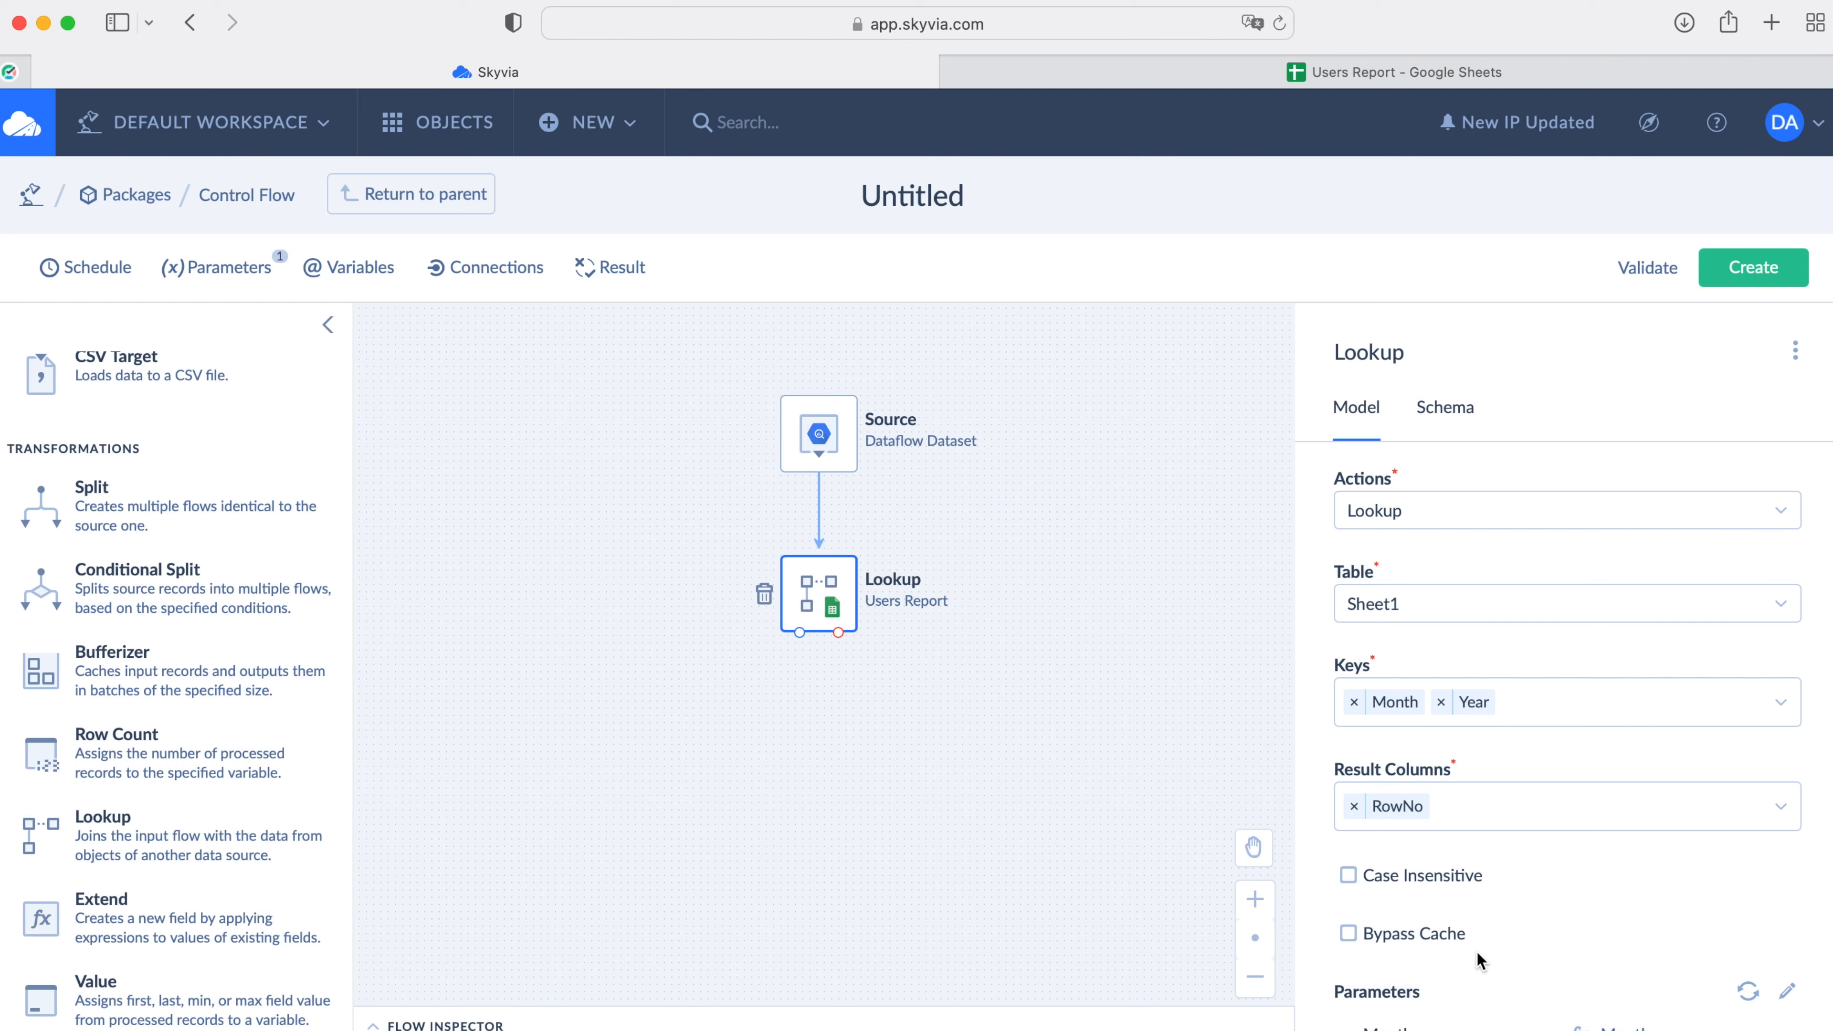
scroll(1526, 872, "down", 2)
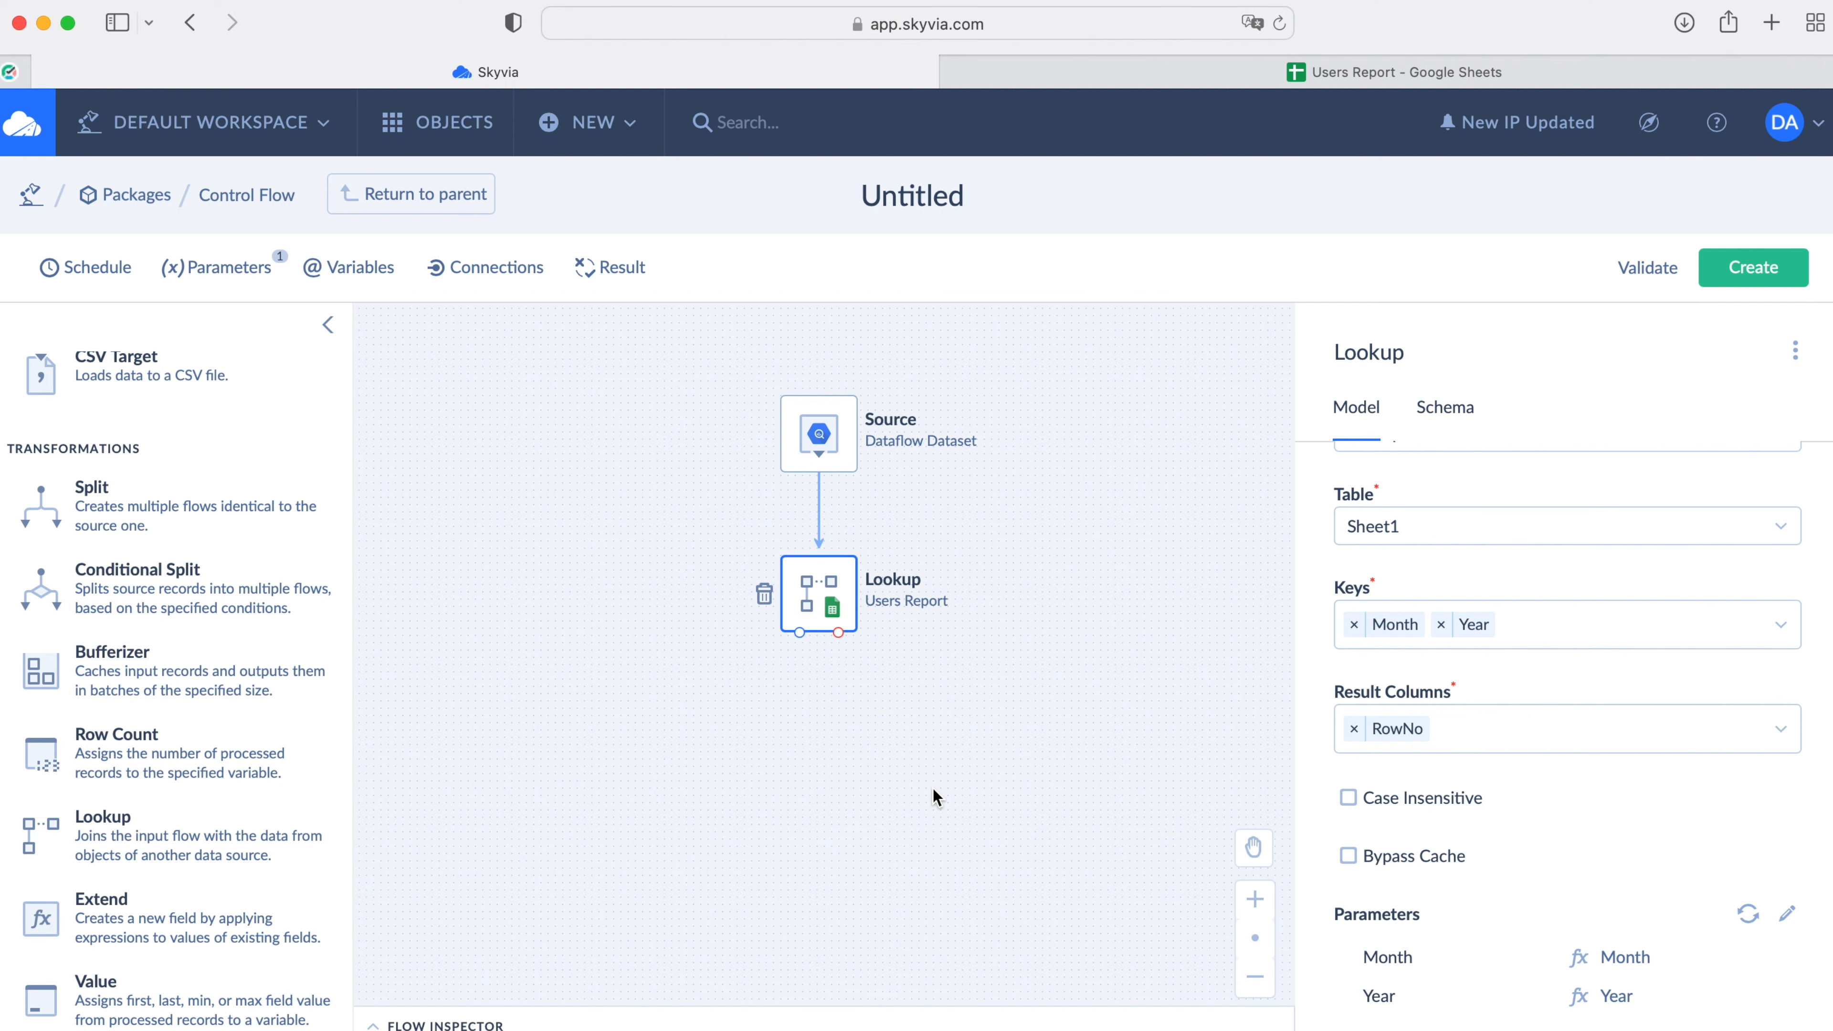
Step: Add a Conditional Split transformation below the Lookup and connect the Lookup's regular output to it
left_click(932, 790)
scroll(242, 909, "down", 1)
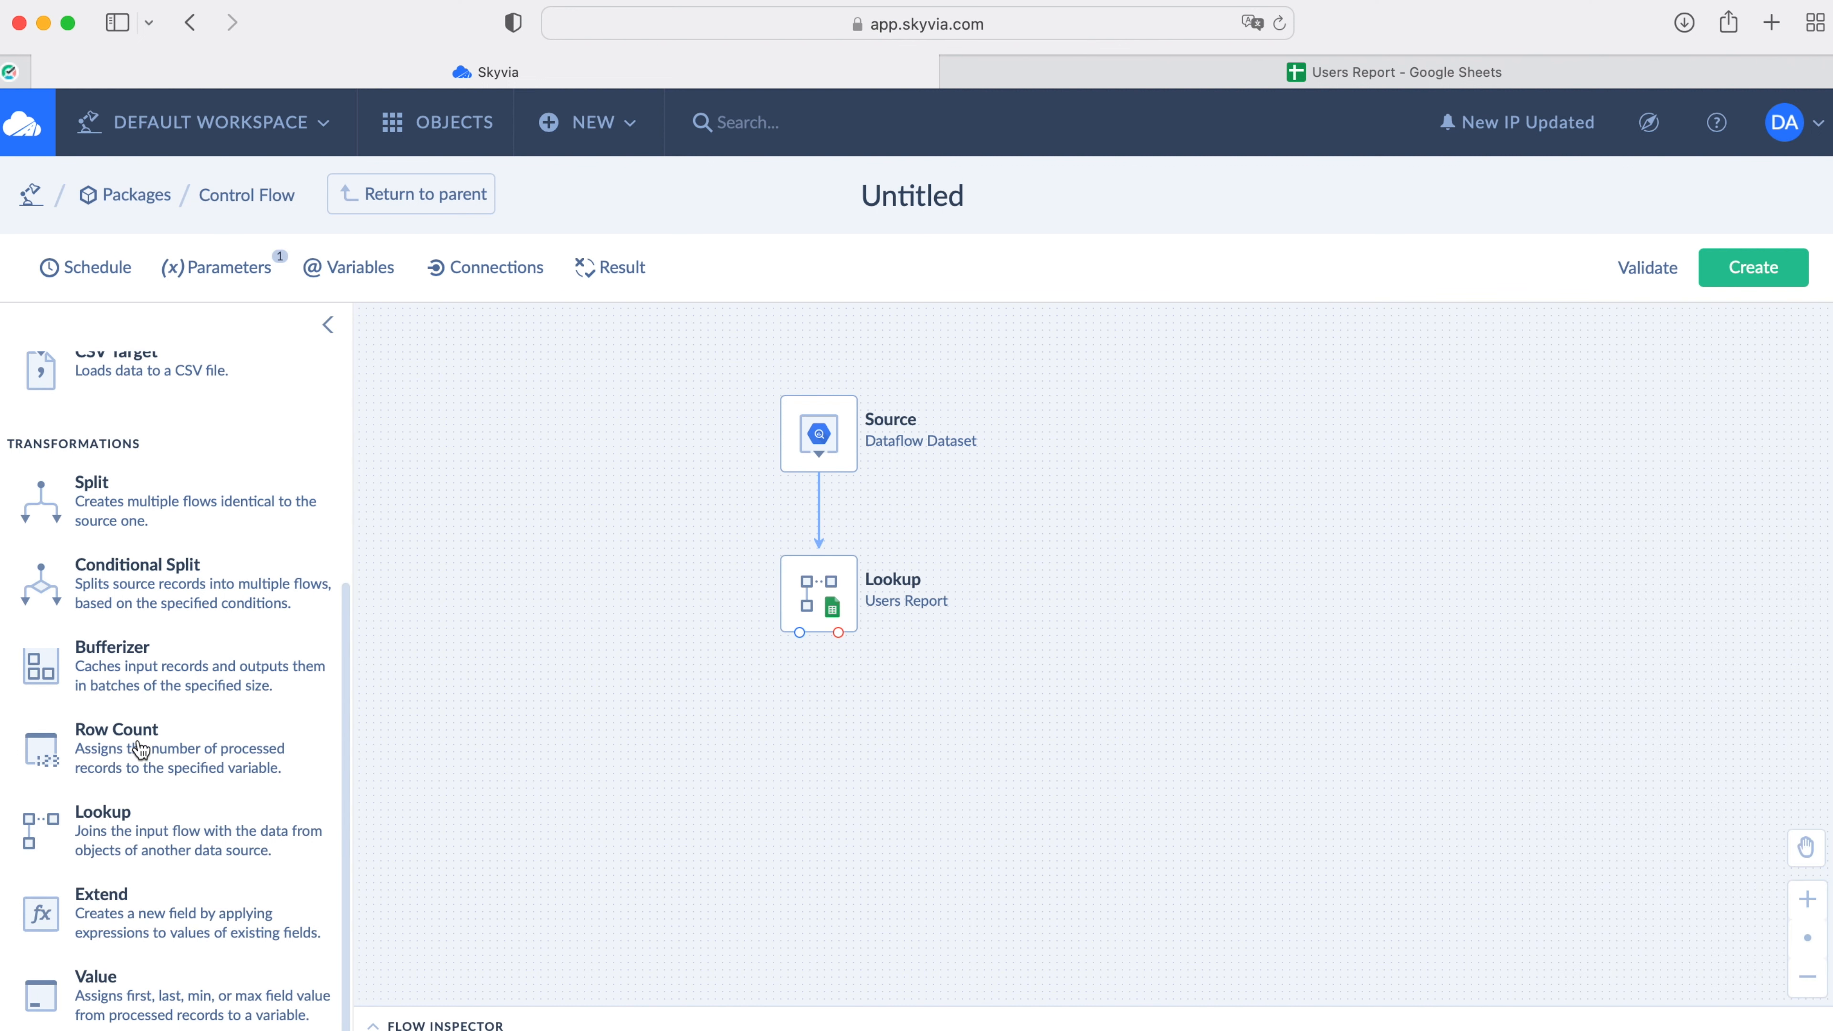
left_click_drag(122, 653, 786, 697)
left_click_drag(800, 634, 808, 700)
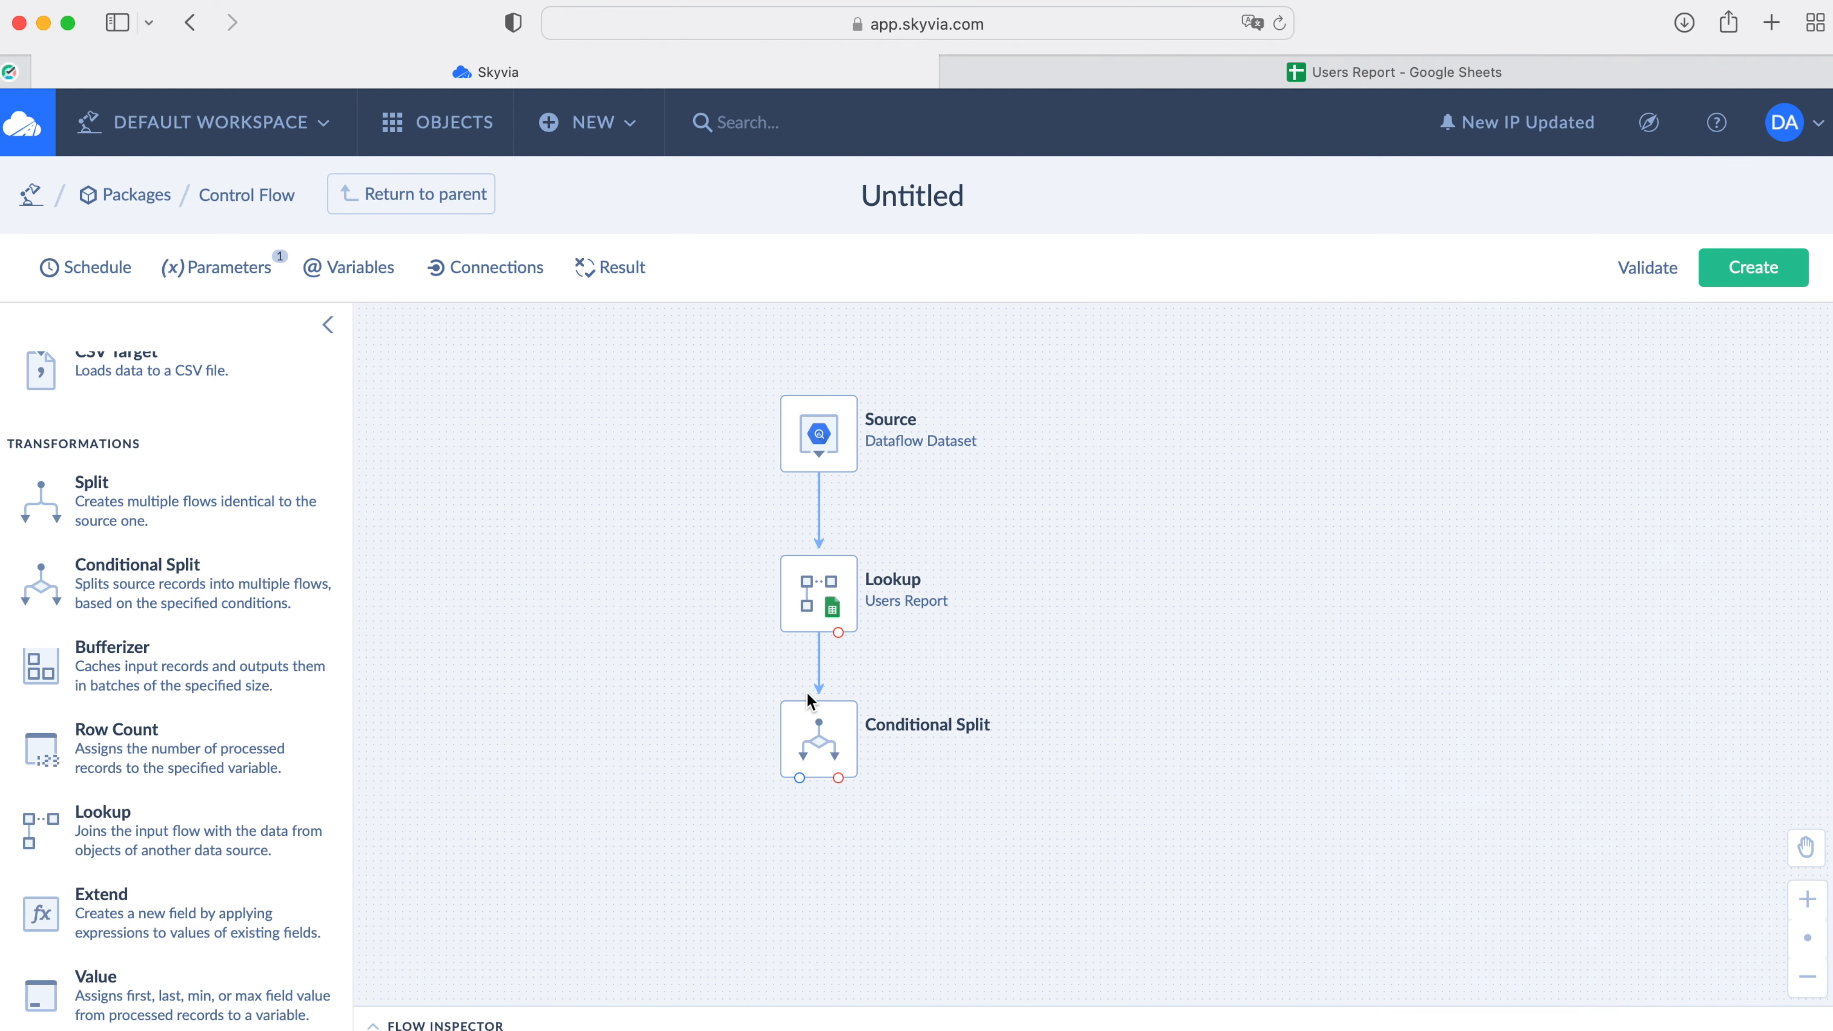
Step: Add a conditional output named Insert to the Conditional Split
left_click(815, 737)
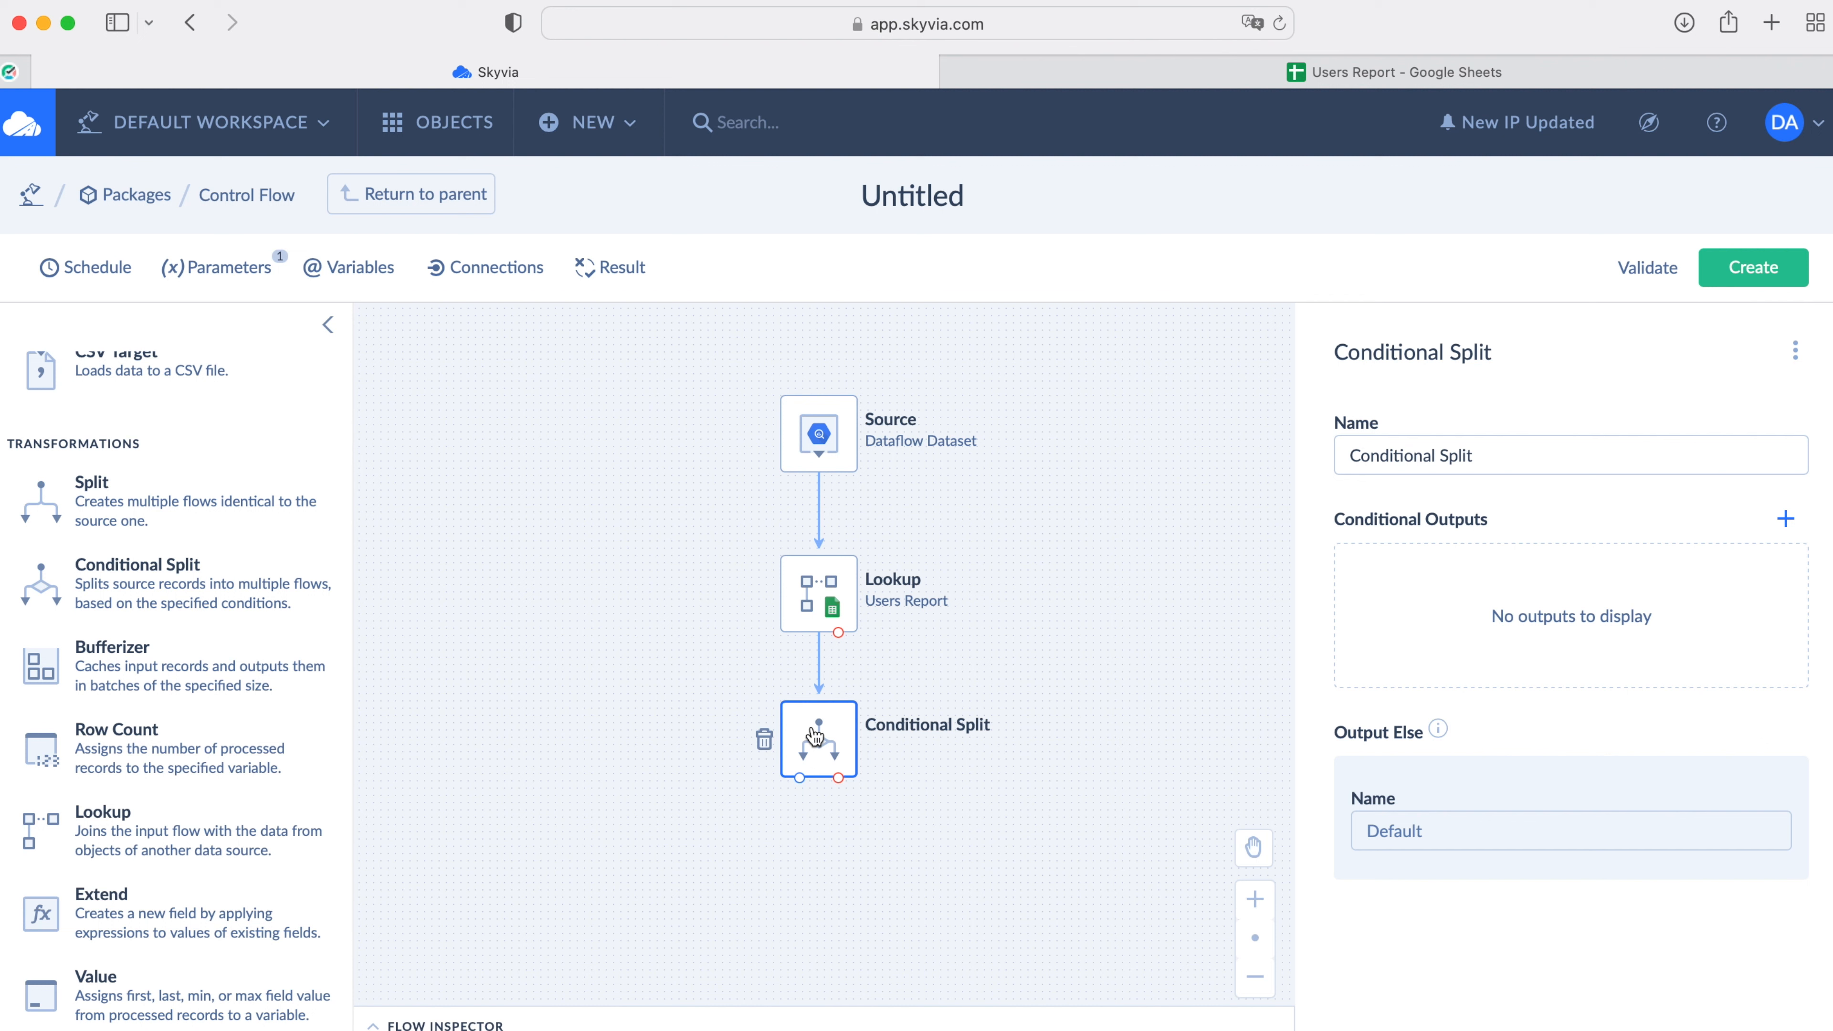
left_click(1787, 519)
left_click(1642, 605)
type("Insert")
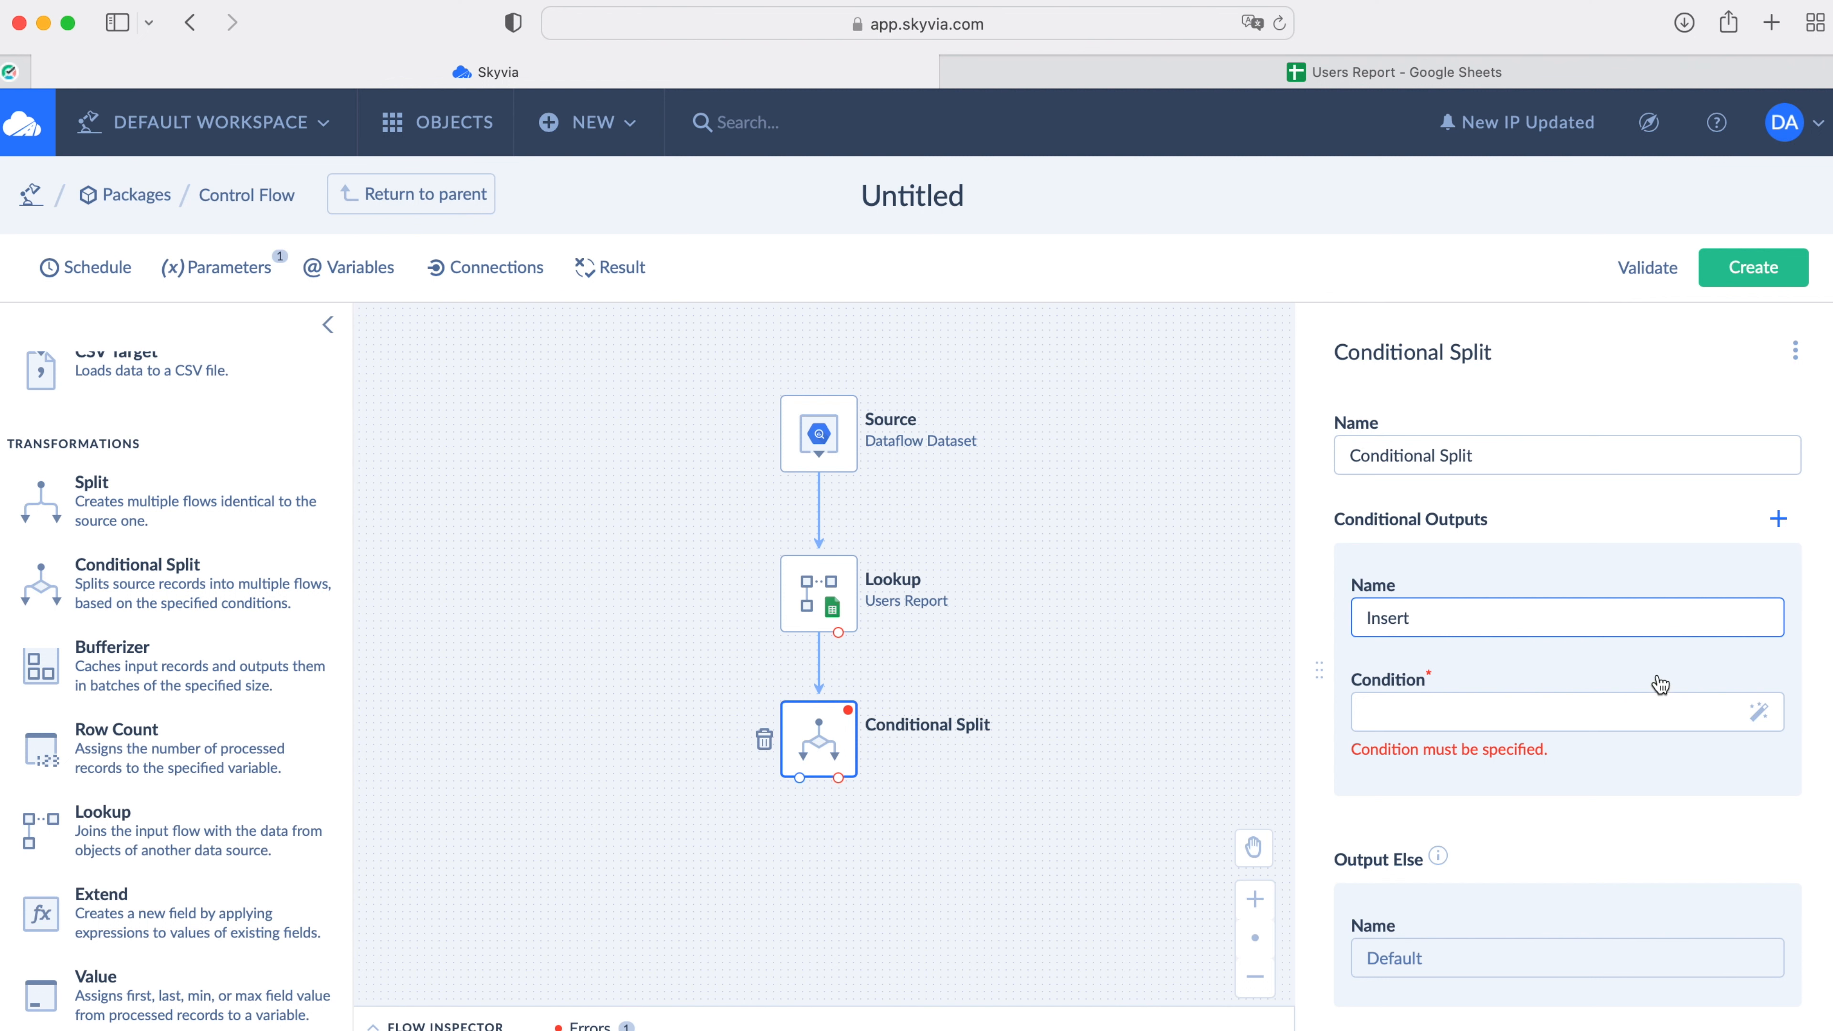
Step: Set the Insert output's condition to the expression isnull(RowNo) and apply it
left_click(1633, 711)
left_click(1766, 717)
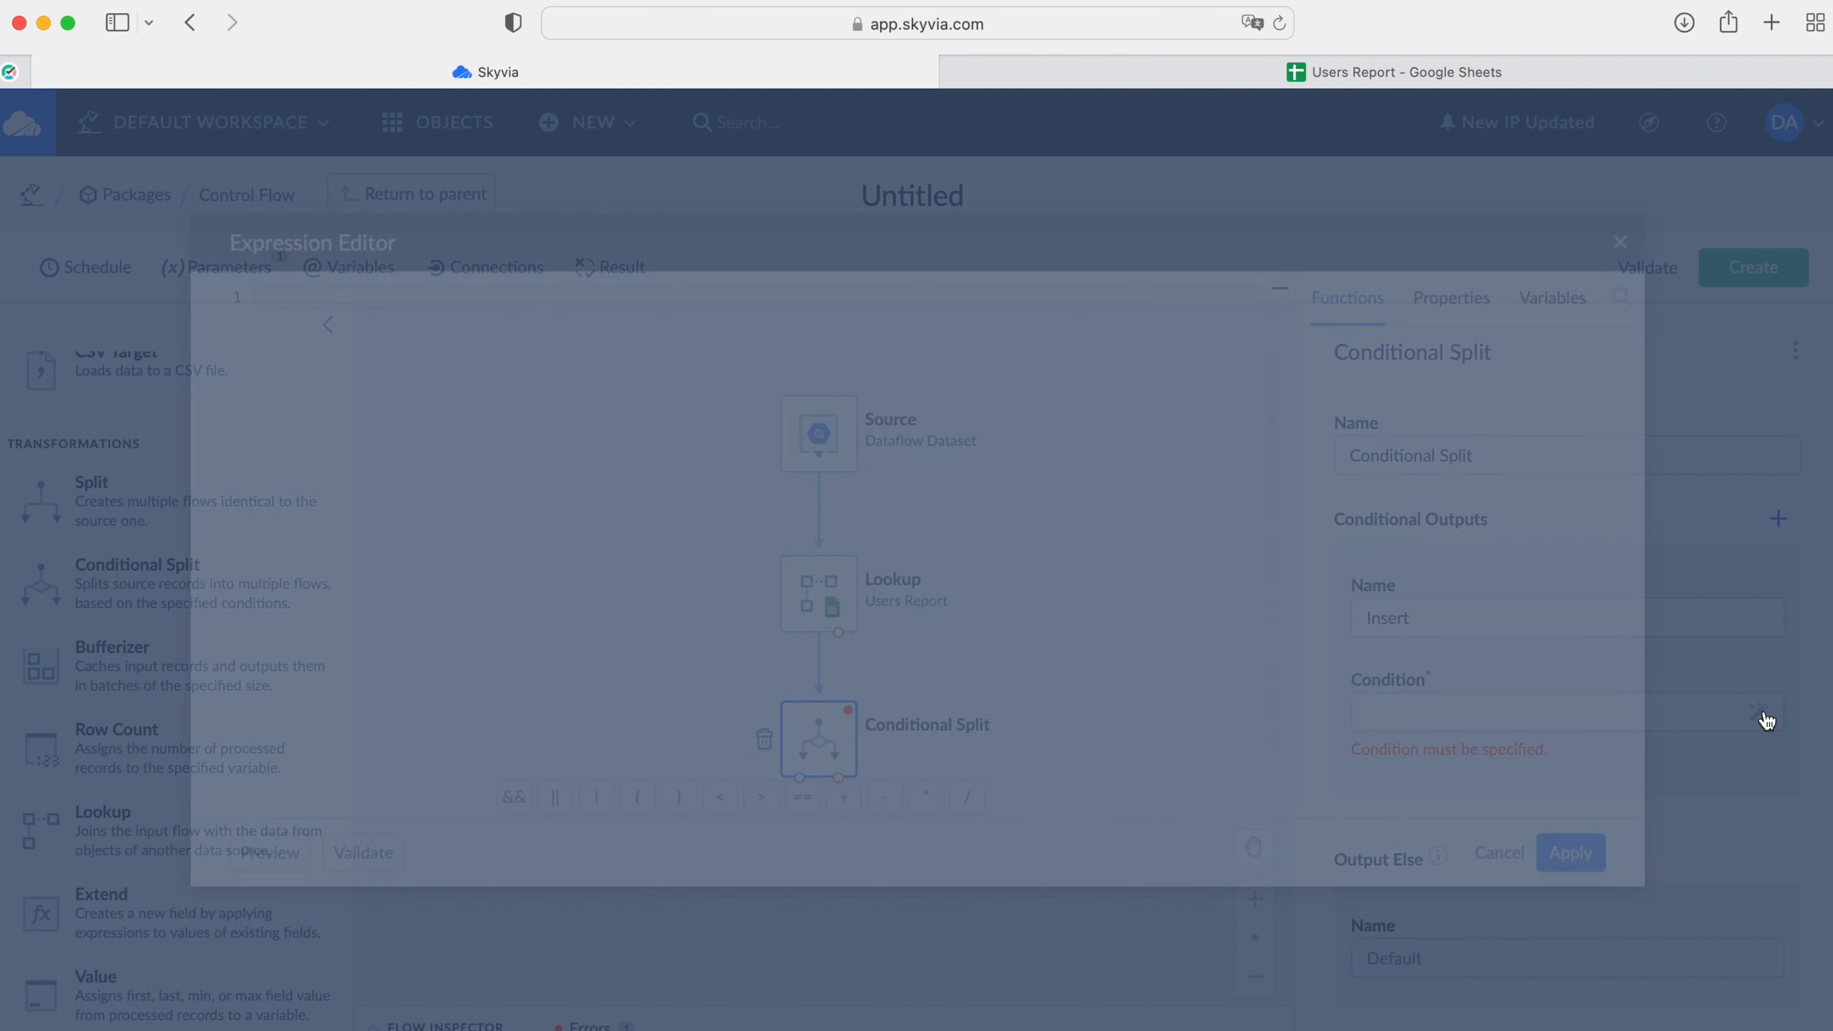
left_click(1345, 435)
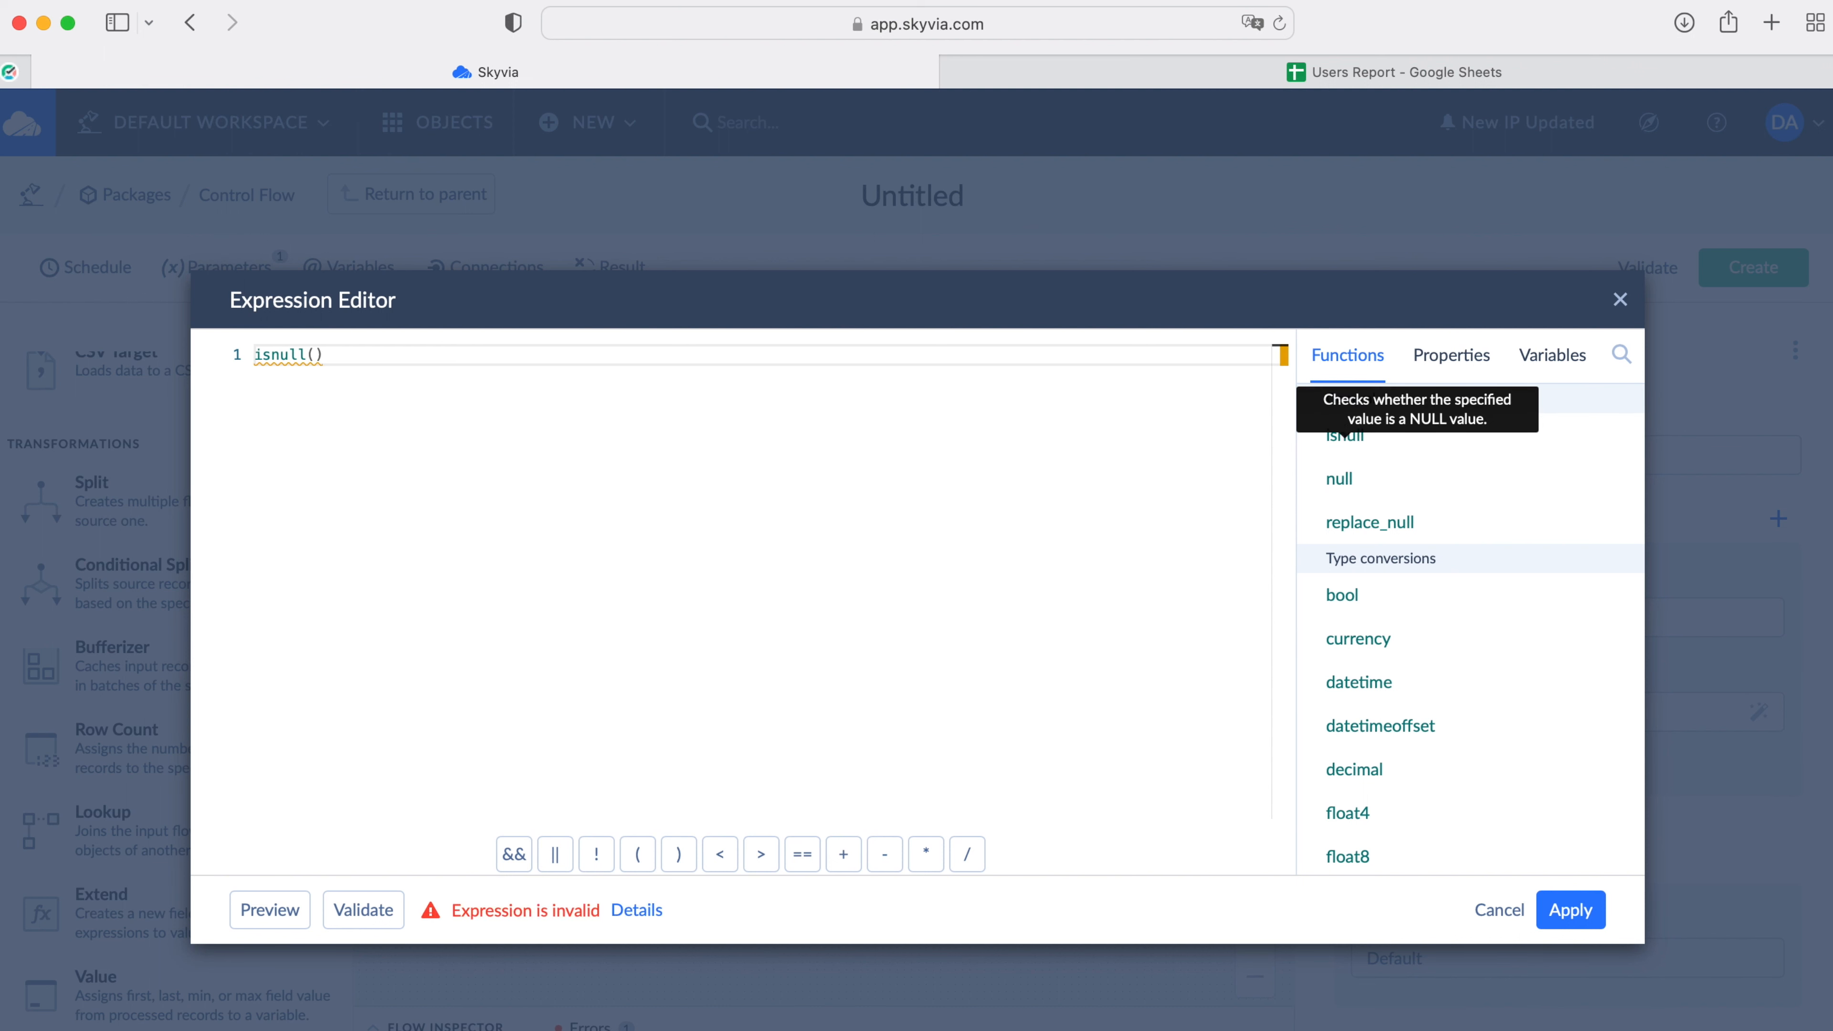
type("RowNo")
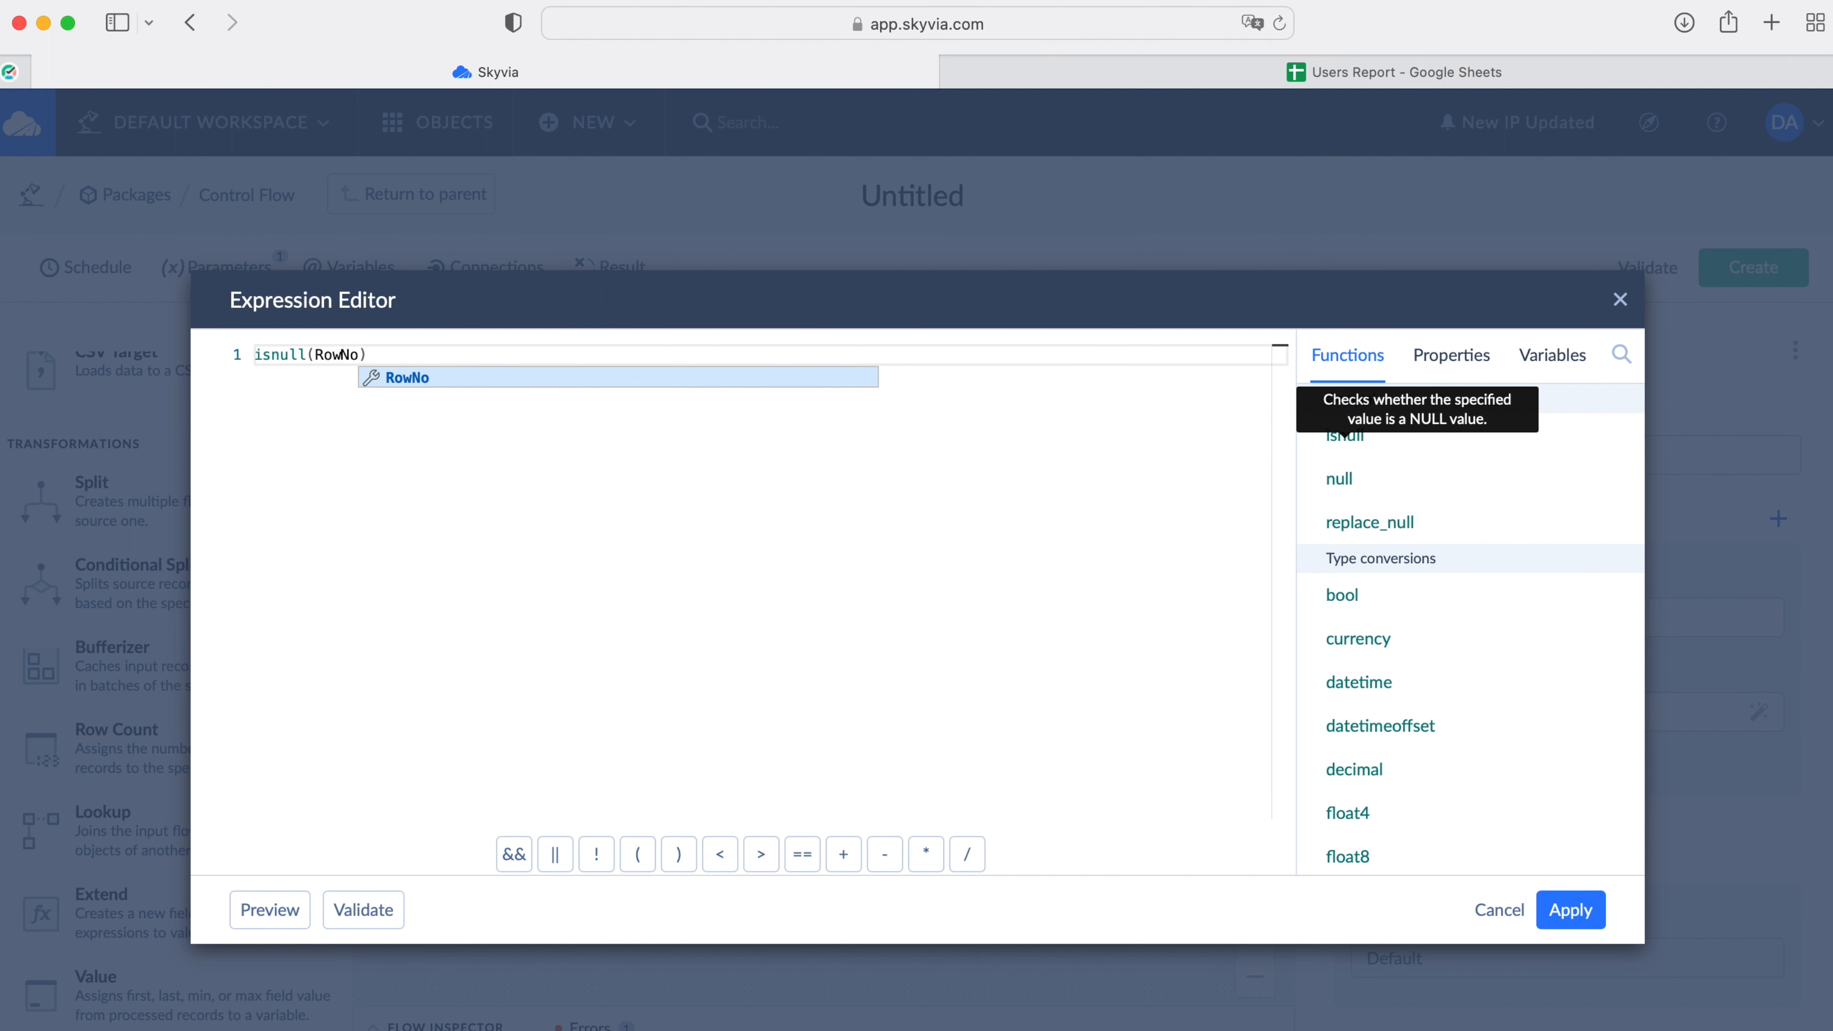
left_click(426, 379)
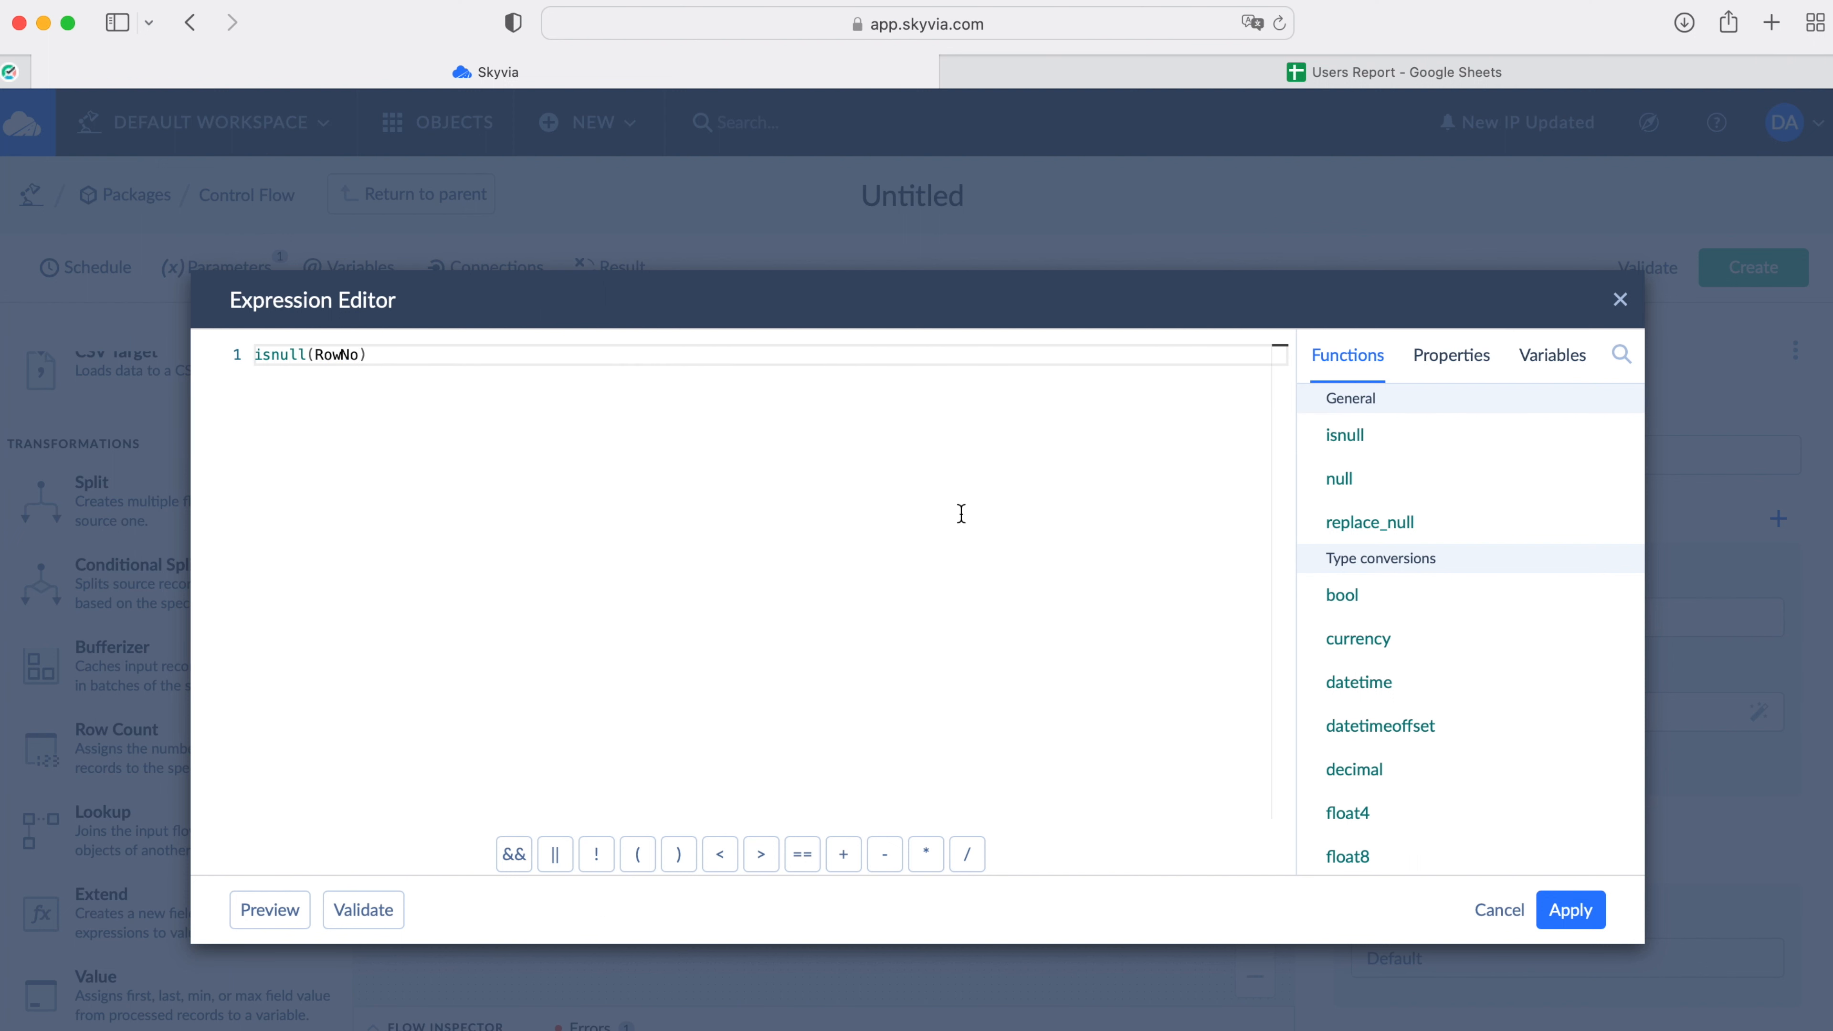
left_click(1569, 909)
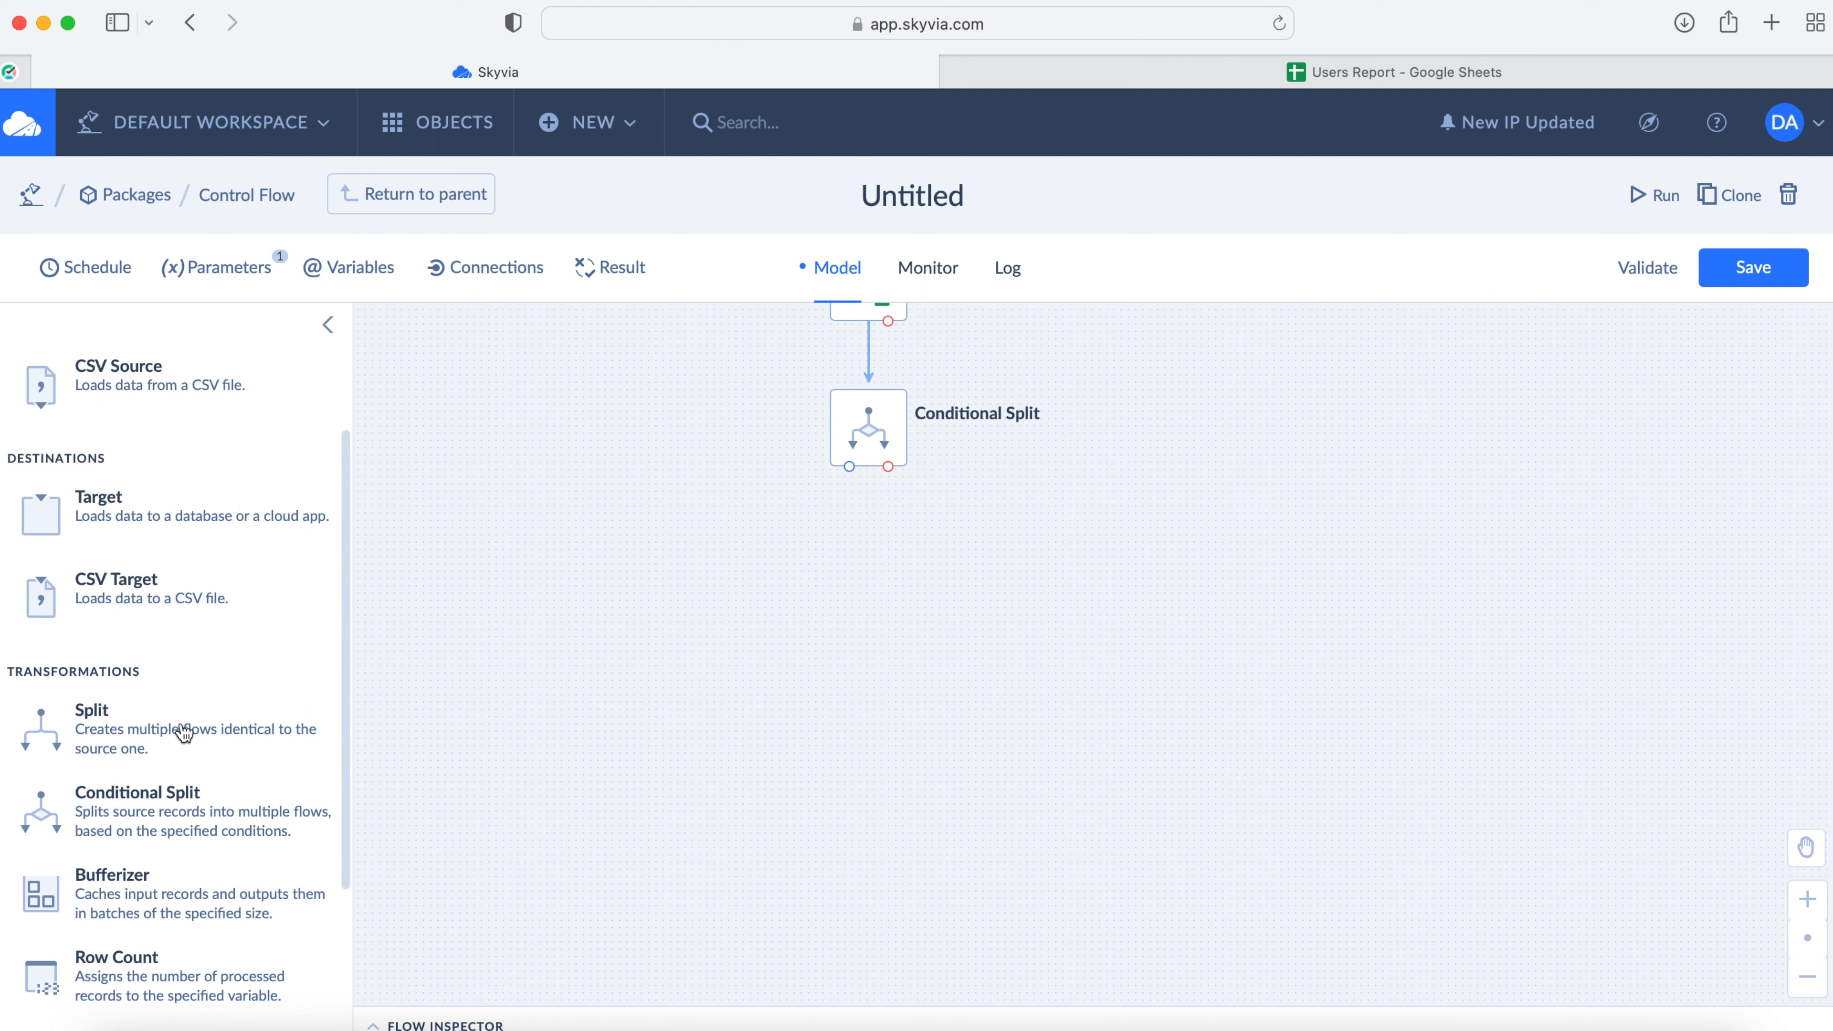
Step: Add two Target components side by side below the Conditional Split
scroll(153, 731, "up", 1)
left_click_drag(114, 530, 755, 558)
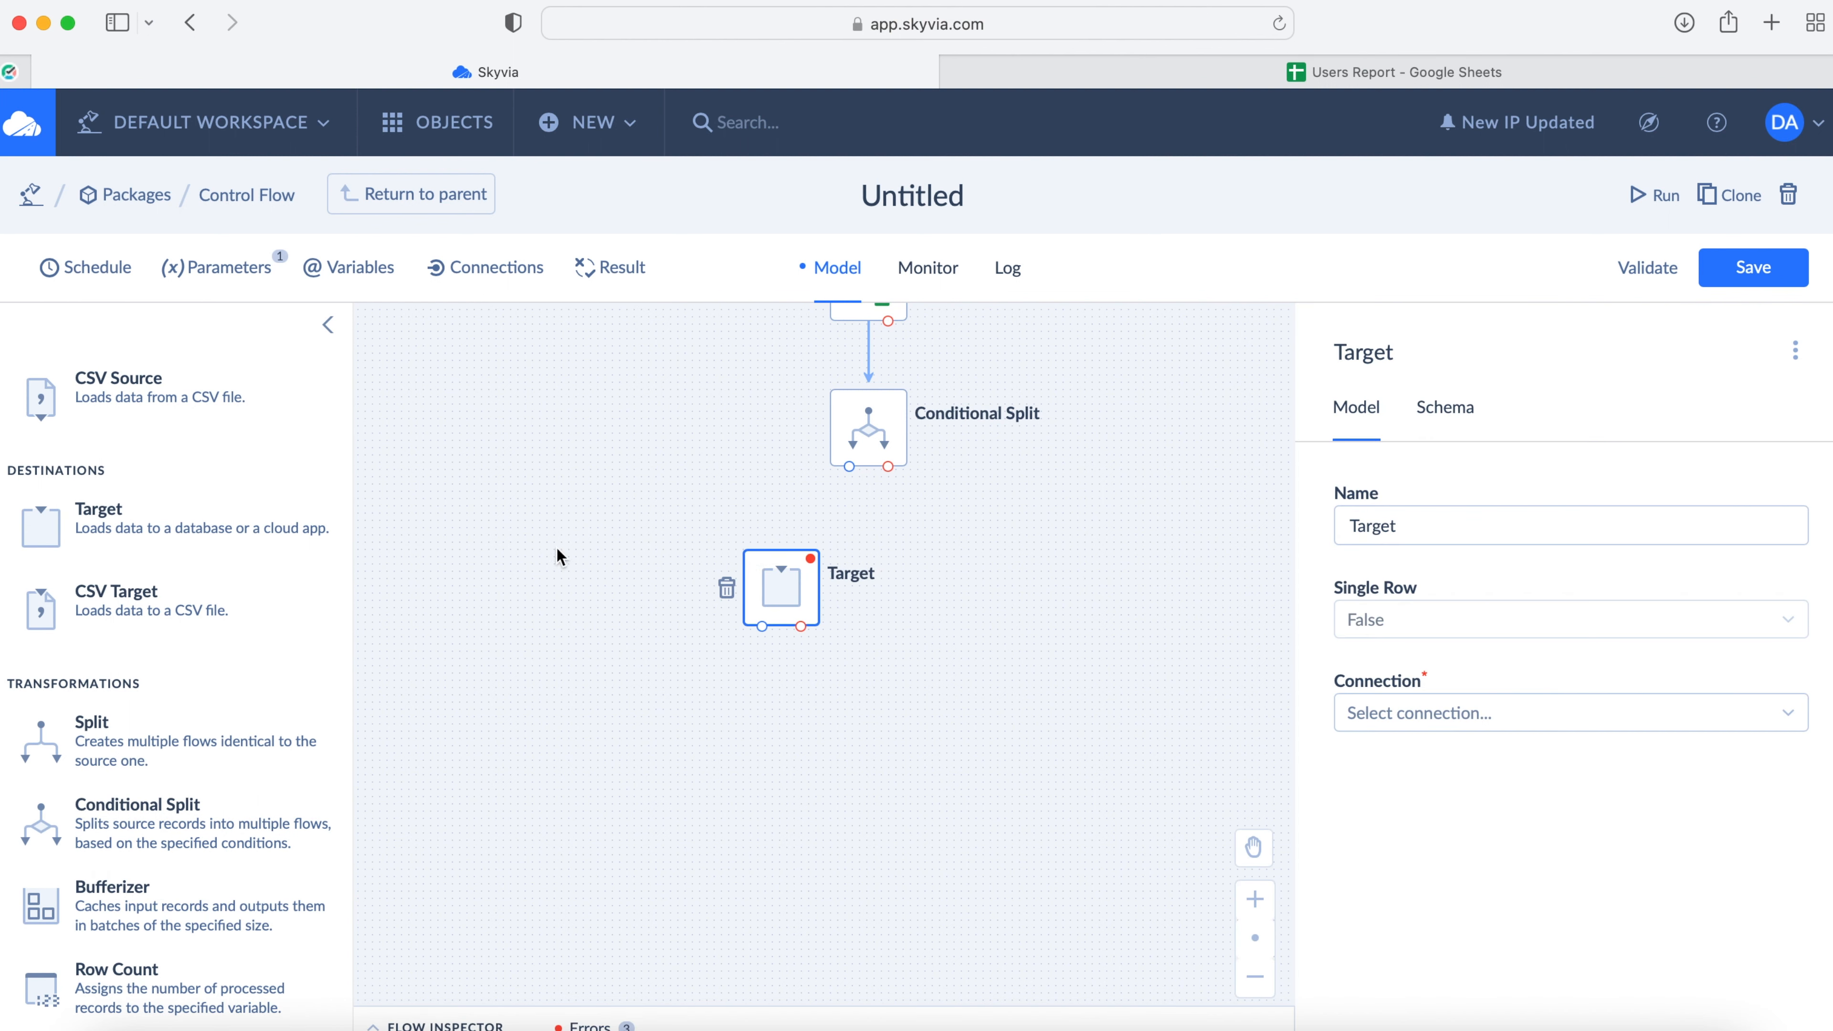
left_click_drag(33, 592, 952, 550)
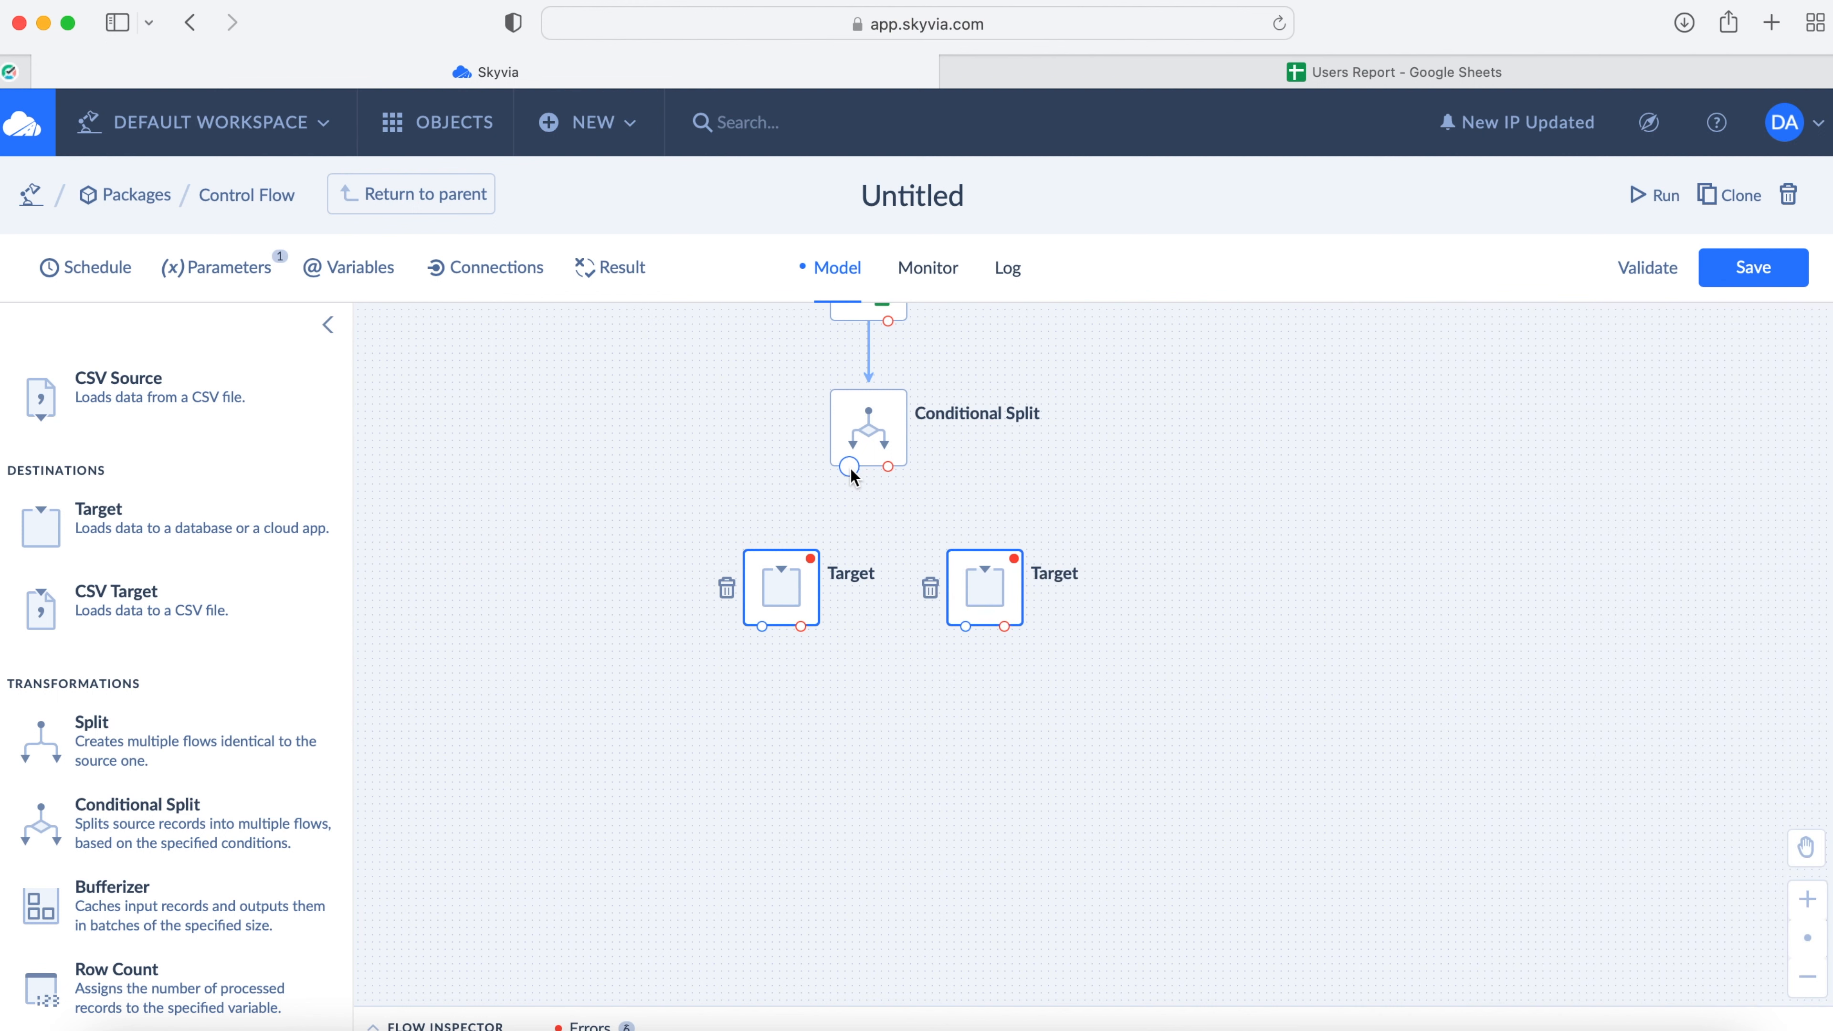
Step: Connect the Conditional Split's Default output to the left Target and its Insert output to the right Target
left_click_drag(780, 550, 775, 548)
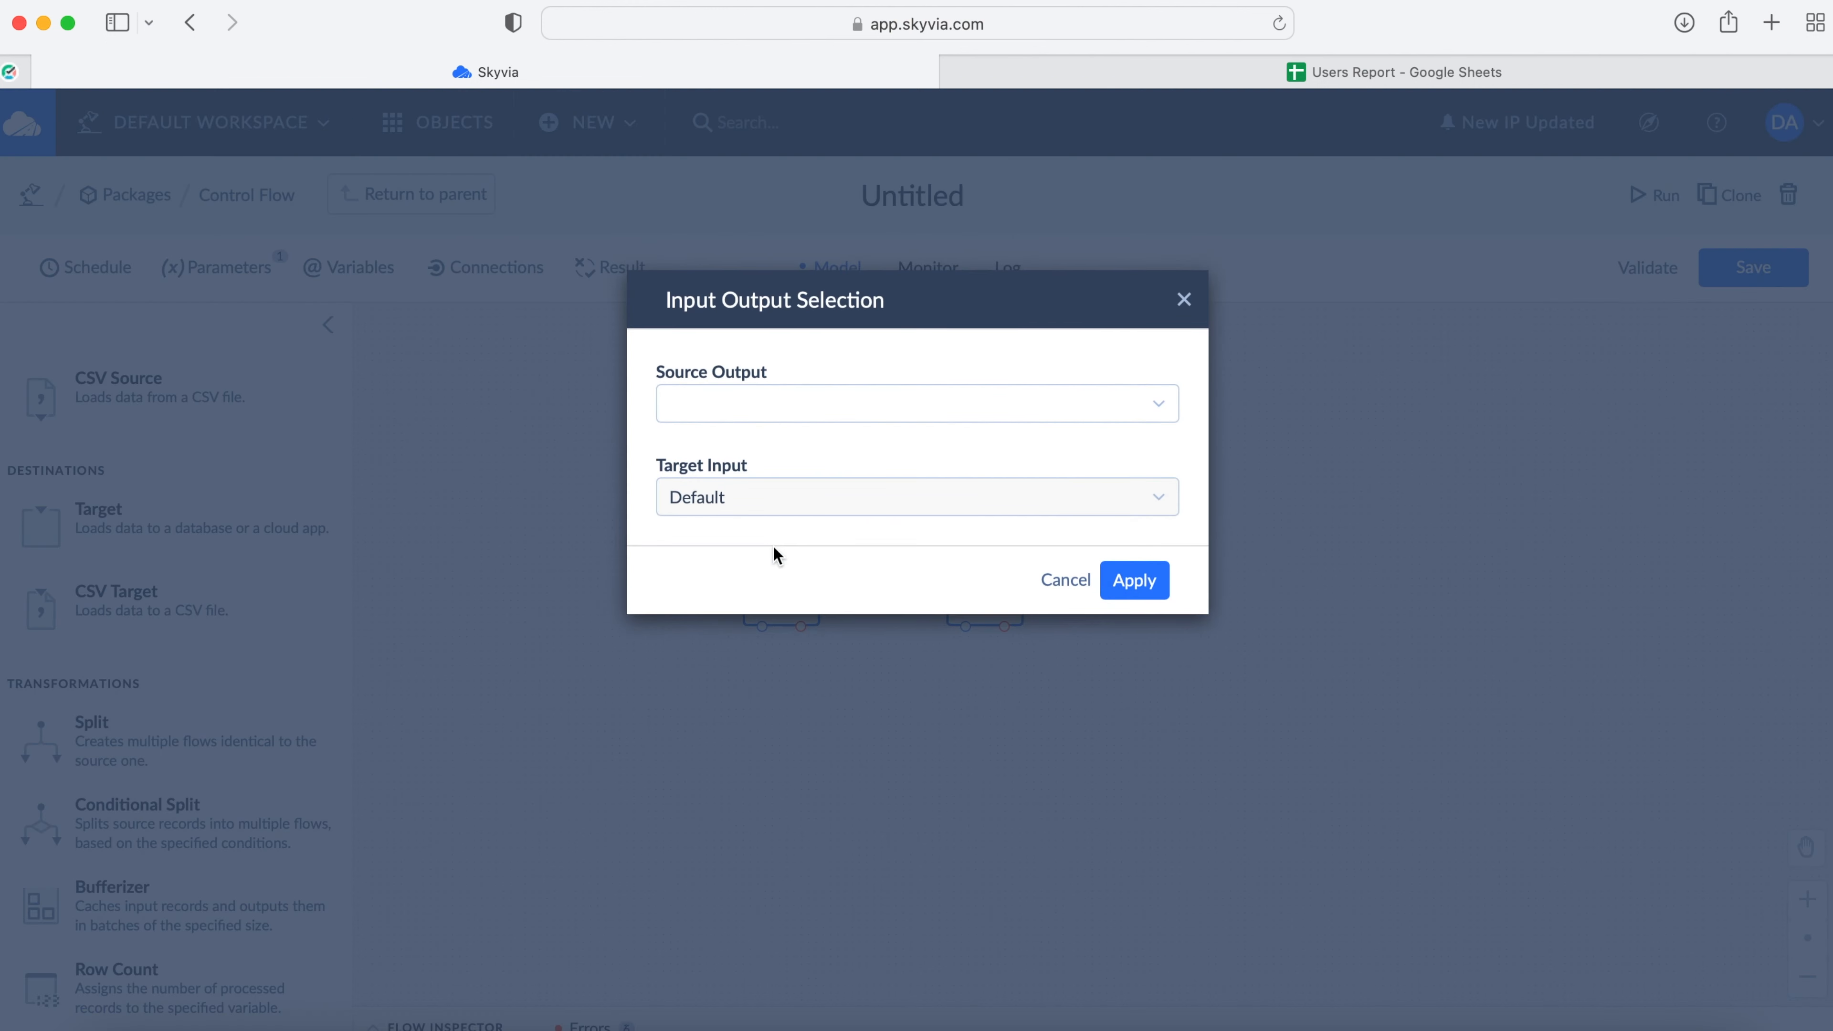
left_click(791, 408)
left_click(776, 450)
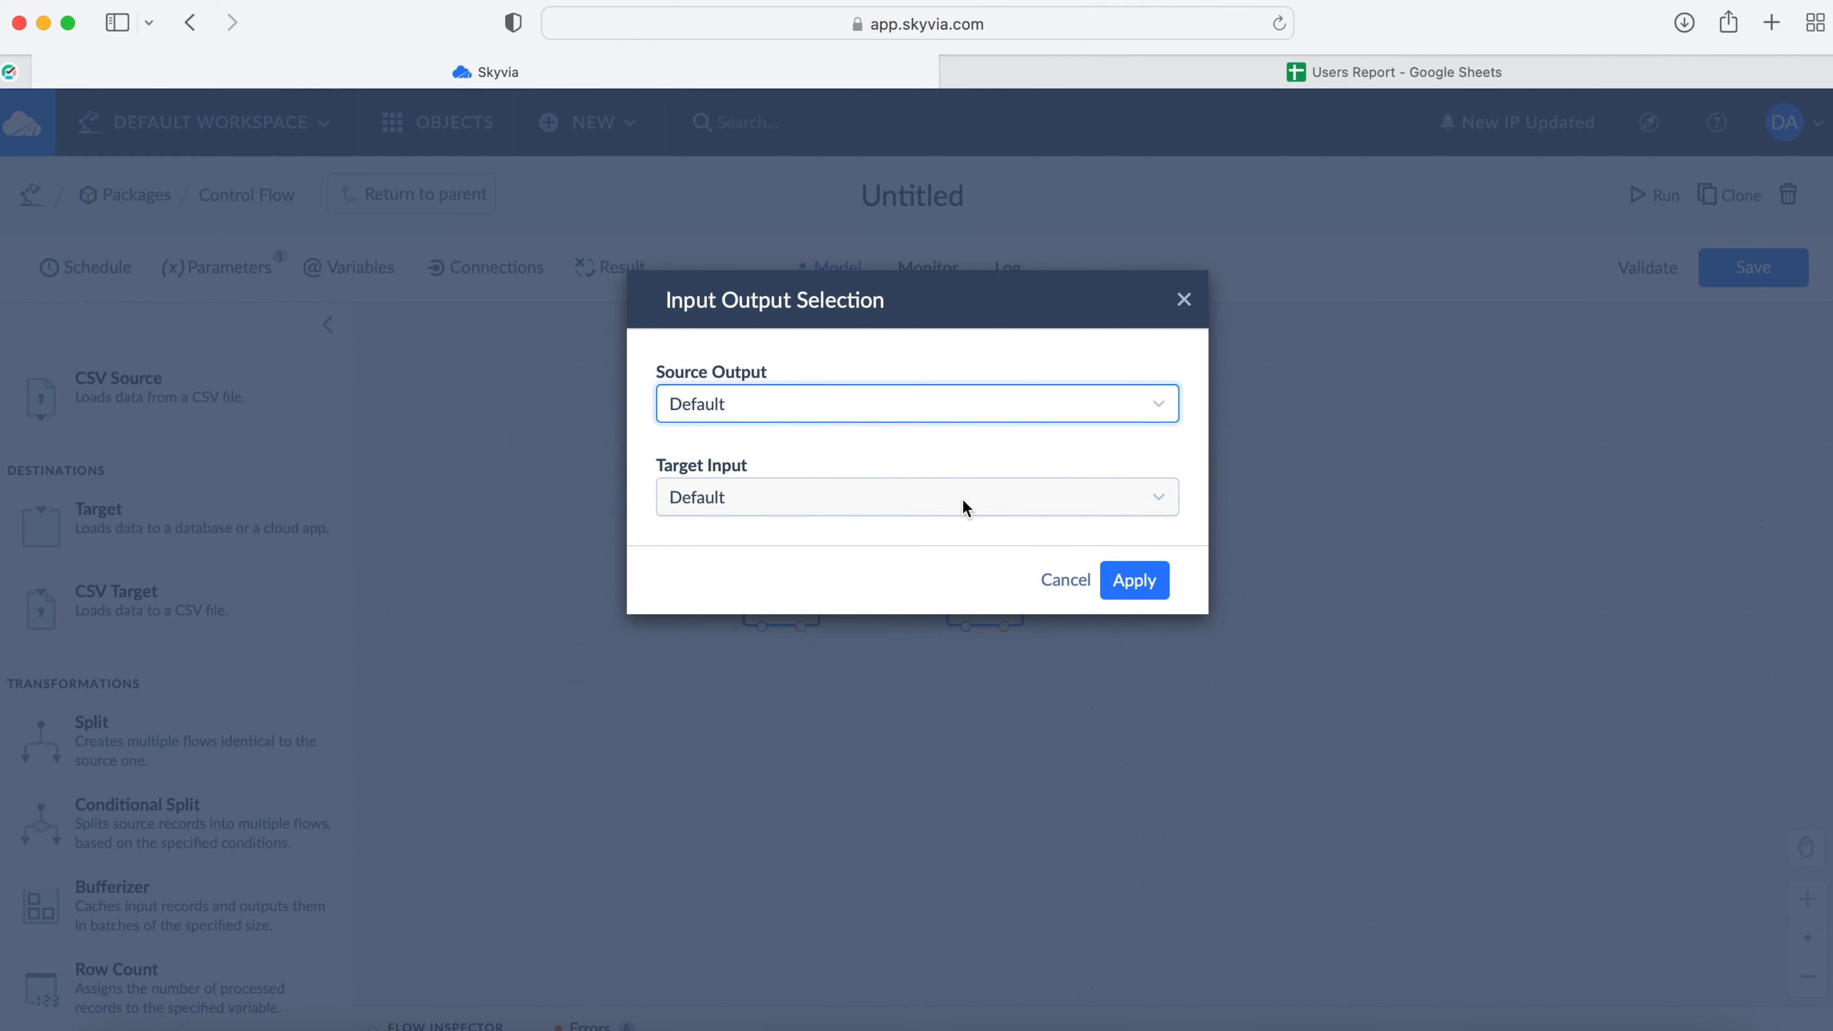
left_click(1122, 574)
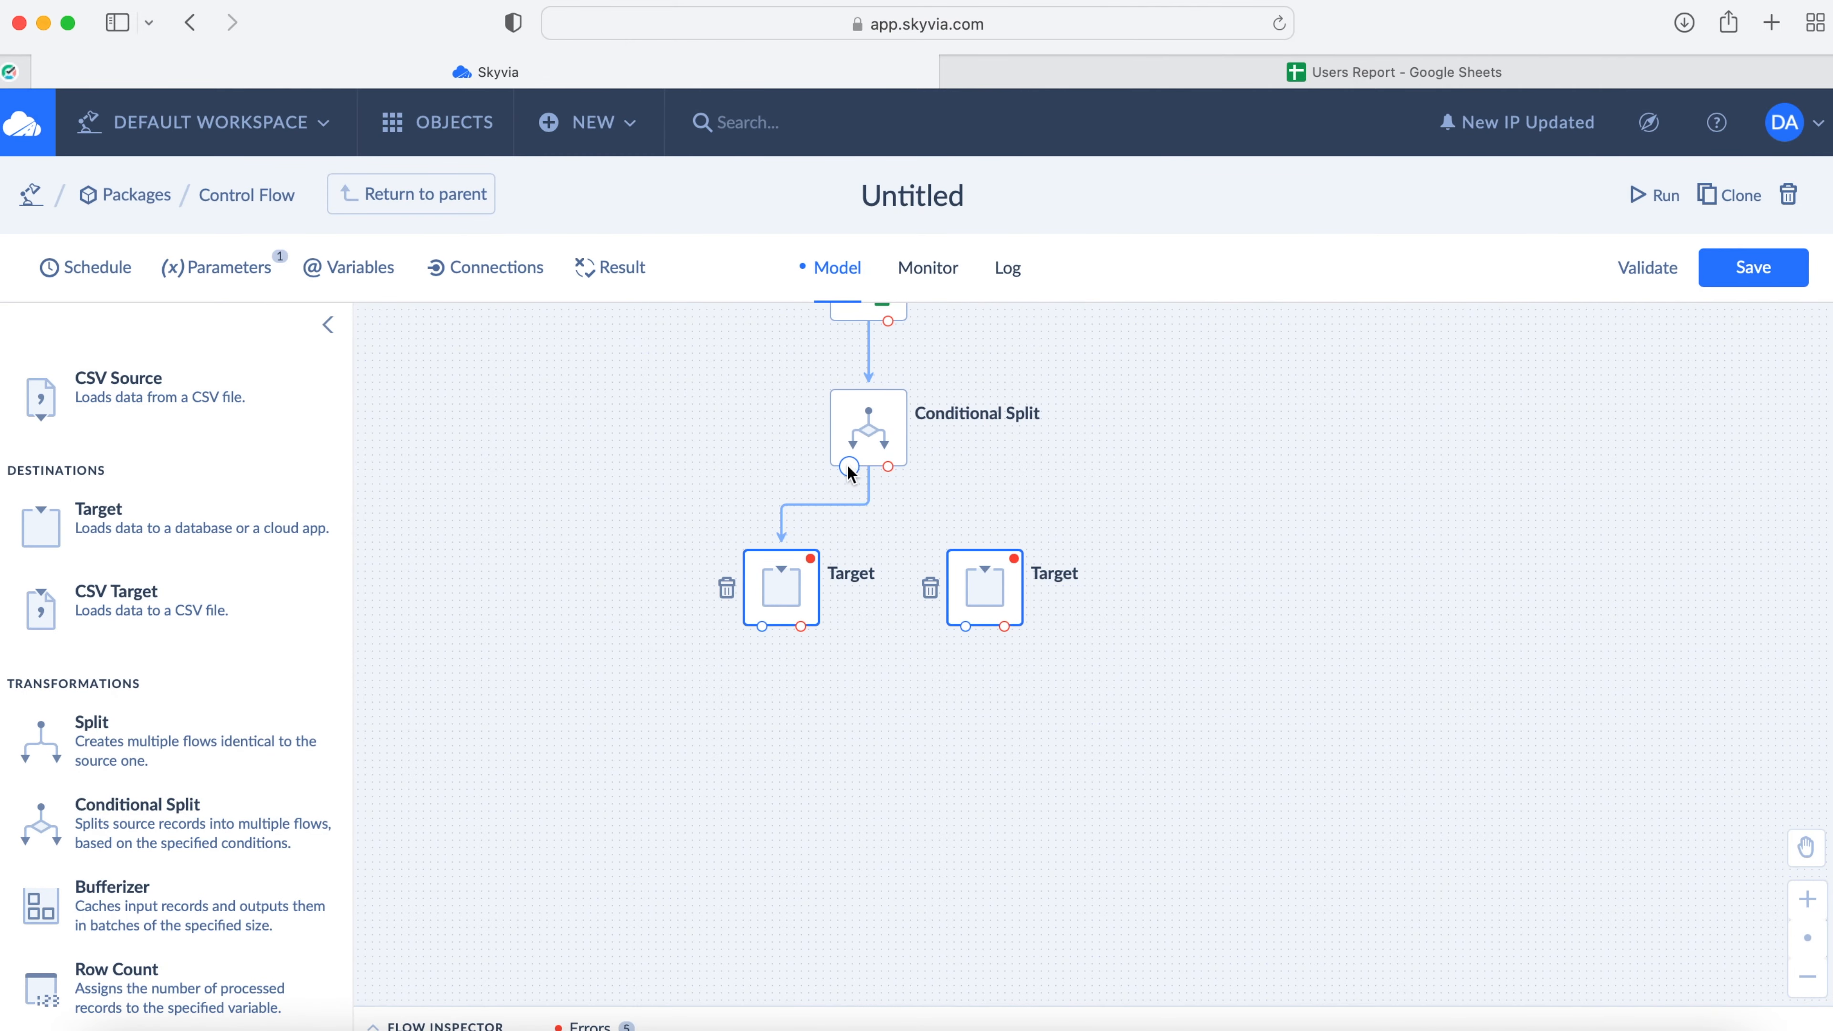
left_click_drag(957, 517, 970, 540)
Step: Set the left Target component's connection to Users Report
left_click(790, 598)
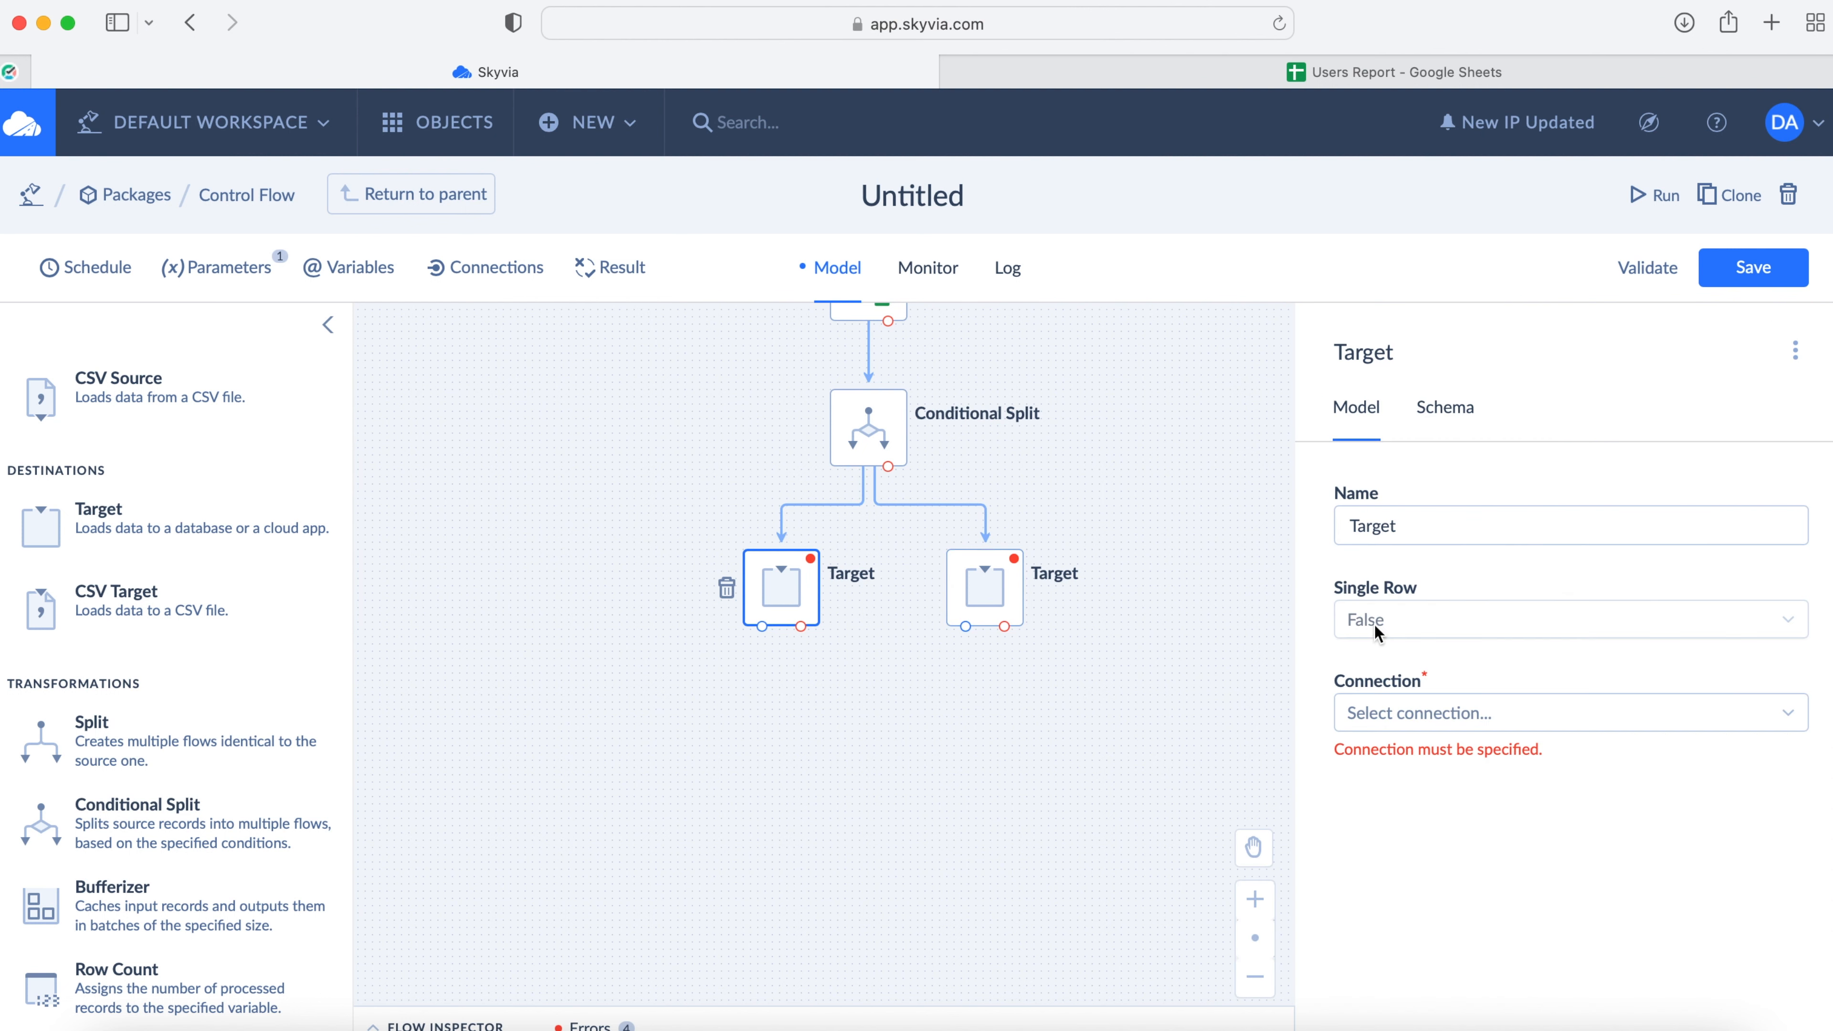
left_click(1425, 713)
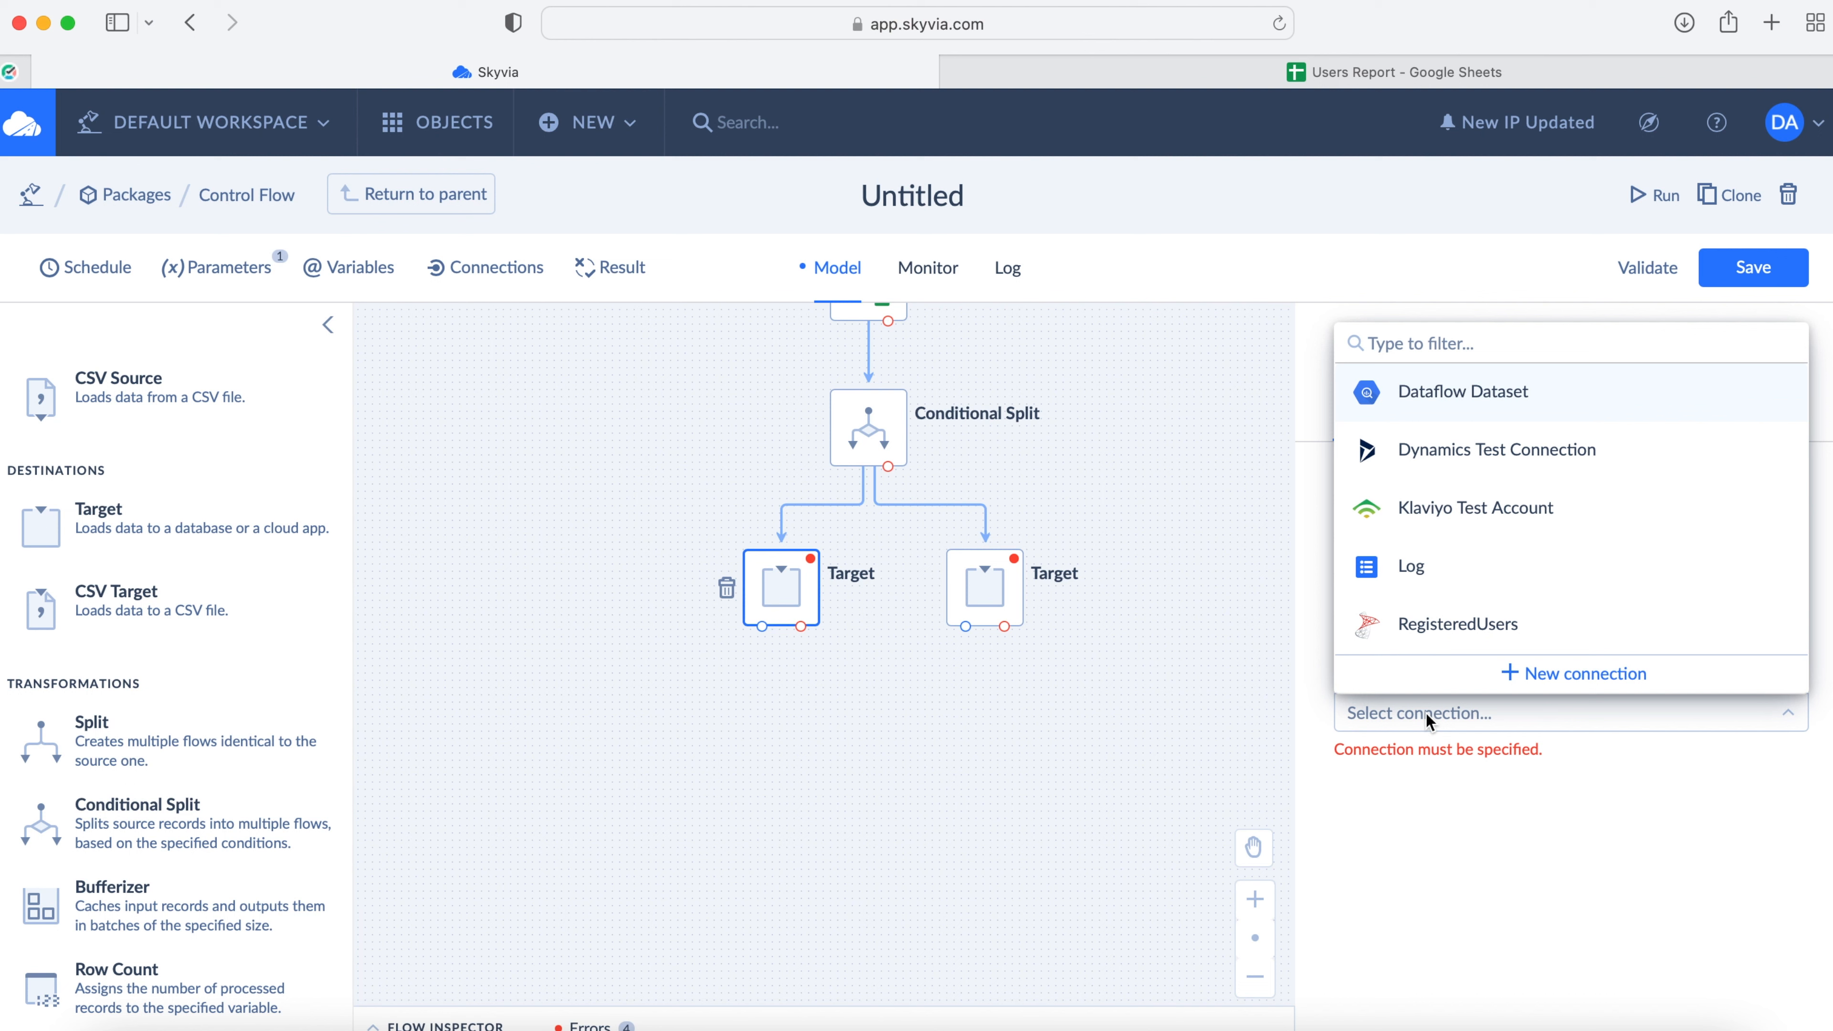
type("use")
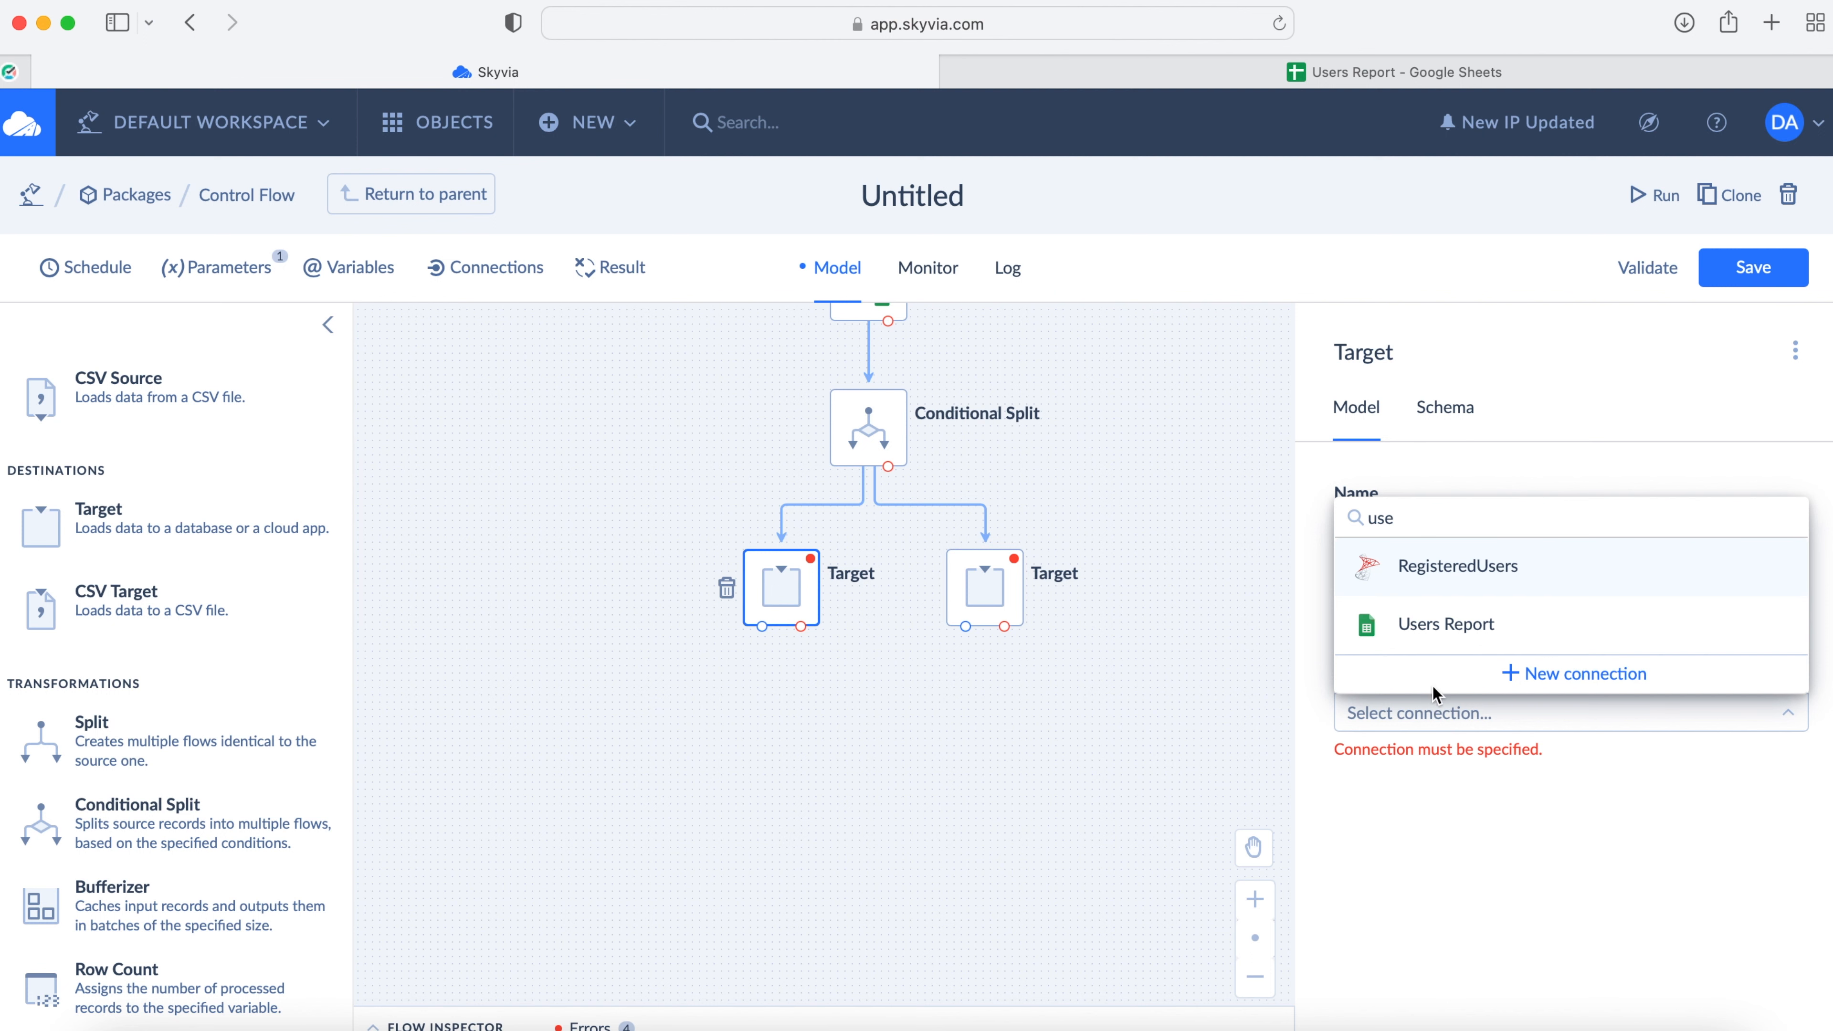
left_click(1467, 629)
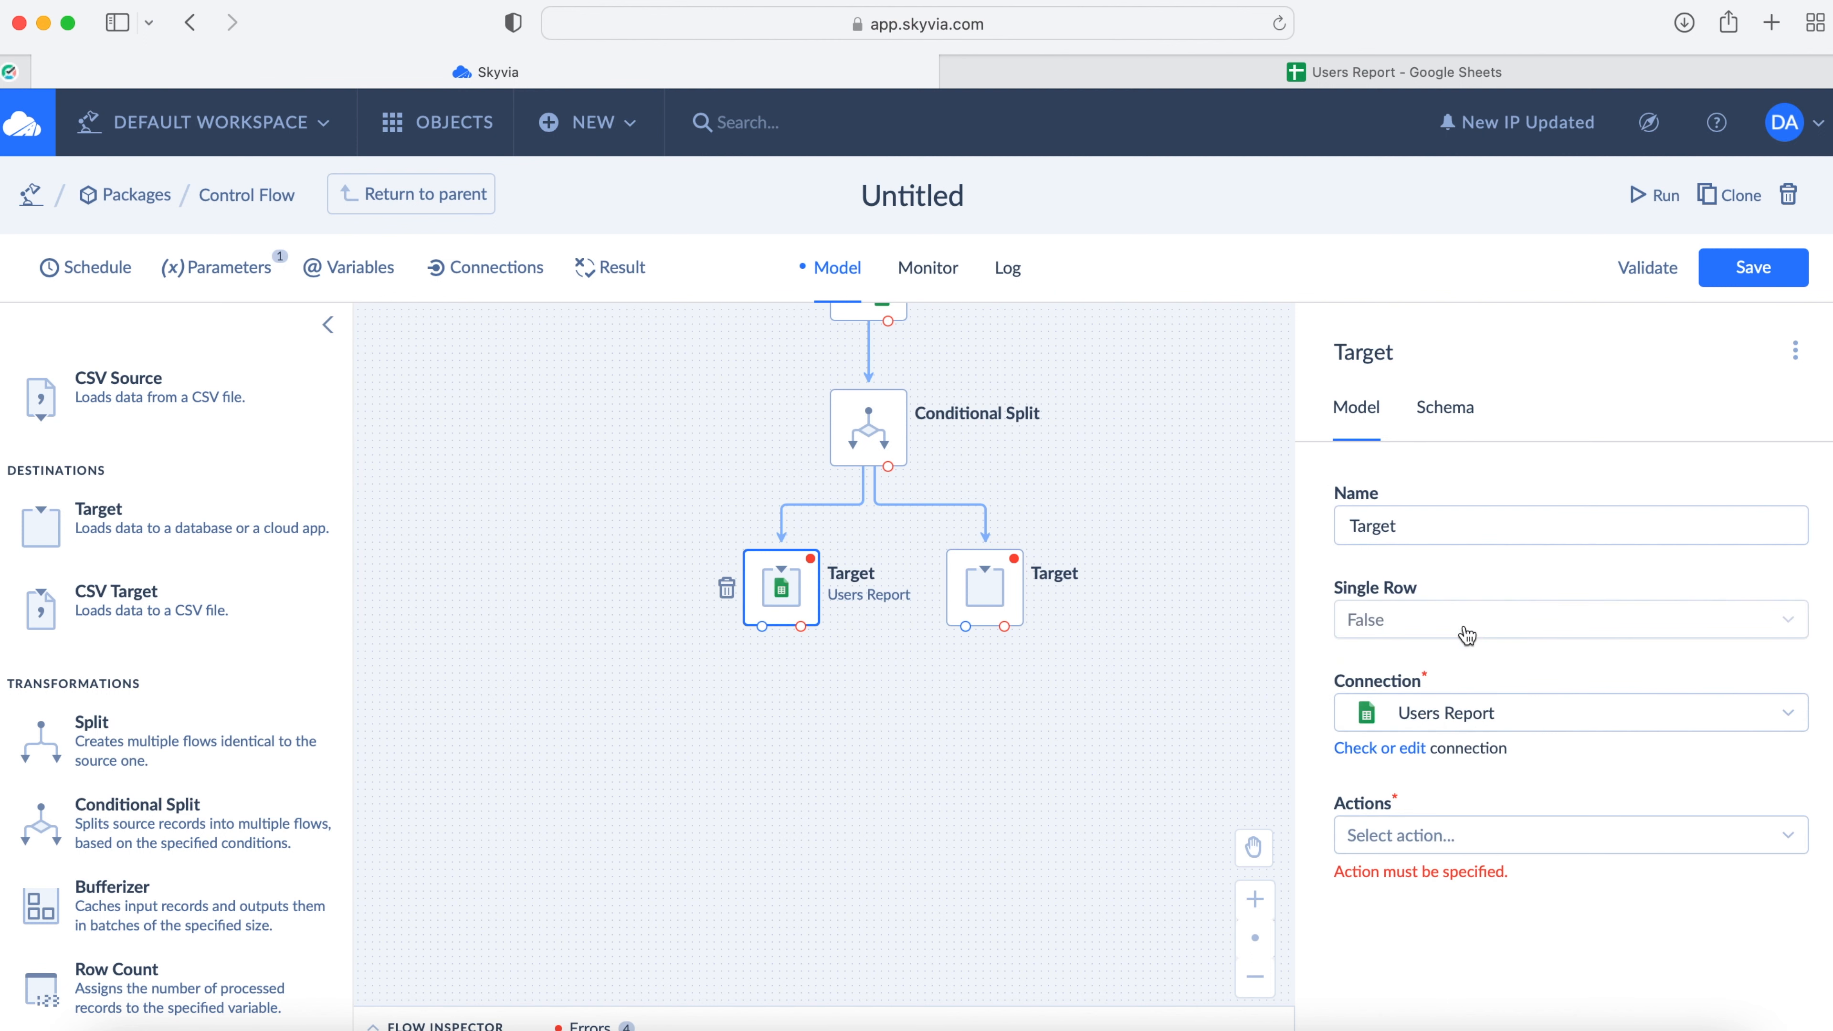
Step: Configure the left Target to use the Insert action on table Sheet1
left_click(1421, 836)
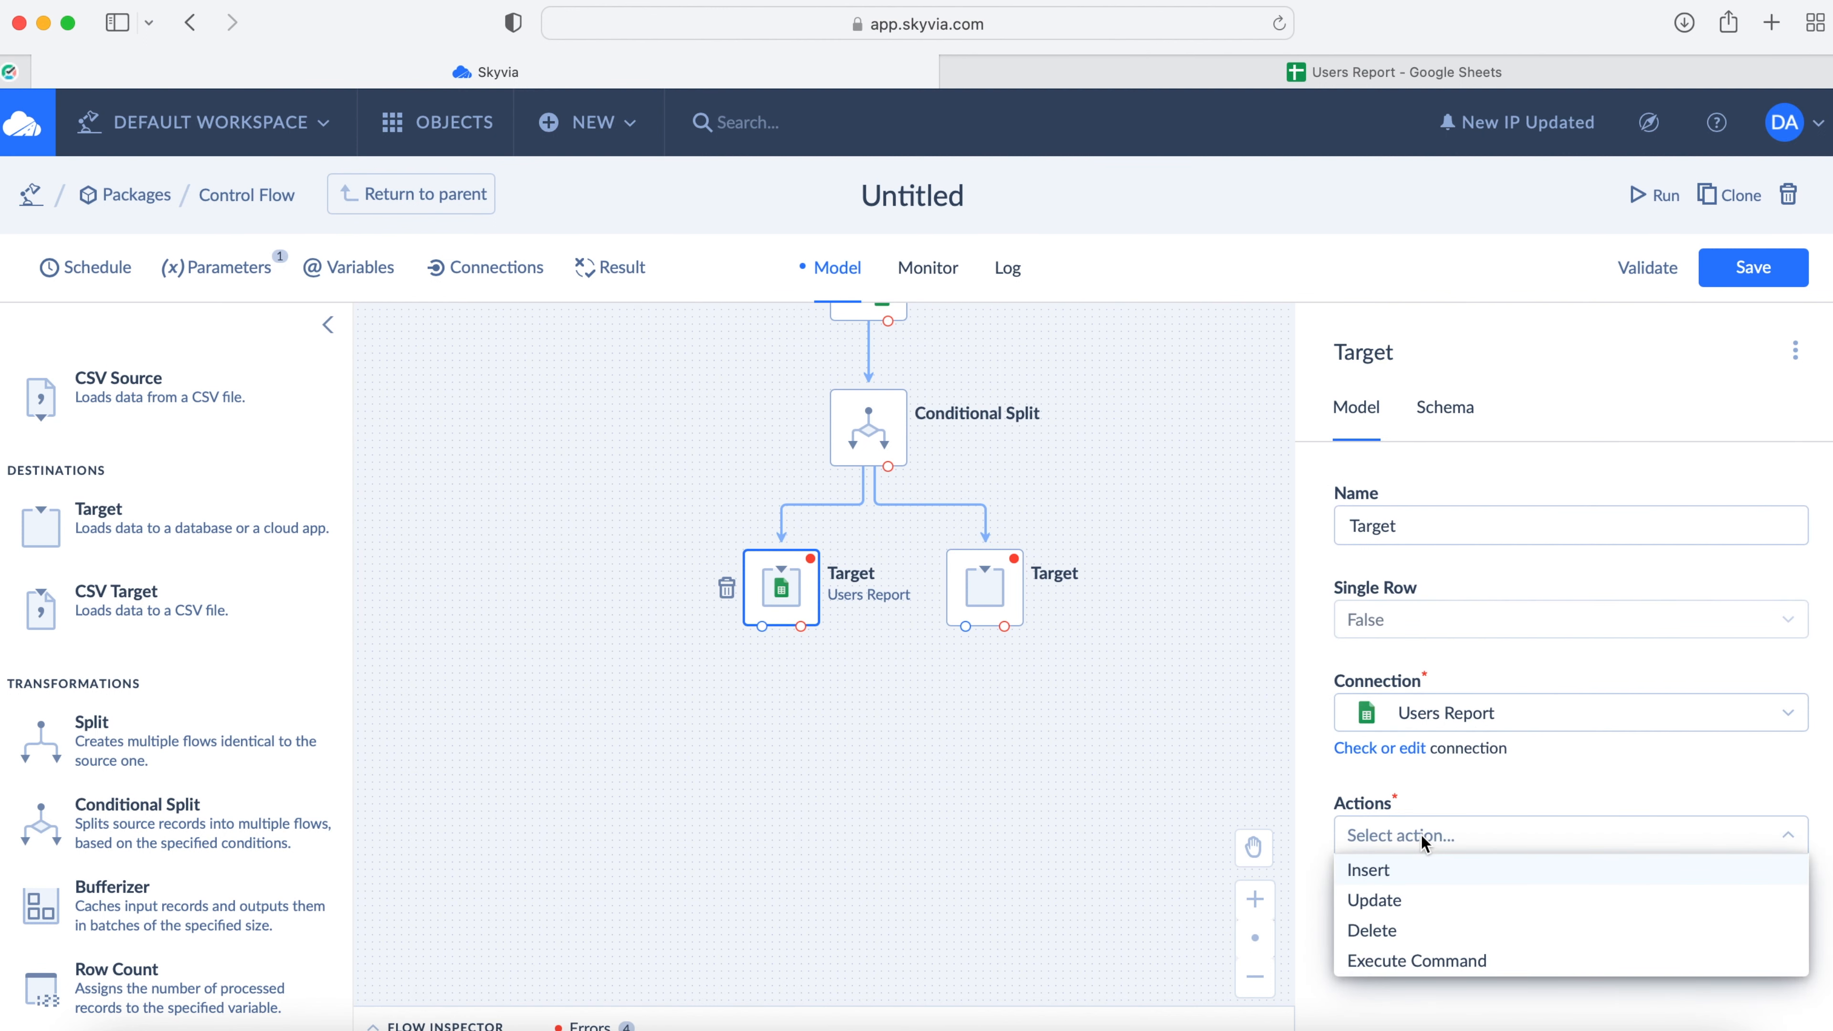
left_click(1390, 872)
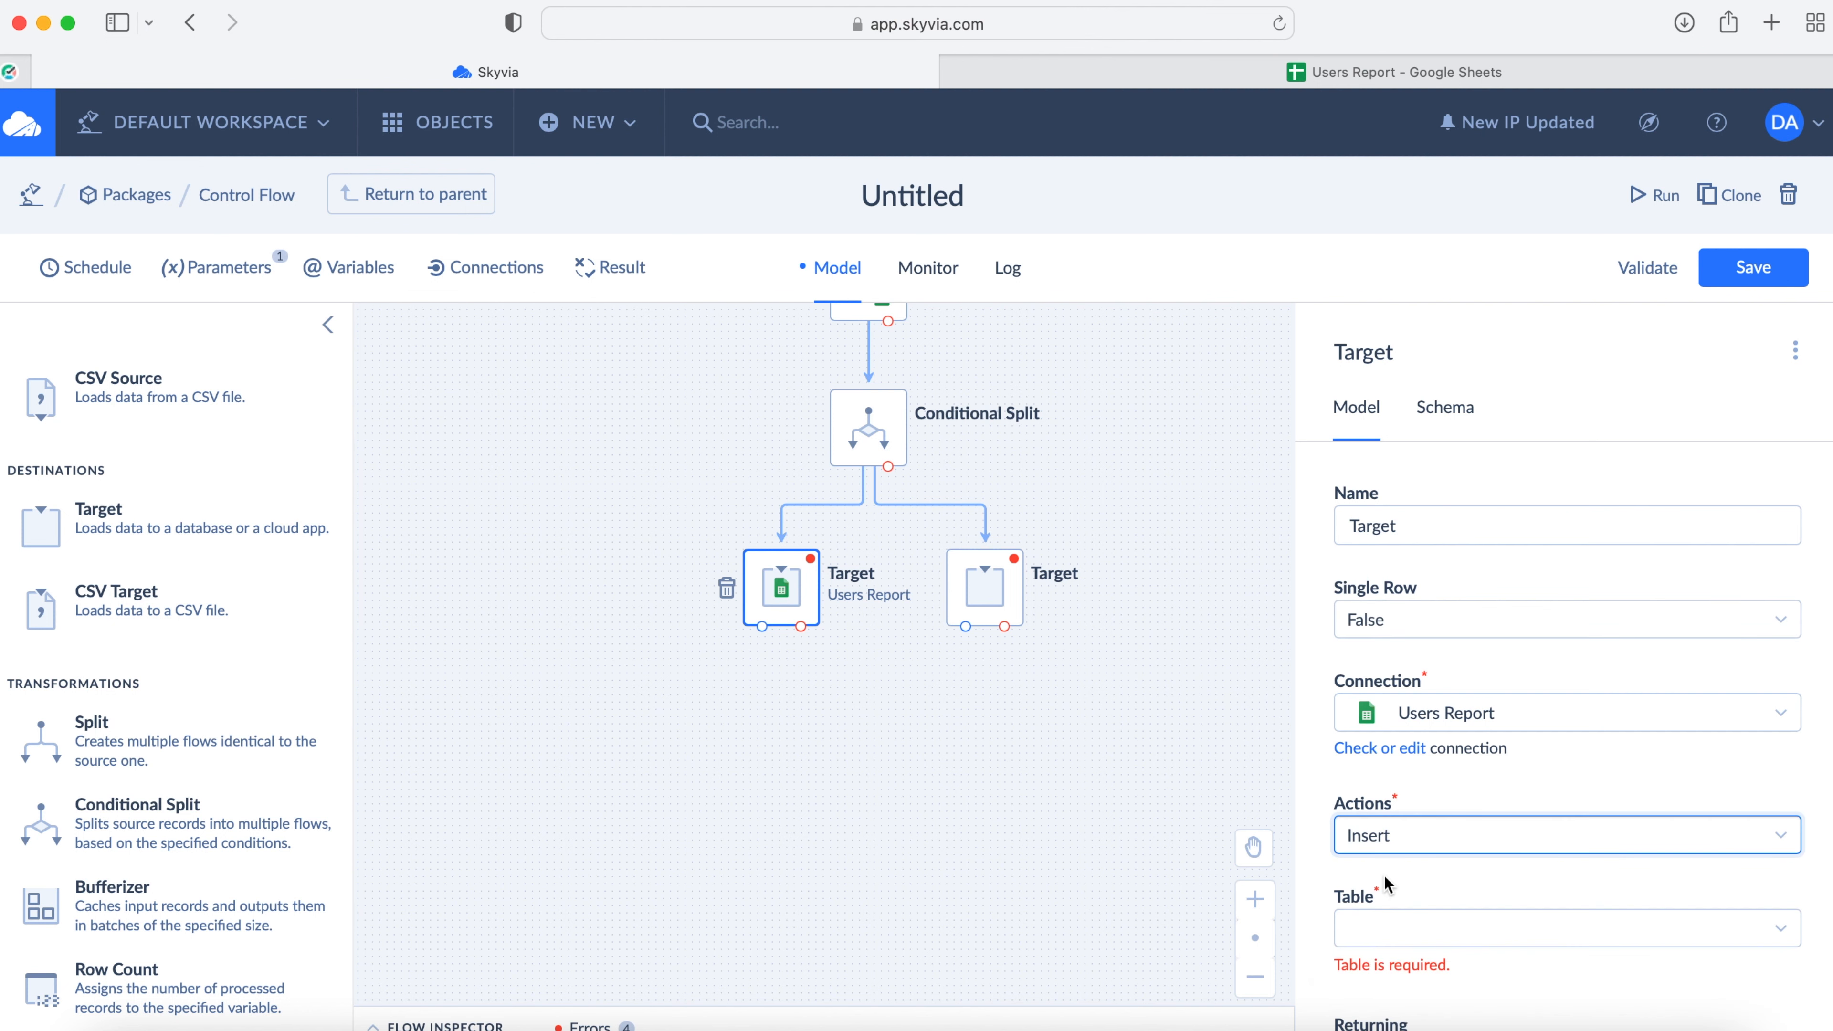
scroll(1413, 852, "down", 2)
left_click(1415, 852)
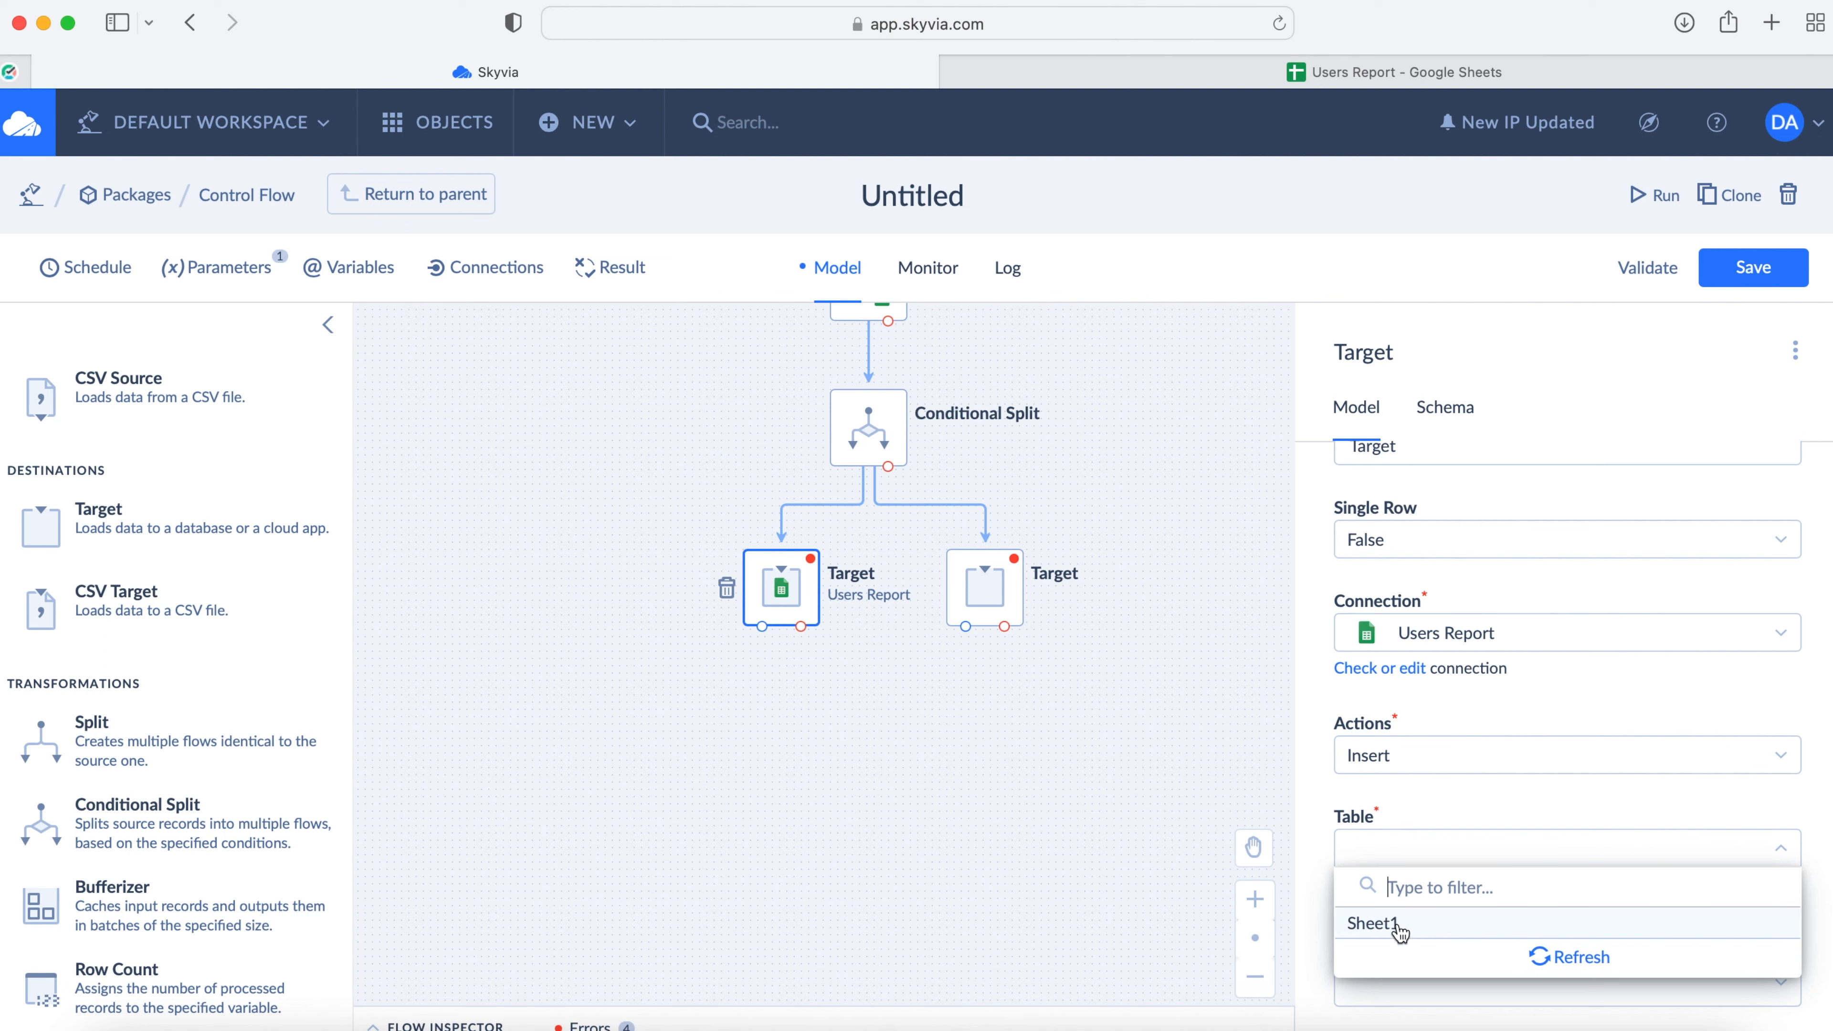
left_click(1396, 926)
Step: Auto-map the left Target's Year, Month and Total parameters, apply the mapping and save the package
scroll(1417, 888, "down", 4)
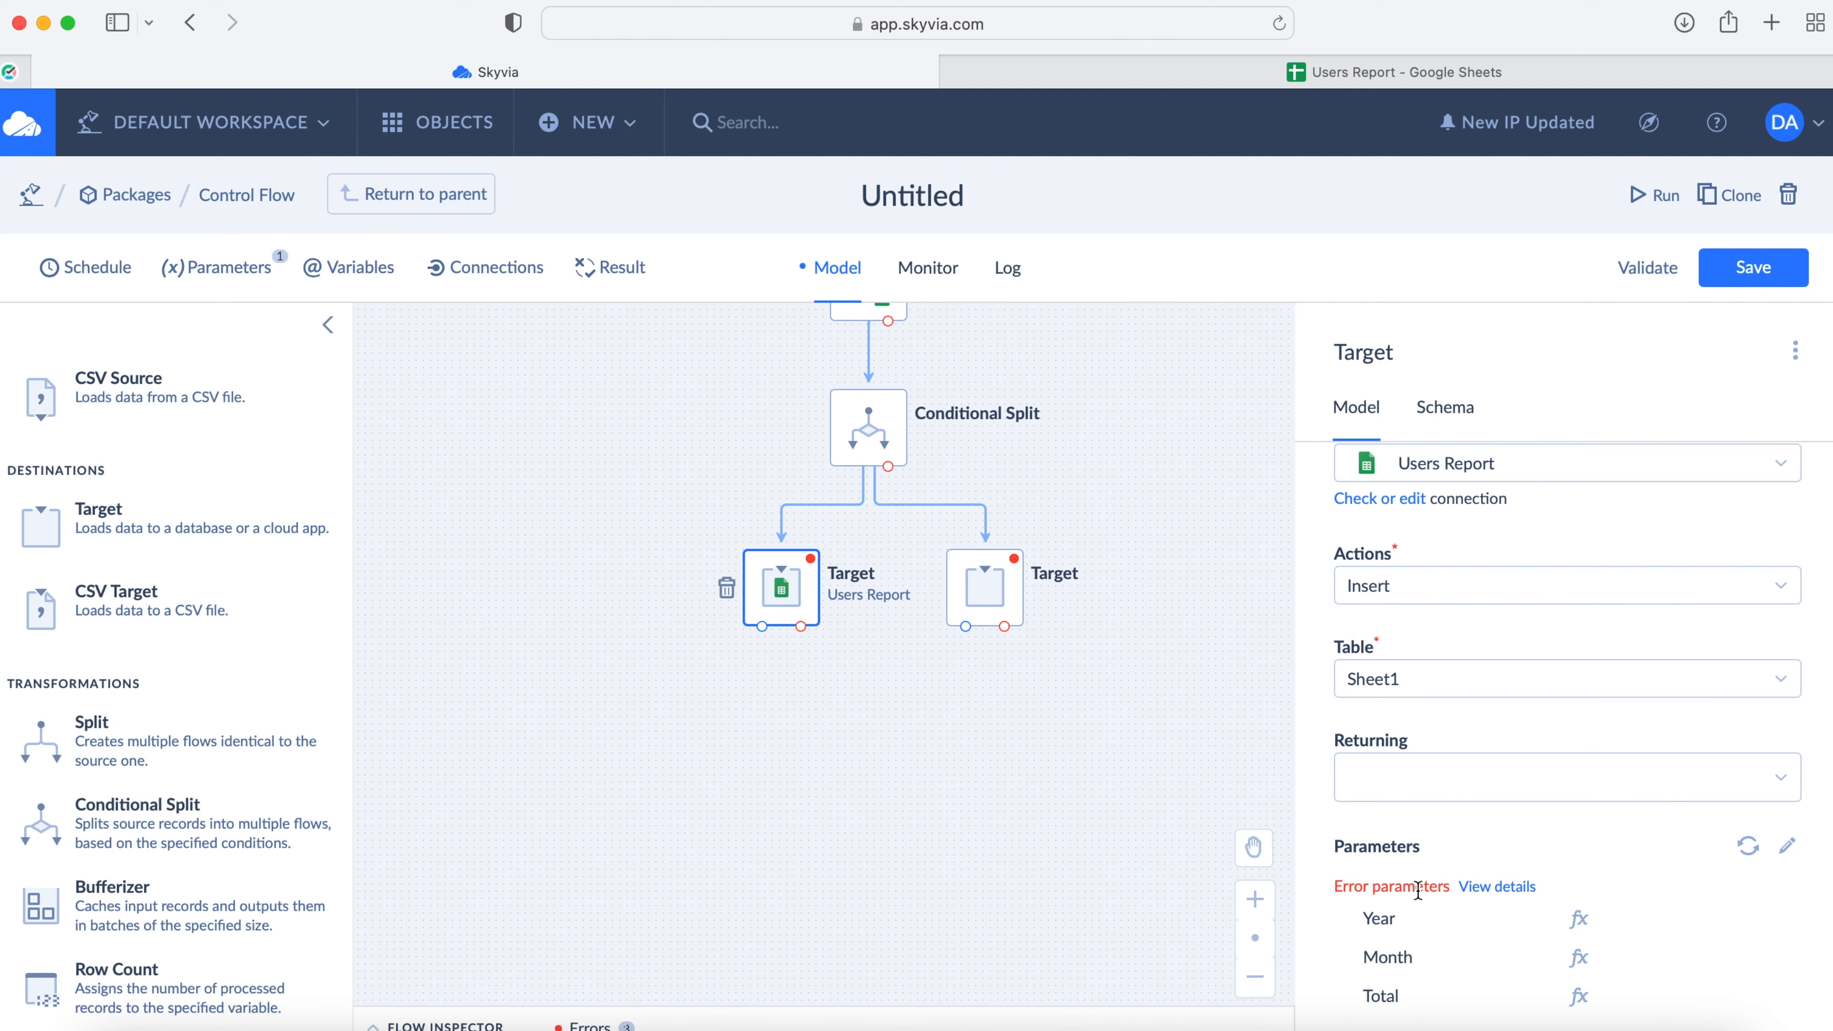
left_click(1789, 846)
left_click(541, 383)
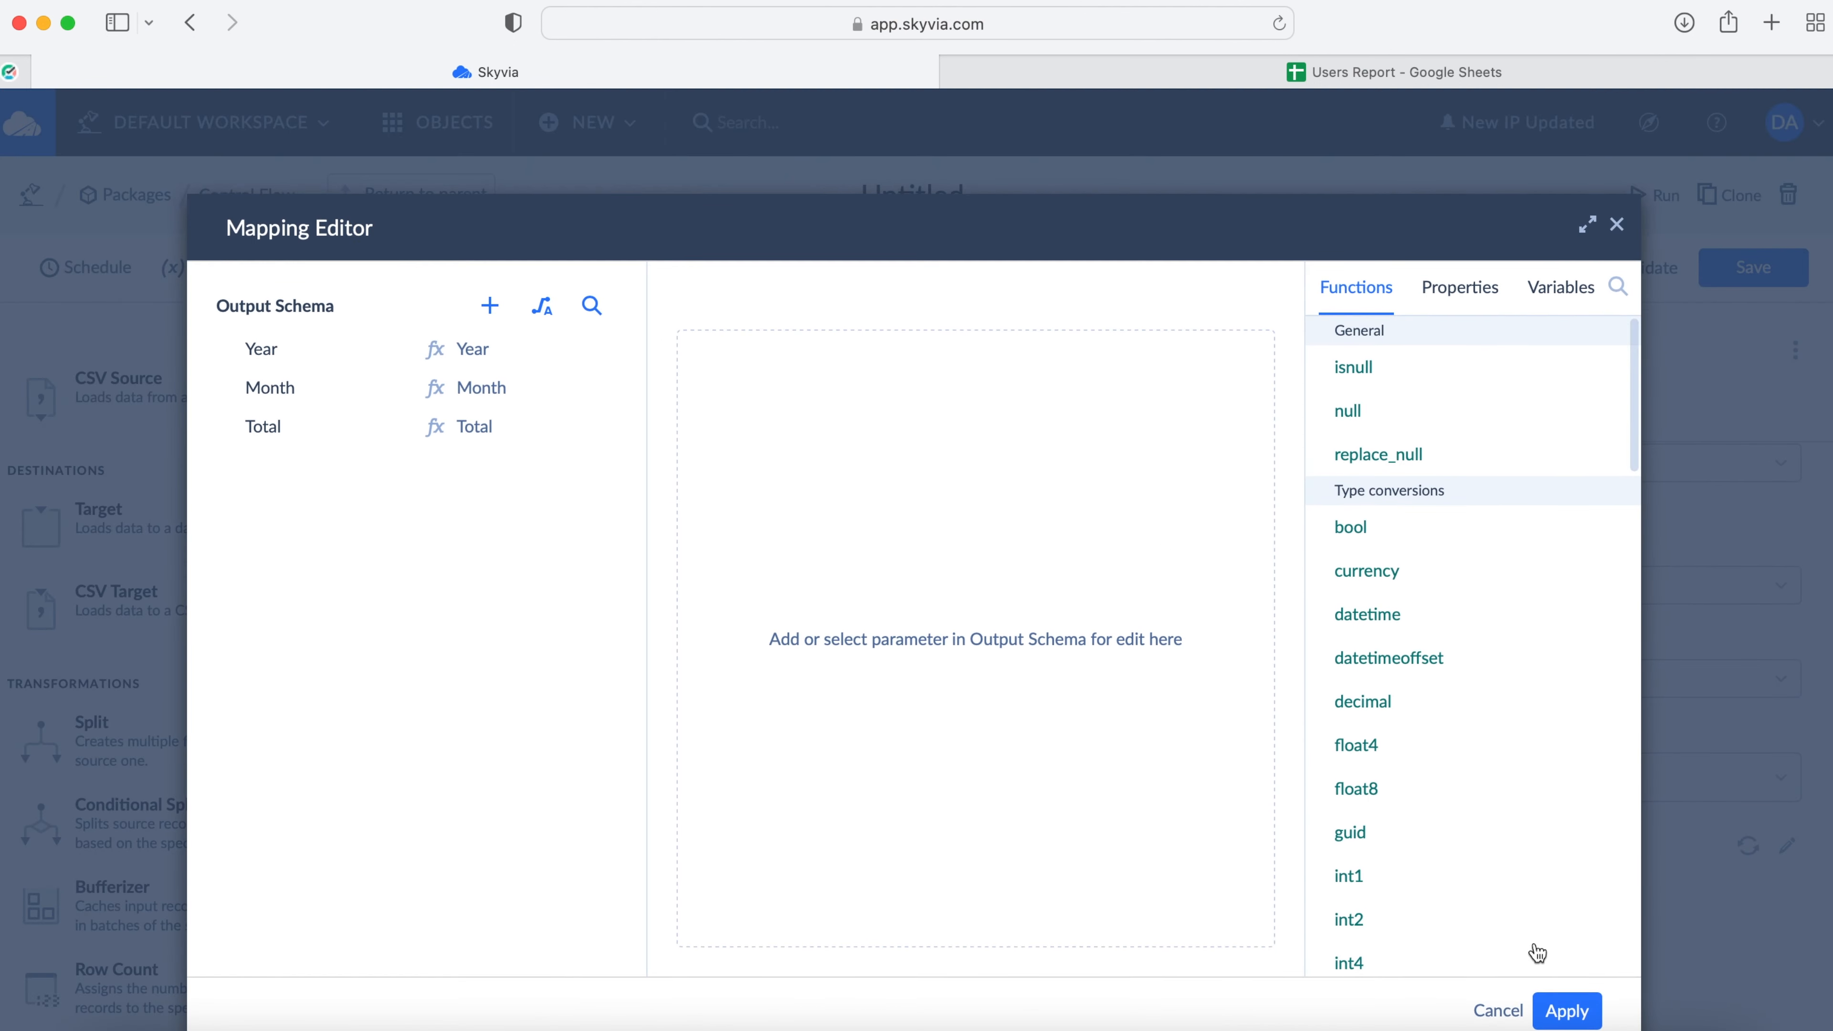
left_click(1570, 1004)
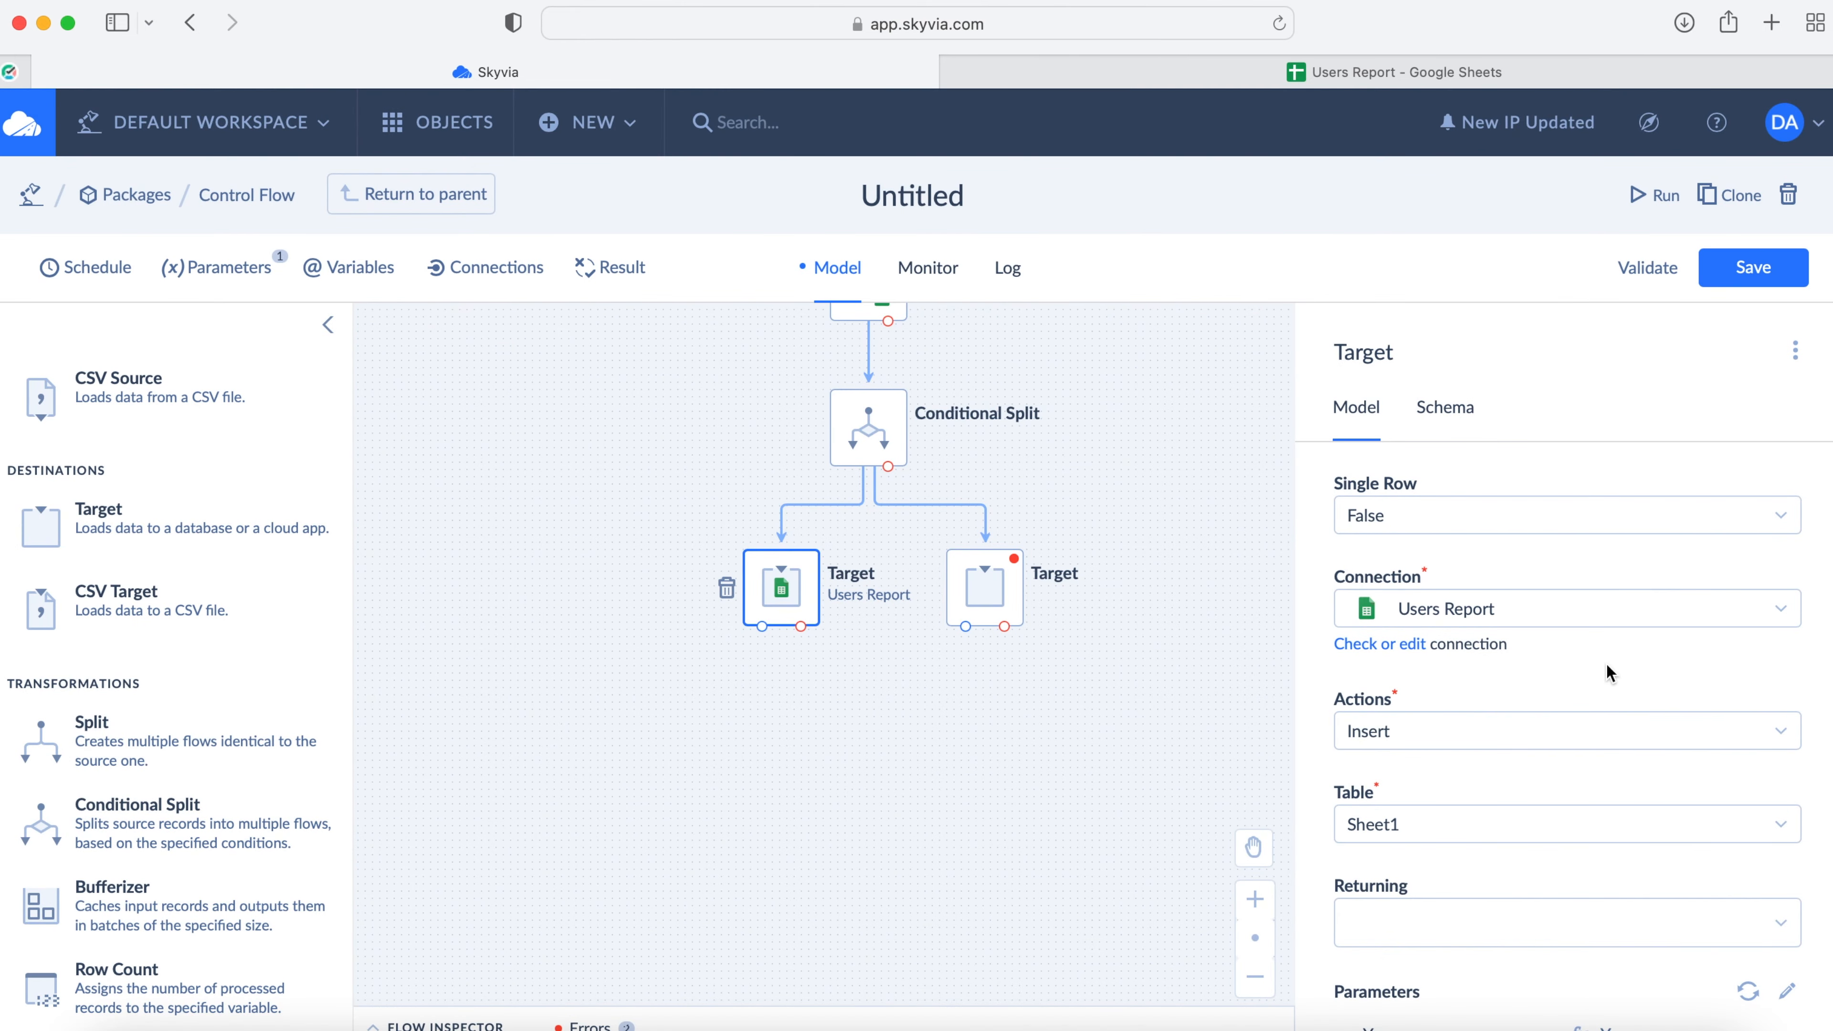
scroll(1604, 662, "down", 3)
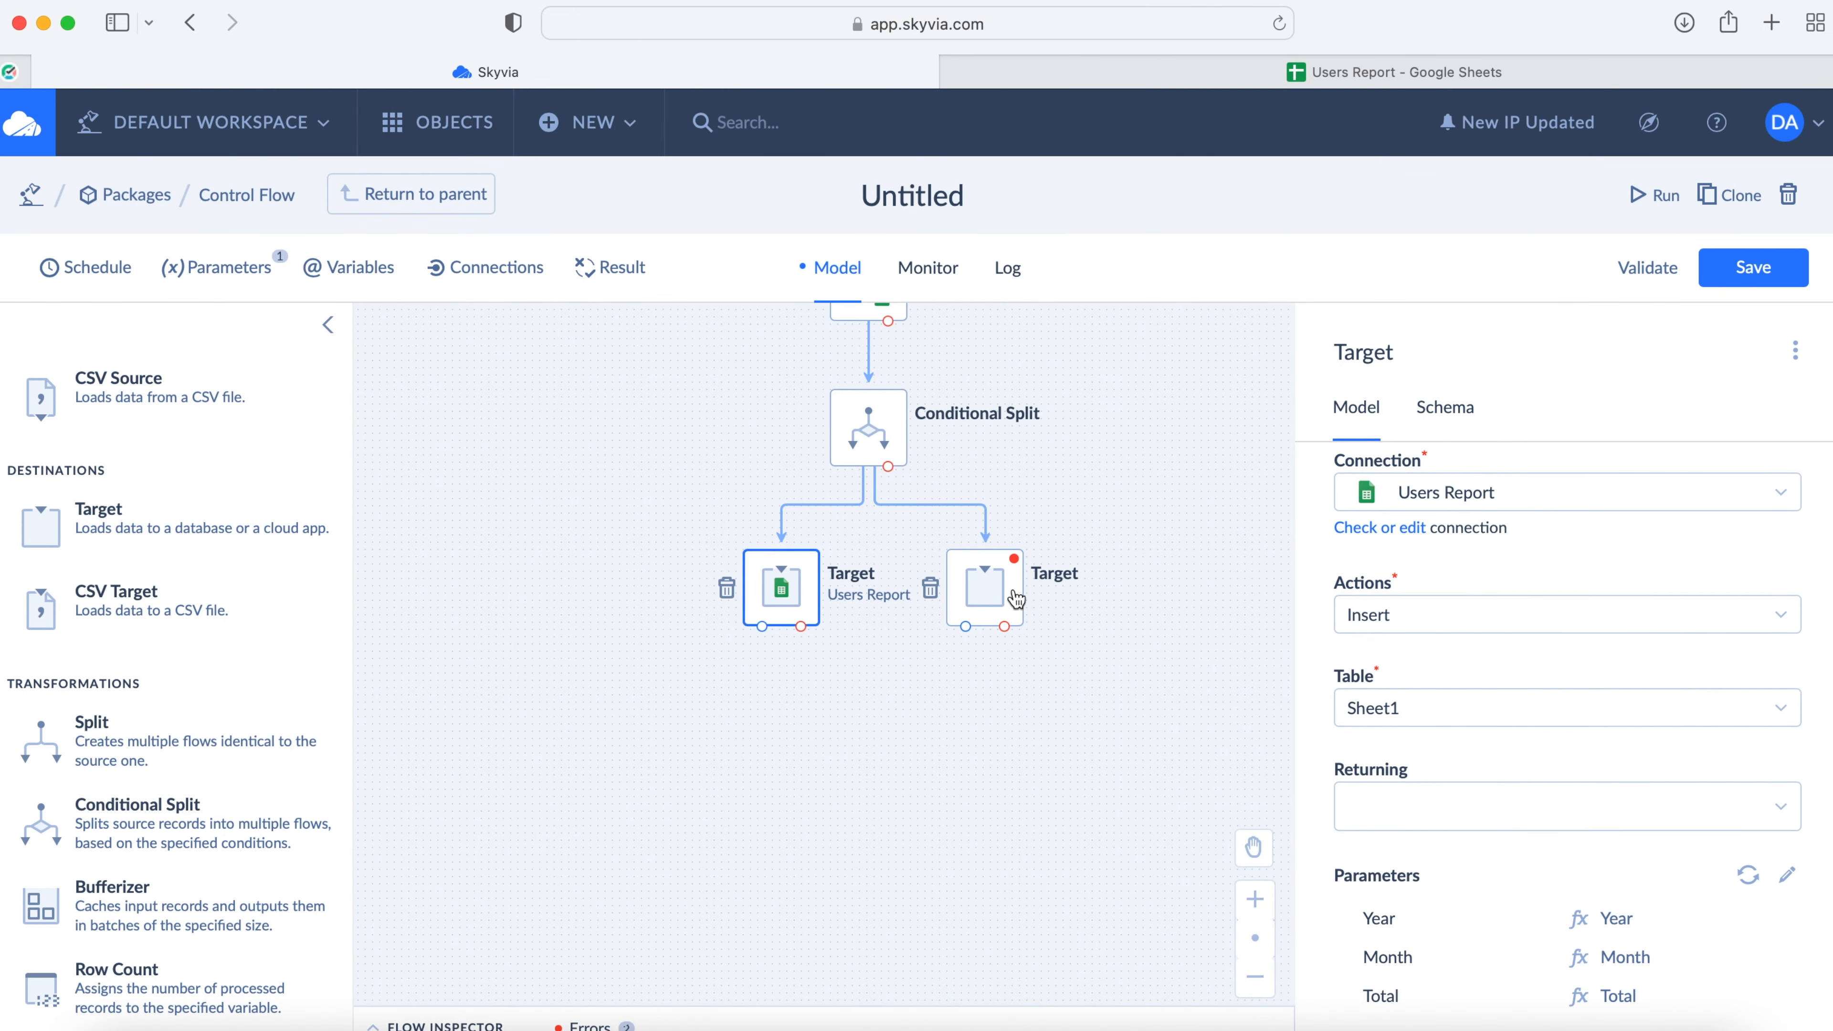
left_click(1742, 261)
Step: Set the right Target component's connection to Users Report
left_click(985, 589)
left_click(1394, 712)
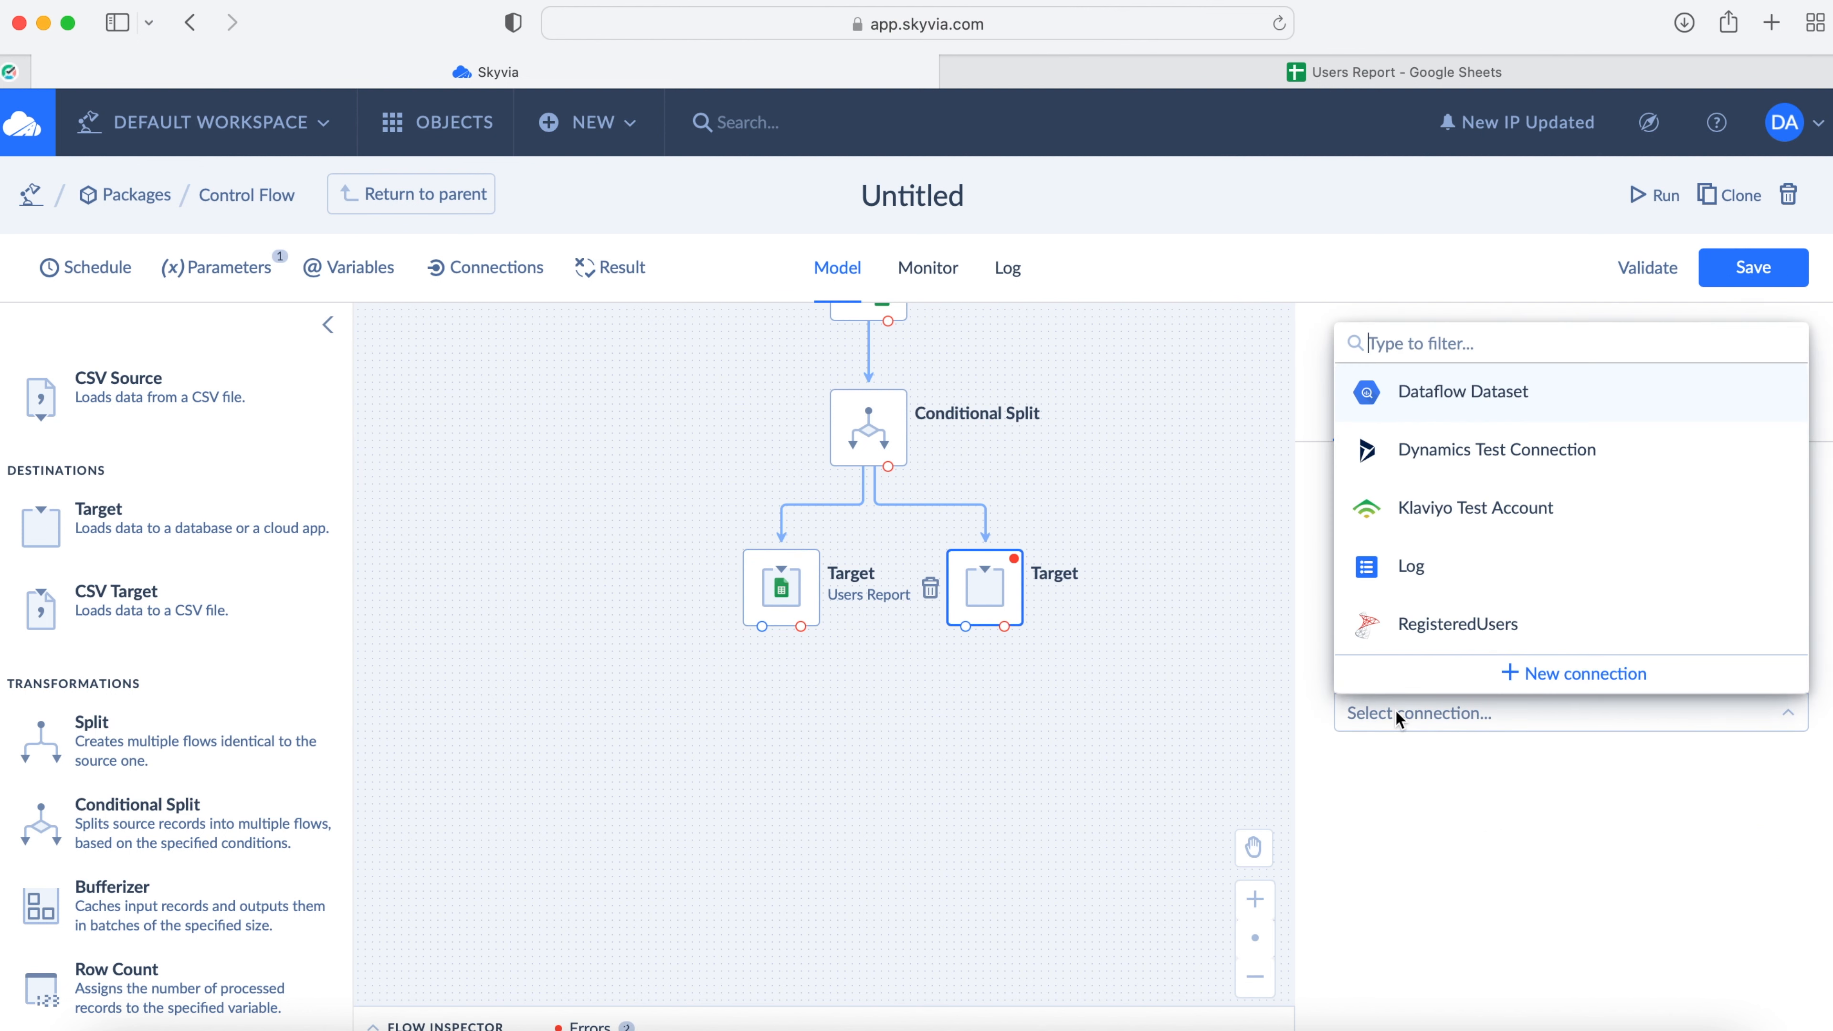
type("shee")
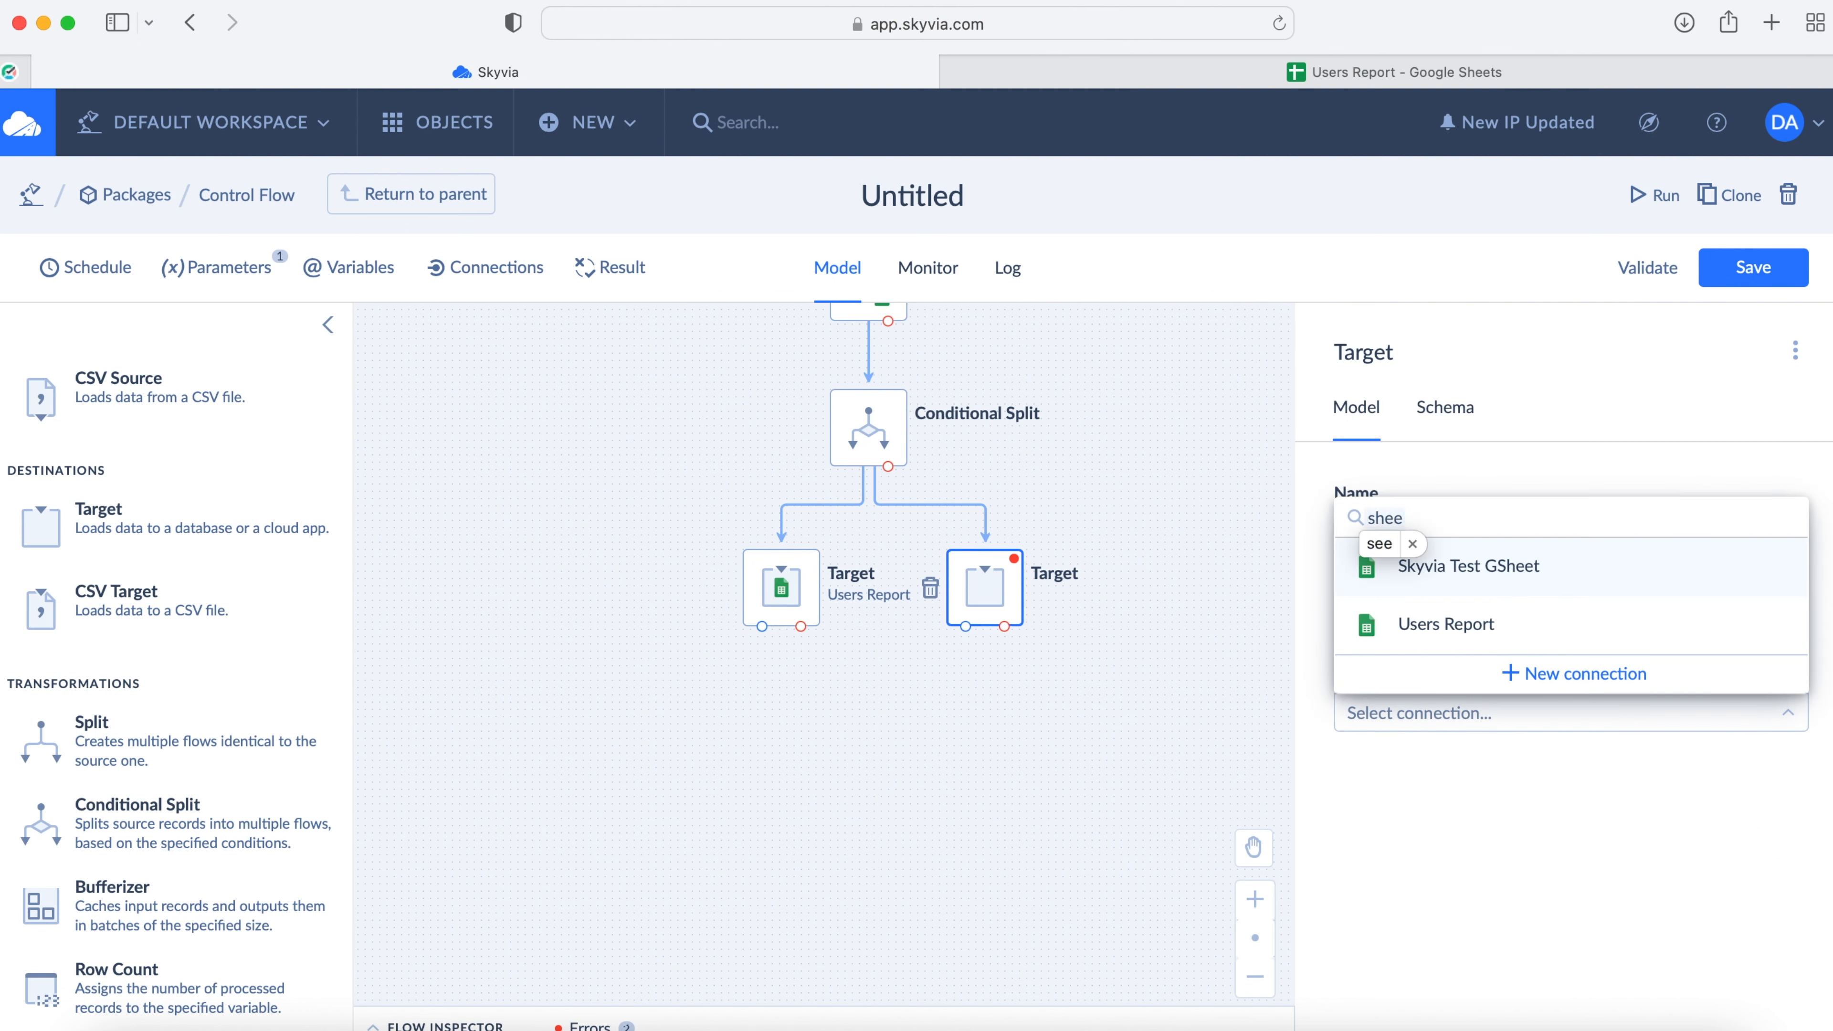
left_click(1413, 544)
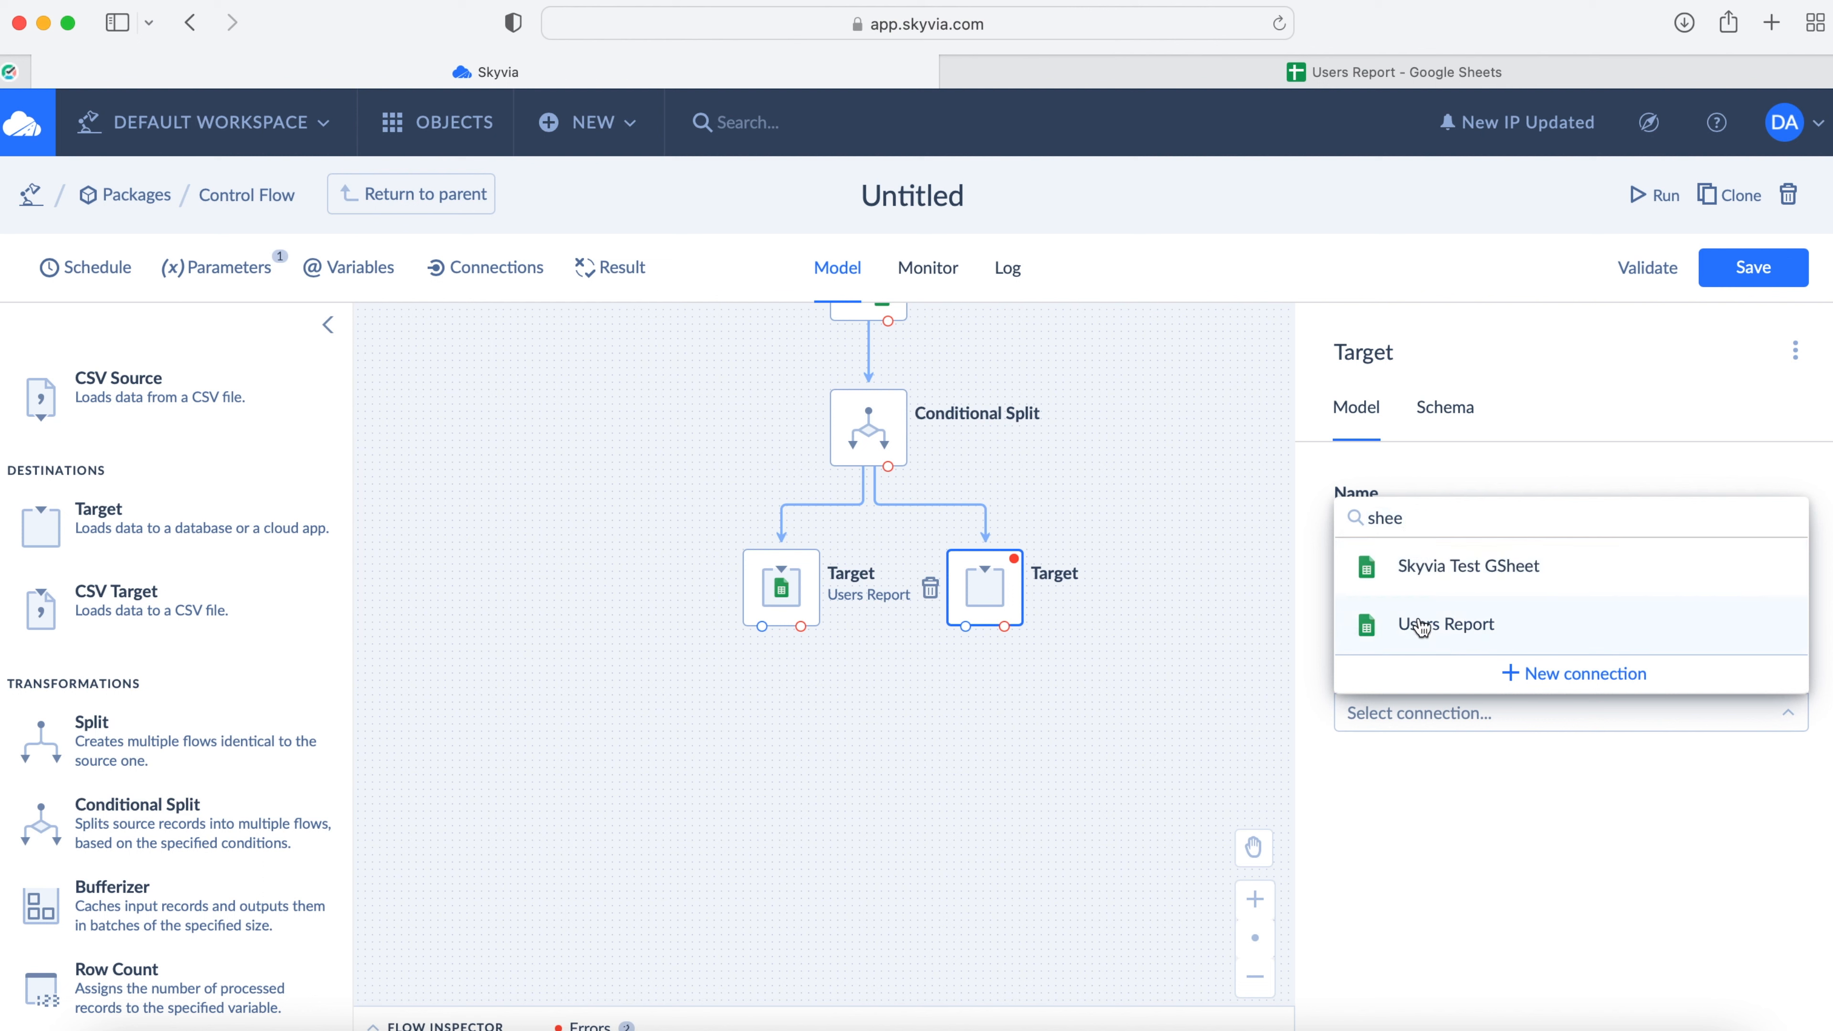
left_click(1423, 637)
Step: Configure the right Target to use the Update action on table Sheet1 with RowNo as the key
left_click(1431, 836)
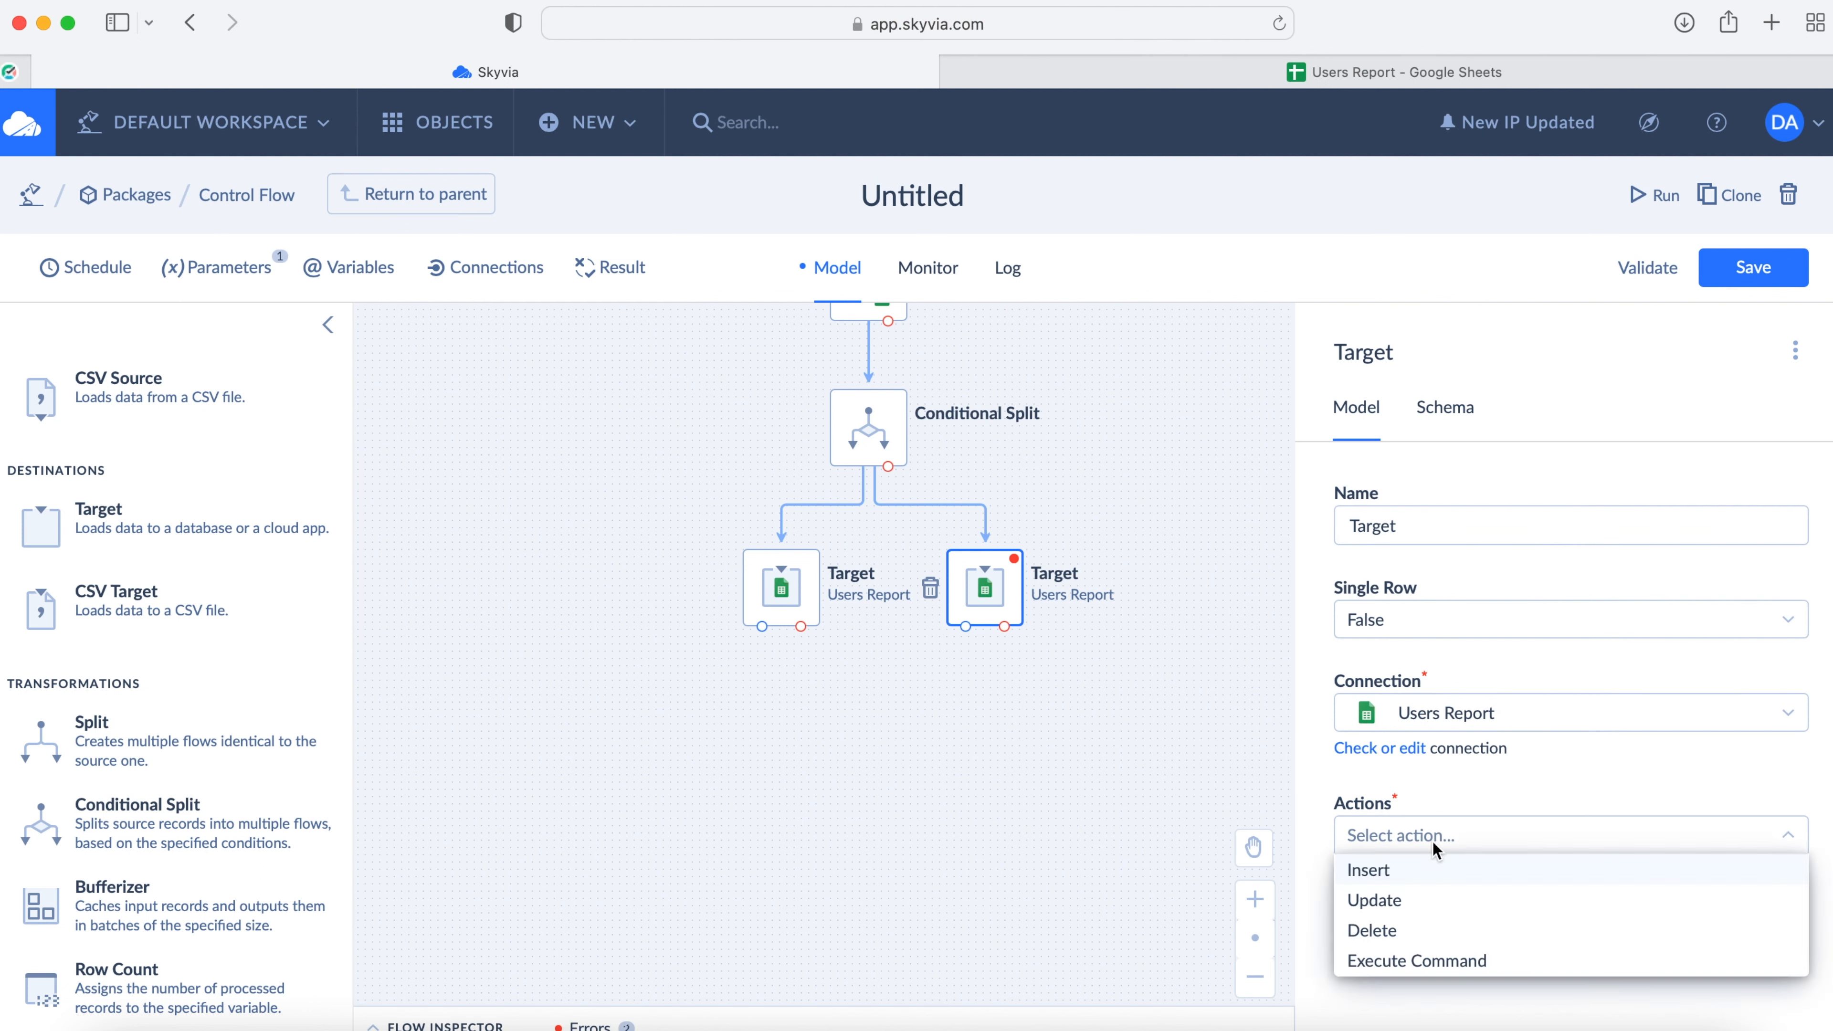
left_click(1413, 901)
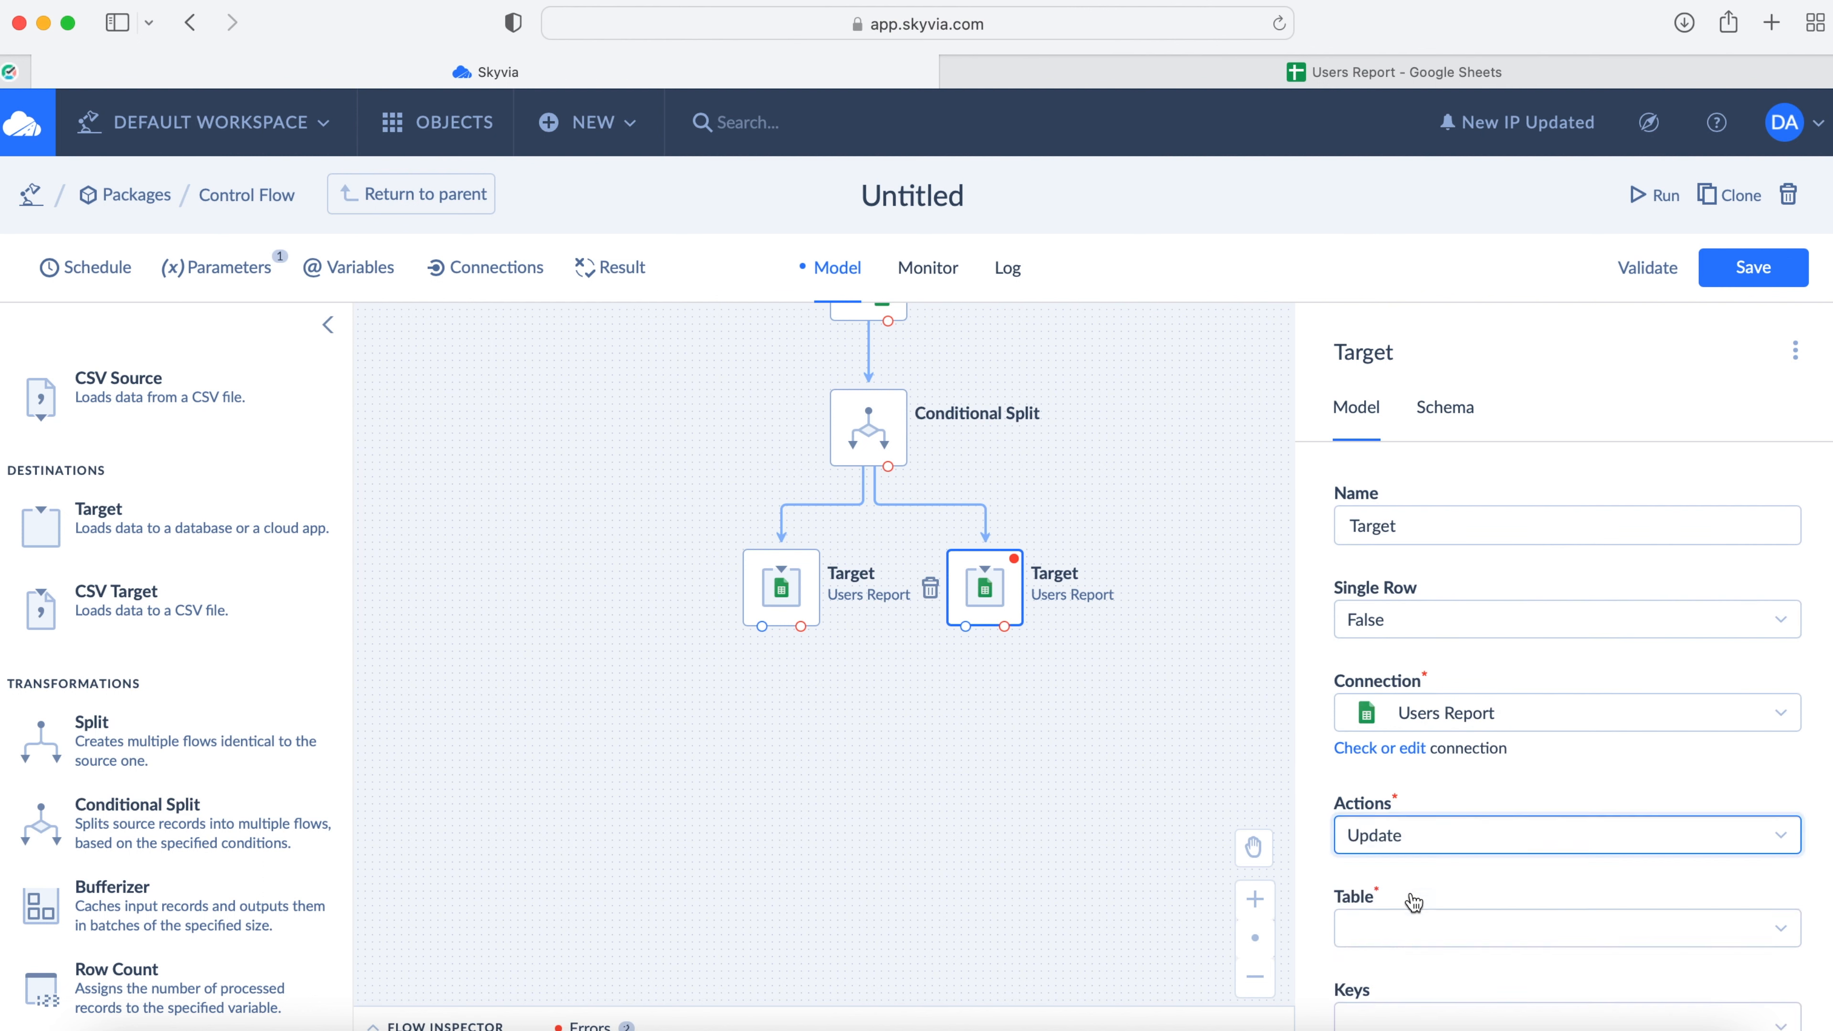
scroll(1419, 872, "down", 2)
left_click(1433, 815)
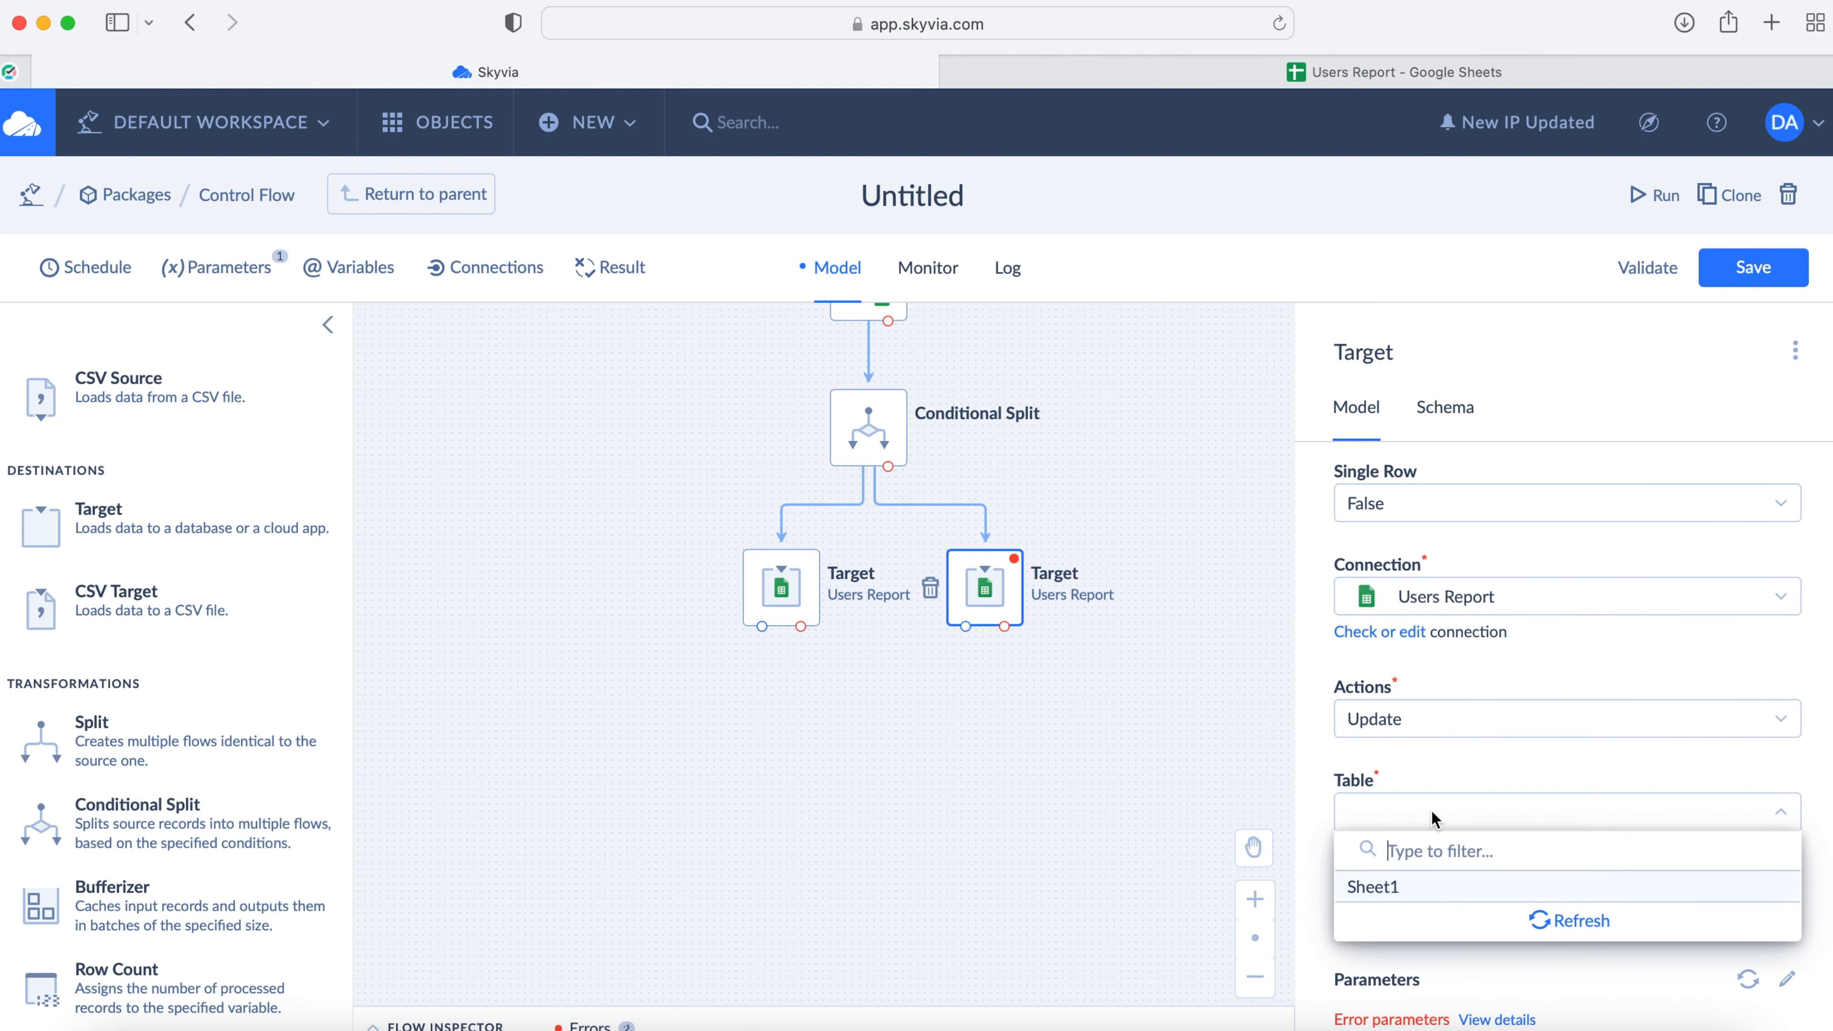
left_click(1410, 889)
scroll(1411, 888, "down", 1)
left_click(1430, 865)
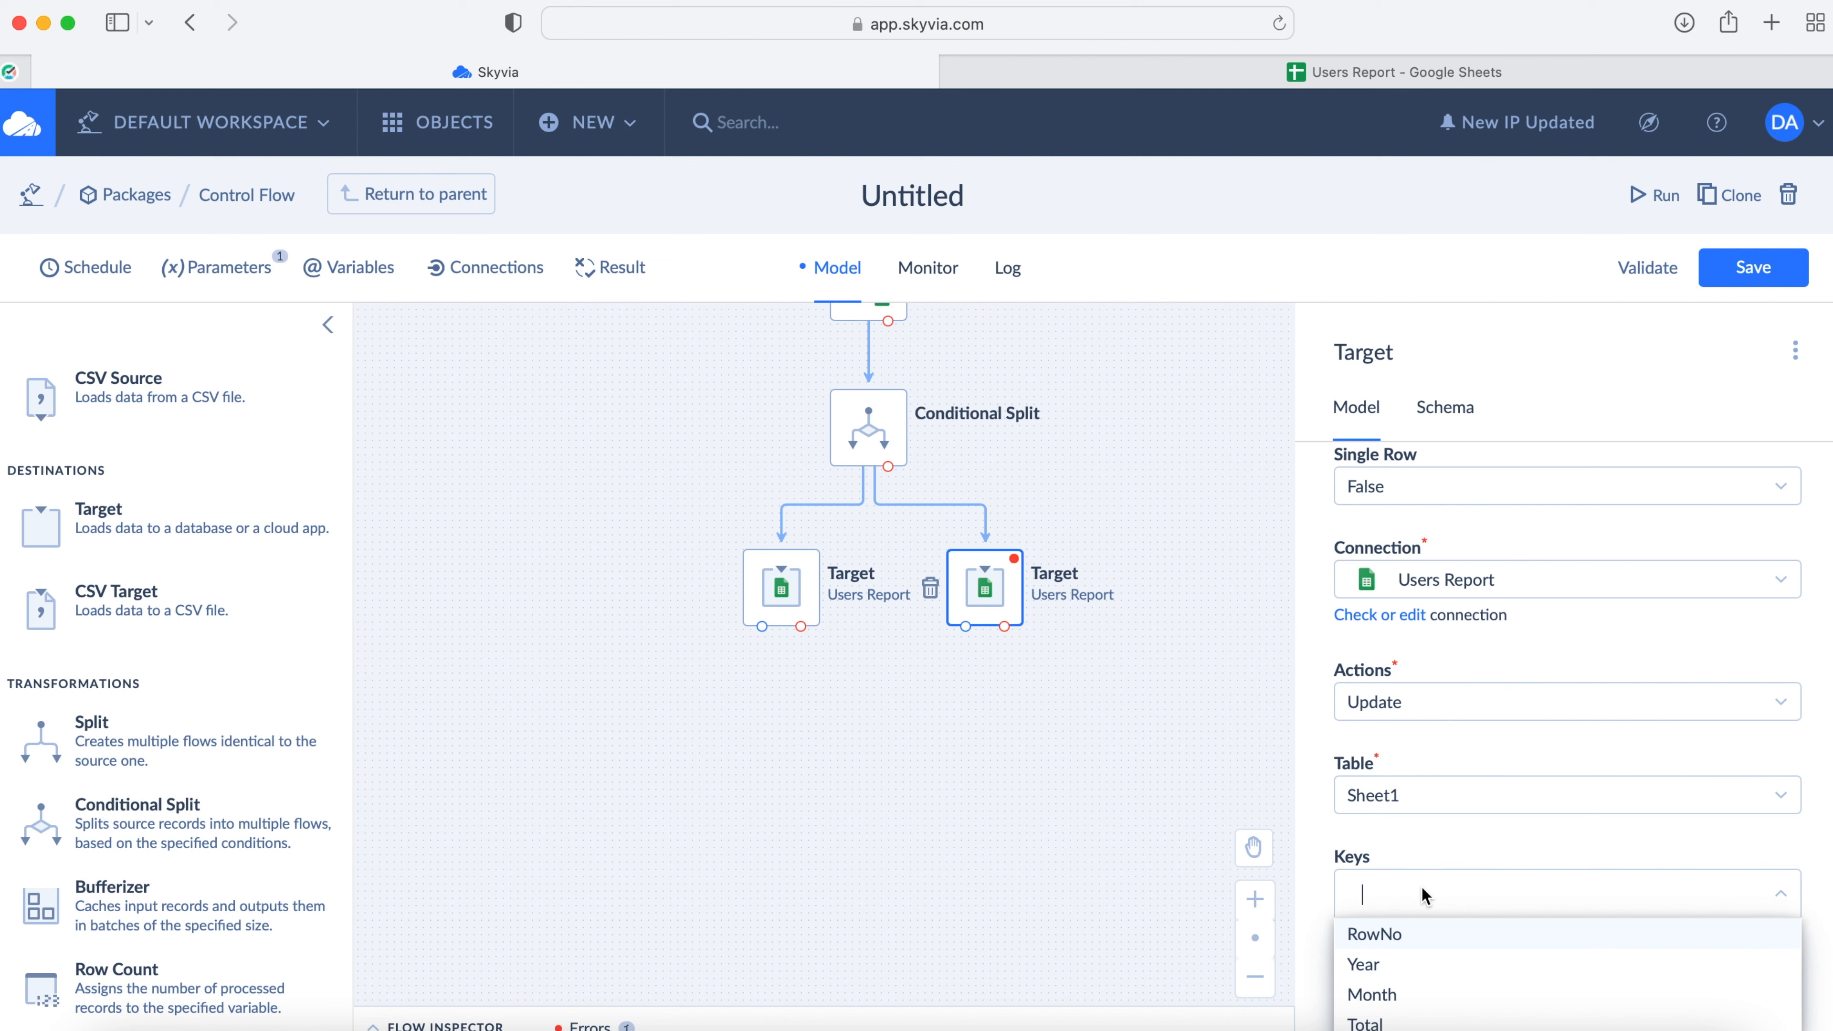
left_click(1367, 933)
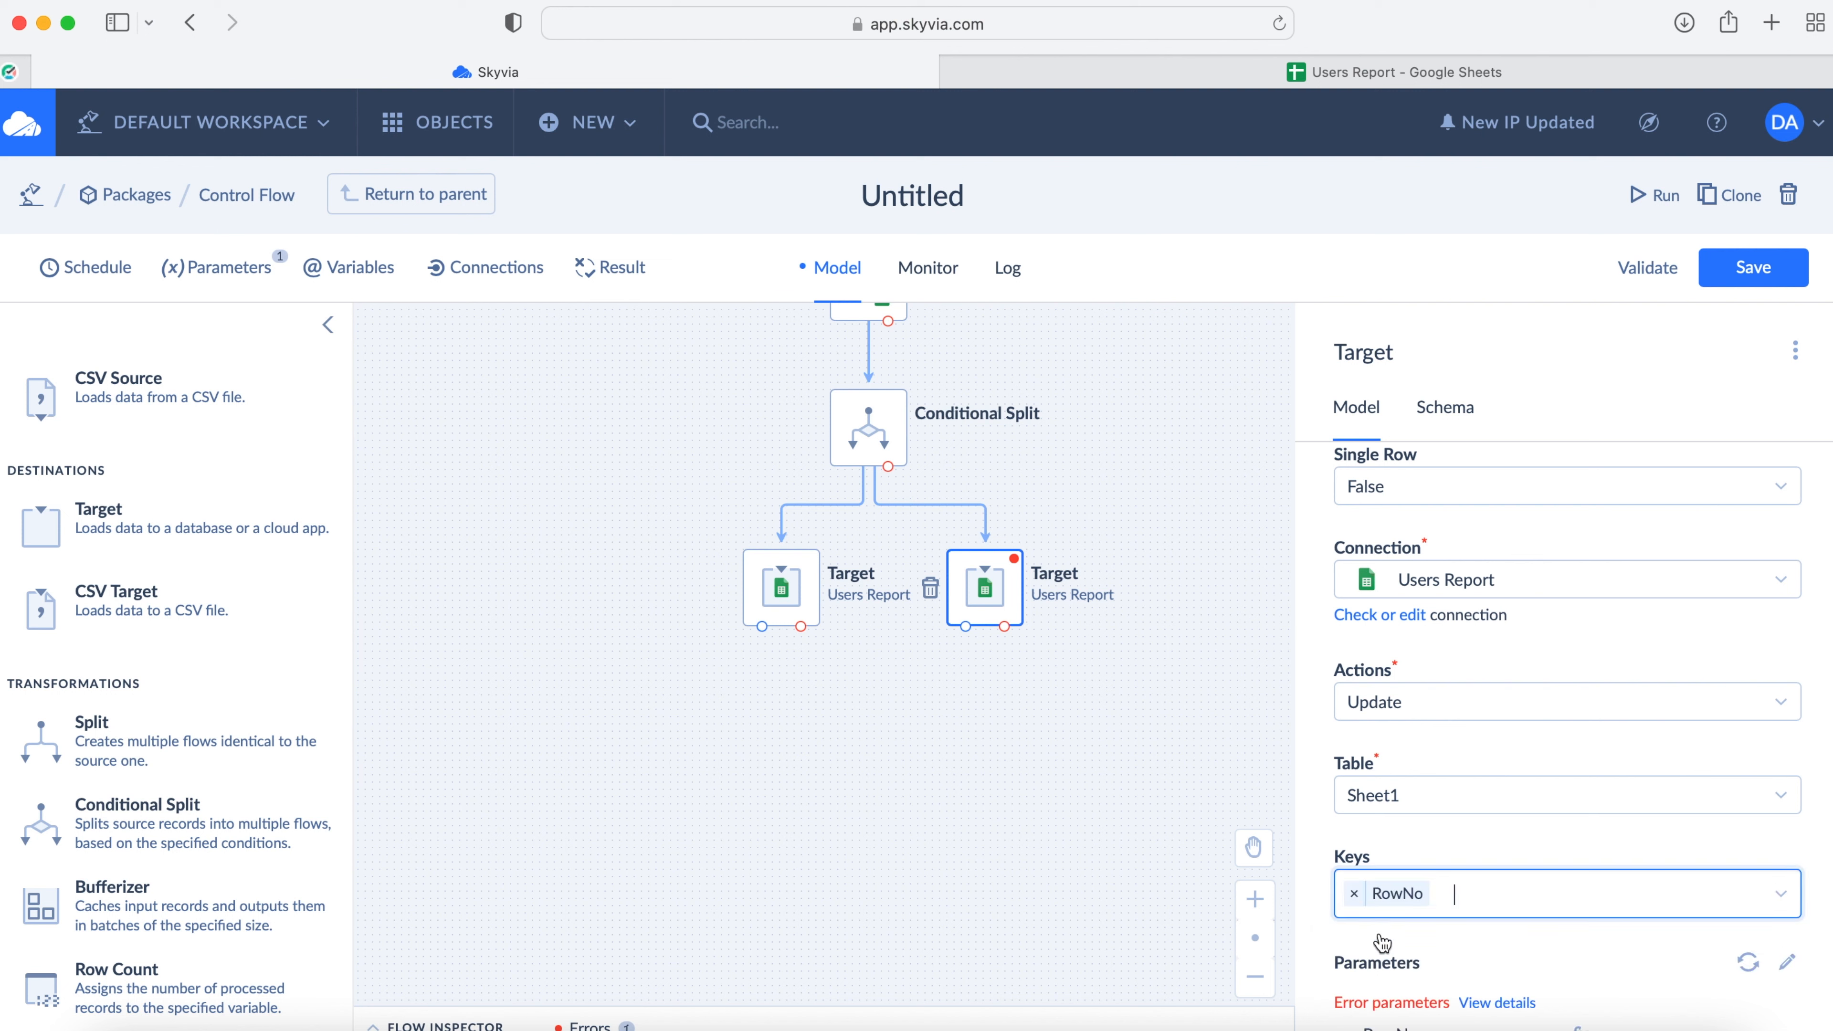
Step: Auto-map the right Target's RowNo, Year, Month and Total parameters, apply the mapping and save the package
scroll(1664, 853, "down", 3)
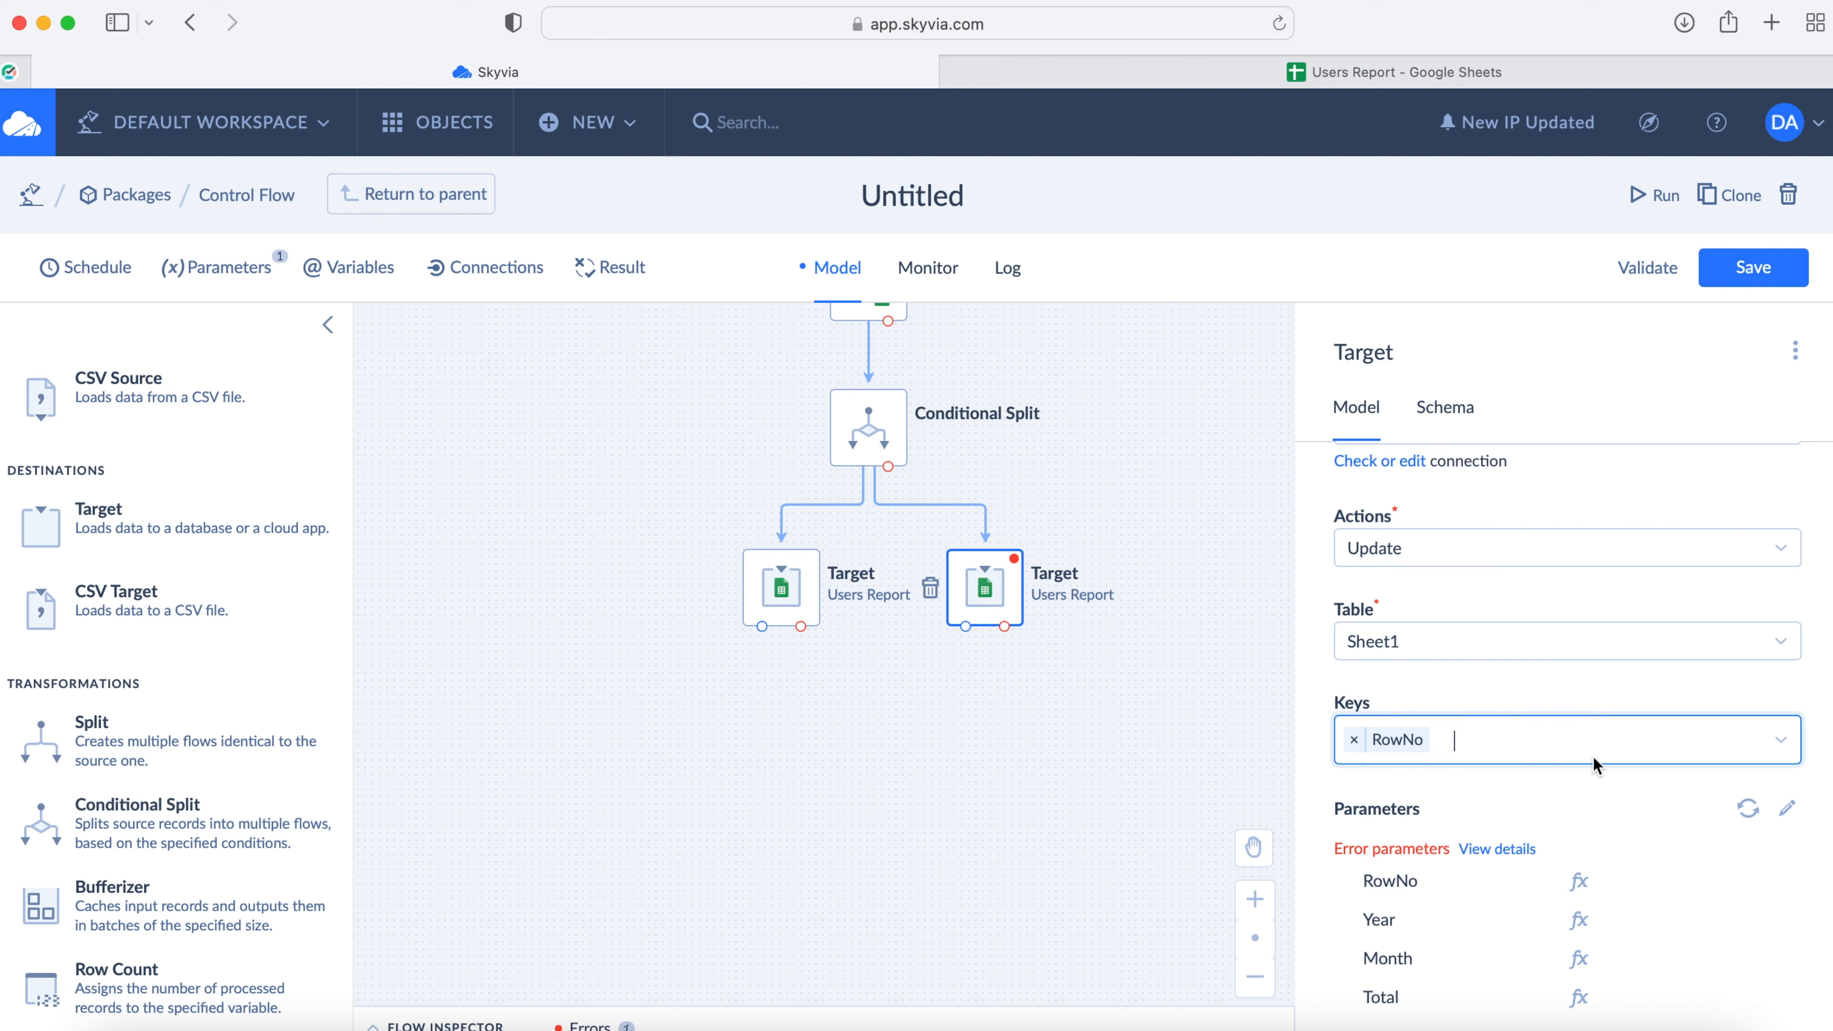
left_click(1787, 808)
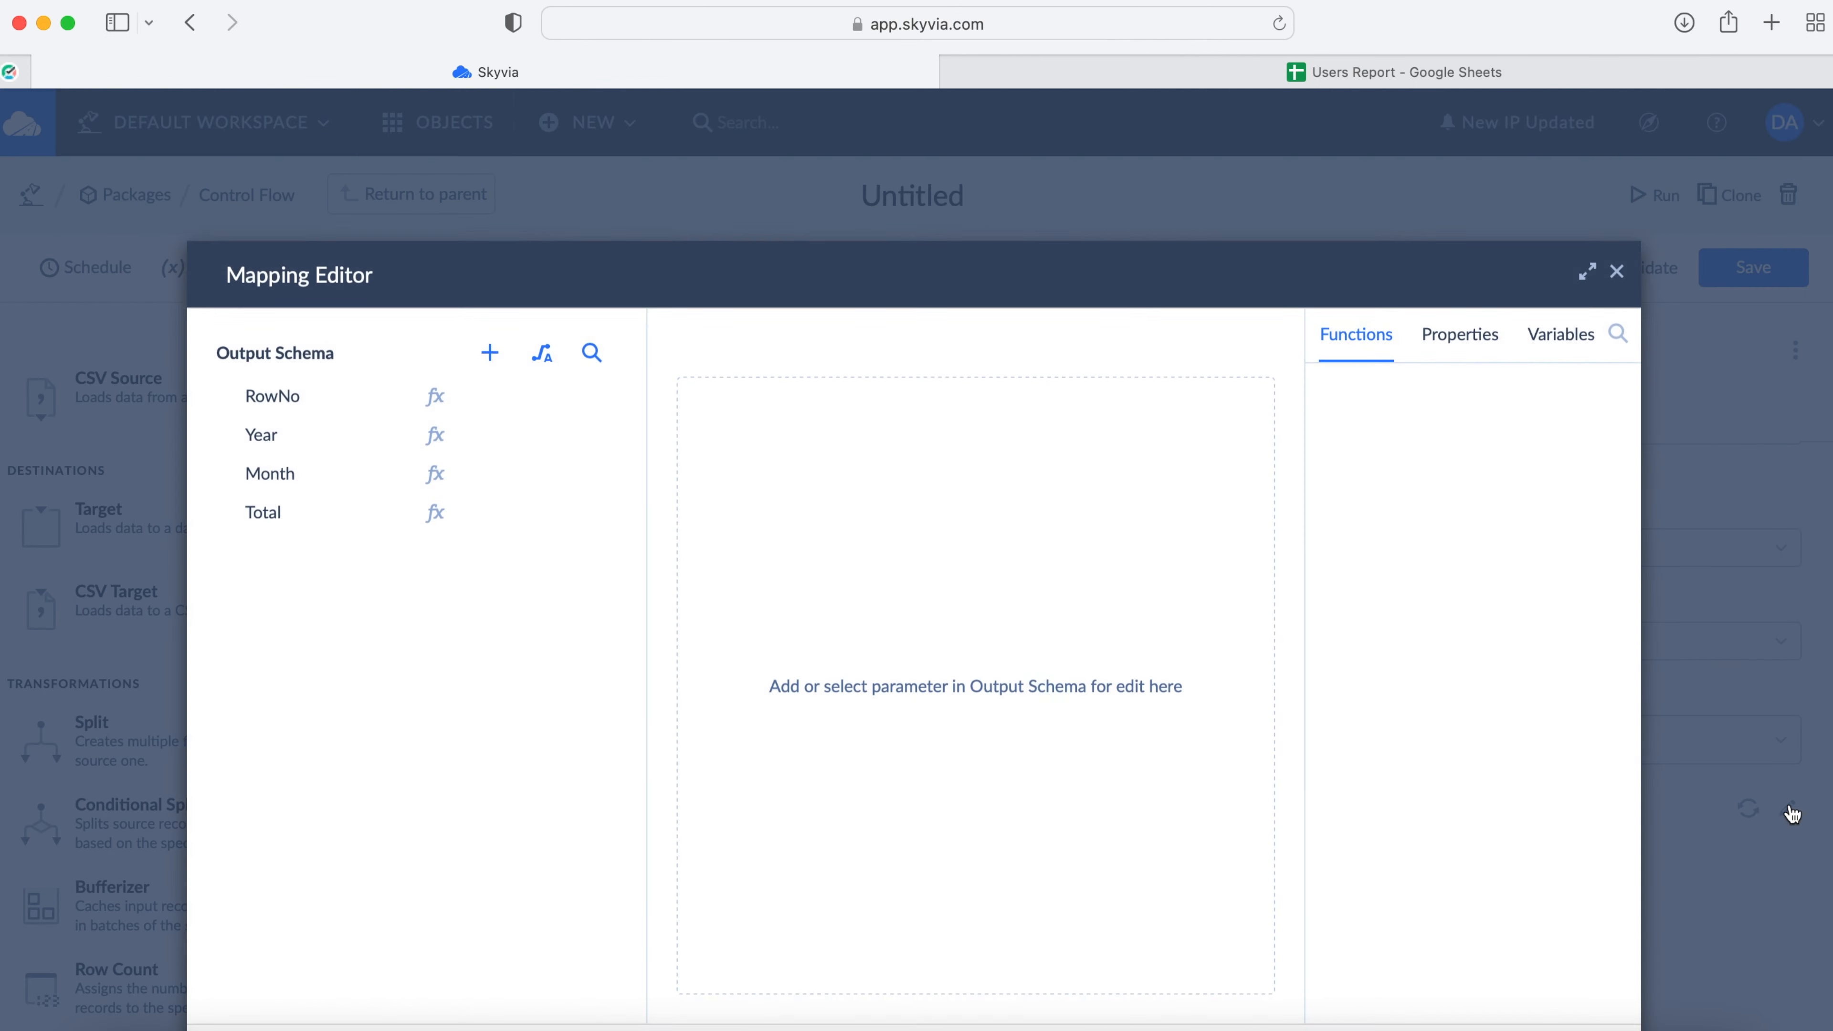
left_click(544, 388)
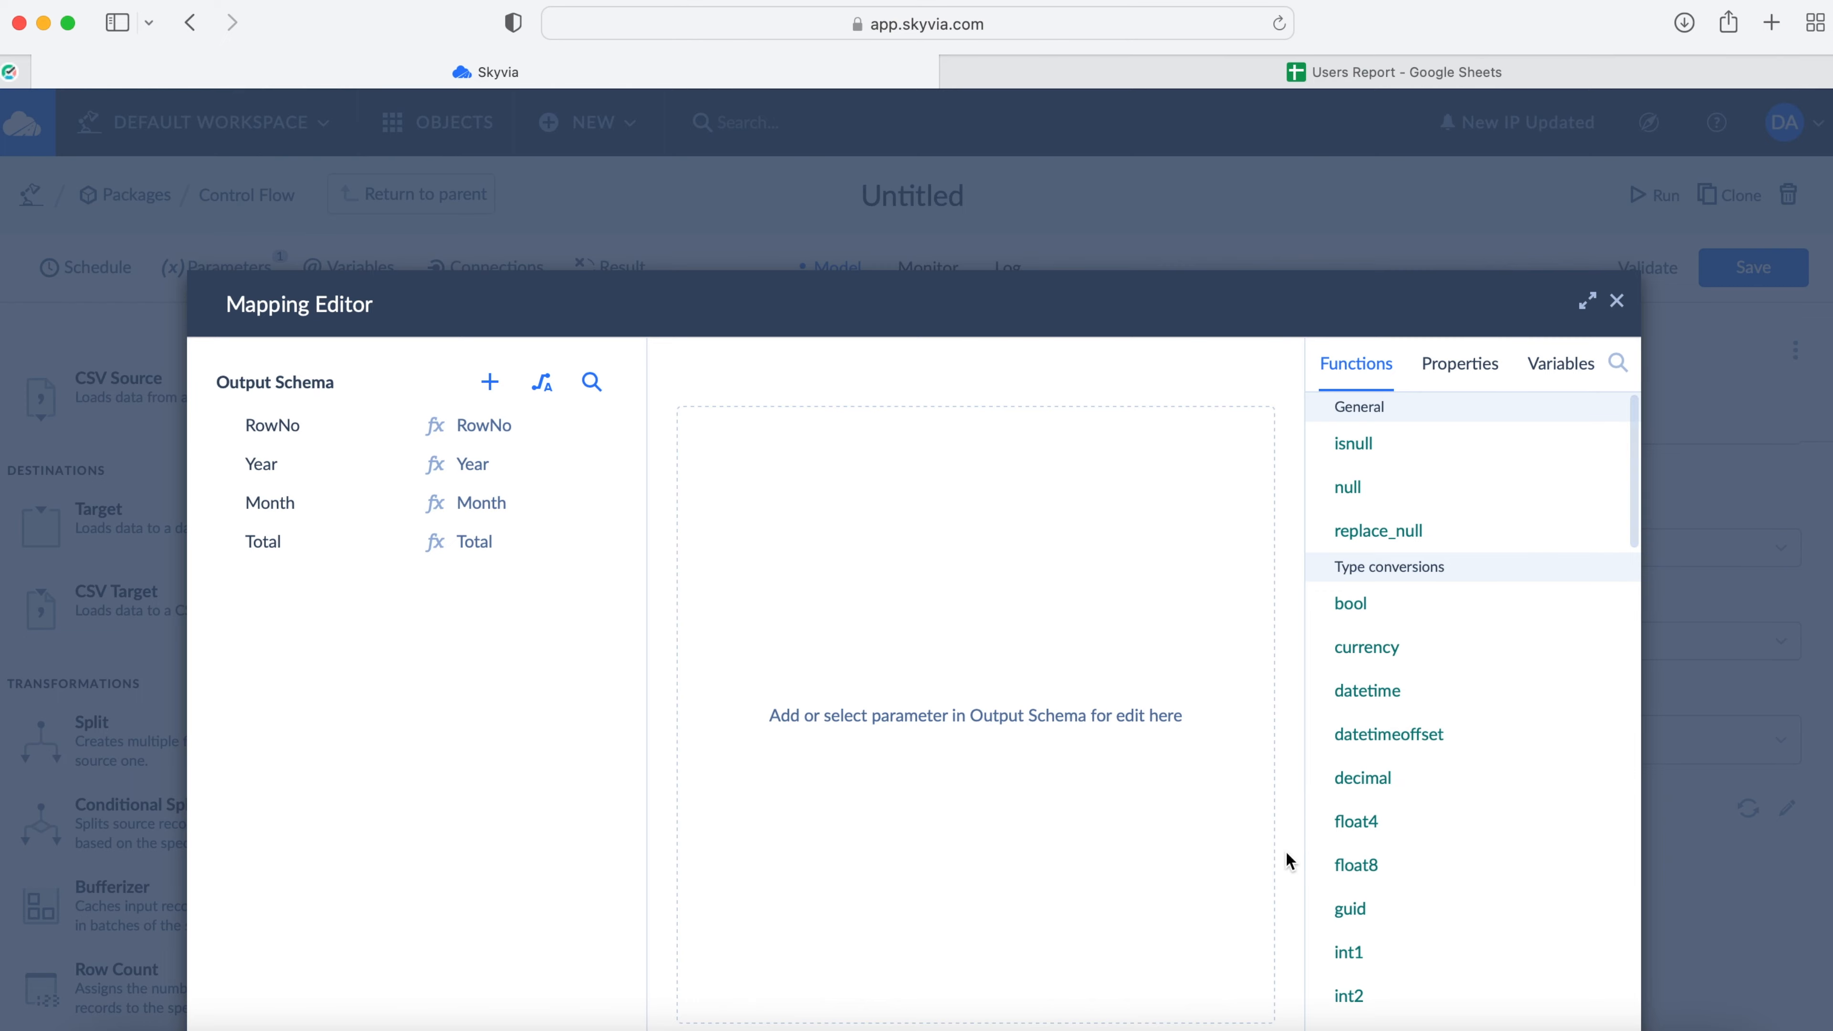
left_click(1566, 1000)
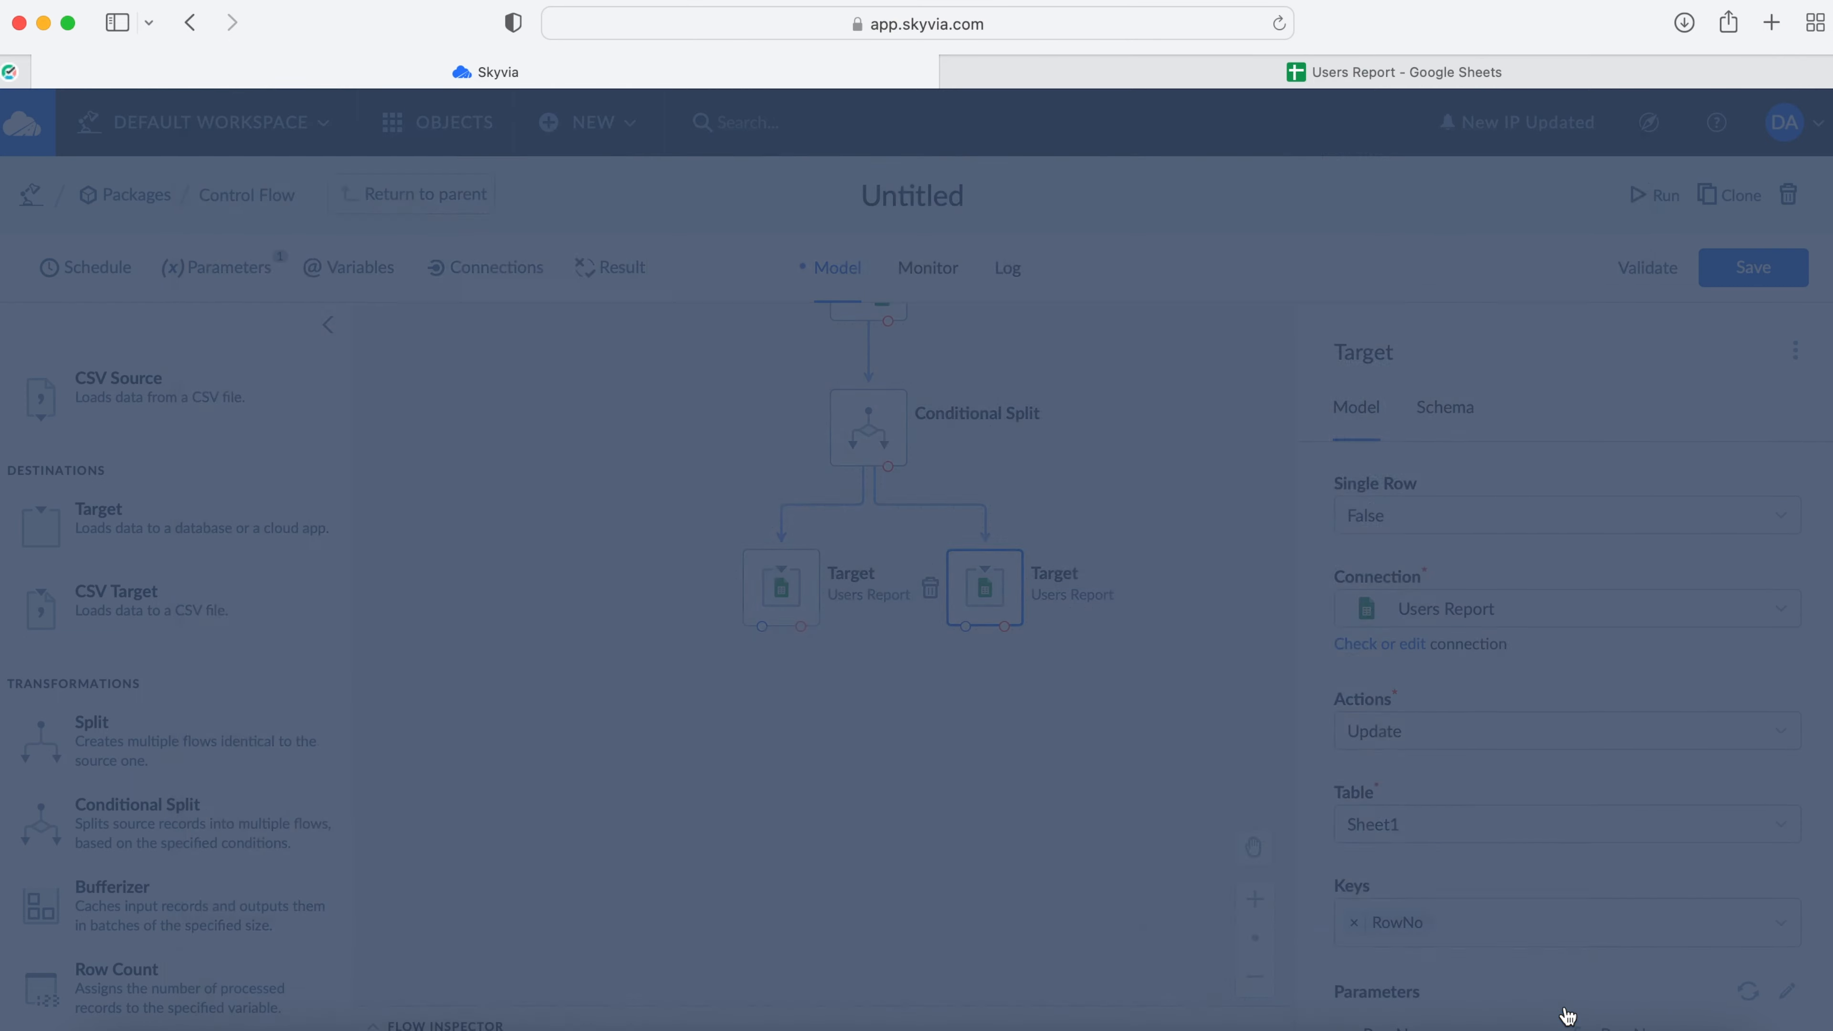
left_click(1751, 270)
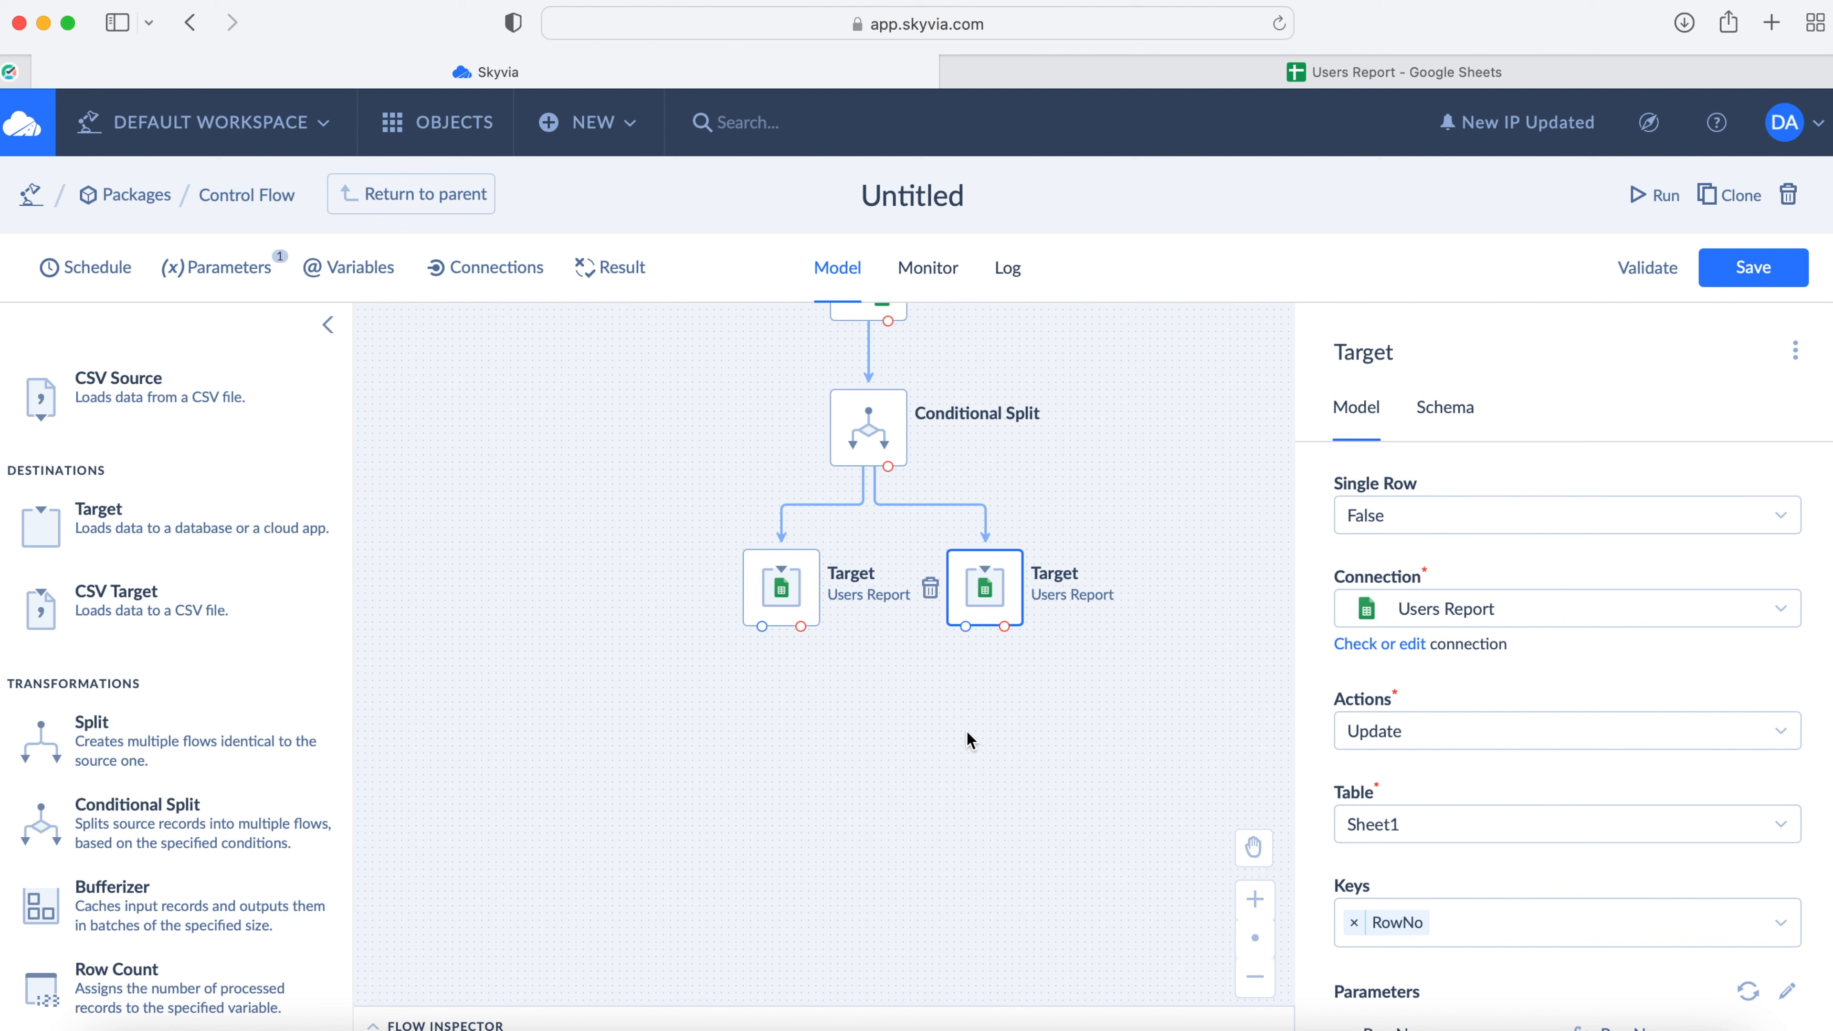
Step: Rename the package to CF, return to the parent control flow and save it
left_click(945, 194)
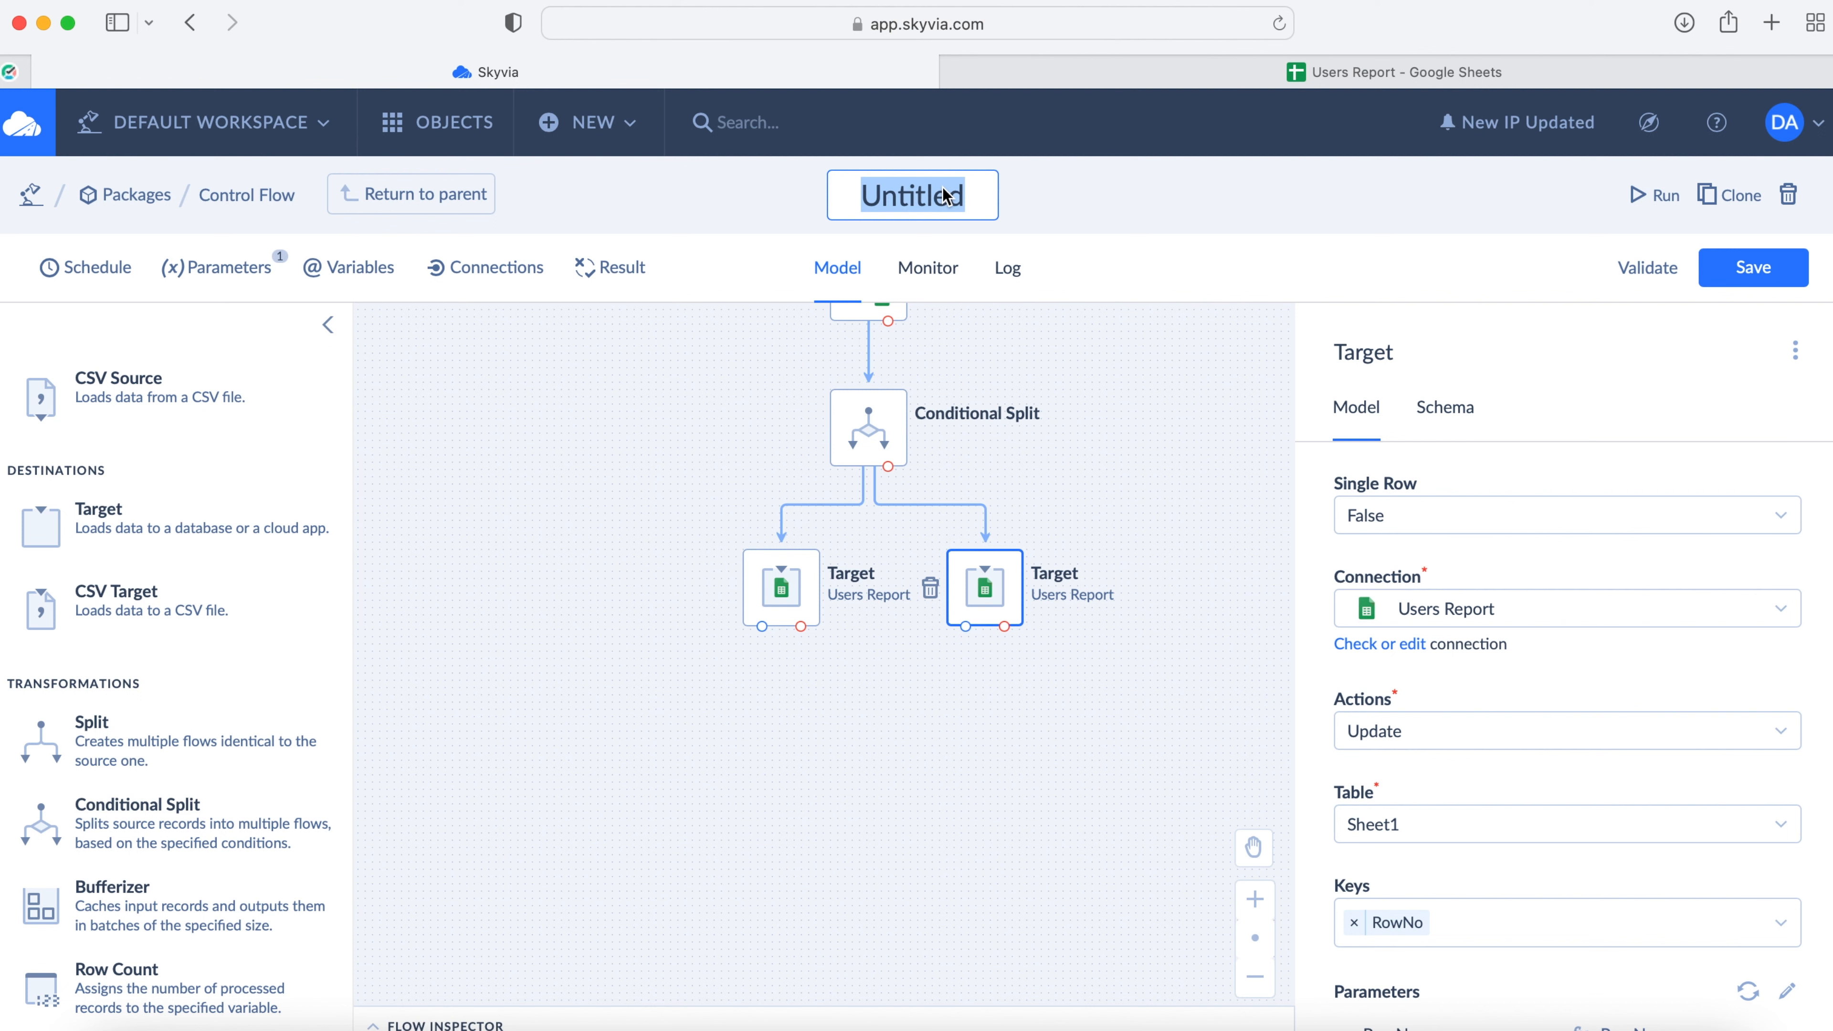
type("C")
type("F")
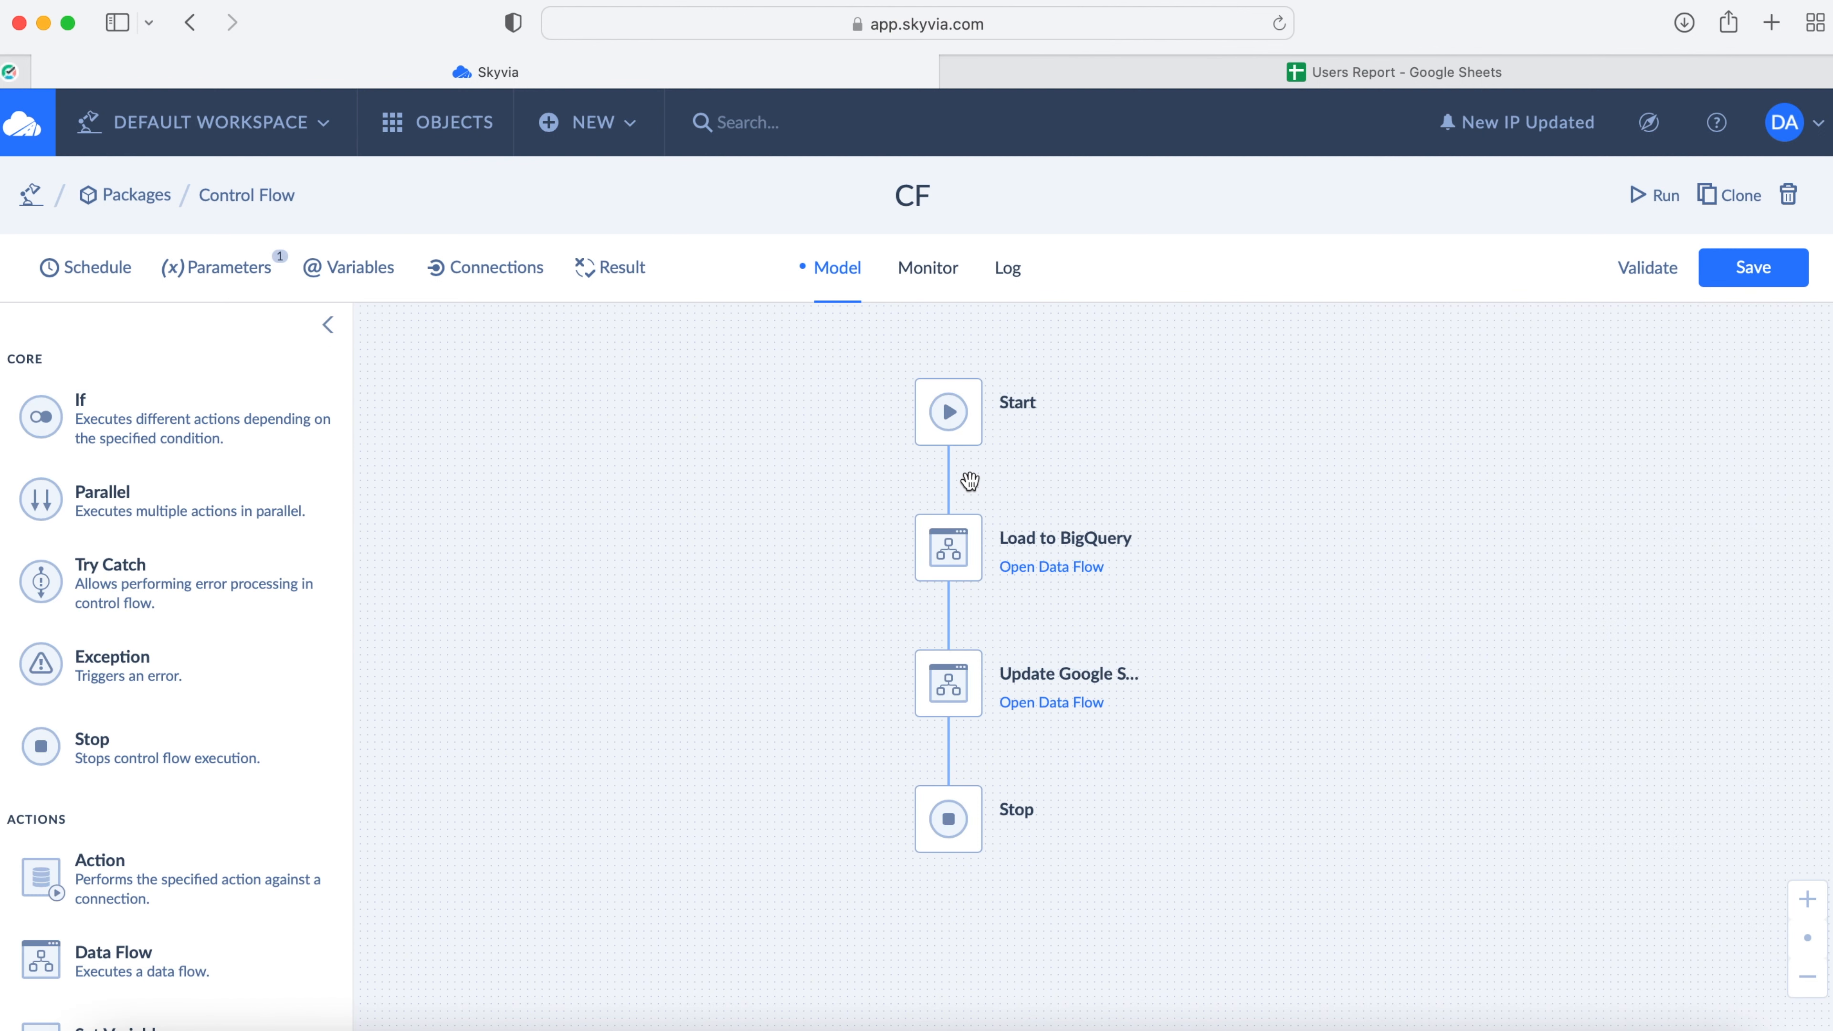
left_click(1754, 268)
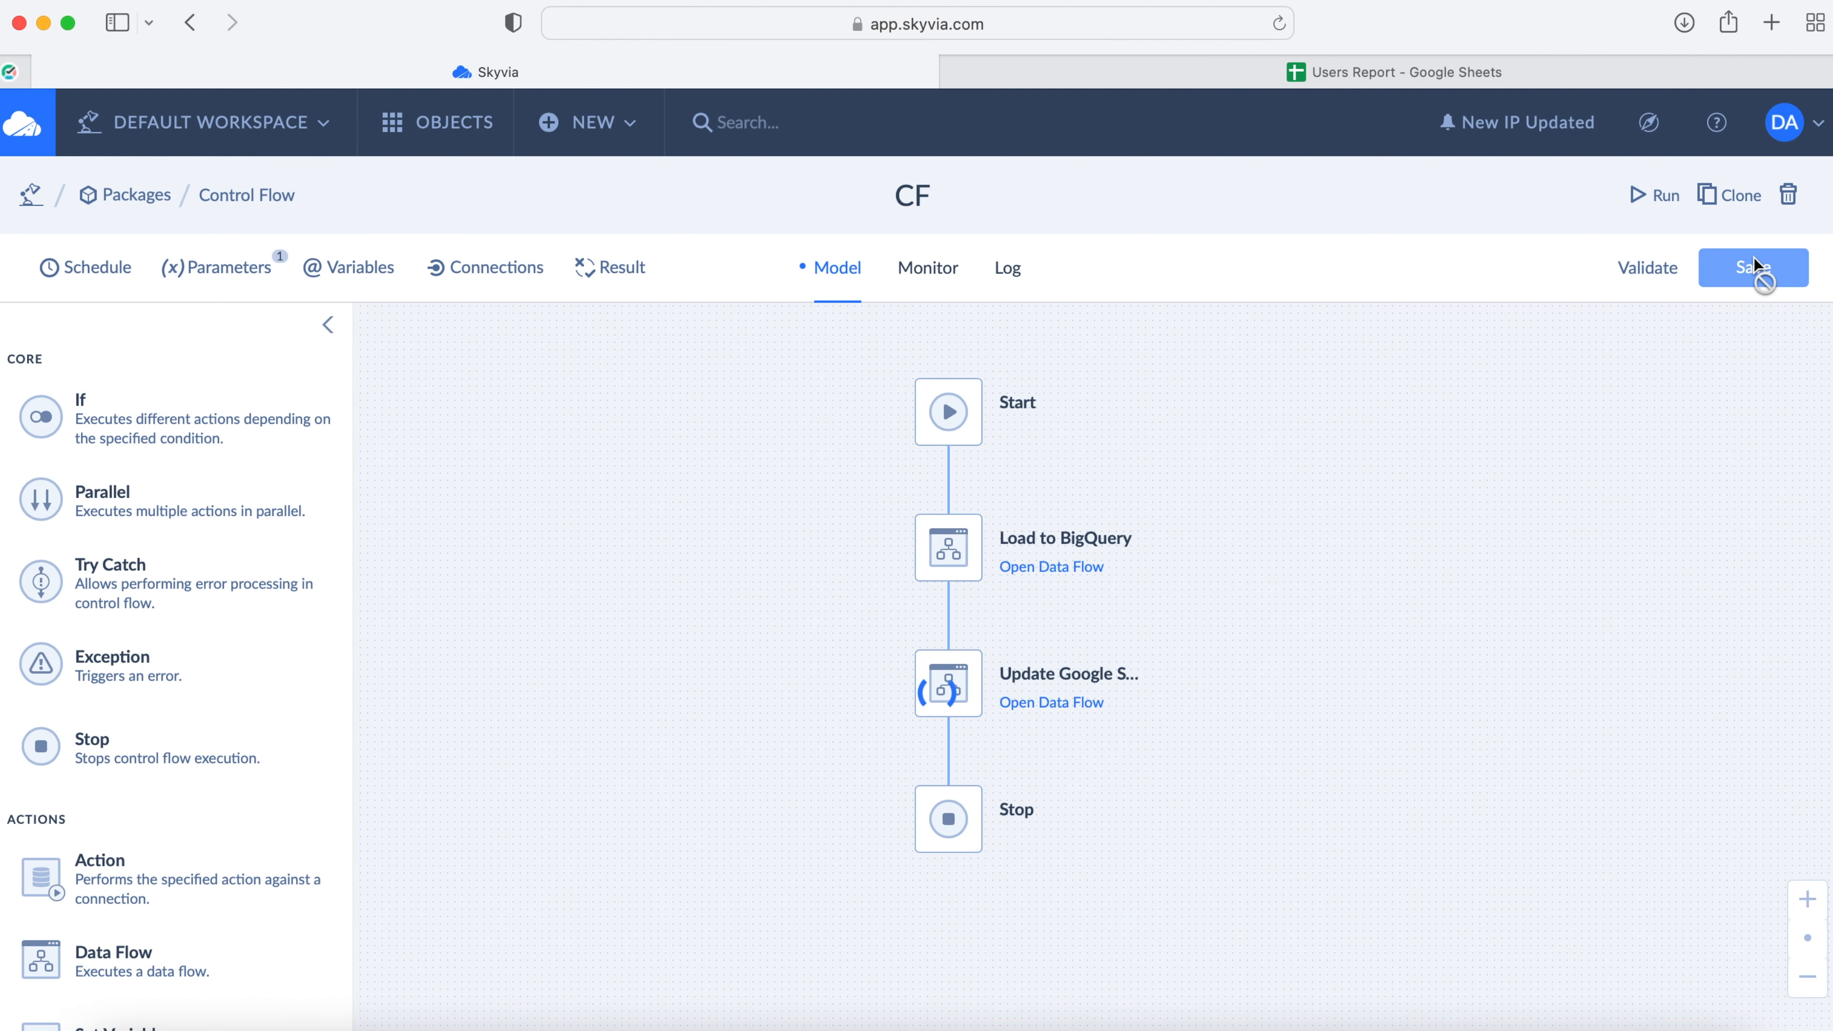
Step: Run the CF package from its monitoring page and confirm the run
left_click(944, 269)
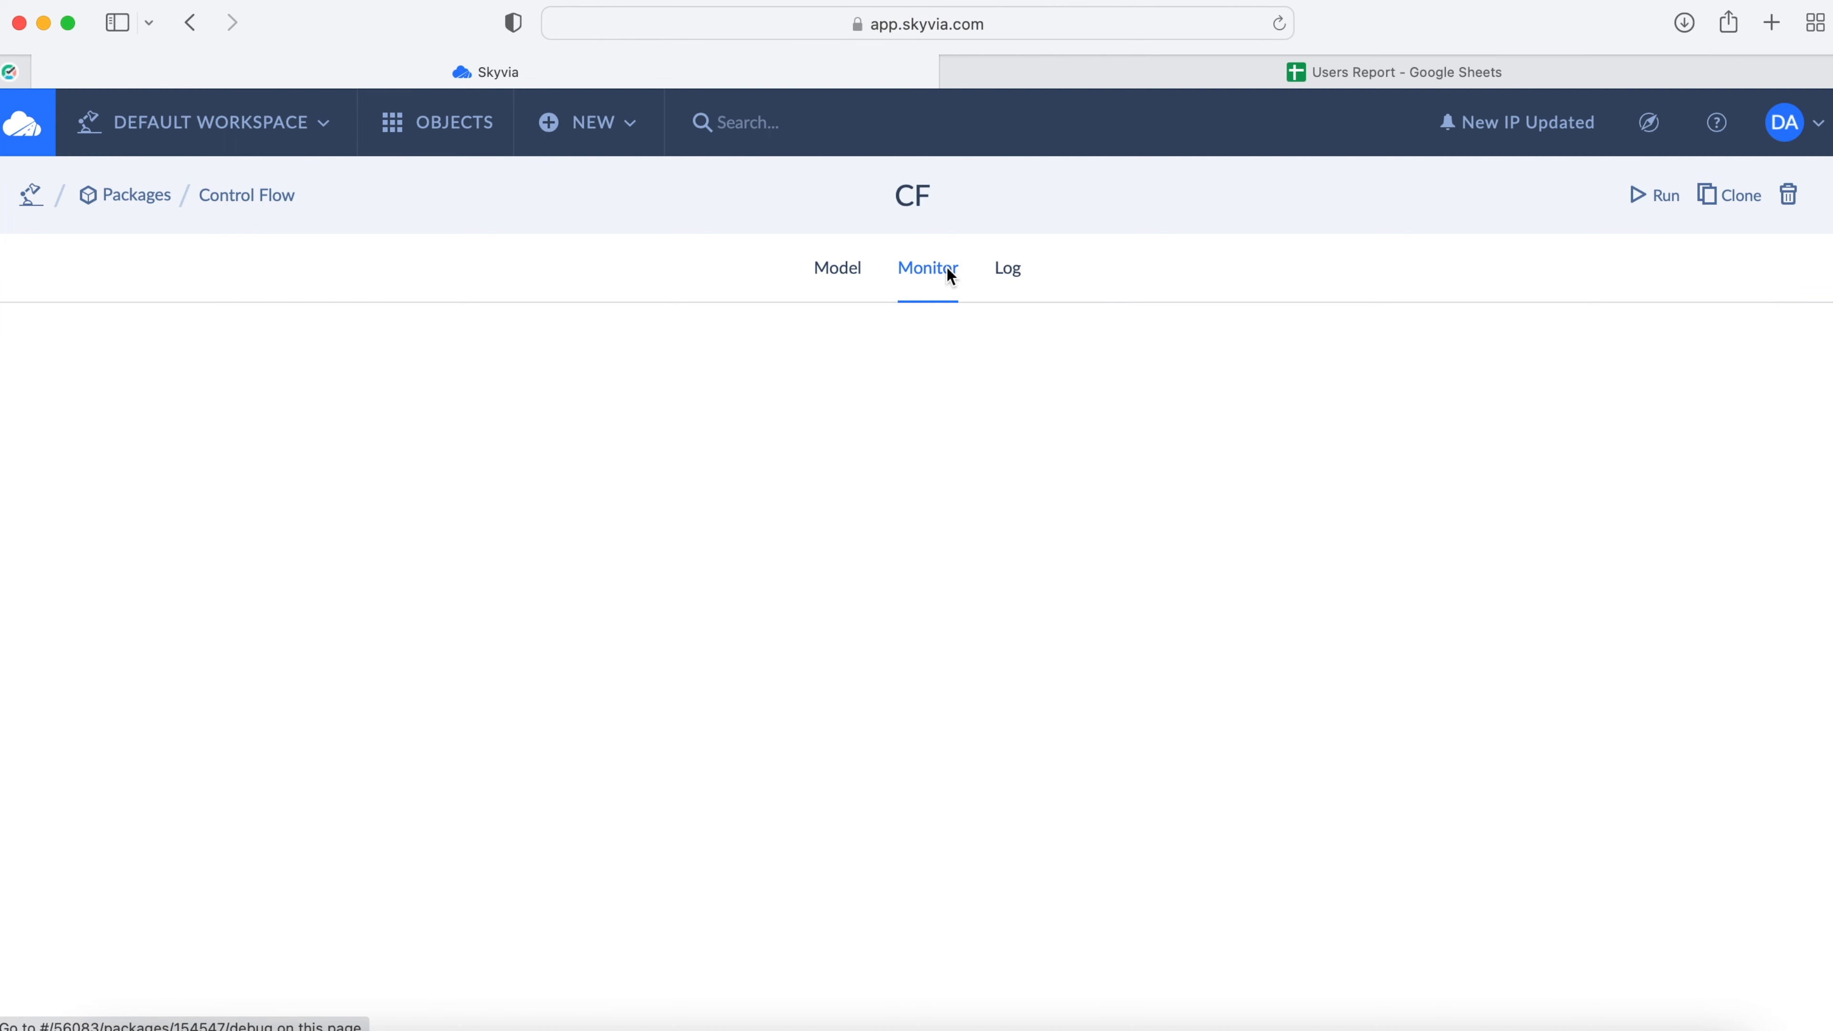
left_click(918, 851)
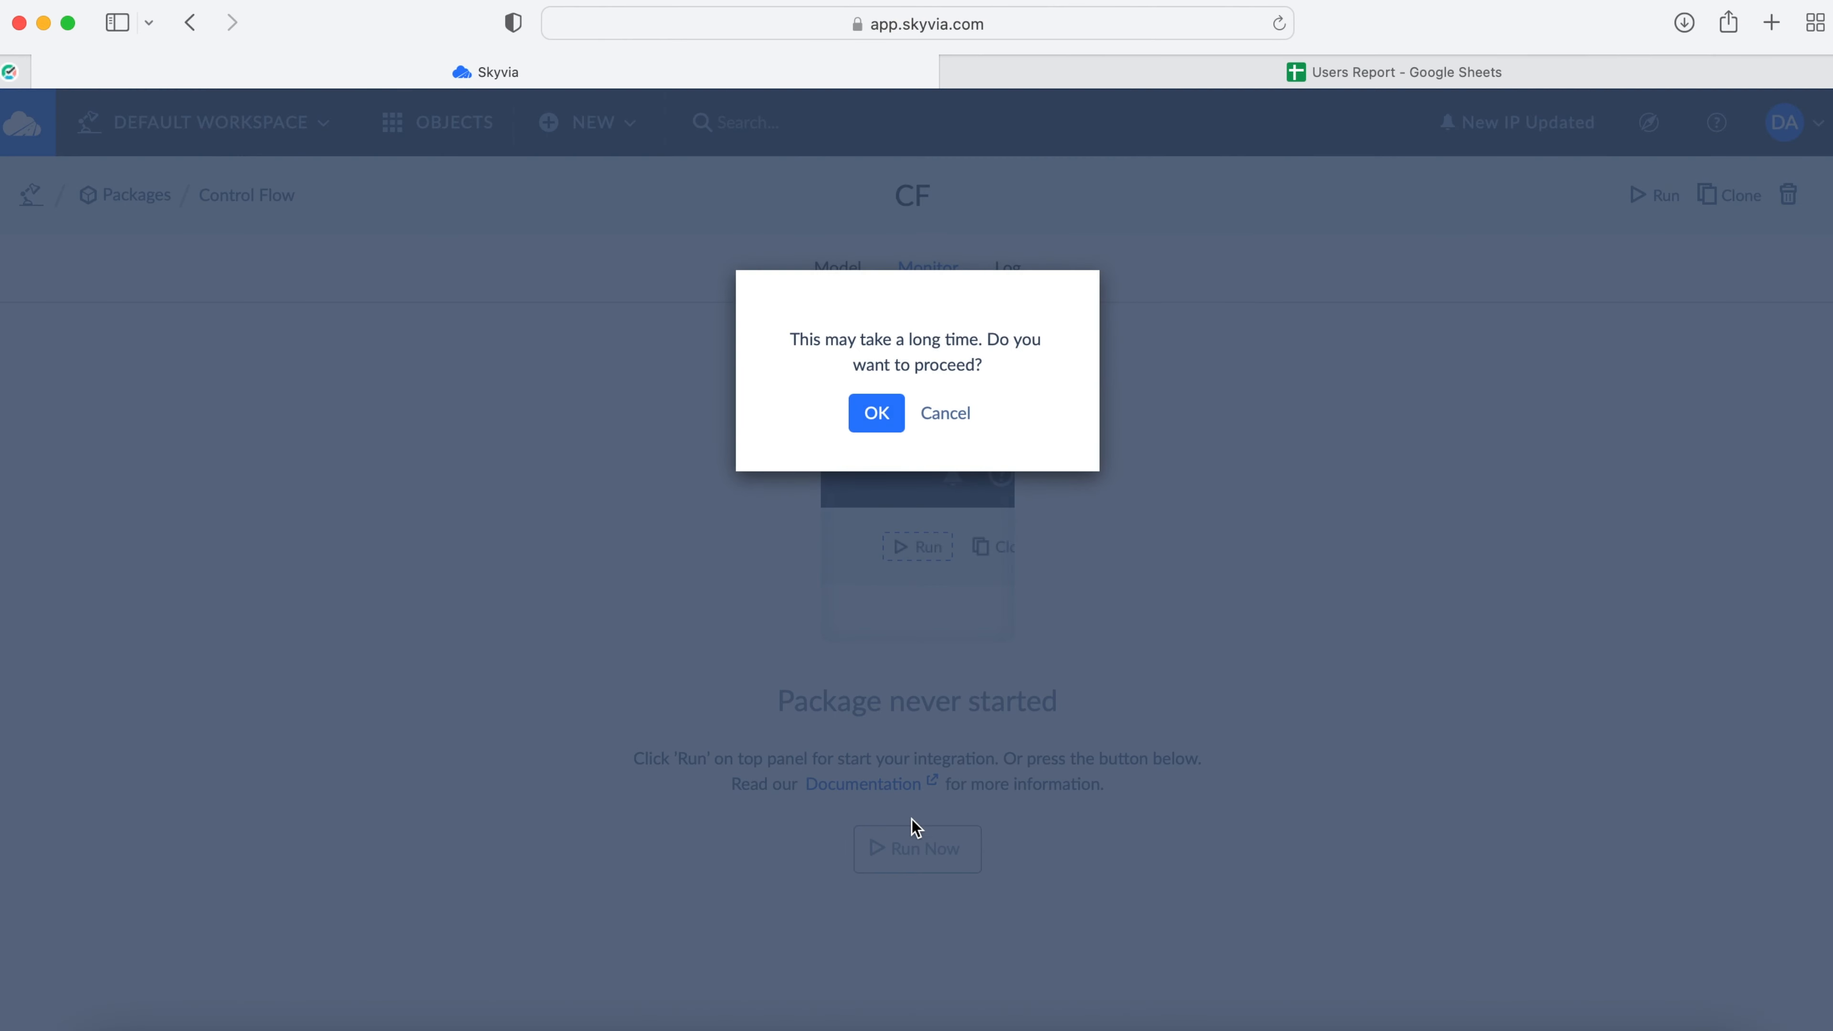
left_click(877, 412)
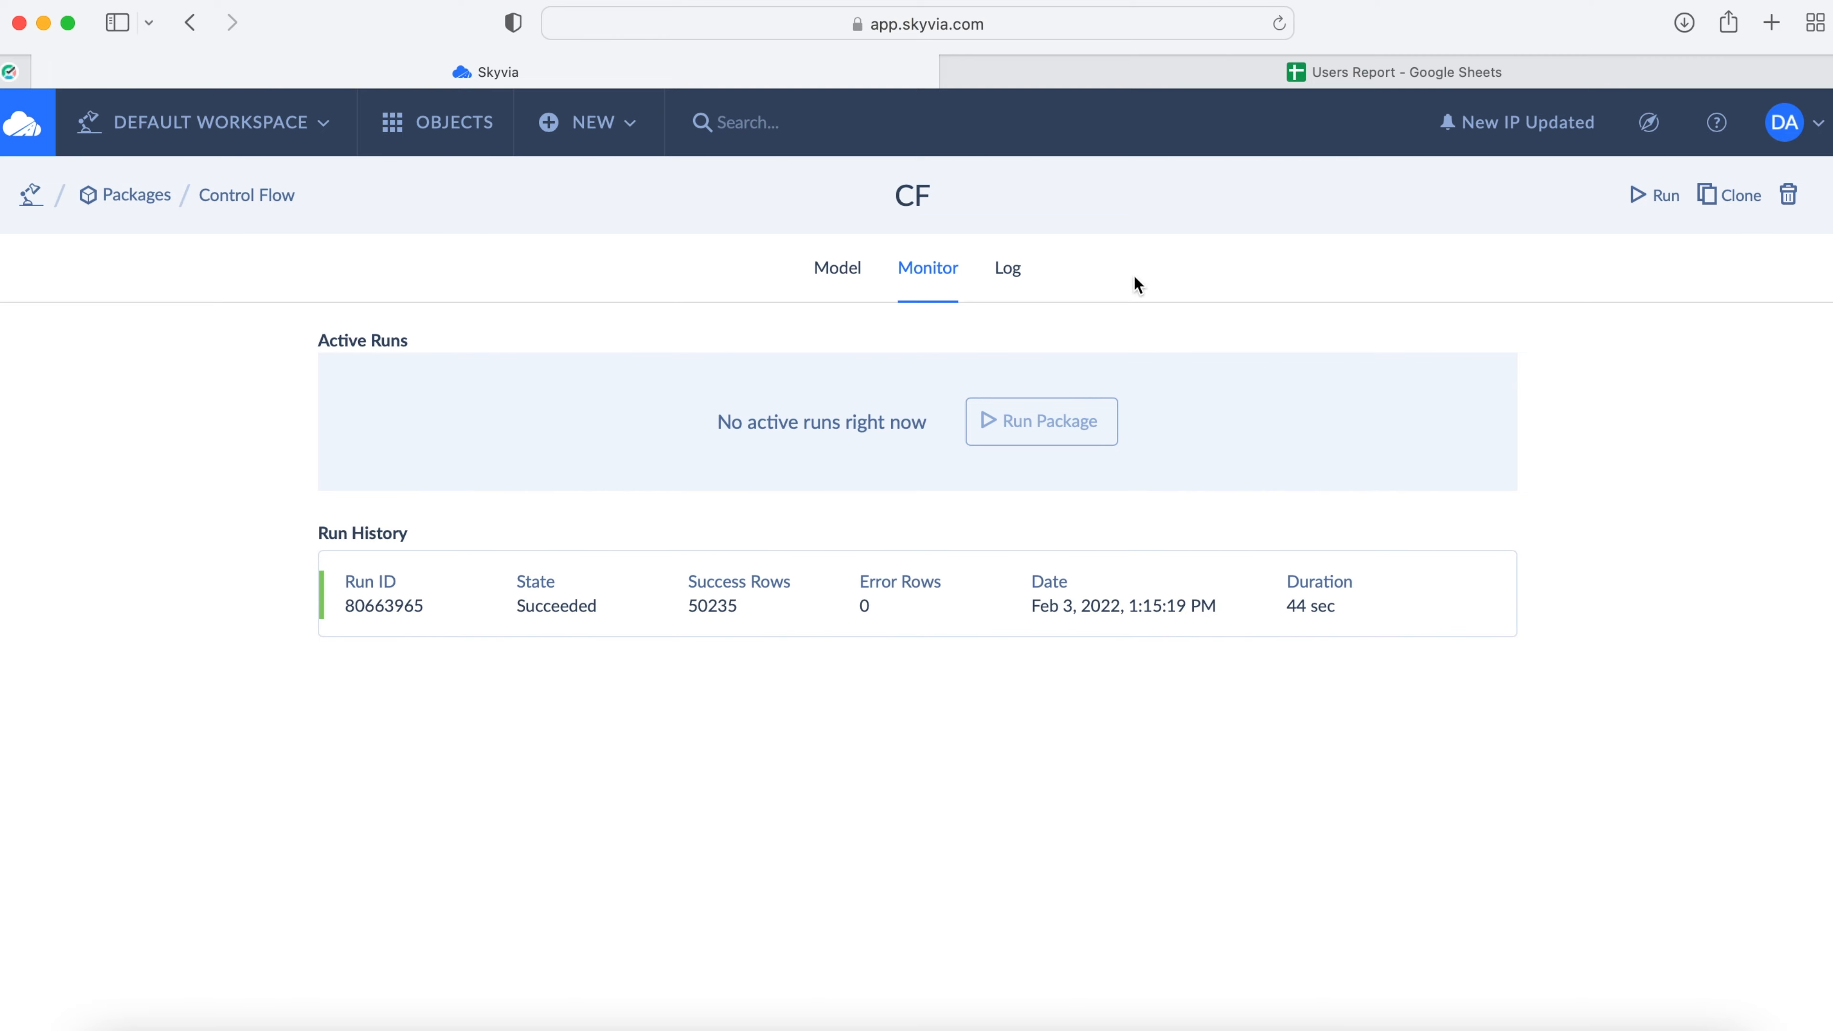
Step: Check the Year, Month and Total rows in the Users Report Google Sheet, then return to Skyvia
left_click(1289, 76)
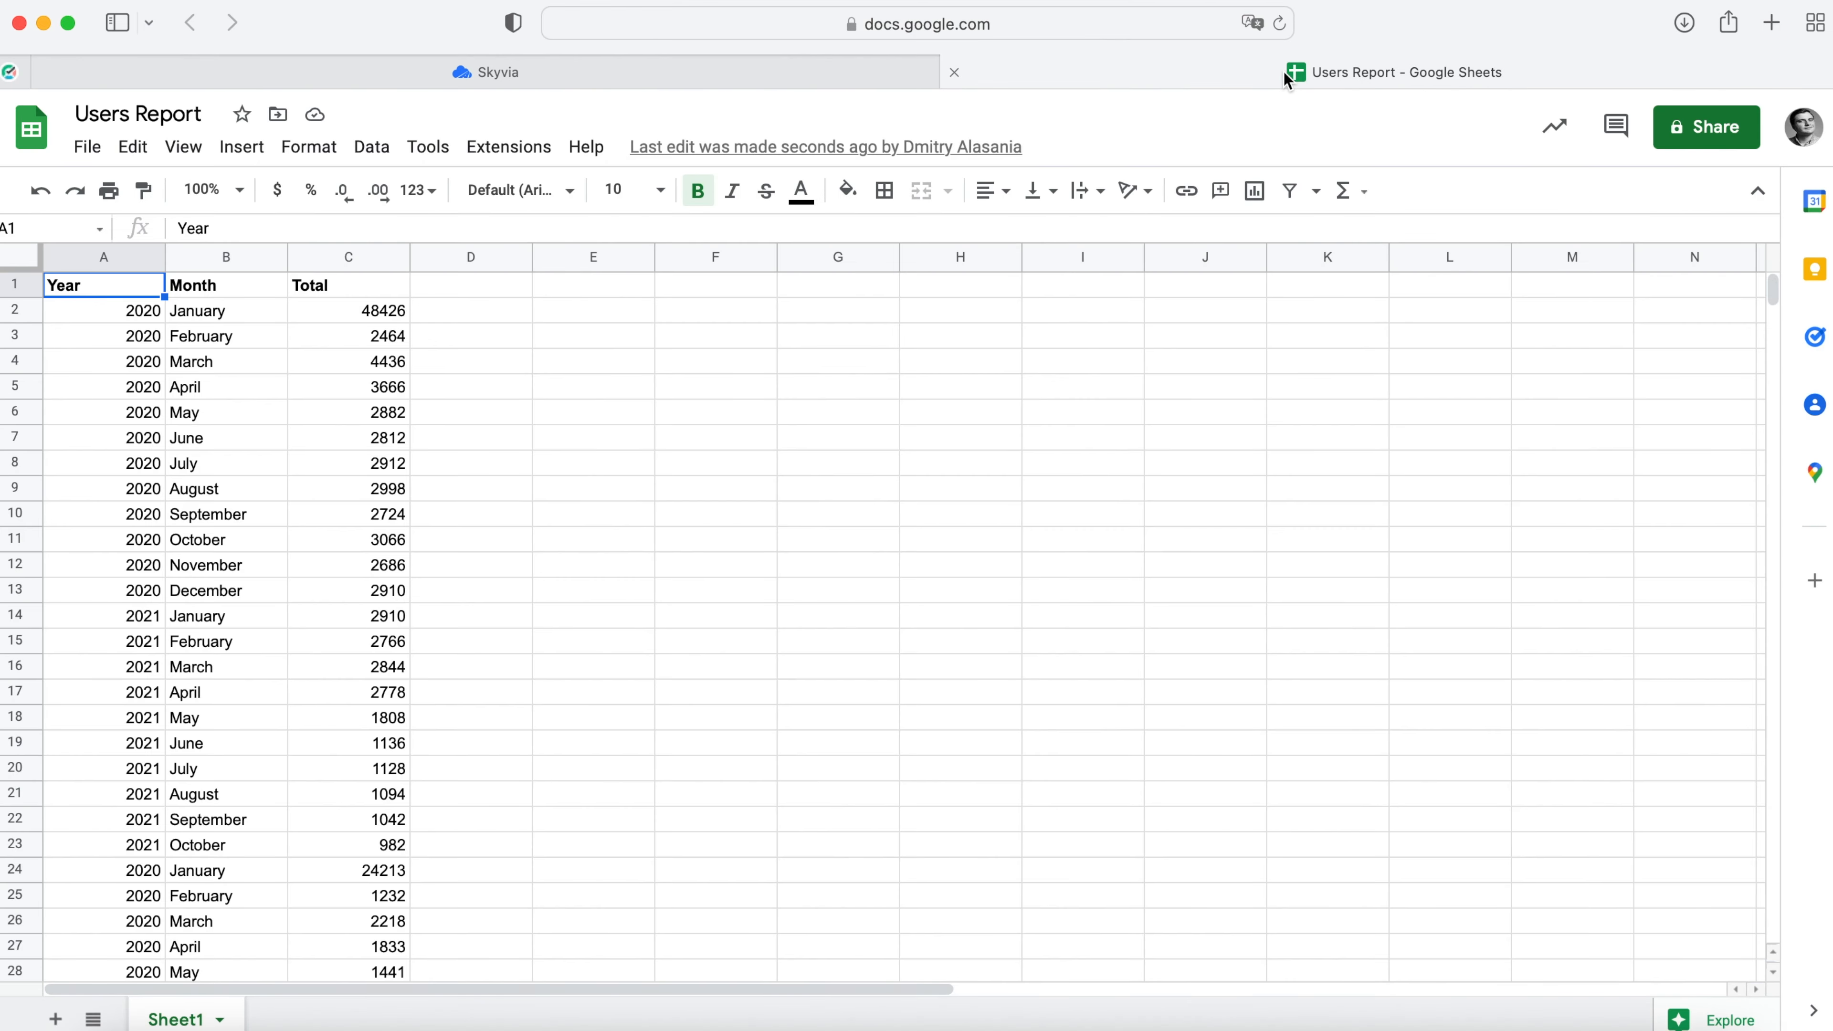
left_click_drag(141, 335, 491, 589)
left_click(548, 639)
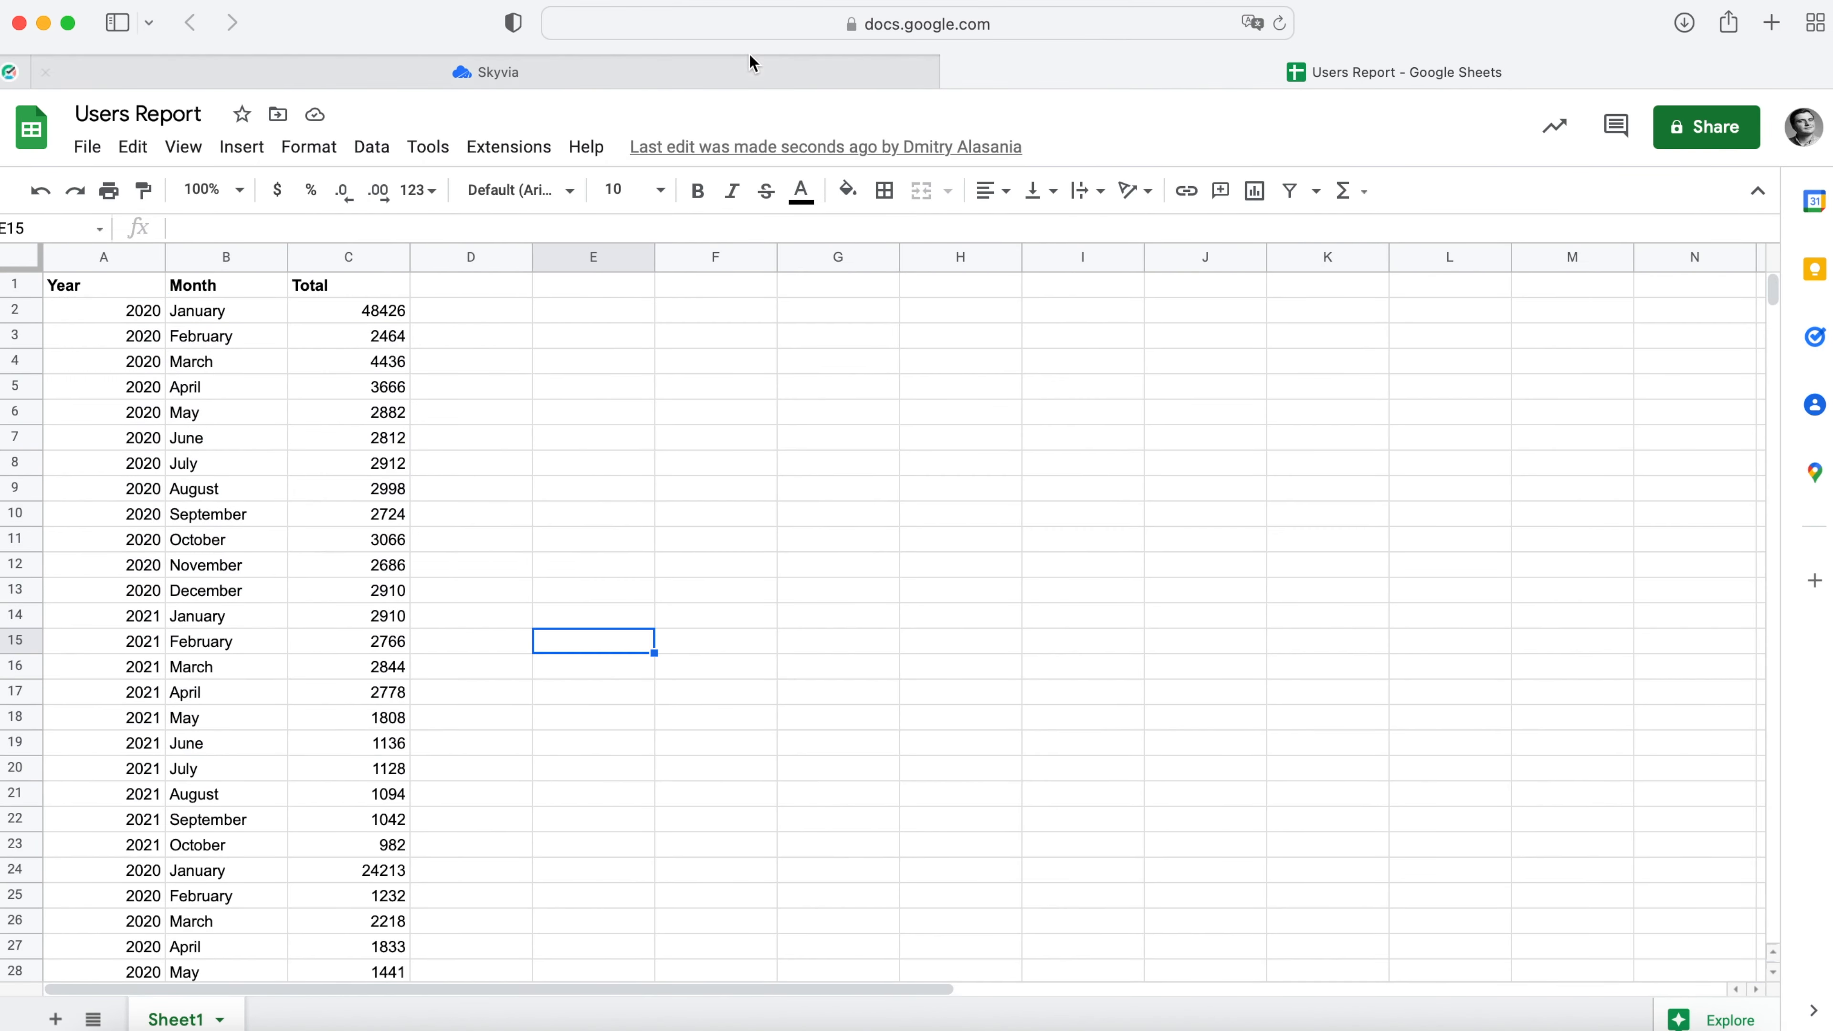
left_click(749, 66)
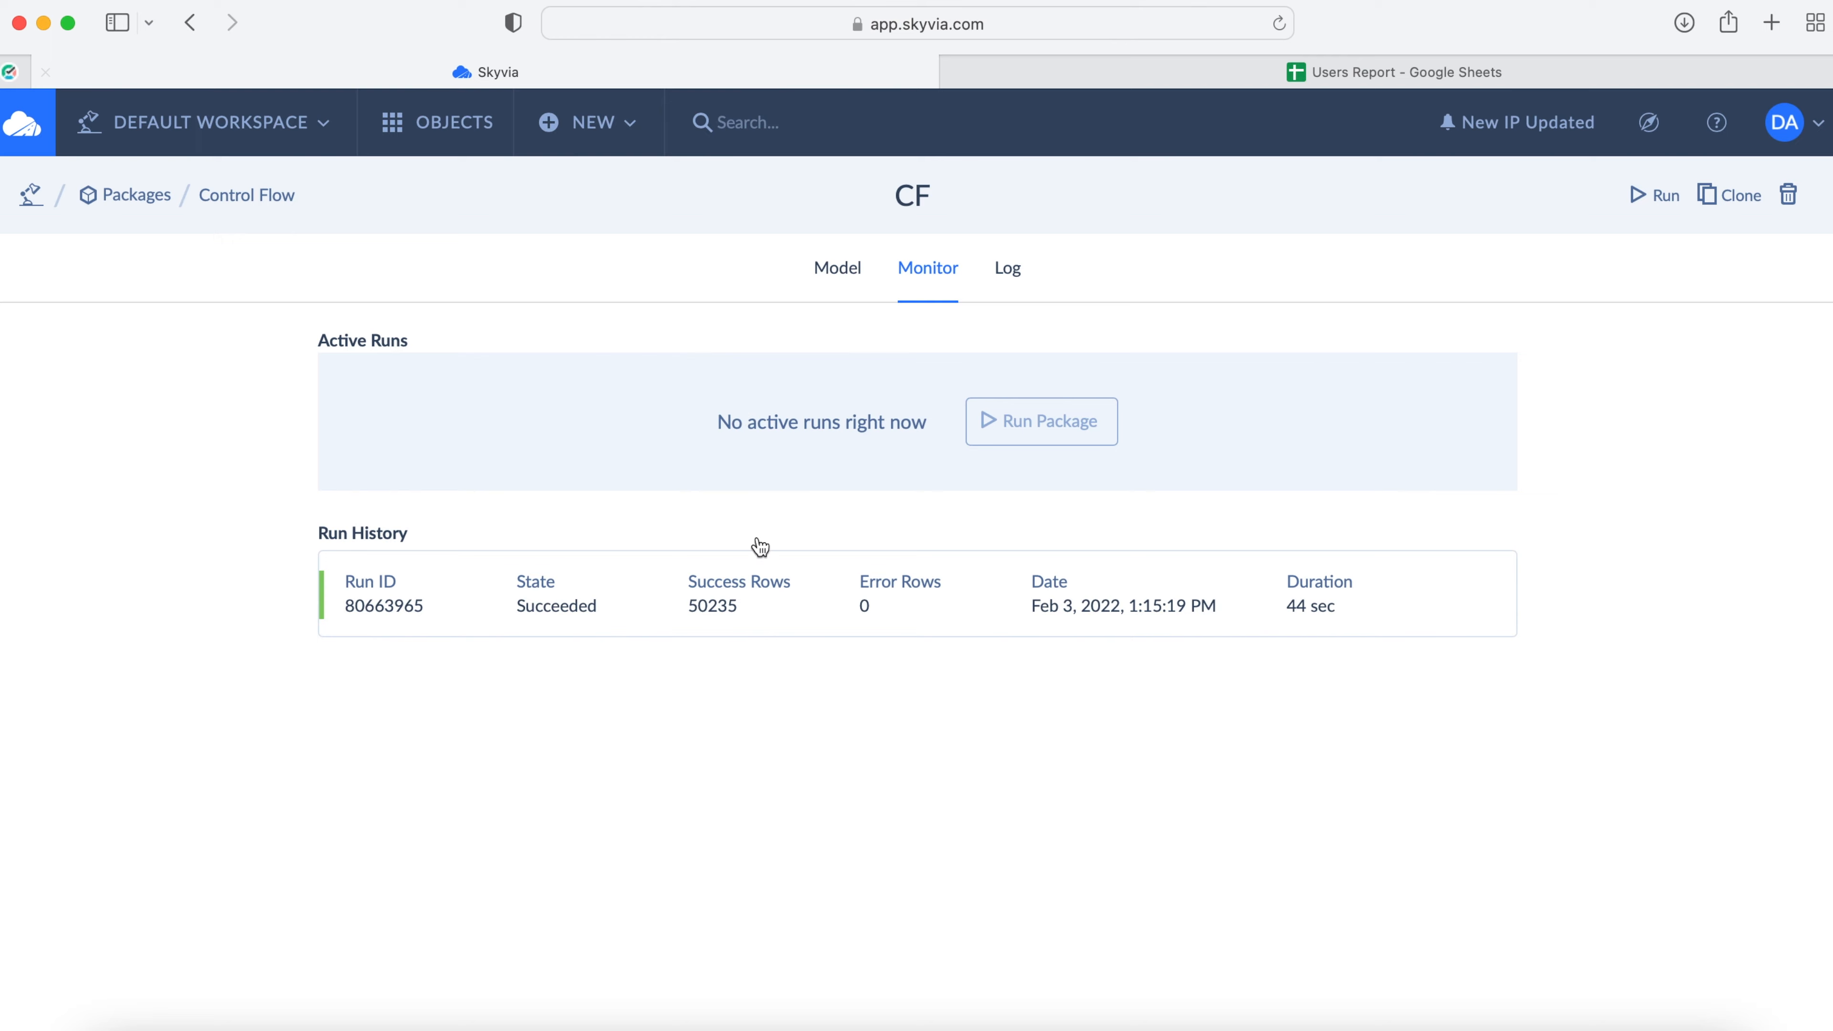
Step: Return to the control flow model and open its schedule settings to review the recurrence and time options
left_click(837, 267)
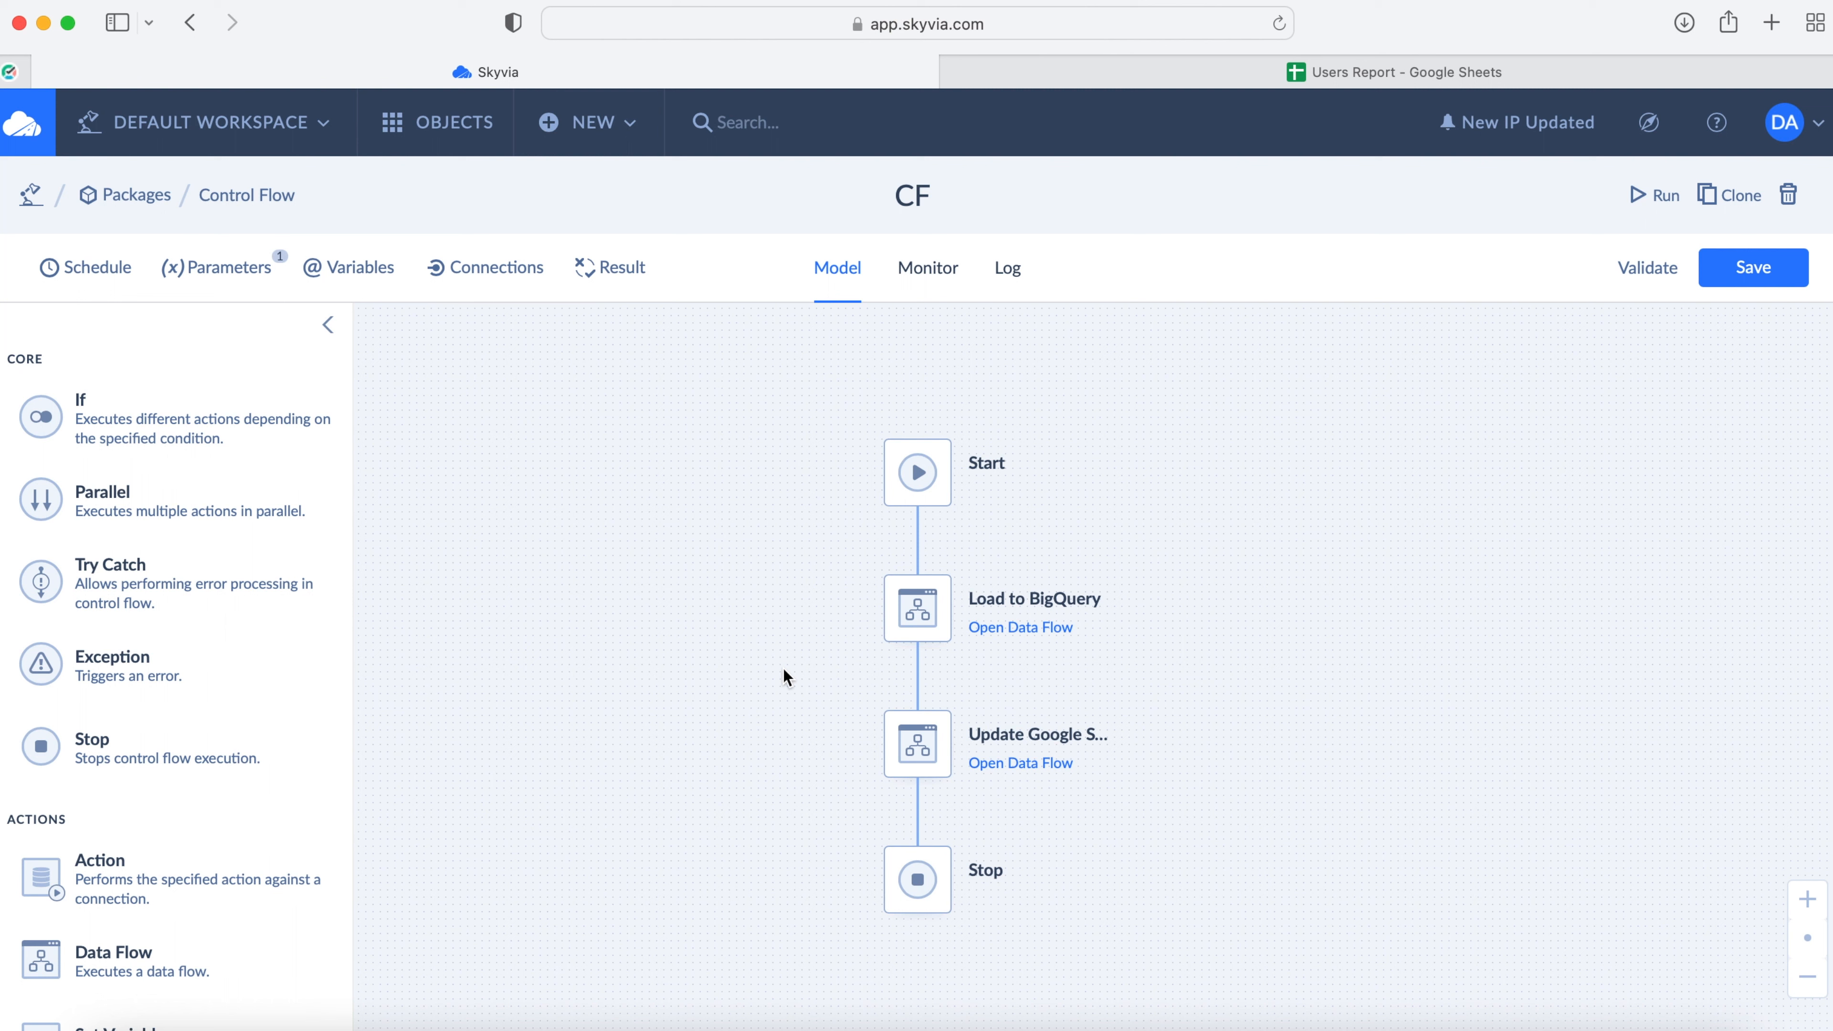
left_click(108, 269)
scroll(929, 610, "down", 3)
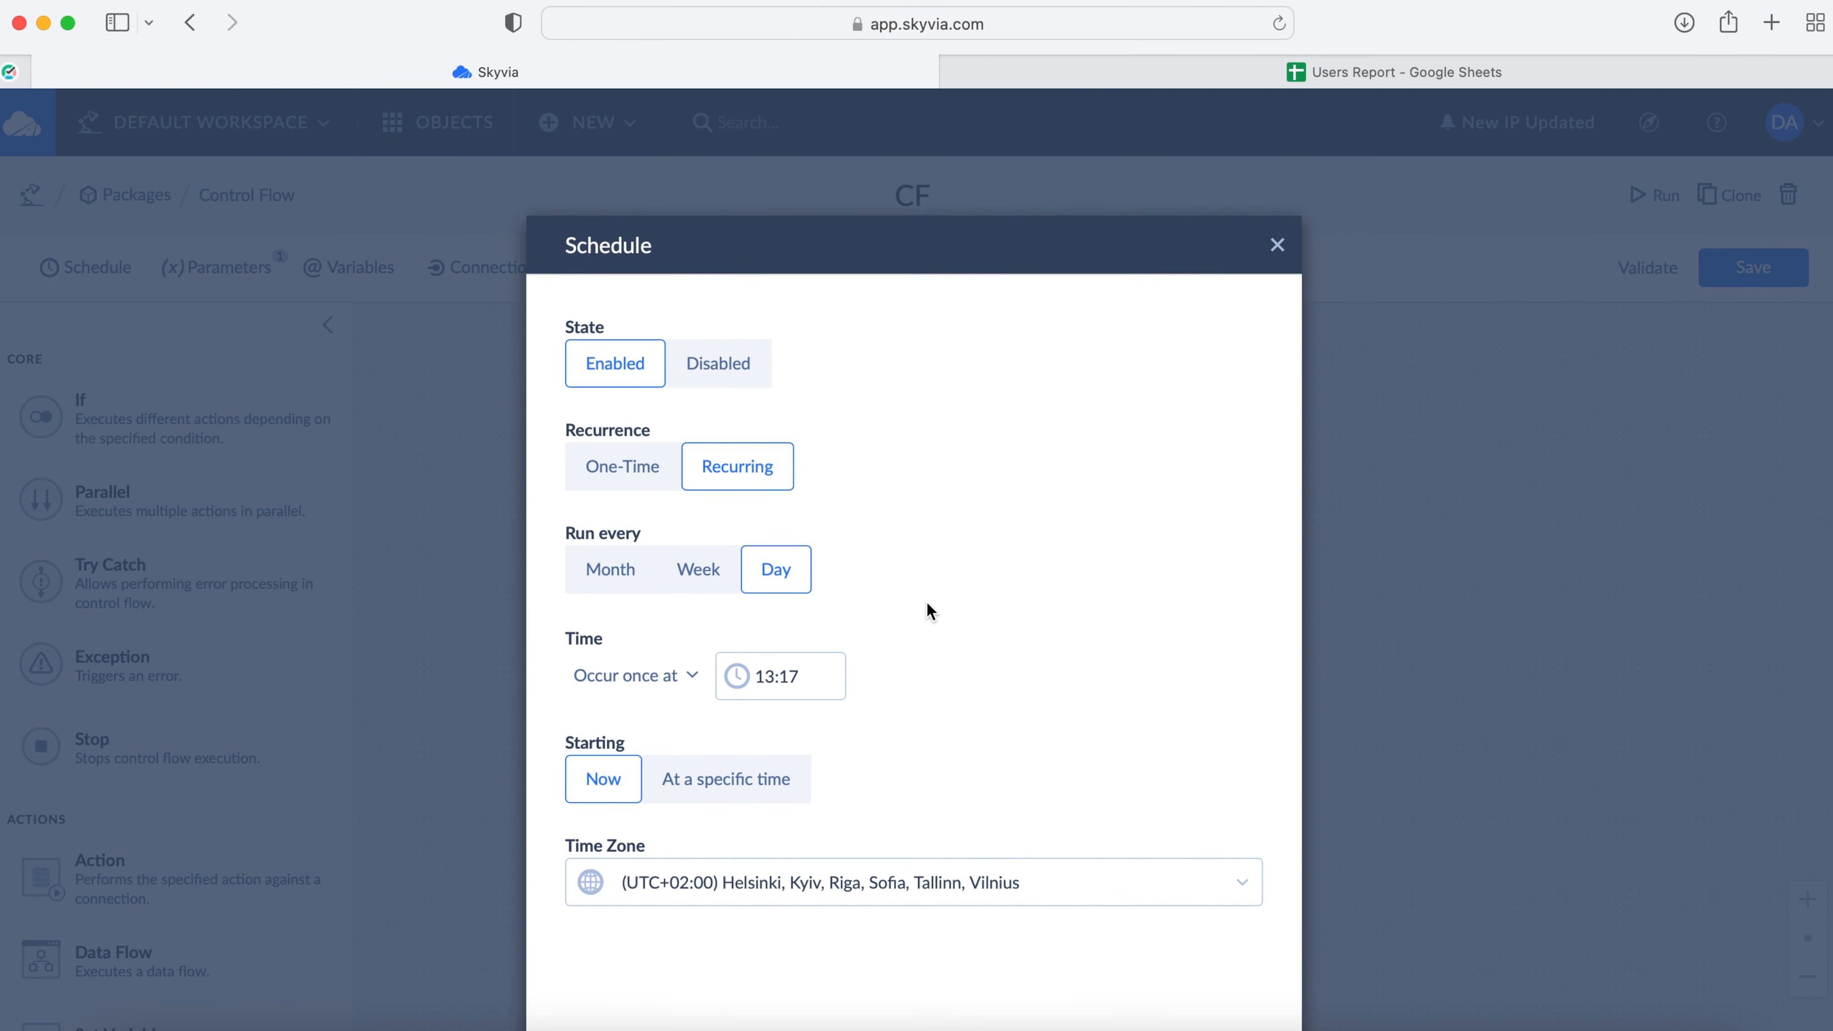